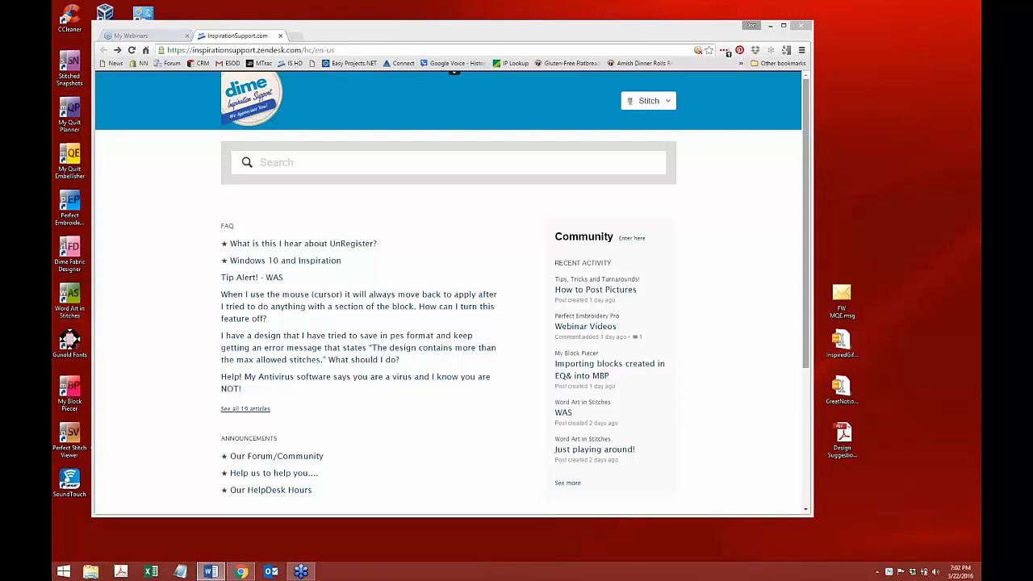
Open the Community topics list from the InspirationSupport help center home page.
left_click(807, 121)
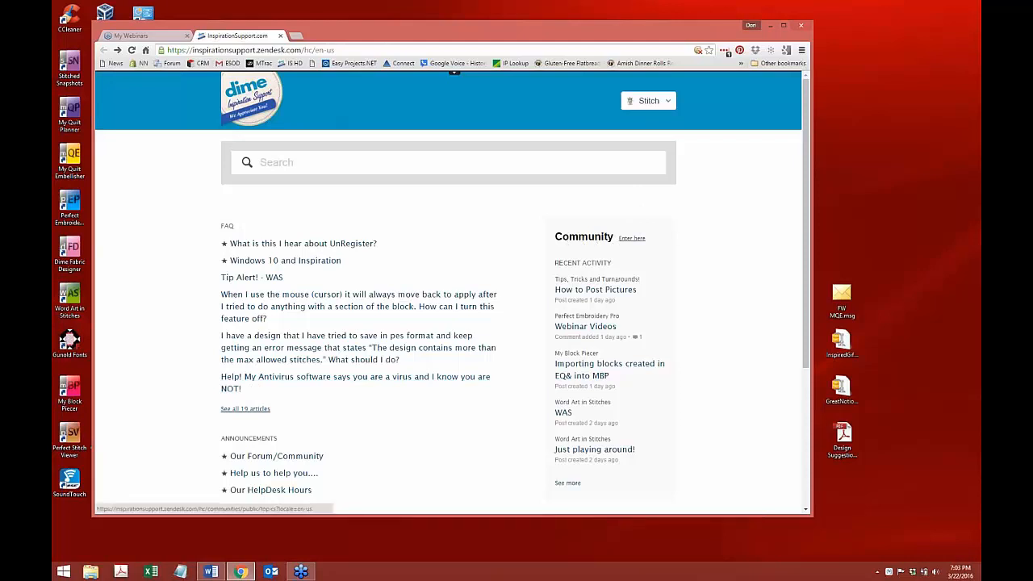
left_click(630, 239)
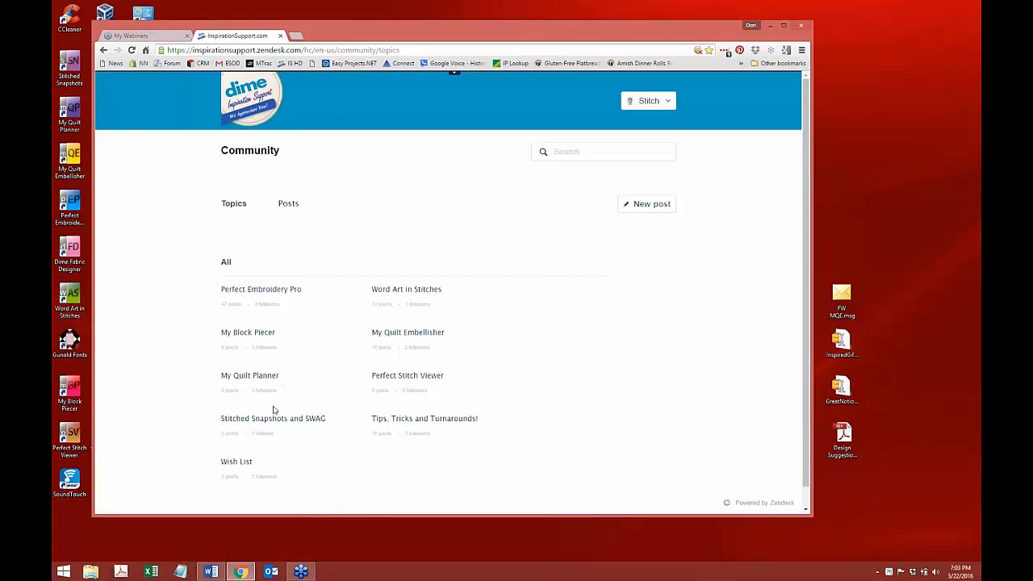
Open the Word Art in Stitches topic and scroll through it.
left_click(407, 293)
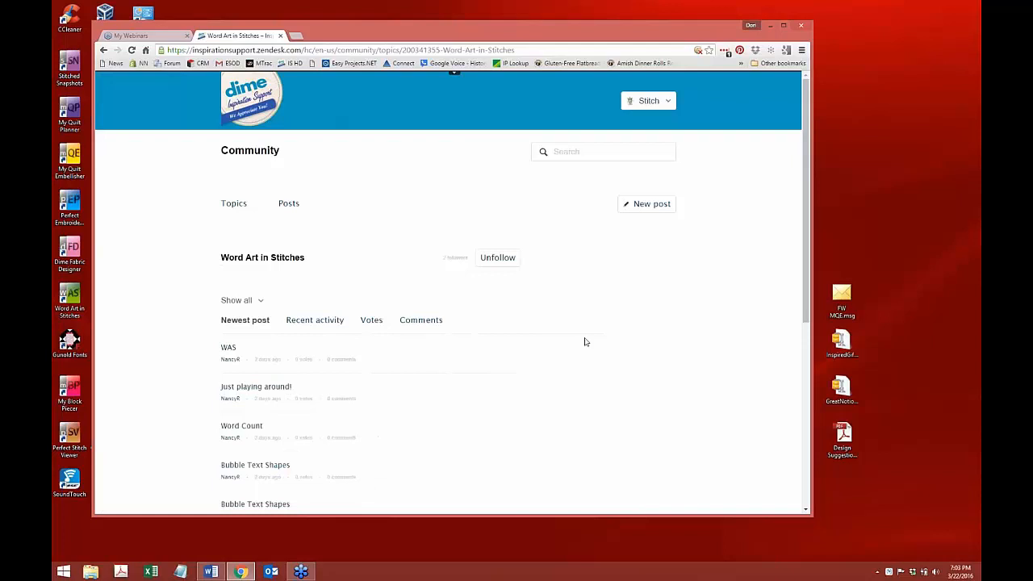
scroll(809, 164, "down", 1)
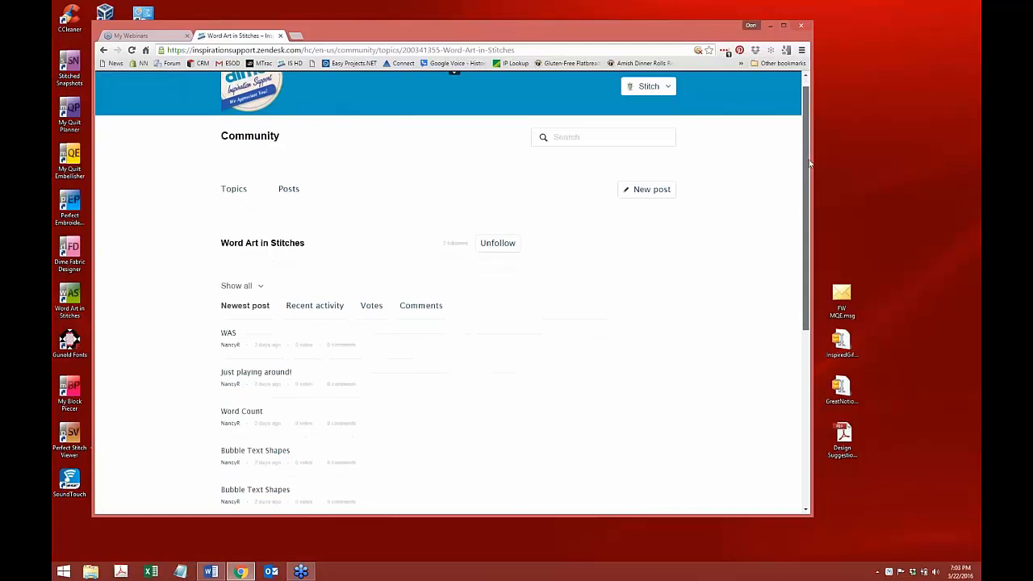
scroll(809, 164, "down", 1)
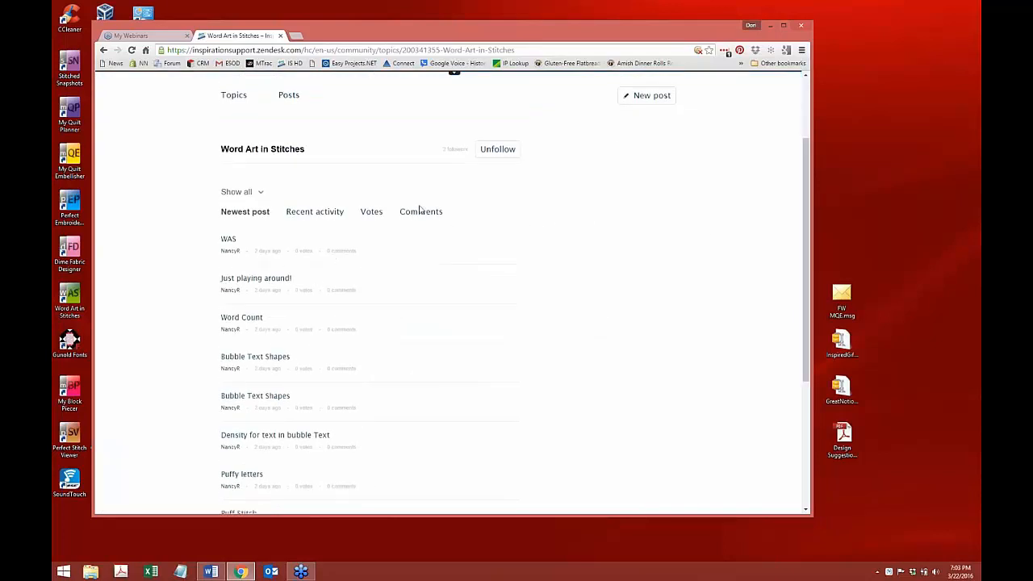
Switch between the Posts and Topics lists, ending on the all-posts list scrolled down.
left_click(288, 97)
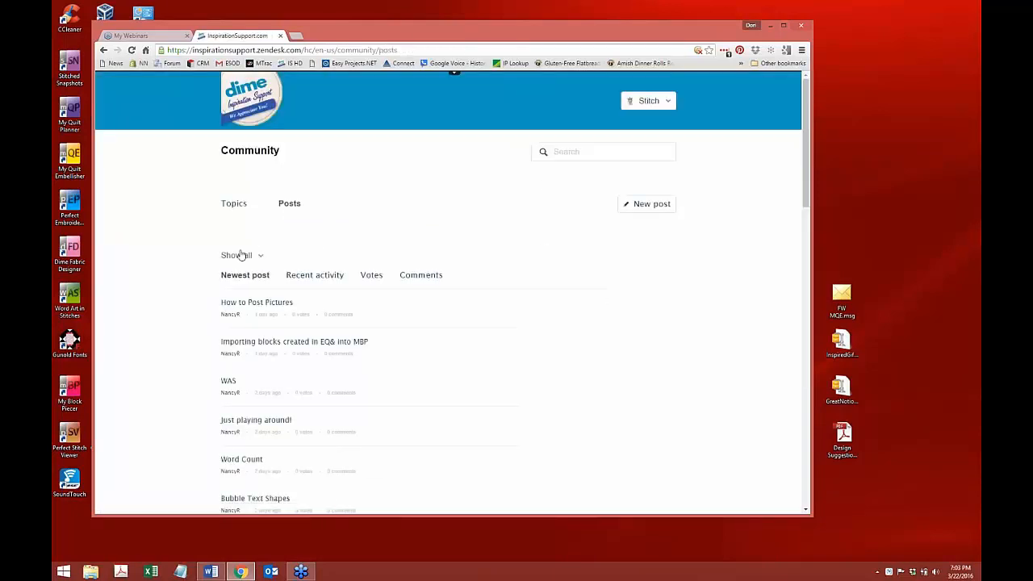
left_click(234, 203)
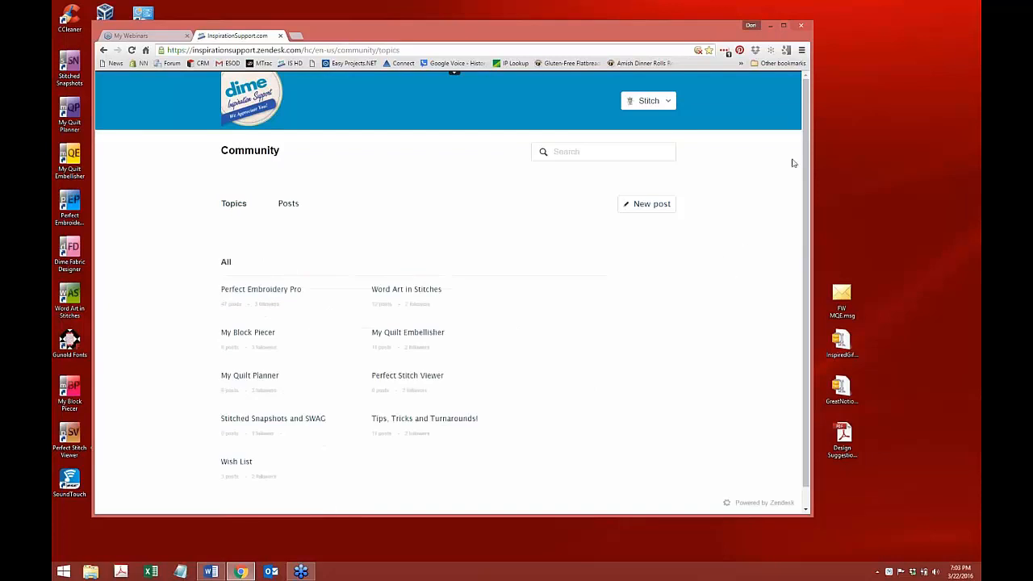
scroll(807, 156, "down", 1)
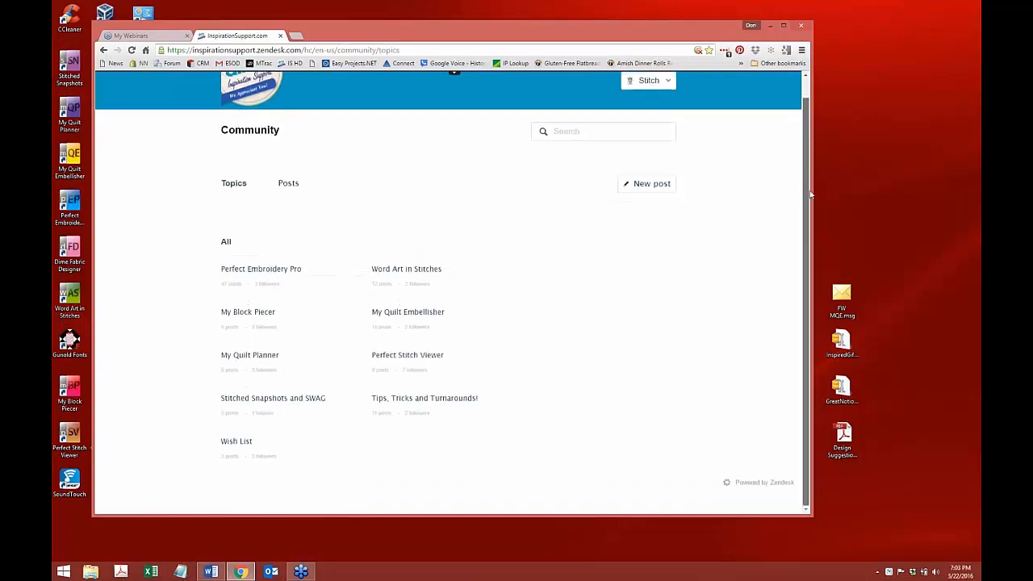
left_click(103, 50)
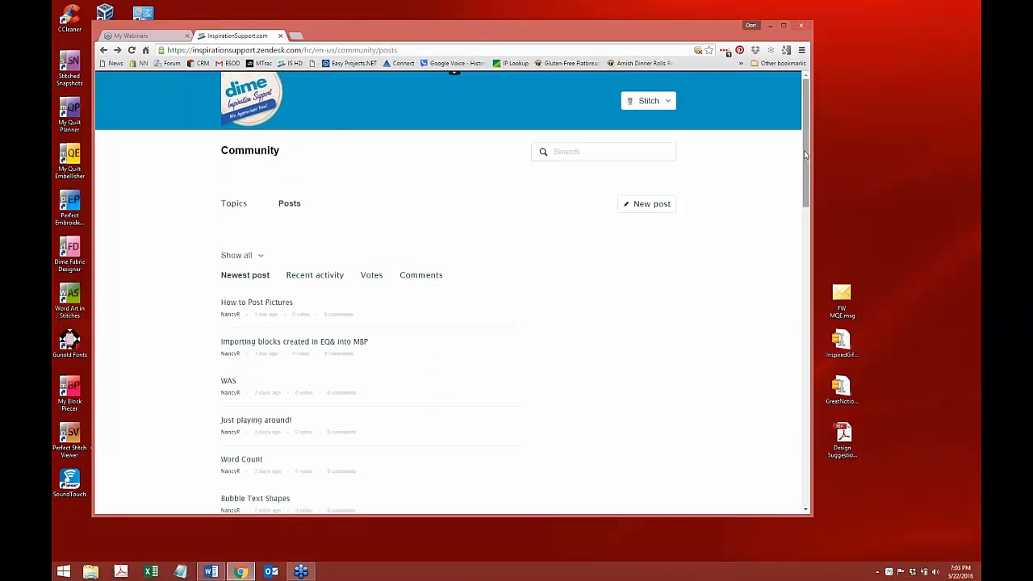
left_click_drag(804, 154, 828, 138)
Read the How to Post Pictures post, then return to the posts list.
left_click(256, 303)
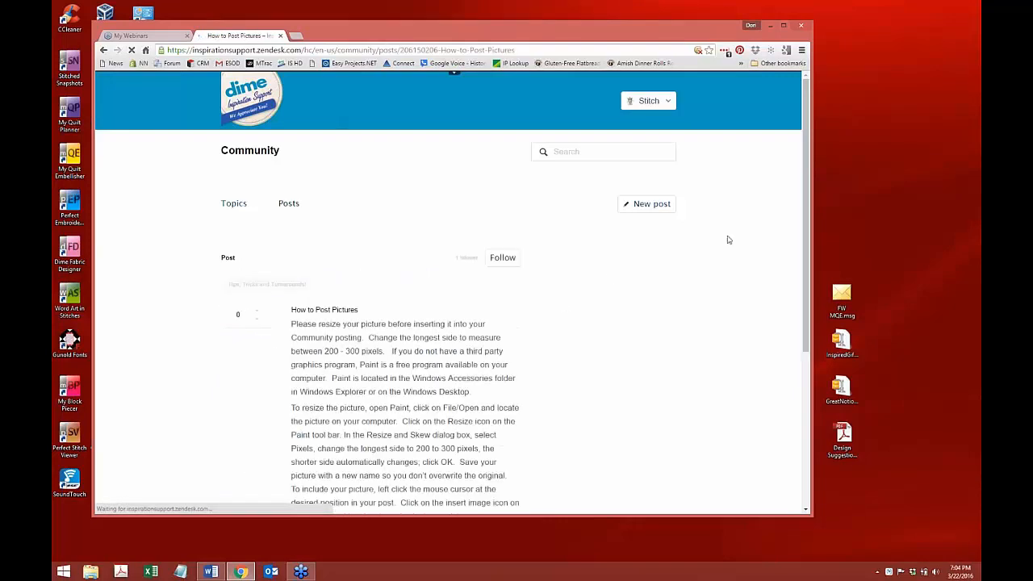
left_click_drag(806, 135, 826, 118)
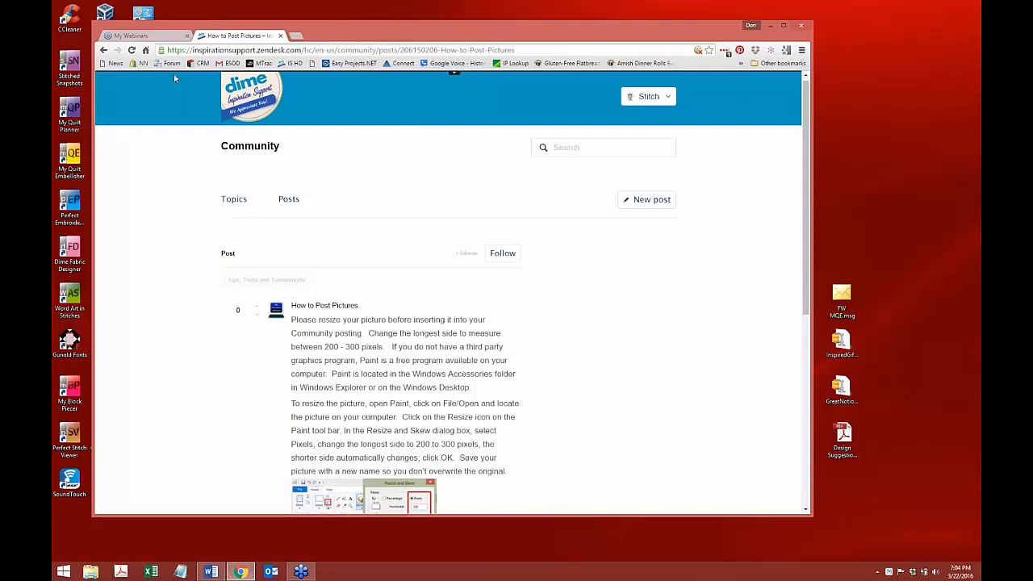
left_click(104, 50)
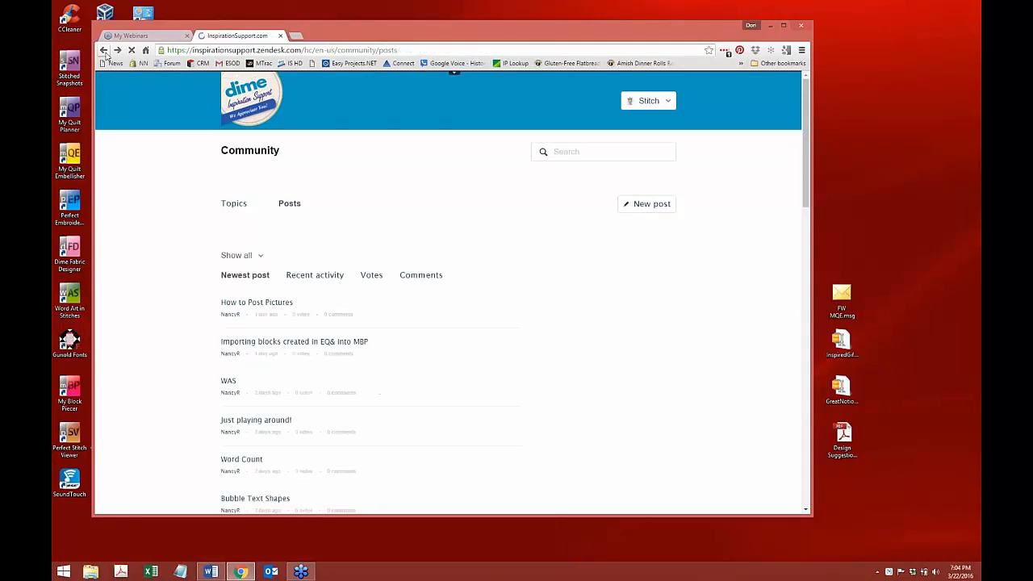
Go back through the Word Art topic and Community topics to the help center home.
left_click(104, 51)
left_click(104, 51)
left_click(104, 52)
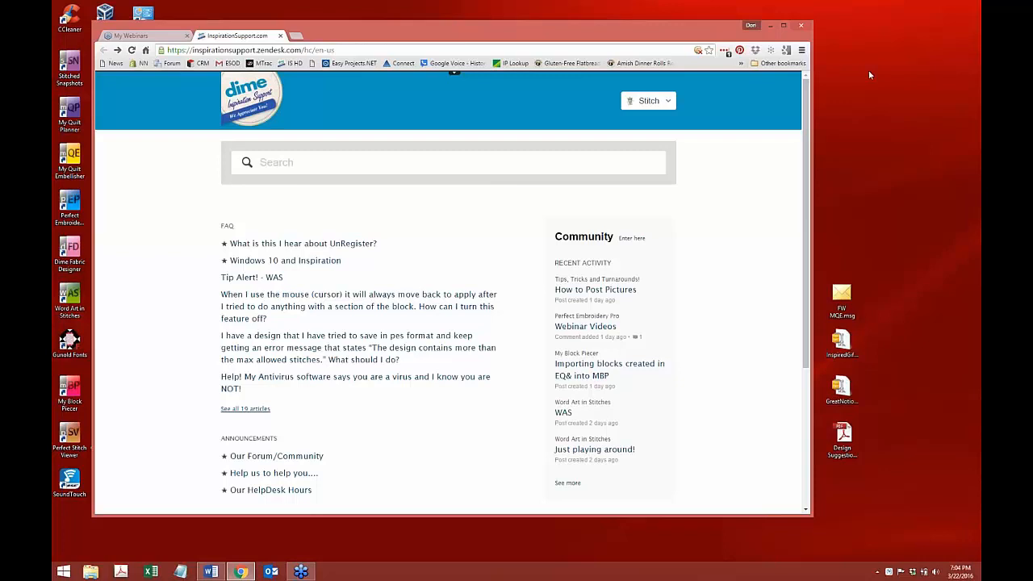
left_click(960, 65)
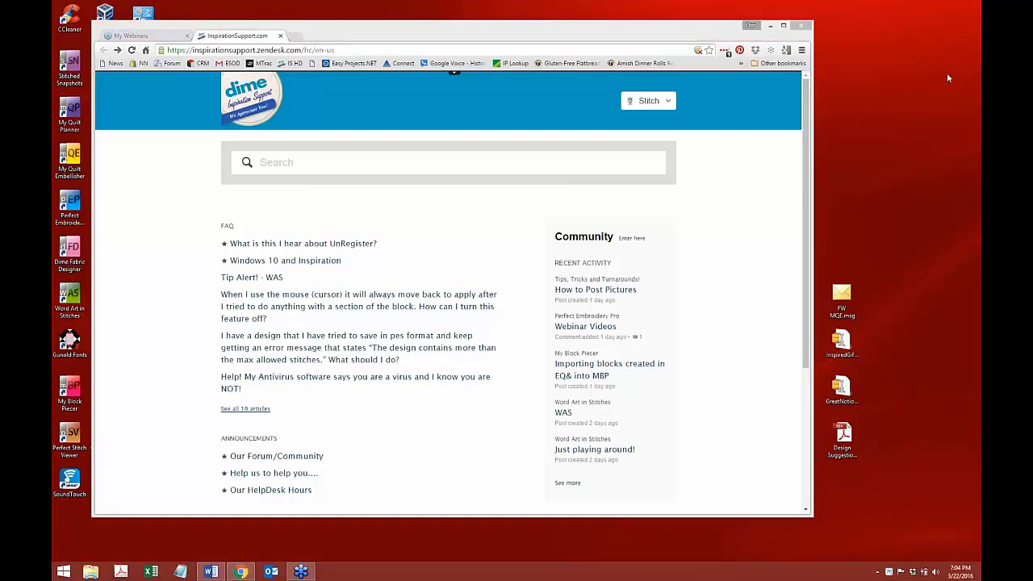
Bring My Quilt Embellisher to the front with its blank Design1.
left_click(553, 299)
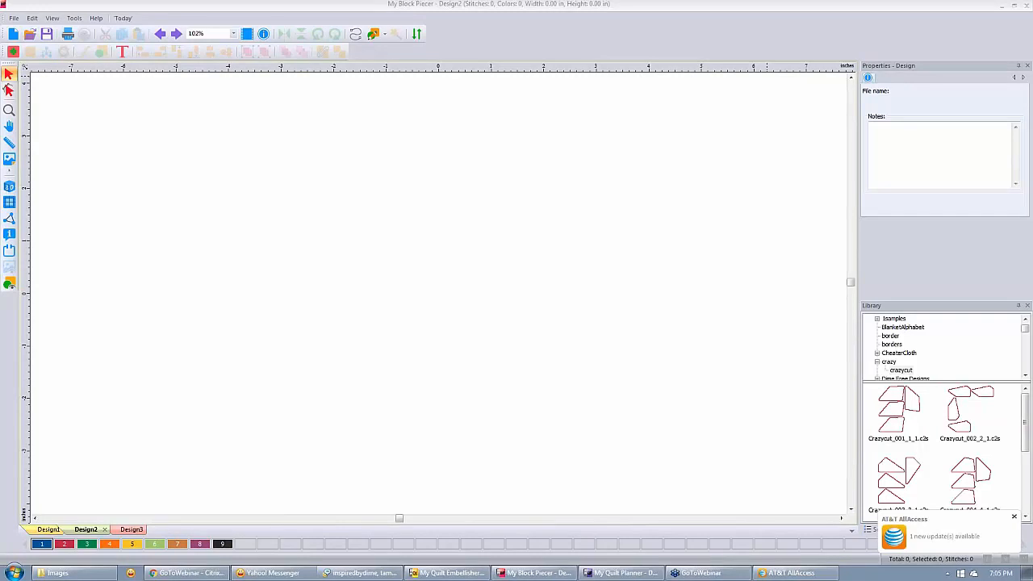
left_click(438, 573)
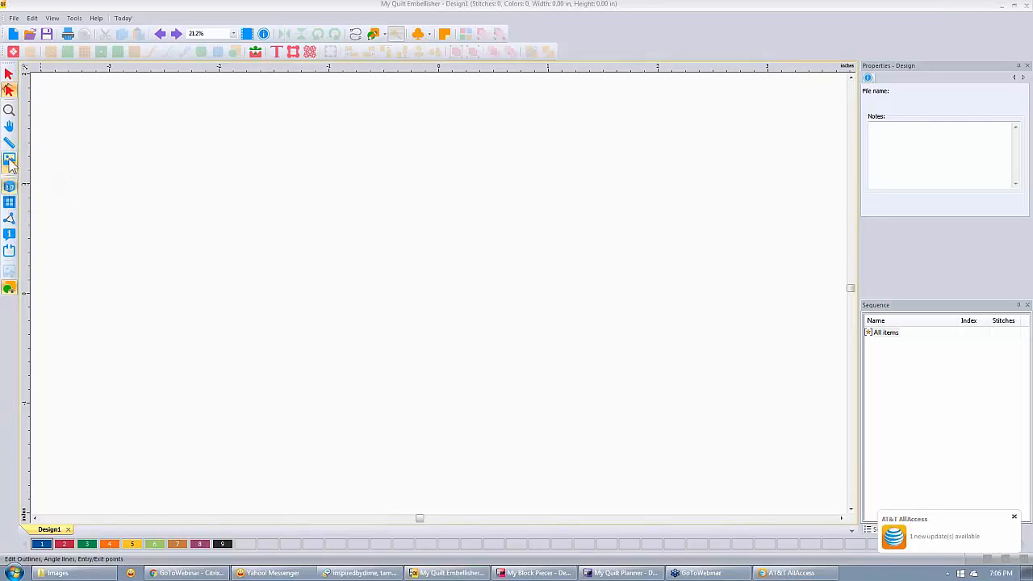
Open the Load Backdrop dialog from the File menu.
left_click(14, 19)
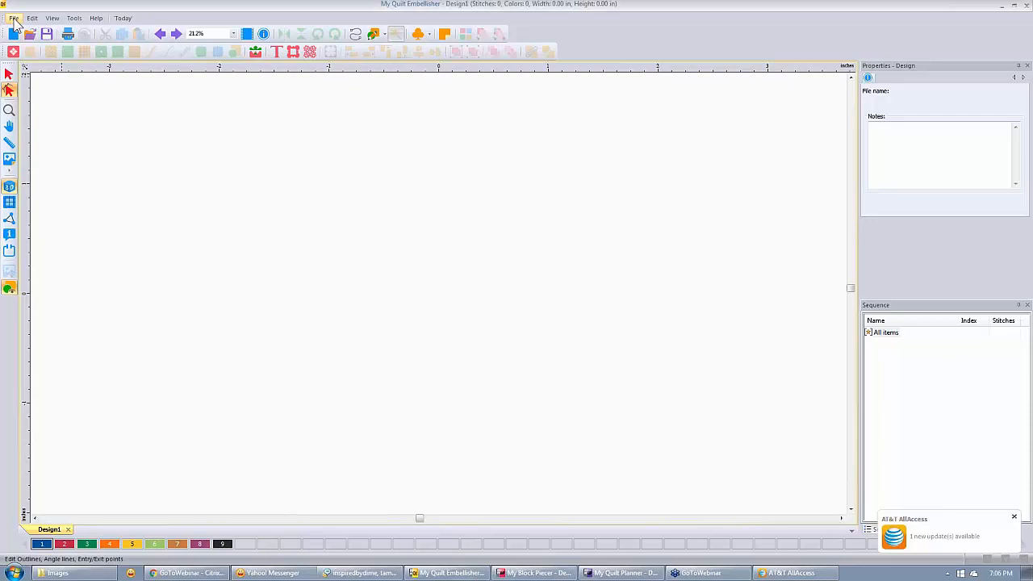
left_click(14, 19)
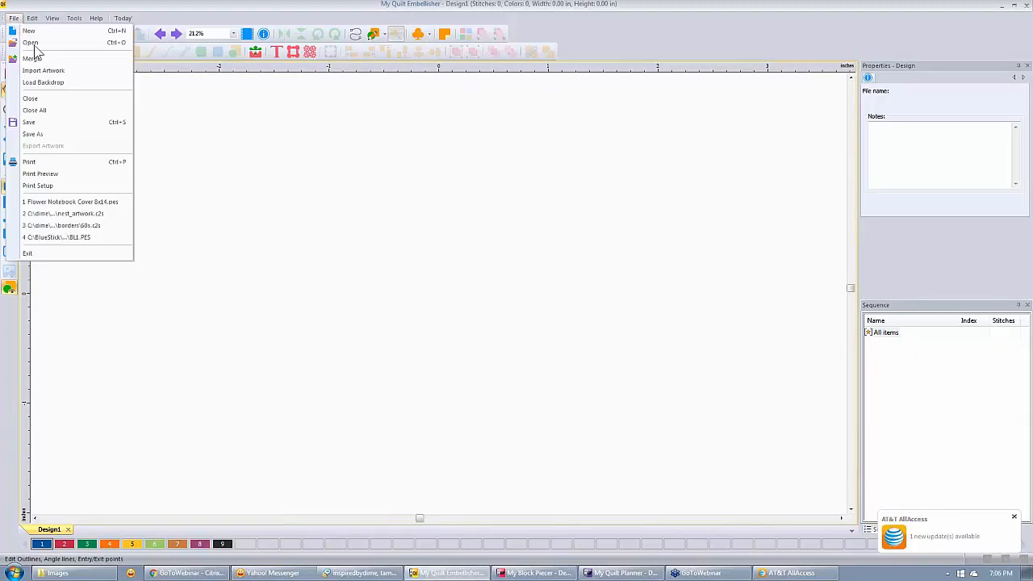
left_click(25, 83)
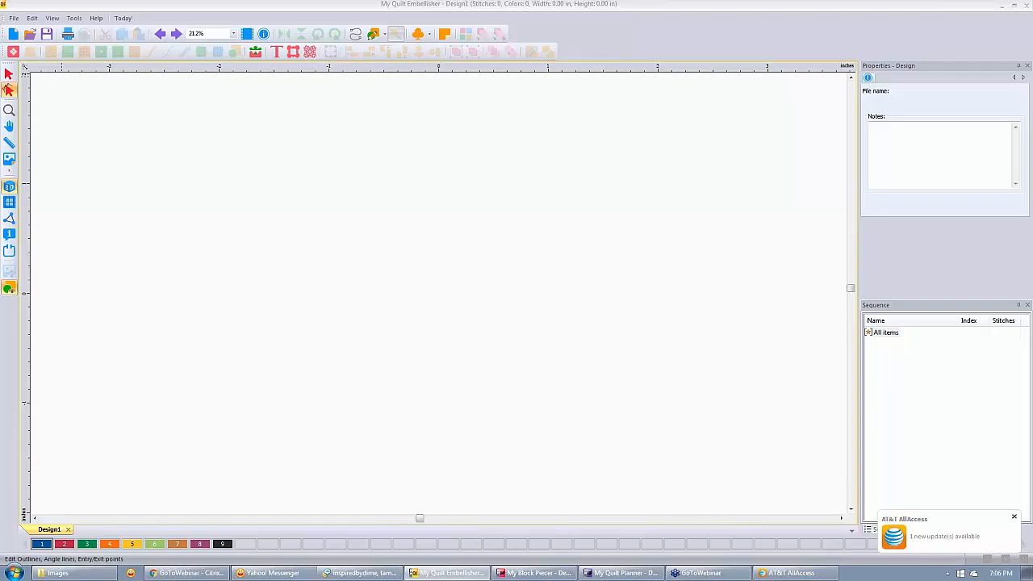
left_click(9, 90)
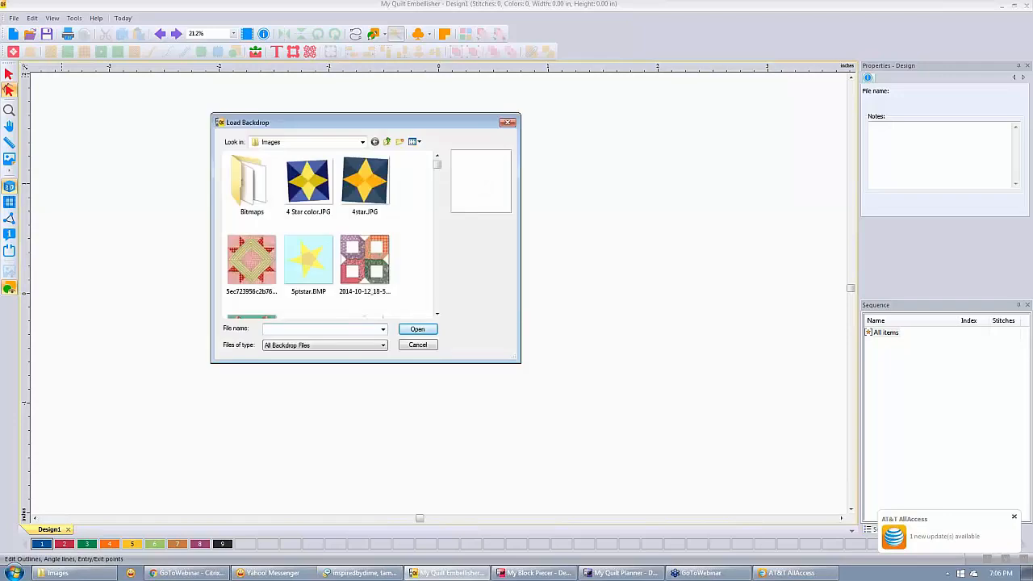
Browse the Images folder thumbnails and select 4star.JPG.
left_click(362, 143)
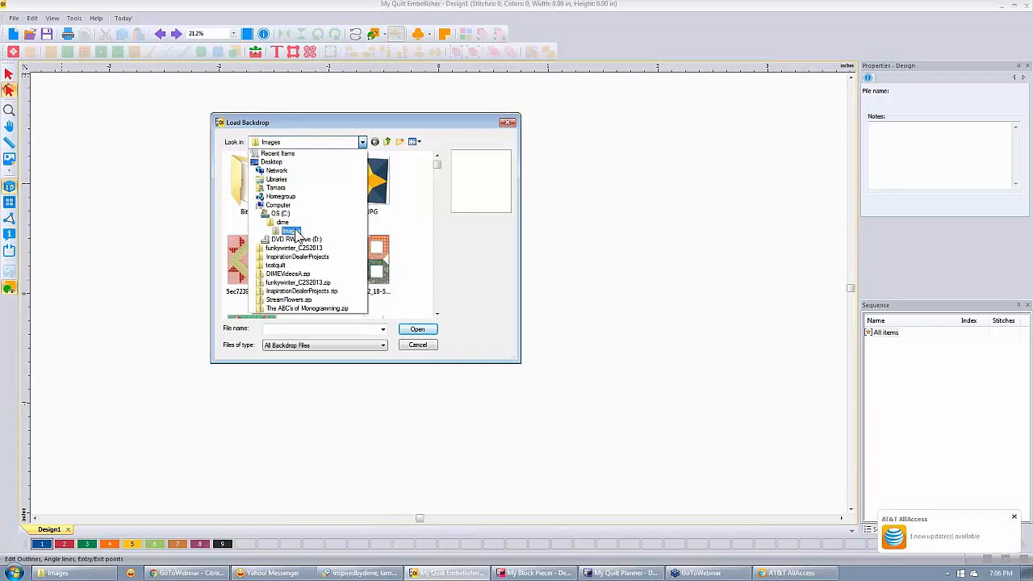
left_click(363, 143)
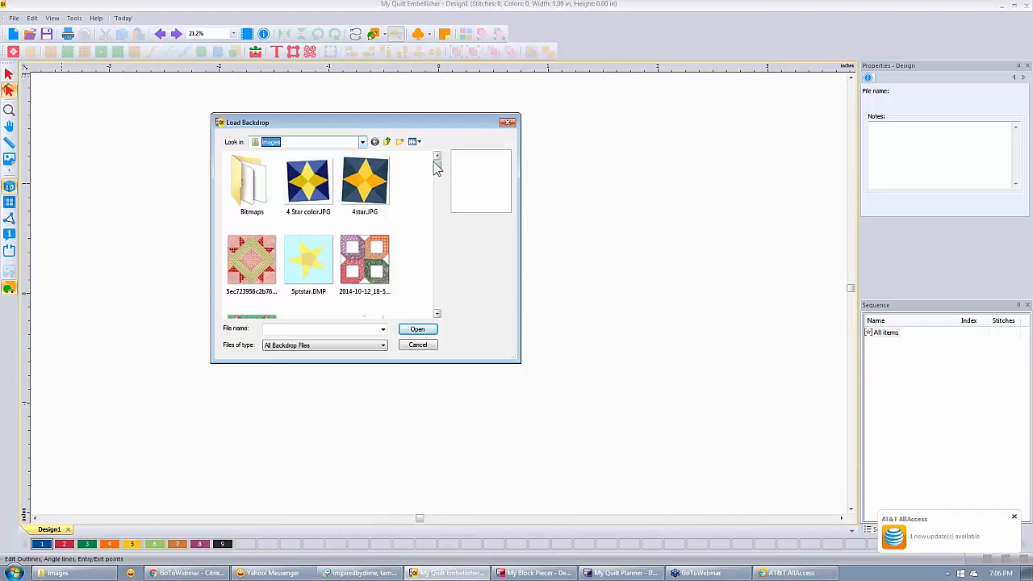
mouse_move(435, 167)
left_mouse_down()
mouse_move(437, 310)
mouse_move(440, 161)
left_mouse_up()
left_click(257, 181)
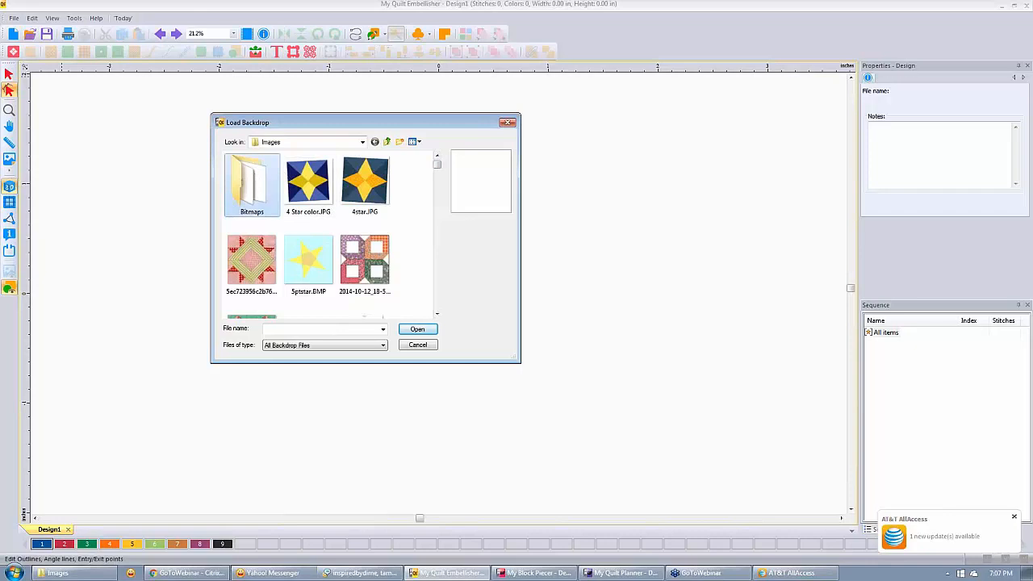
left_click(437, 314)
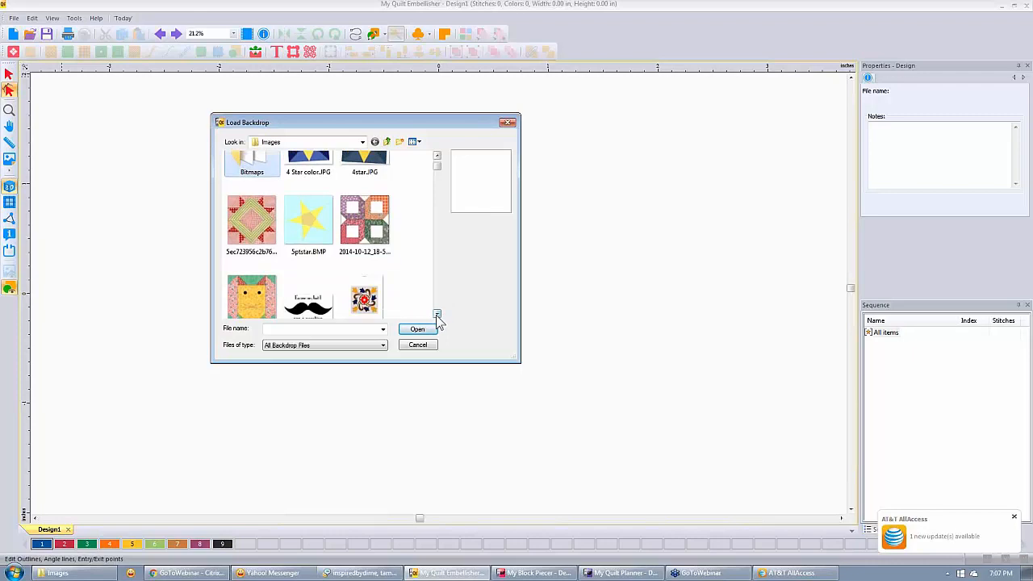
left_click(436, 156)
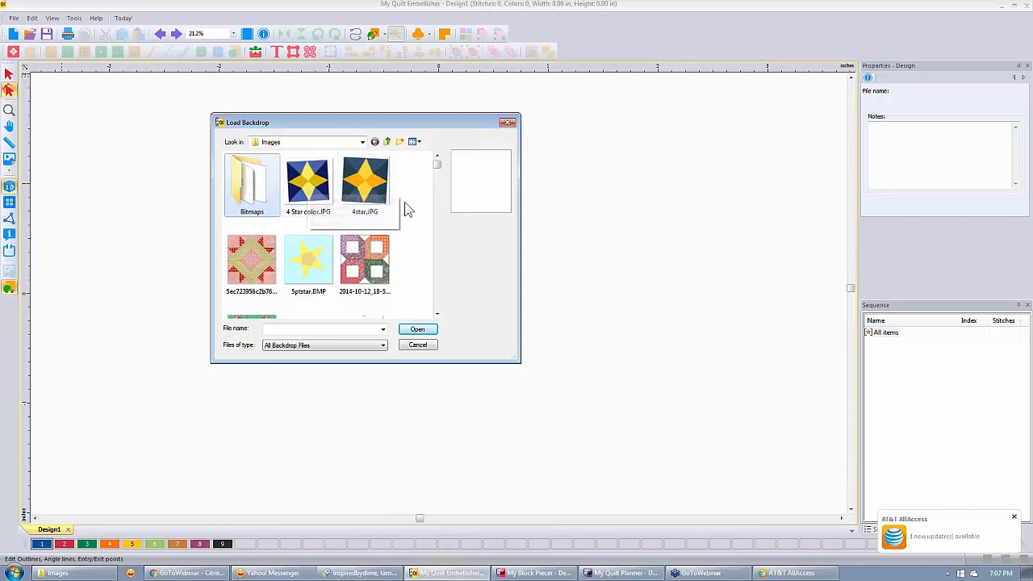
left_click(367, 184)
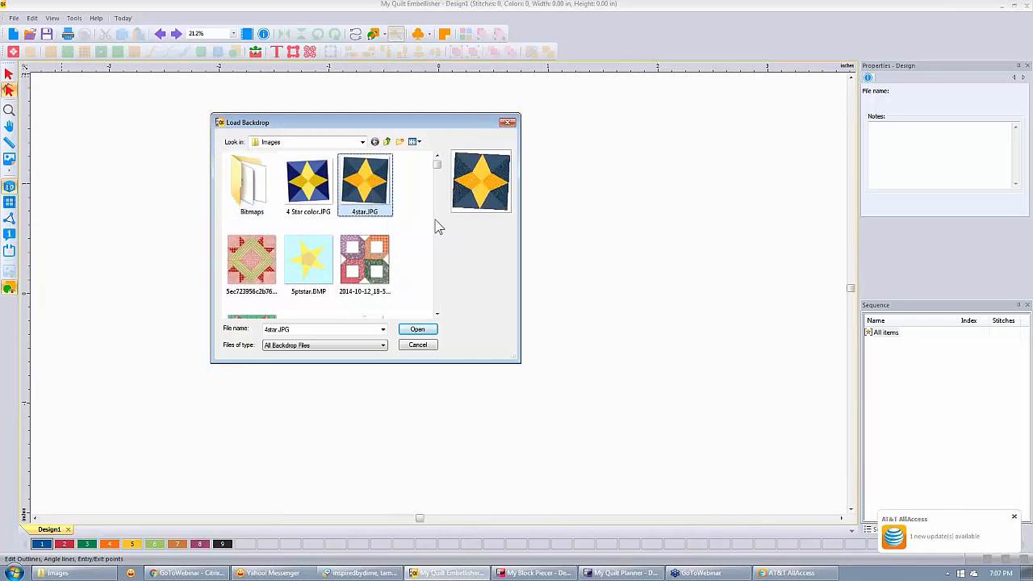
Load 4star.JPG as the backdrop and select it to view its 8.67 by 8.59 inch size.
left_click(415, 330)
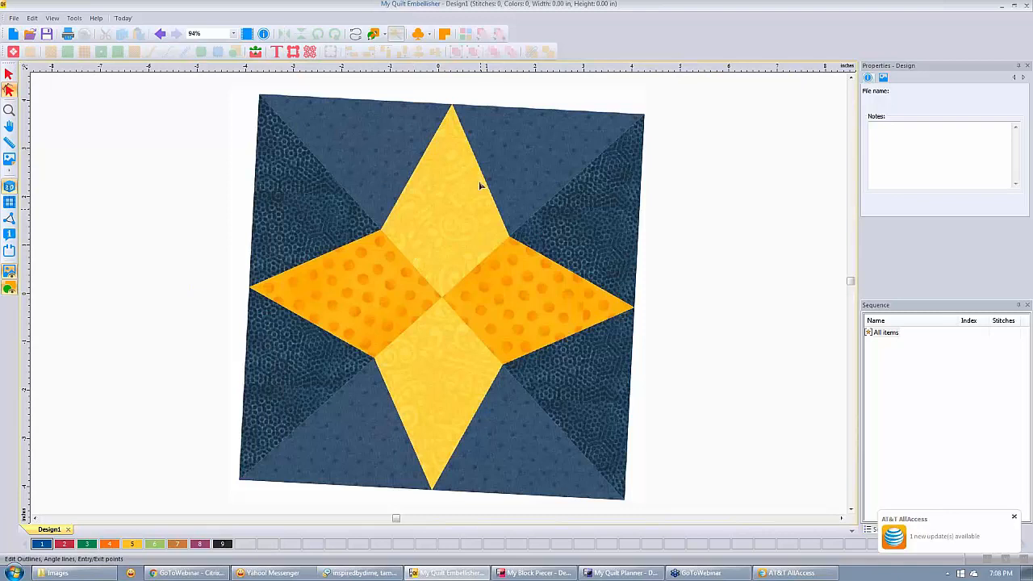
left_click(9, 161)
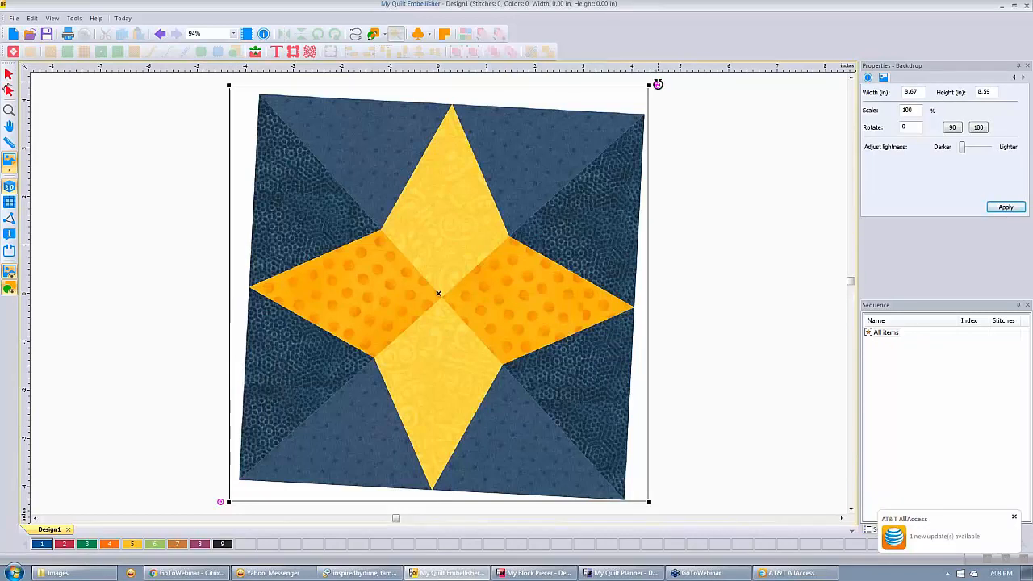
Rotate the tilted star block backdrop image.
left_click_drag(658, 84, 616, 67)
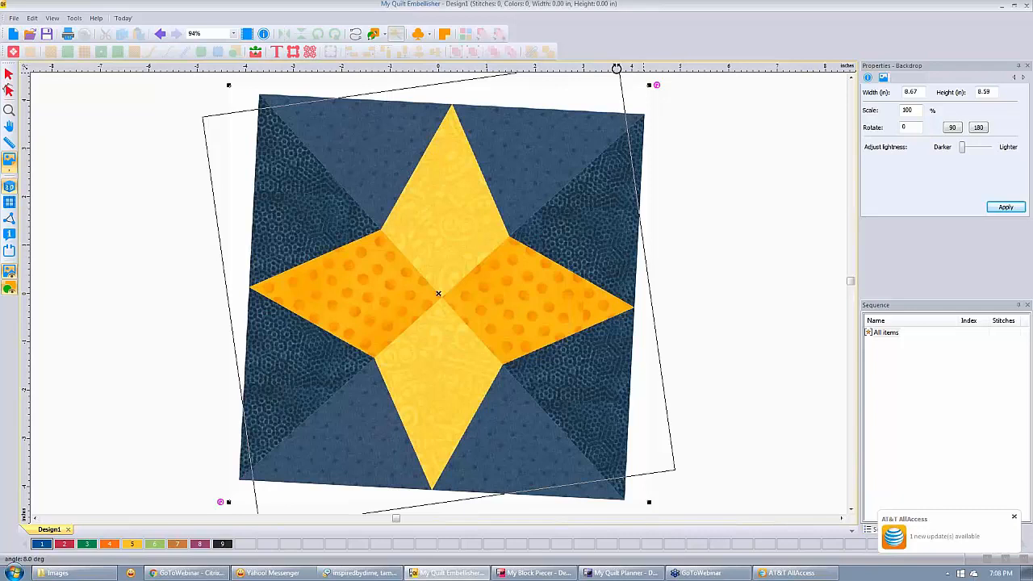
left_click_drag(617, 68, 617, 69)
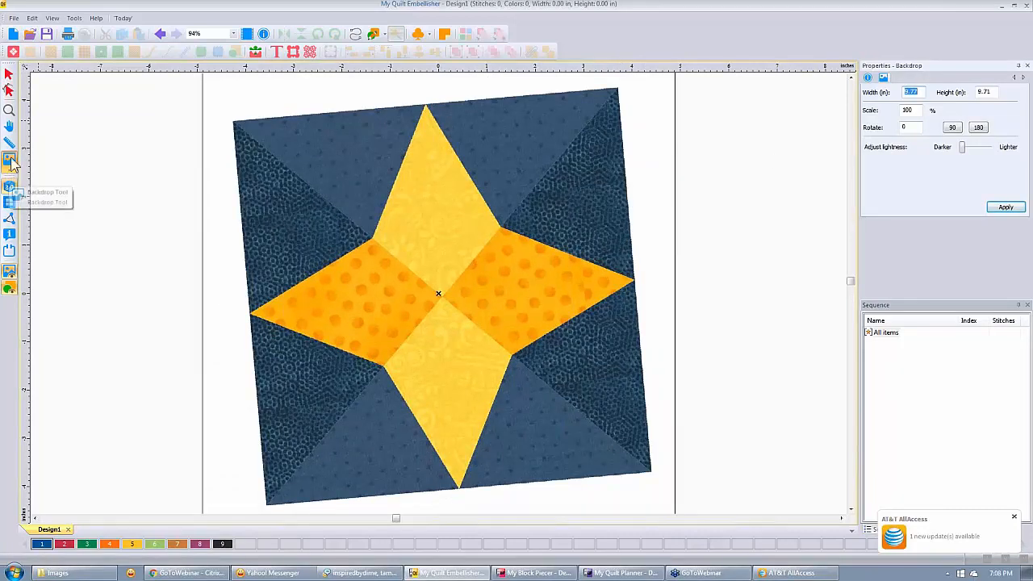
key("ctrl")
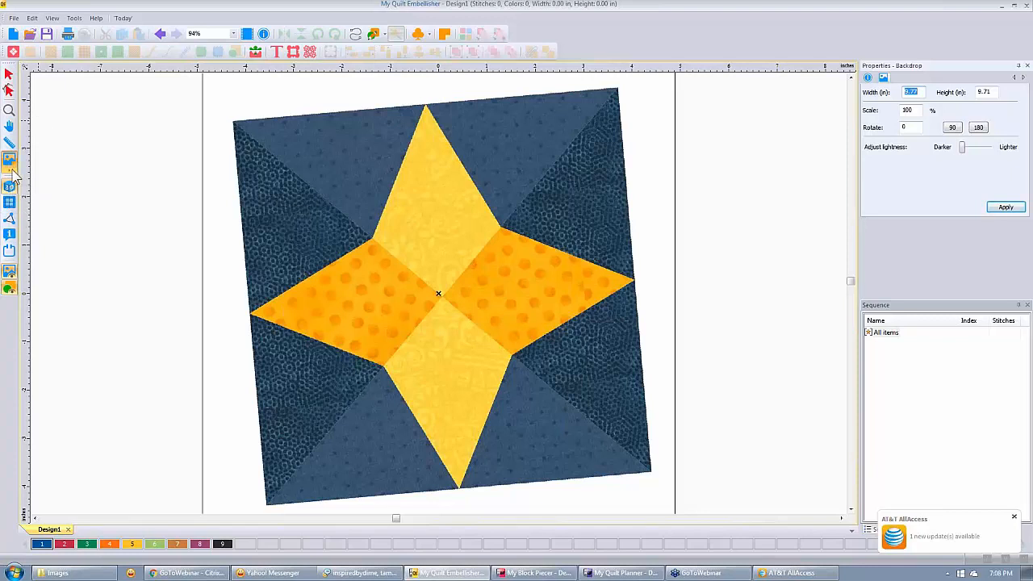
Define a level horizon from the block's top-left corner to its top-right corner.
left_click(11, 173)
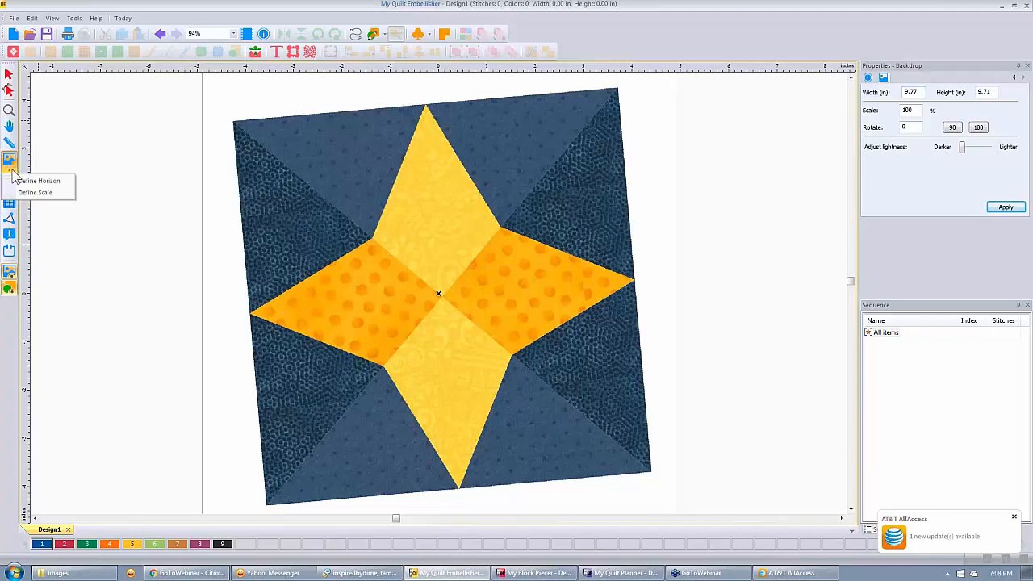
left_click(67, 182)
left_click(912, 92)
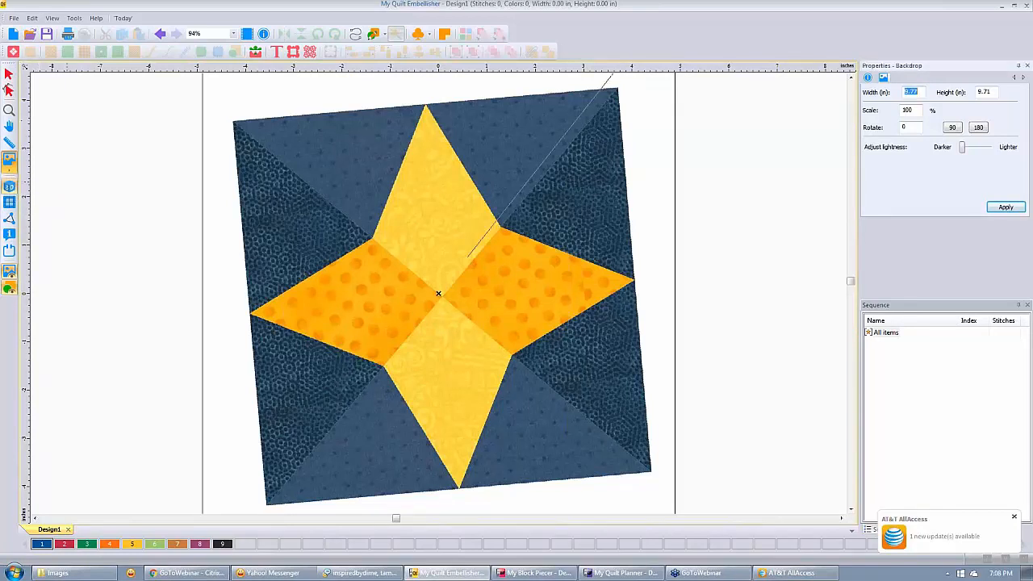
left_click(234, 121)
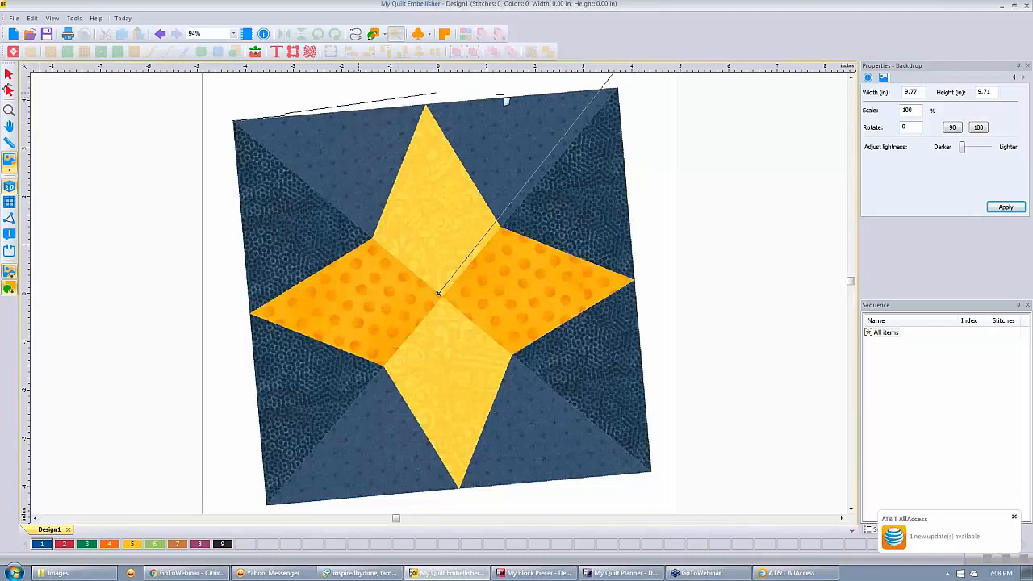
left_click(621, 90)
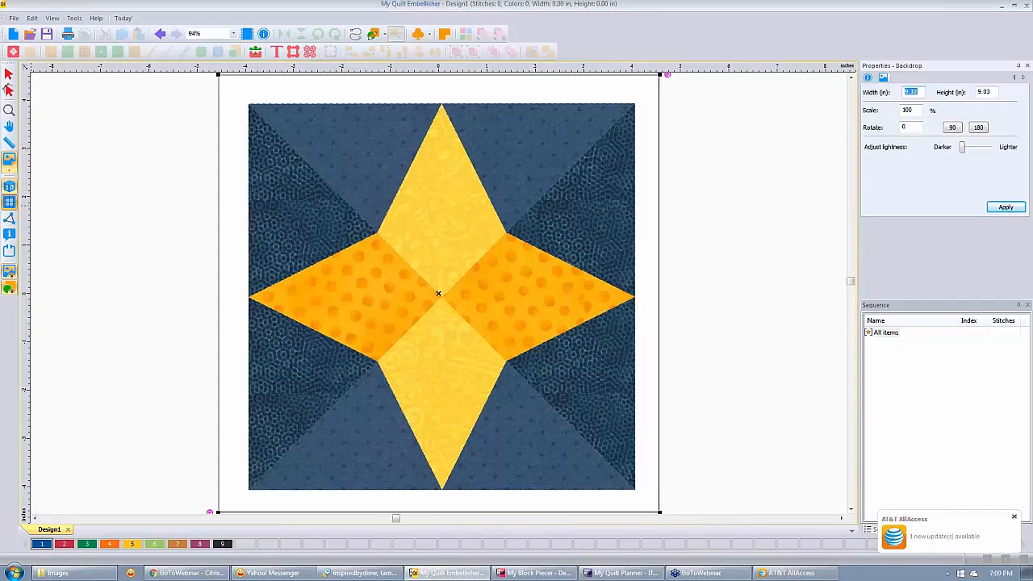
Turn on the dashed canvas grid and zoom out slightly.
left_click(9, 202)
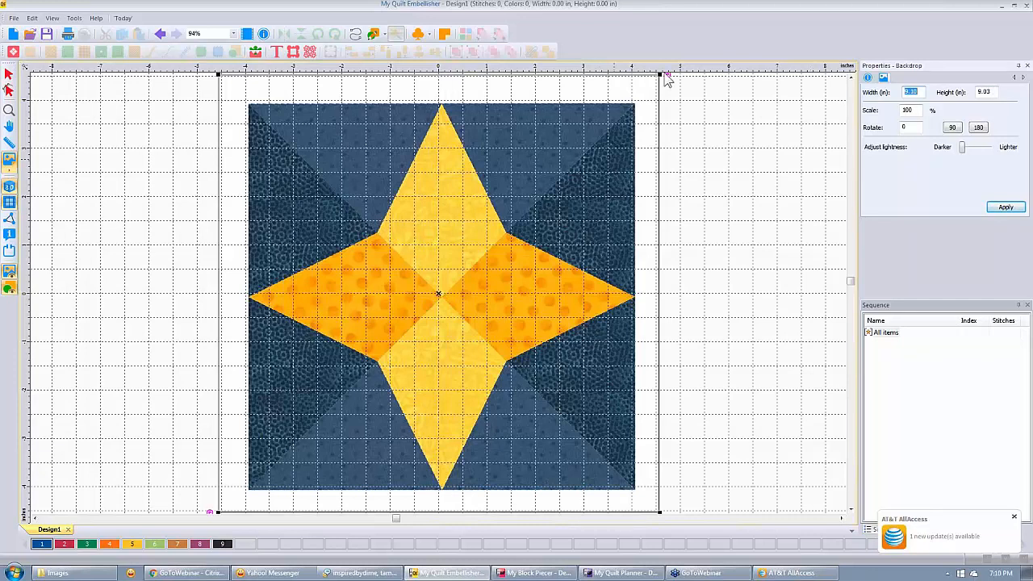
left_click(704, 117)
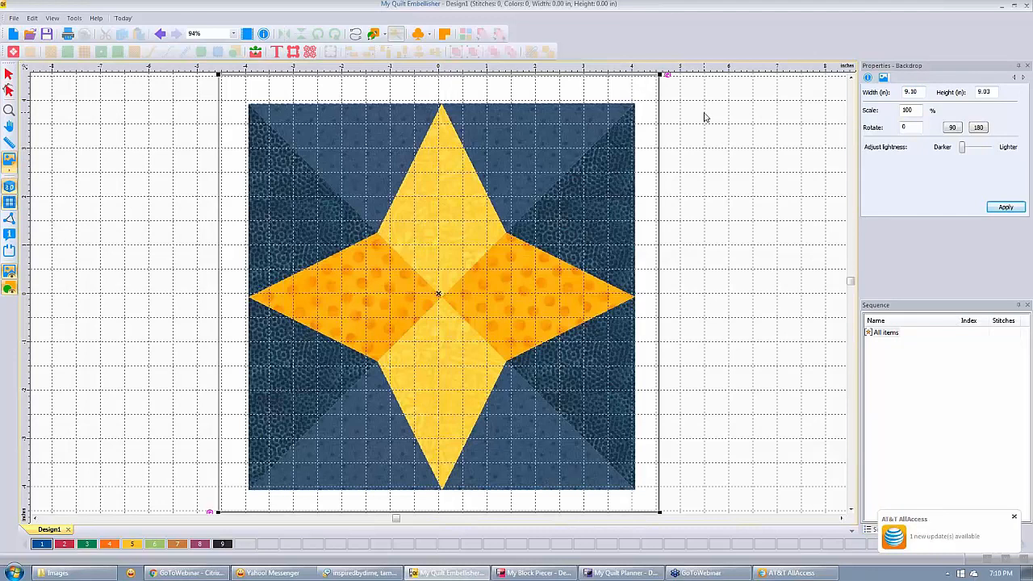
scroll(705, 117, "down", 1)
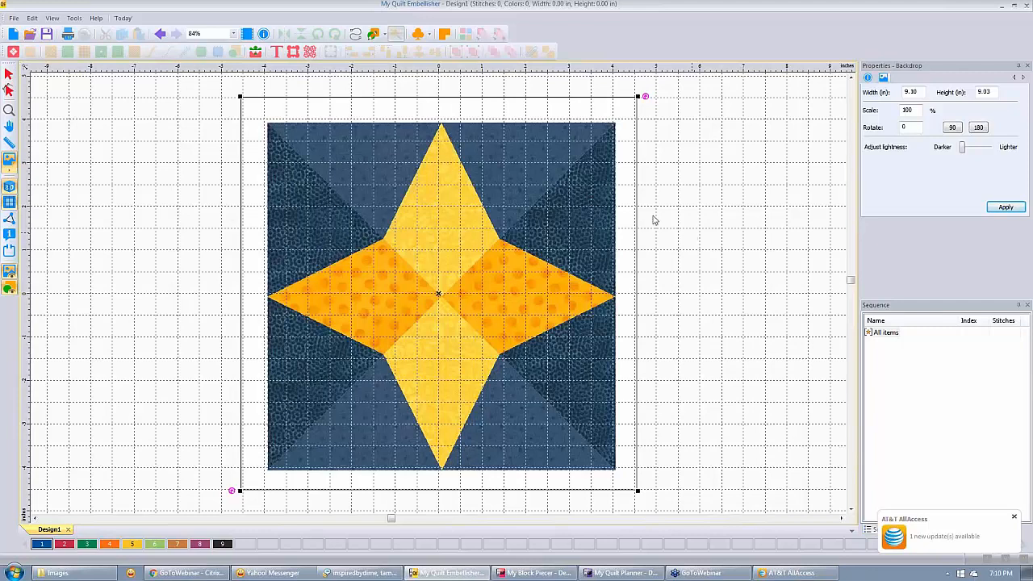
Define the backdrop scale from the star's top tip to its left tip with requested length 8.00.
left_click(11, 173)
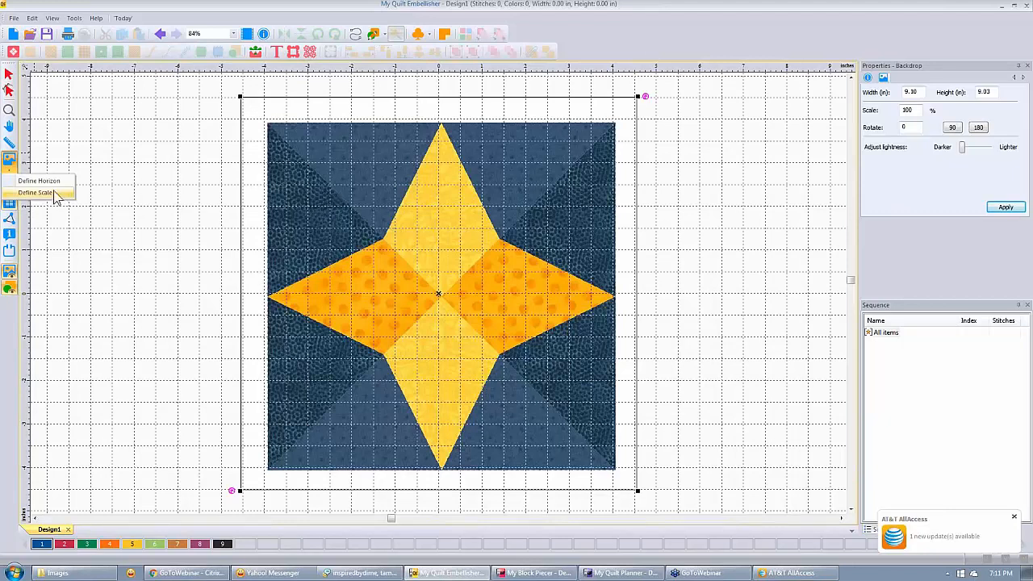
left_click(54, 196)
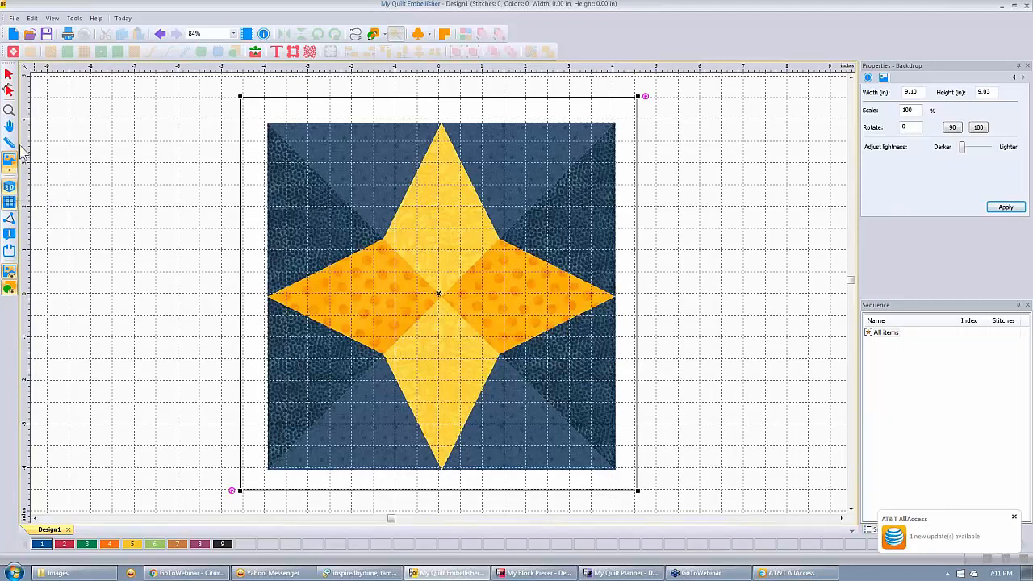
right_click(342, 162)
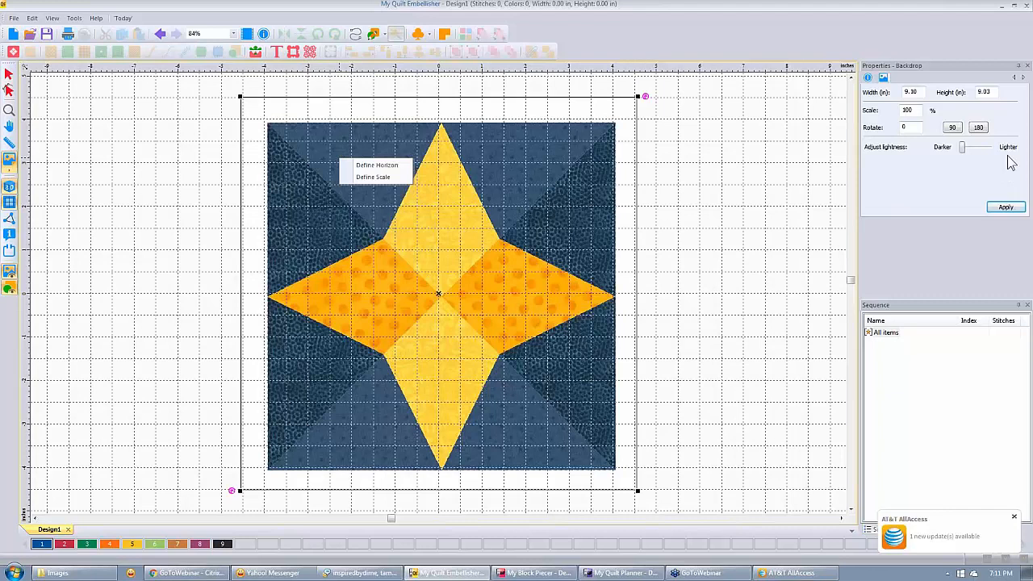
left_click(376, 178)
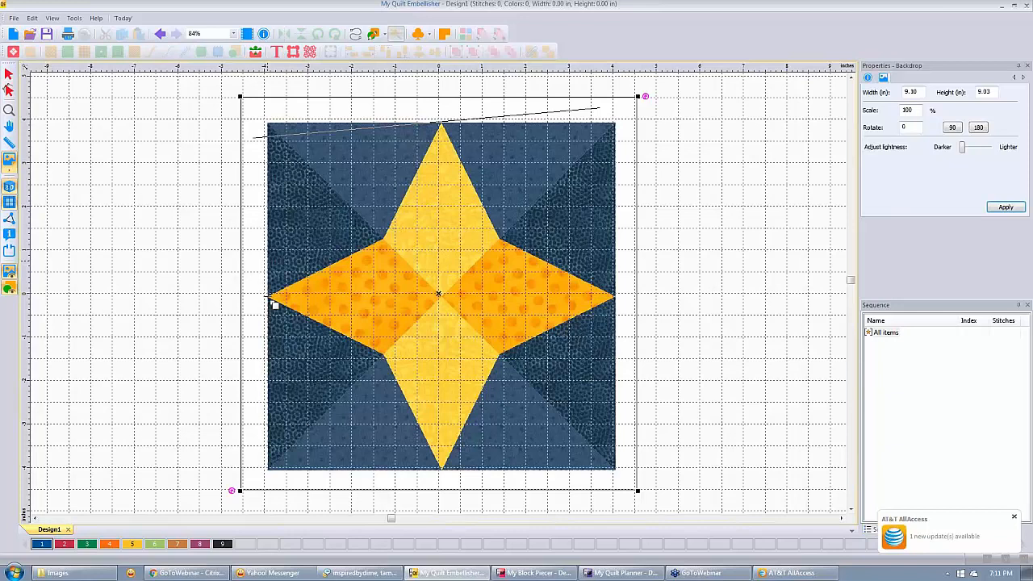
left_click(273, 299)
left_click(576, 287)
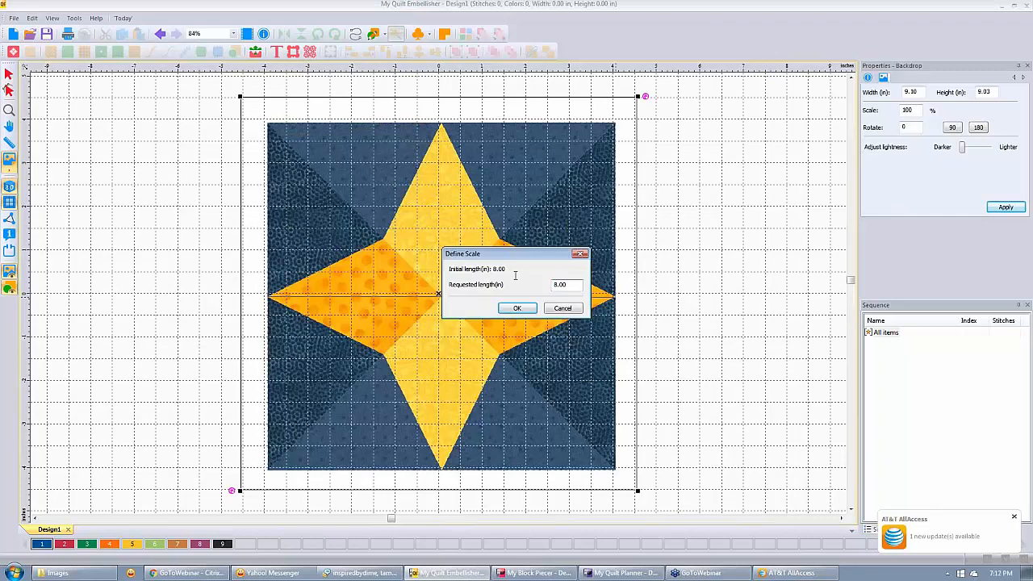
left_click(811, 575)
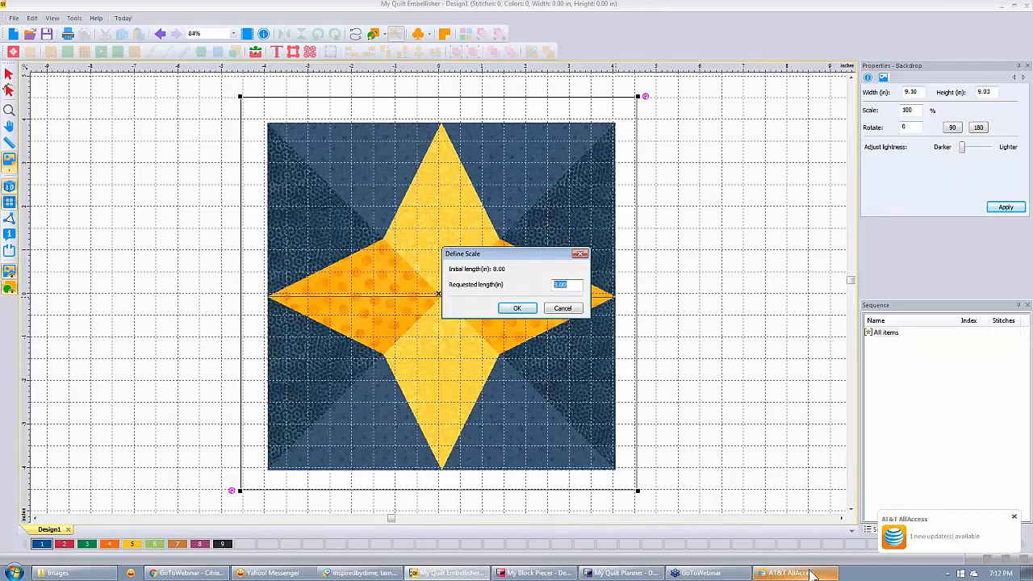
key("Return")
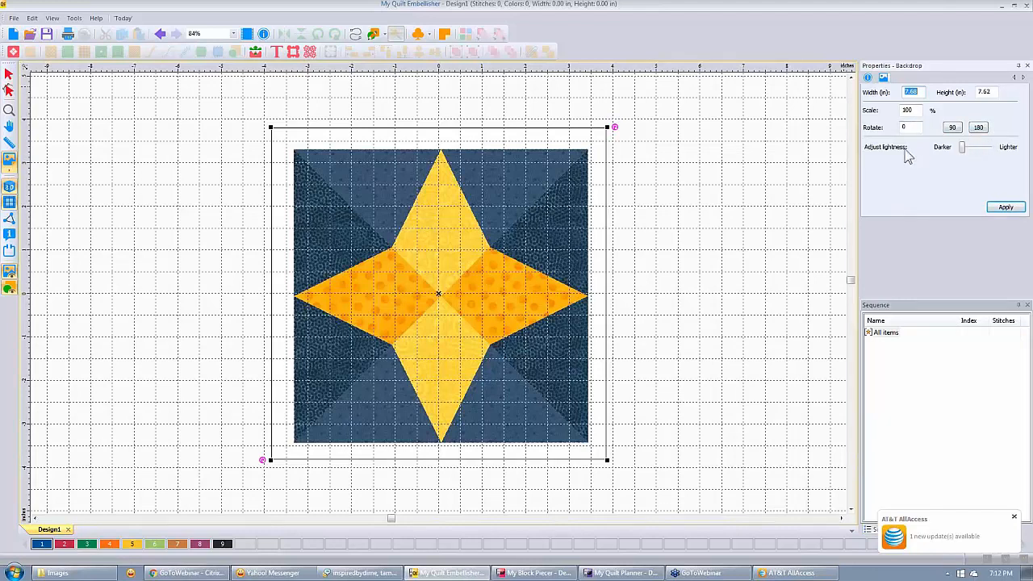
left_click(962, 148)
left_click_drag(963, 147, 977, 148)
left_click(1005, 208)
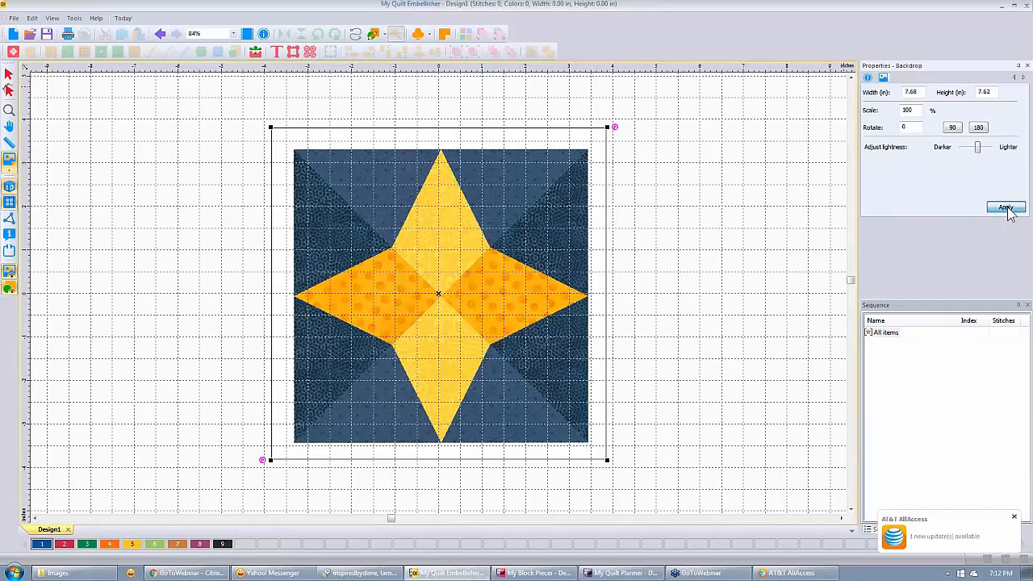
left_click(1005, 208)
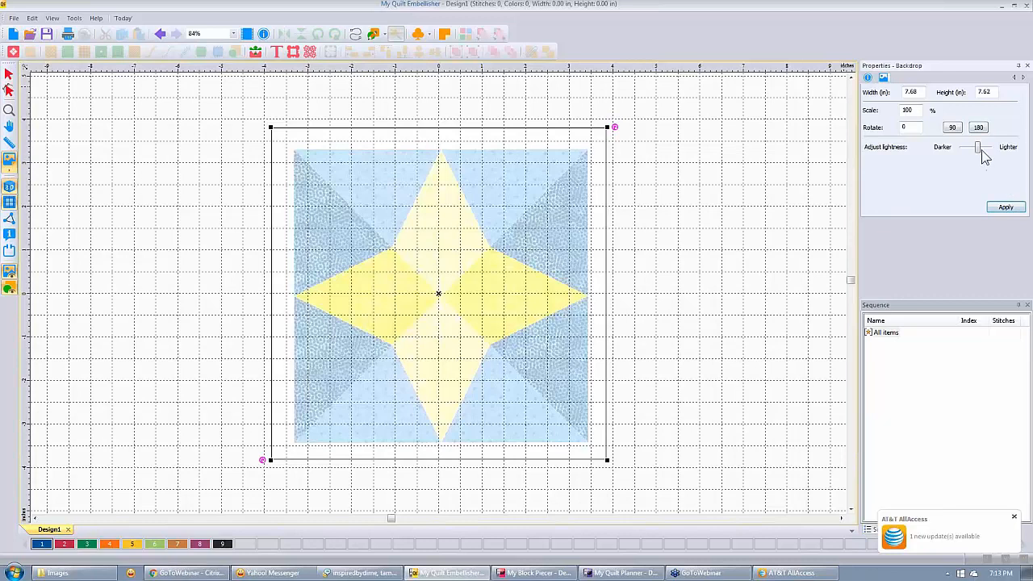
left_click_drag(979, 149, 989, 149)
left_click(1004, 208)
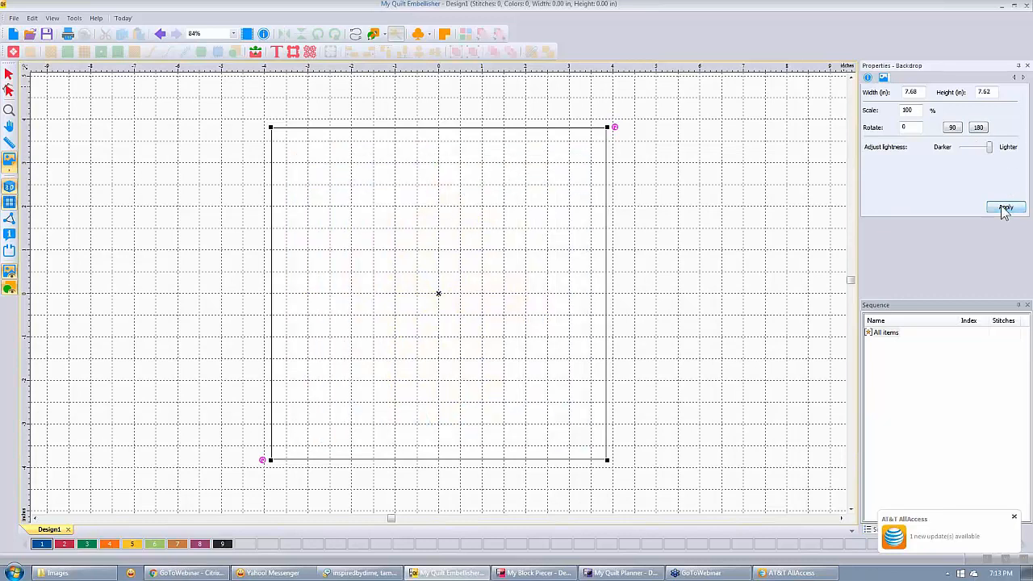
left_click_drag(991, 148, 961, 148)
left_click(1004, 208)
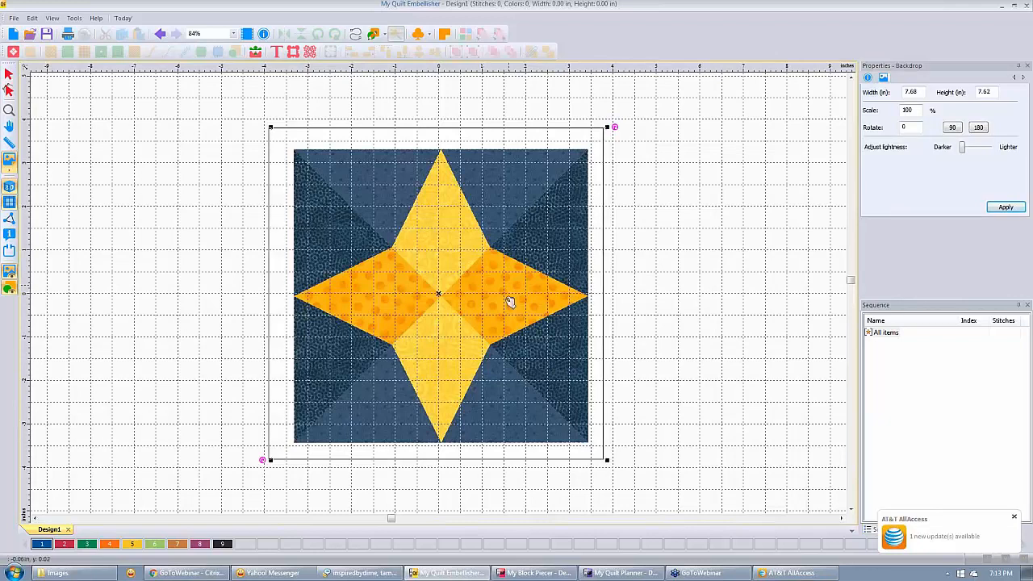
left_click_drag(510, 302, 509, 300)
left_click_drag(592, 303, 589, 301)
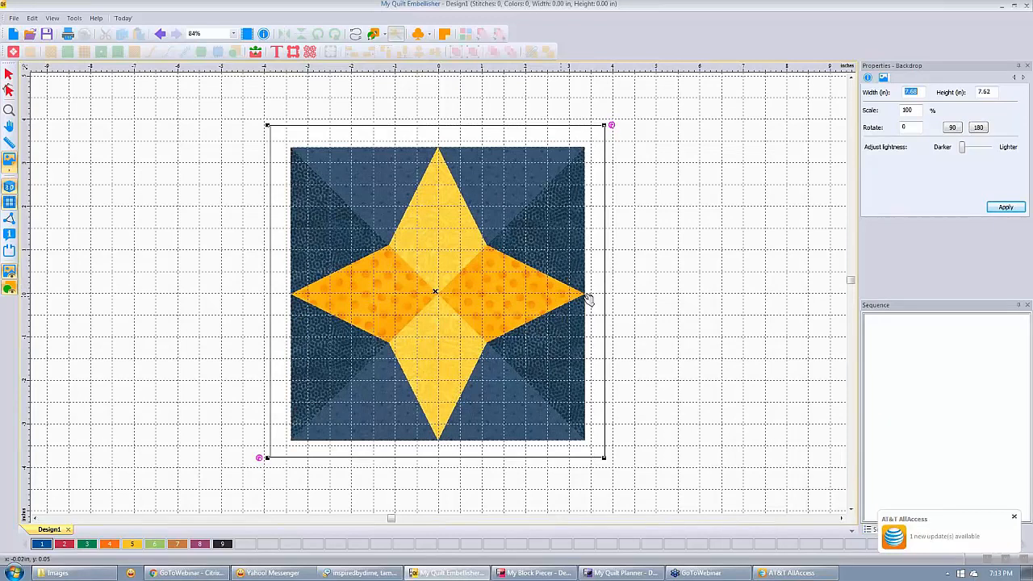
left_click_drag(589, 300, 591, 300)
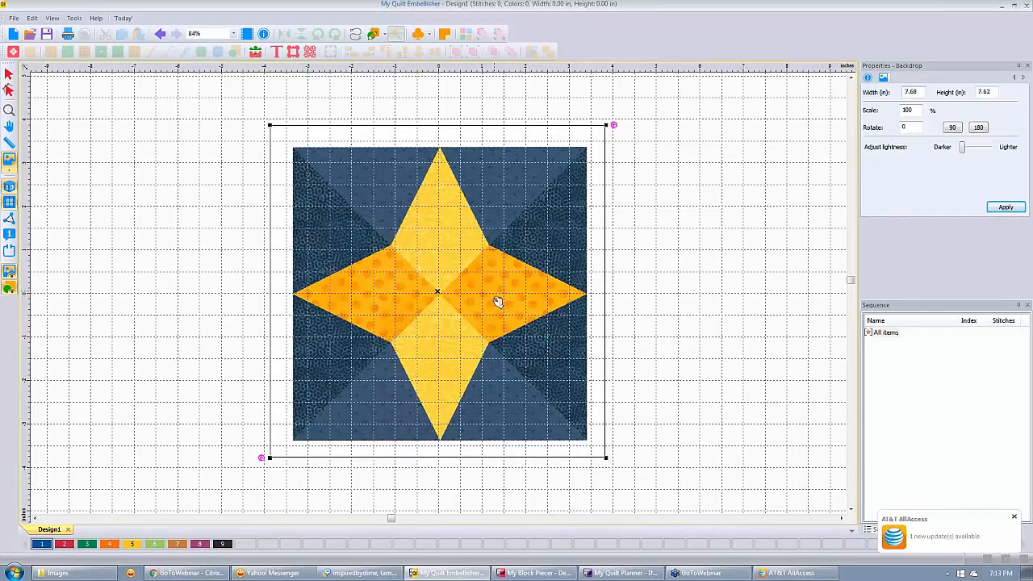
left_click_drag(498, 300, 497, 295)
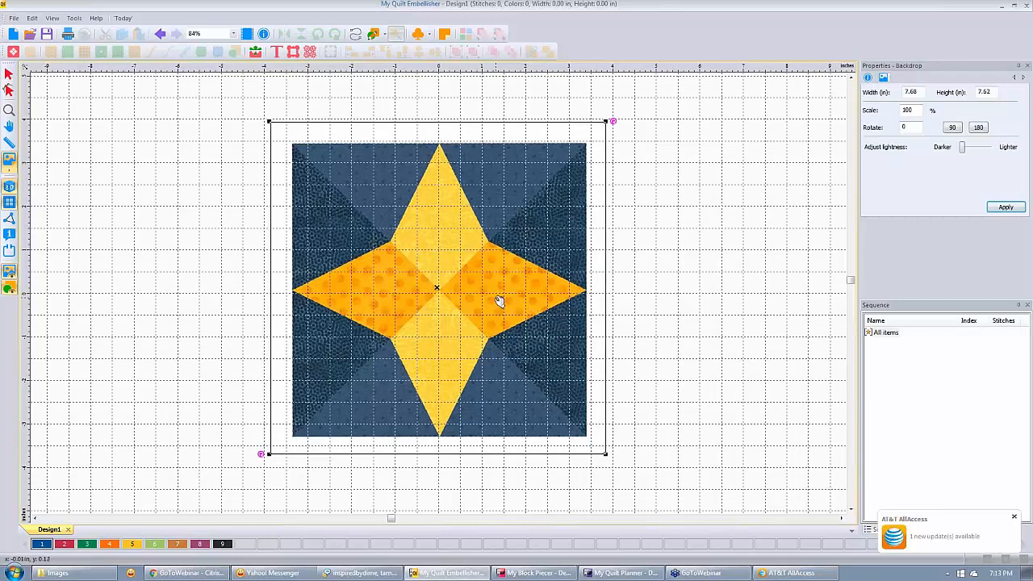
left_click_drag(500, 300, 524, 318)
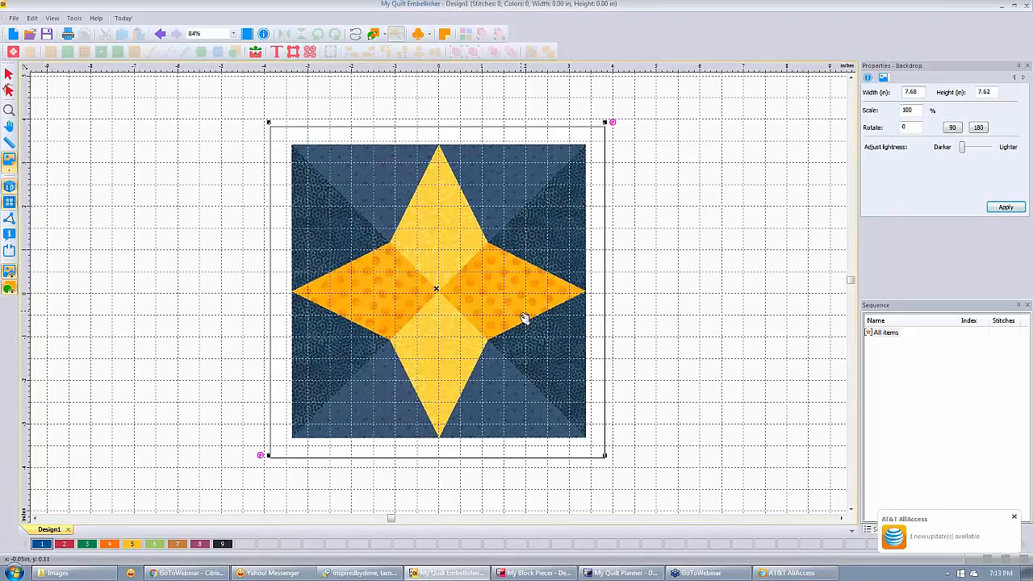
left_click_drag(524, 318, 525, 321)
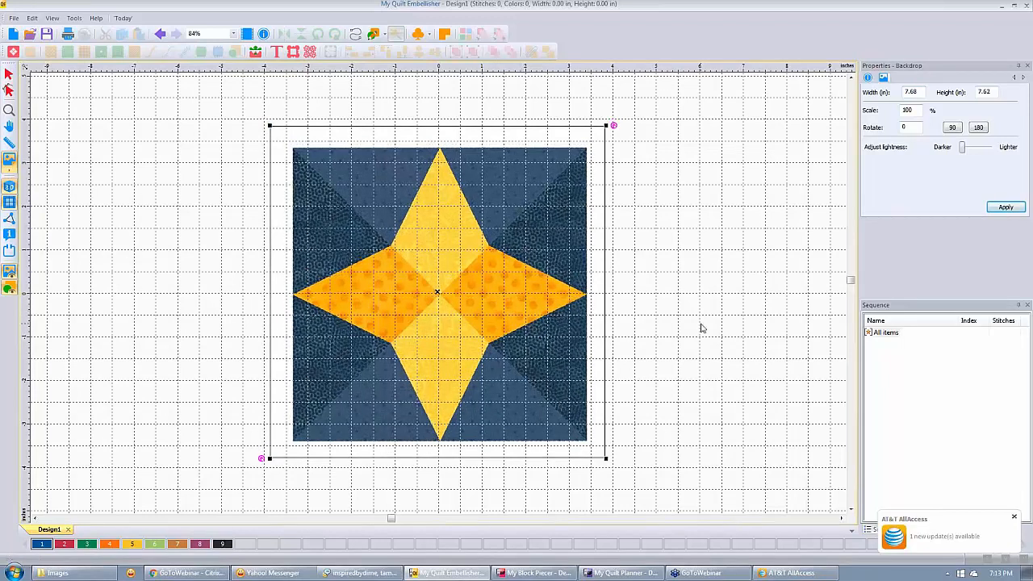
Start a new design, hide the grid, and begin loading a backdrop.
left_click(13, 34)
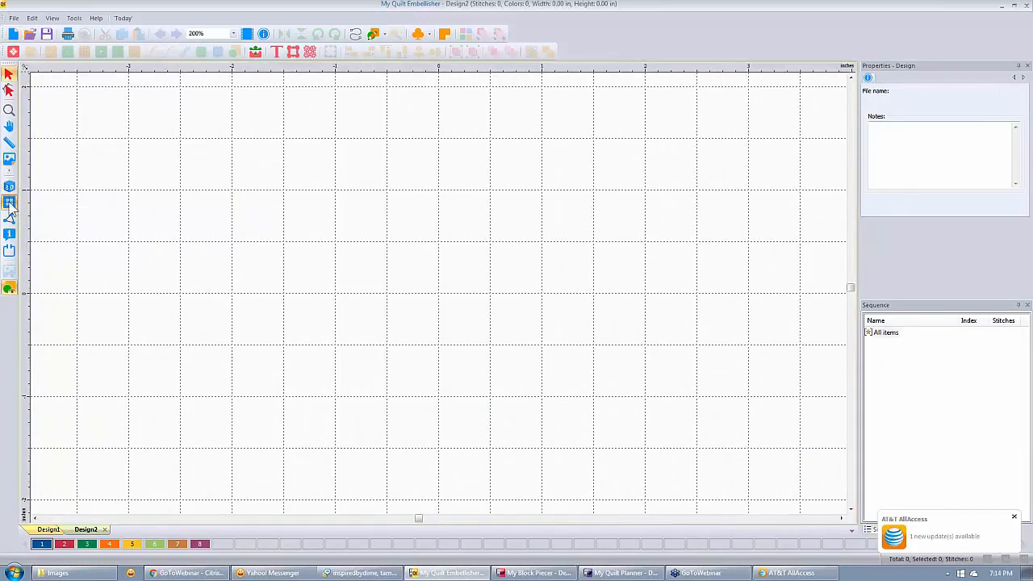
left_click(10, 203)
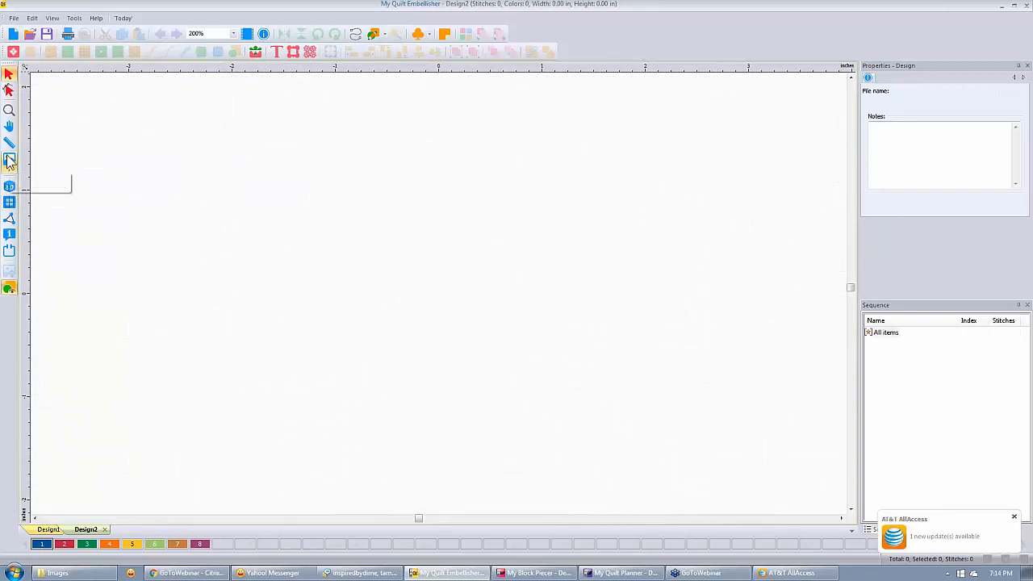
left_click(10, 161)
Load fleurdelis.jpg as the backdrop with All Backdrop Files as the file type.
left_click_drag(437, 163, 437, 215)
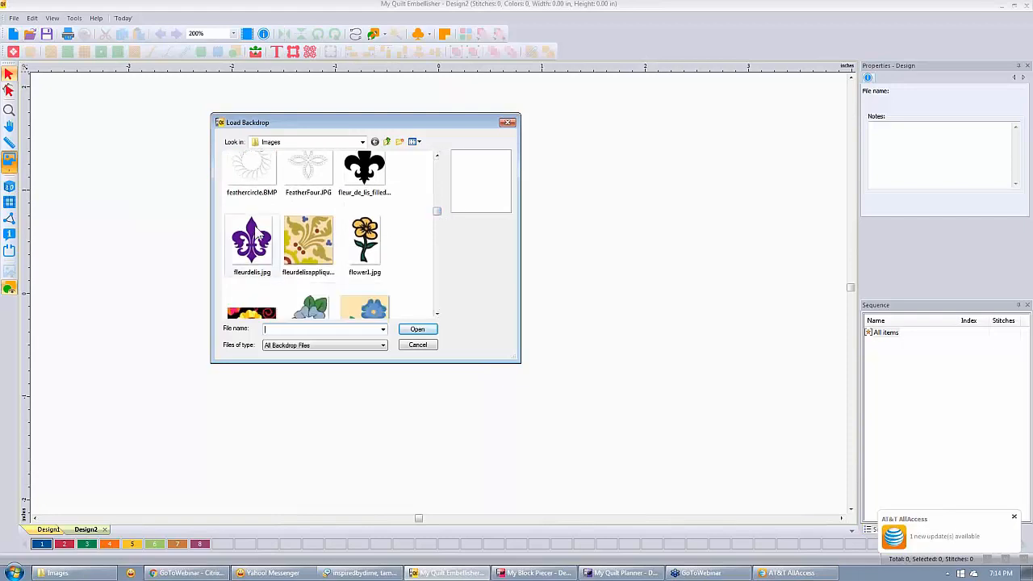
left_click(257, 235)
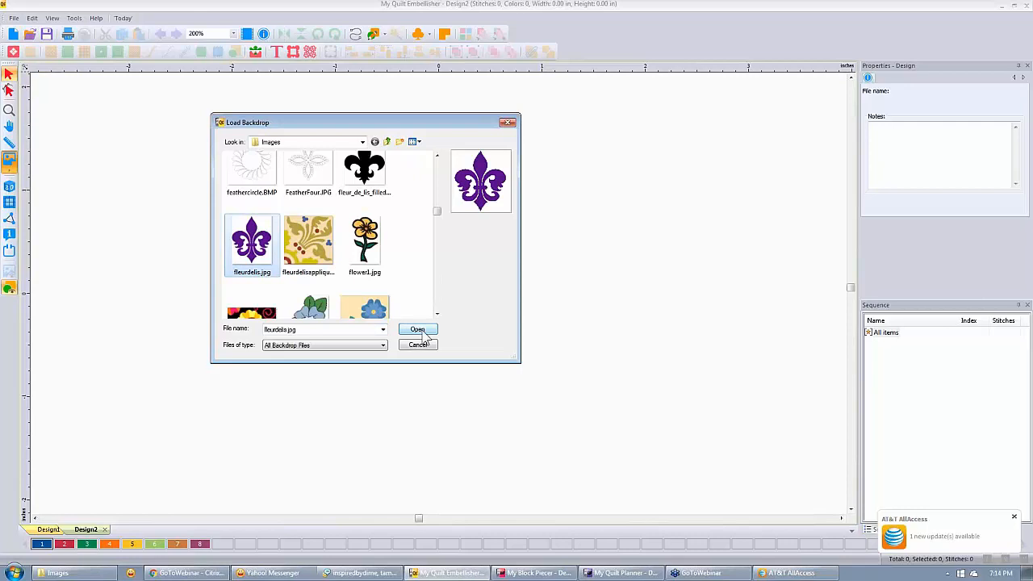
left_click(381, 346)
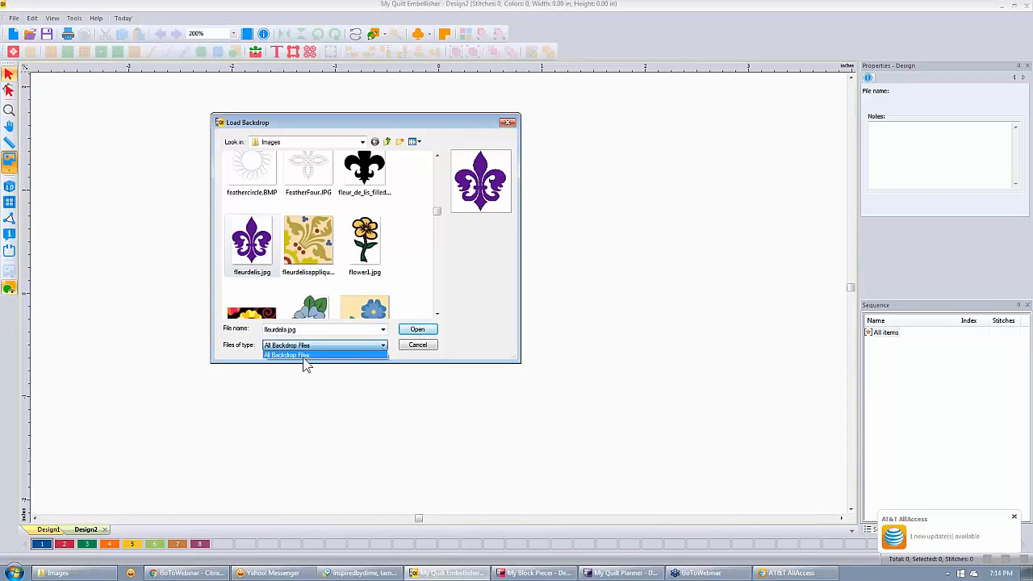
left_click(385, 346)
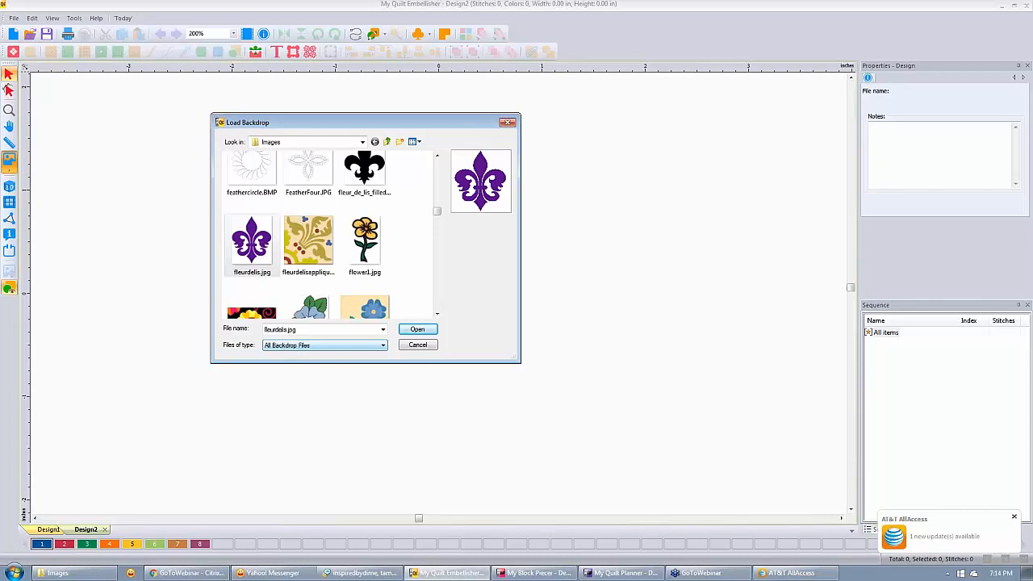
left_click(417, 329)
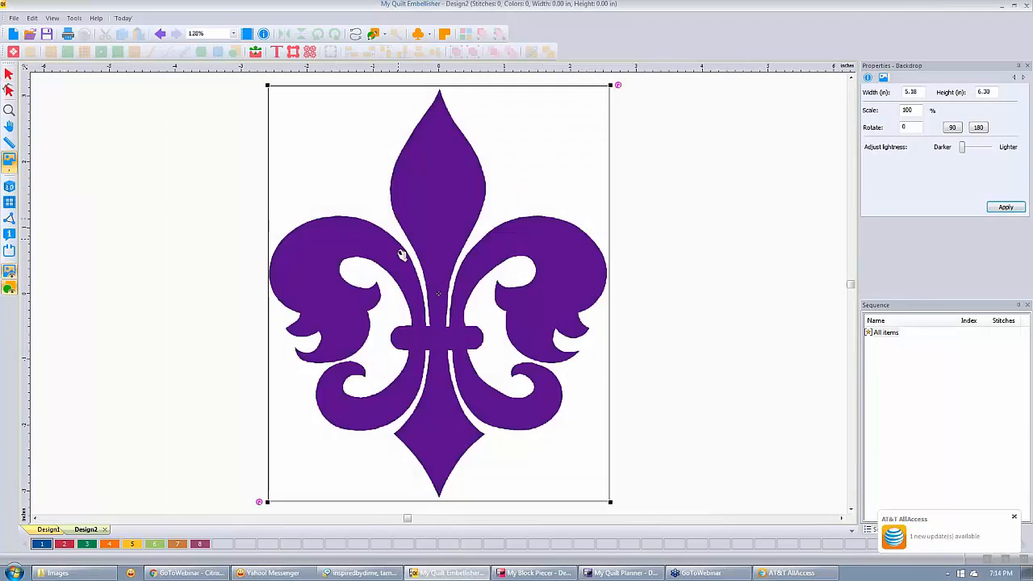
scroll(401, 254, "up", 2)
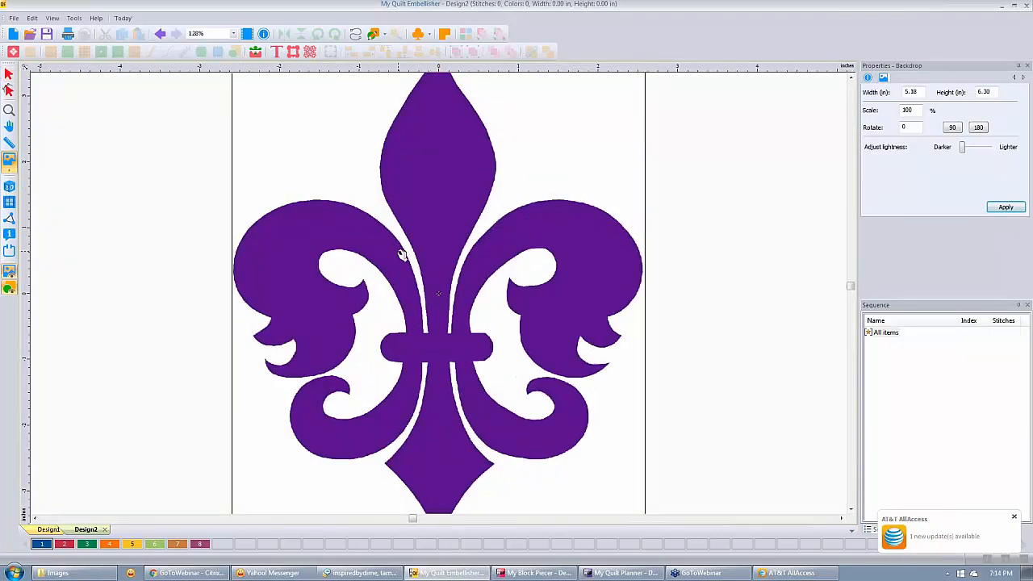
scroll(401, 254, "up", 10)
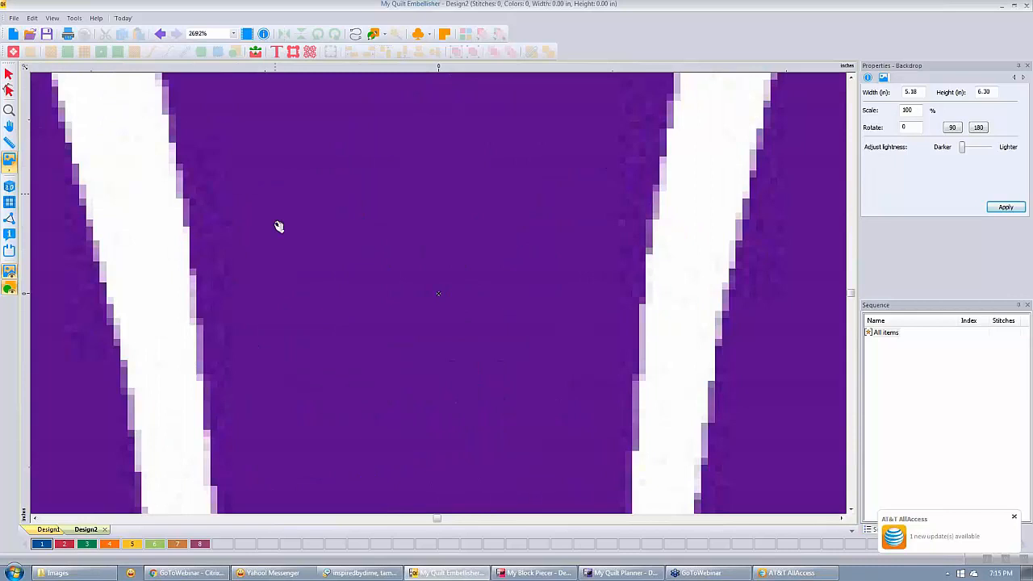
scroll(279, 227, "down", 3)
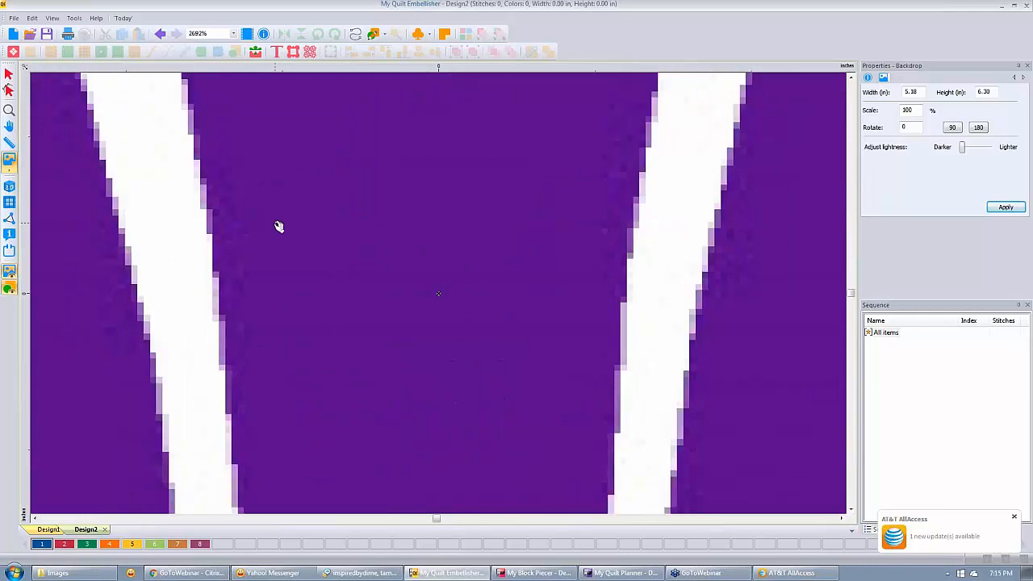
scroll(279, 227, "down", 3)
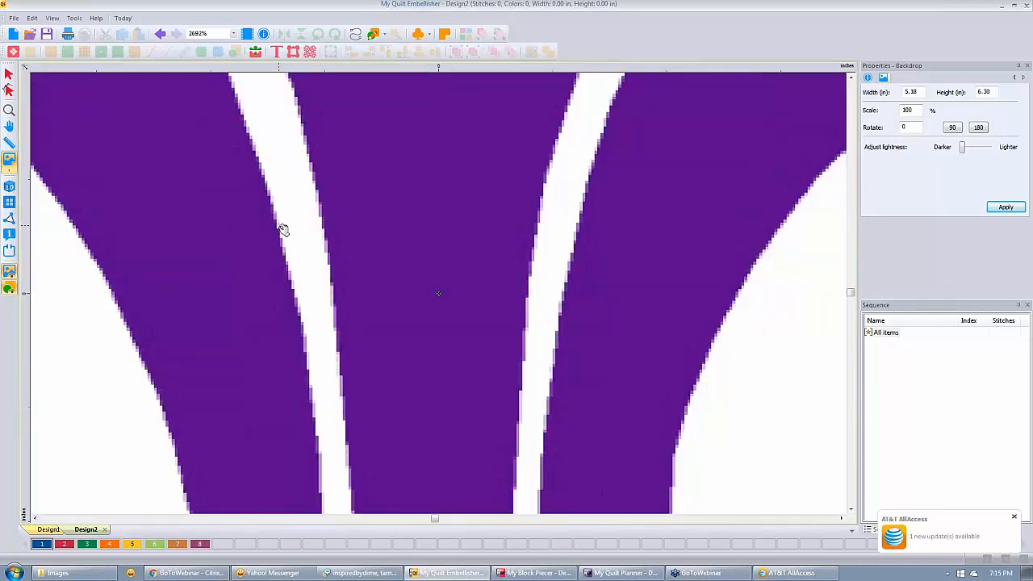
scroll(282, 230, "down", 3)
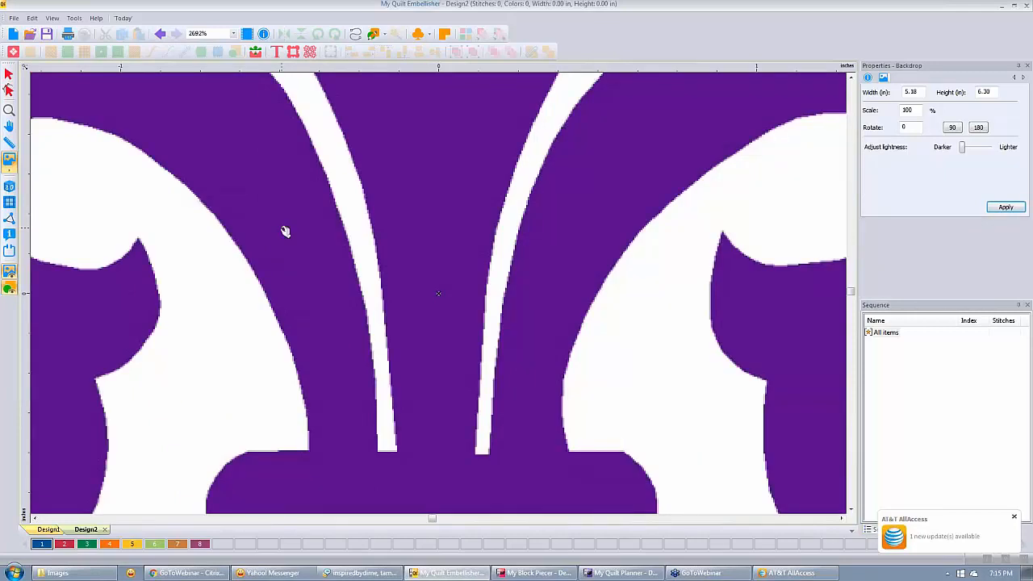
key("0")
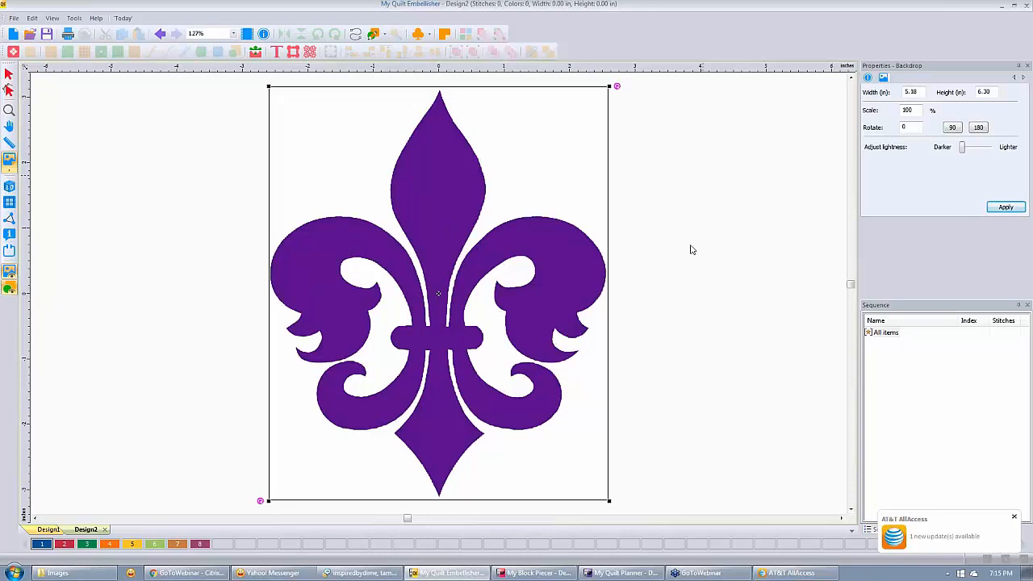
Change the backdrop width from 5.18 to 36 inches in Properties, giving 36 by 43.82.
left_click(921, 91)
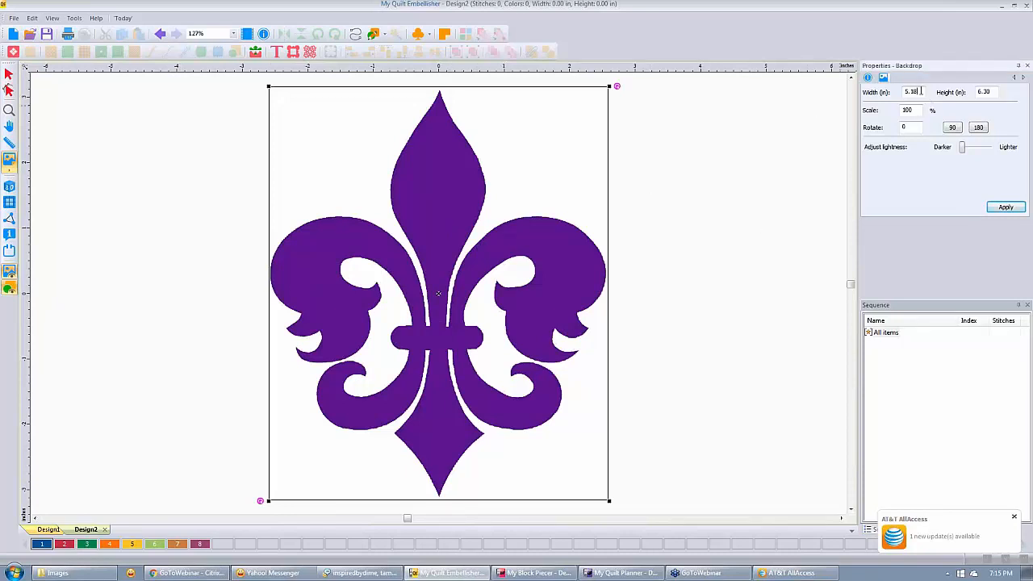
double_click(921, 91)
type("36")
left_click(999, 207)
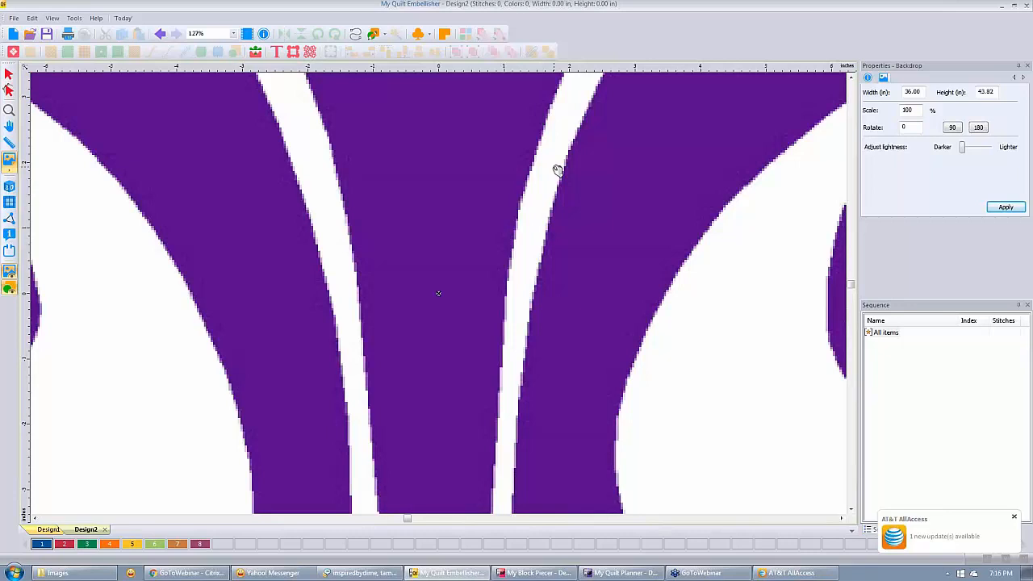
Inspect the pixelated enlarged backdrop, fit it in view, then undo back to 5.18 by 6.30 inches.
scroll(558, 171, "up", 1)
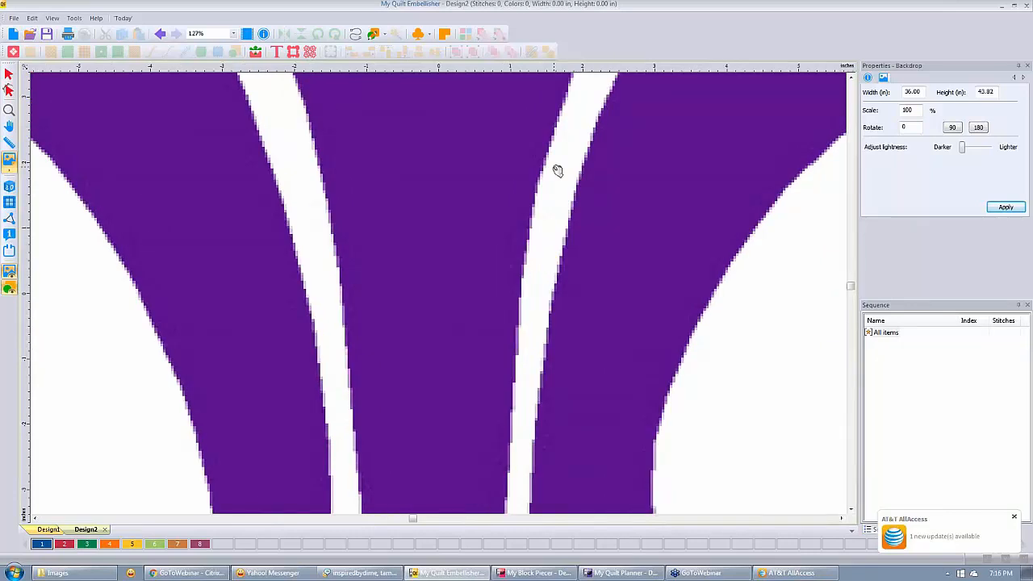
scroll(558, 171, "up", 5)
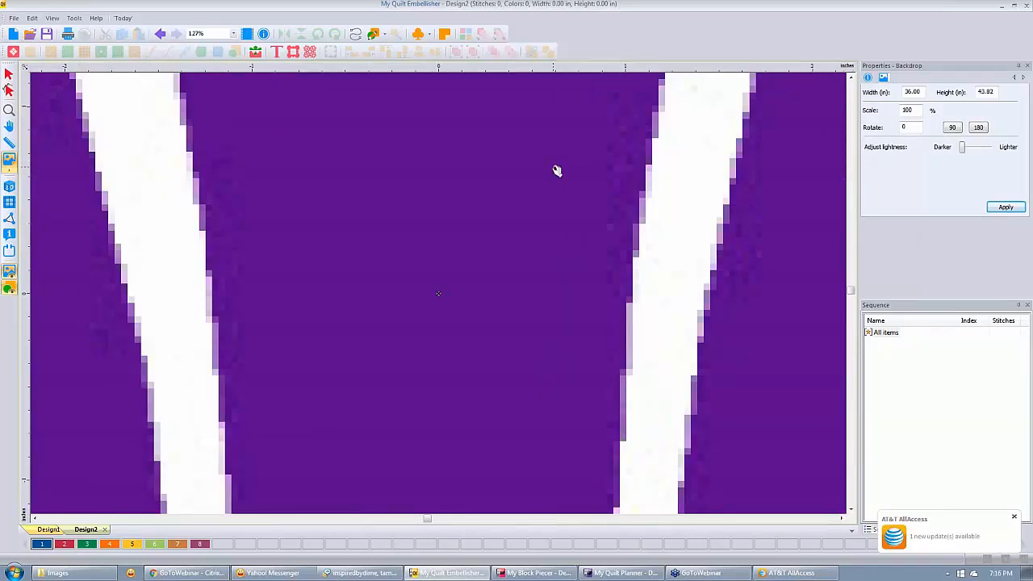
key("0")
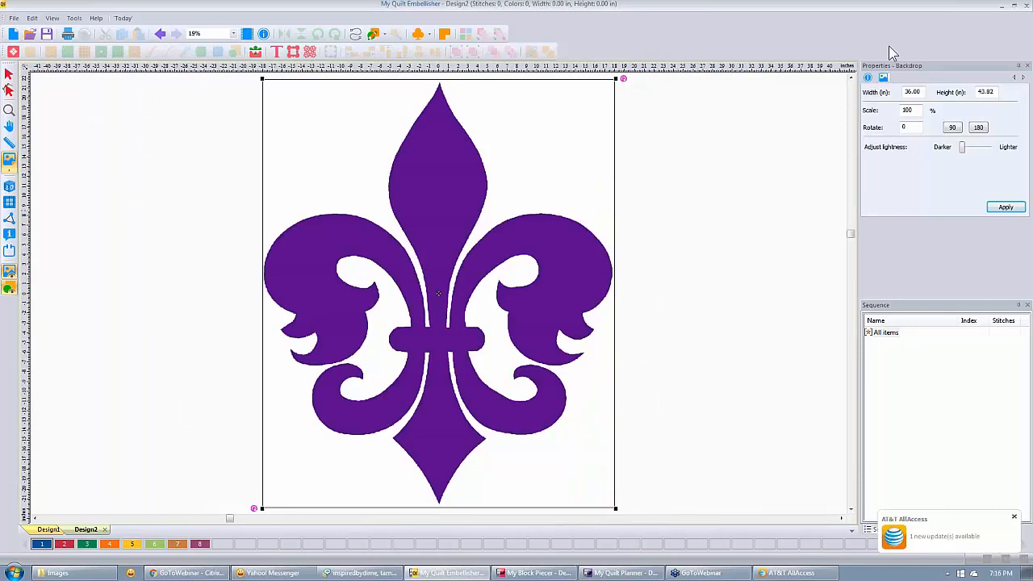
key("ctrl+z")
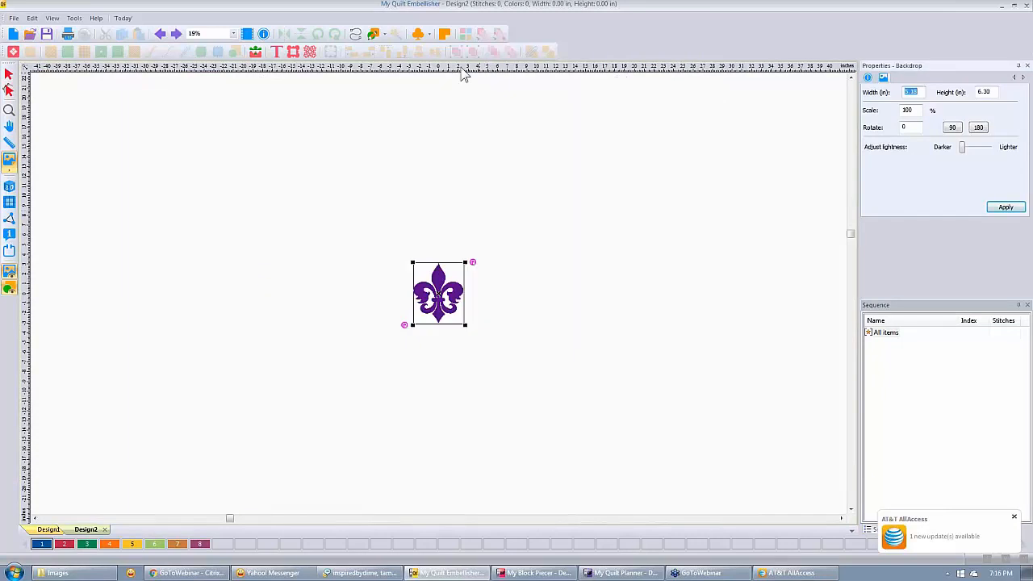
right_click(464, 73)
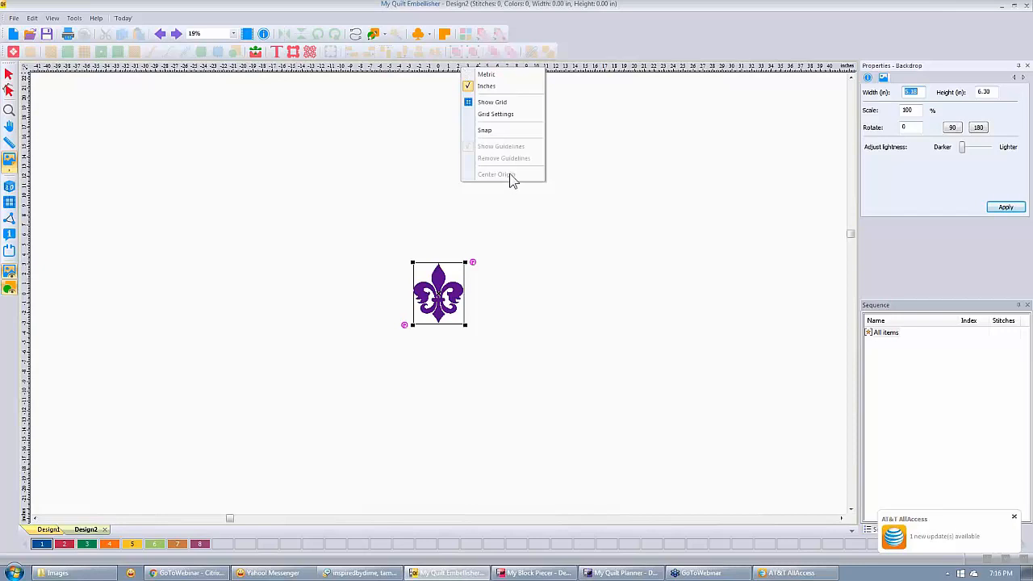
left_click(607, 289)
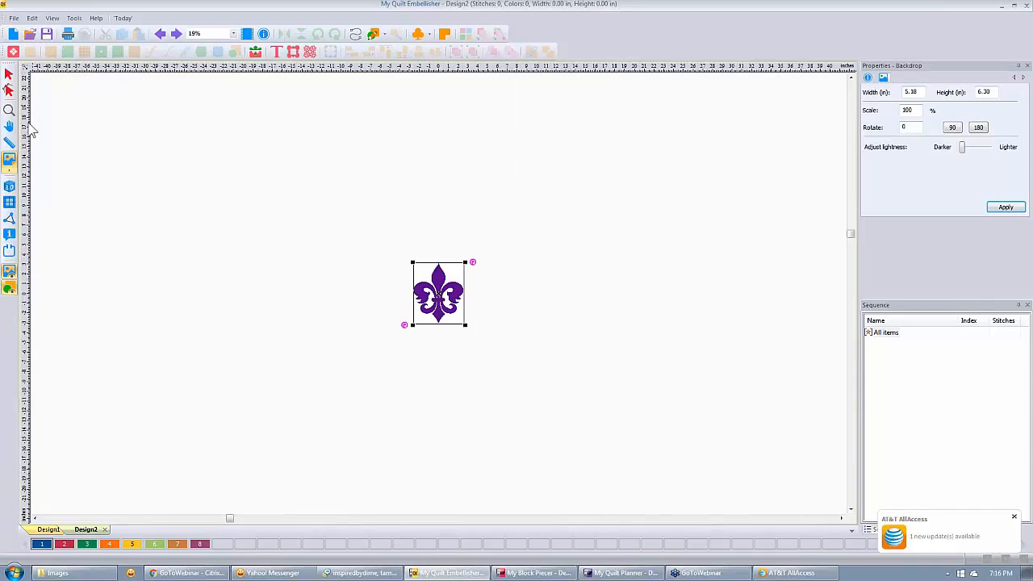
scroll(458, 323, "up", 1)
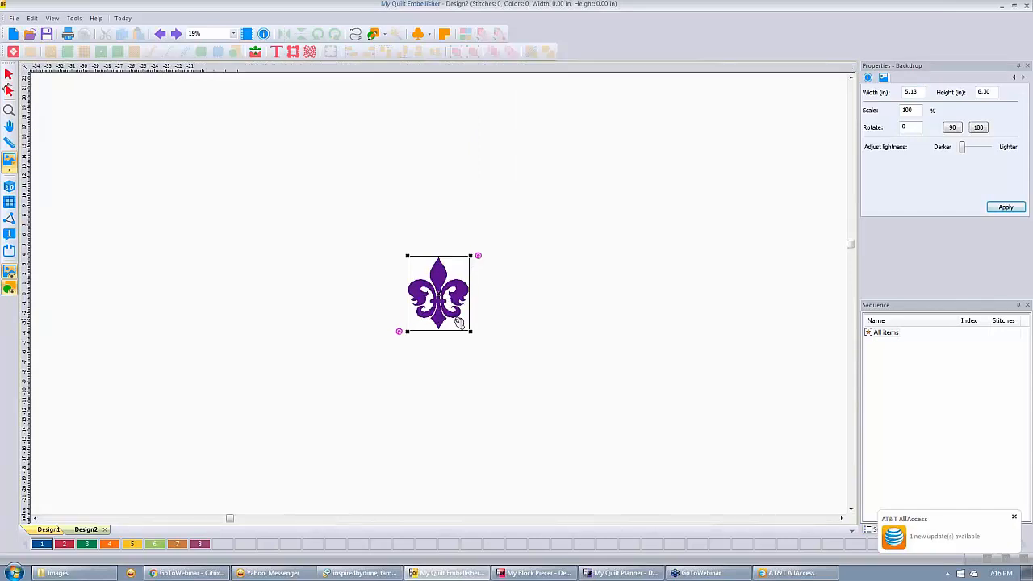
scroll(458, 323, "up", 2)
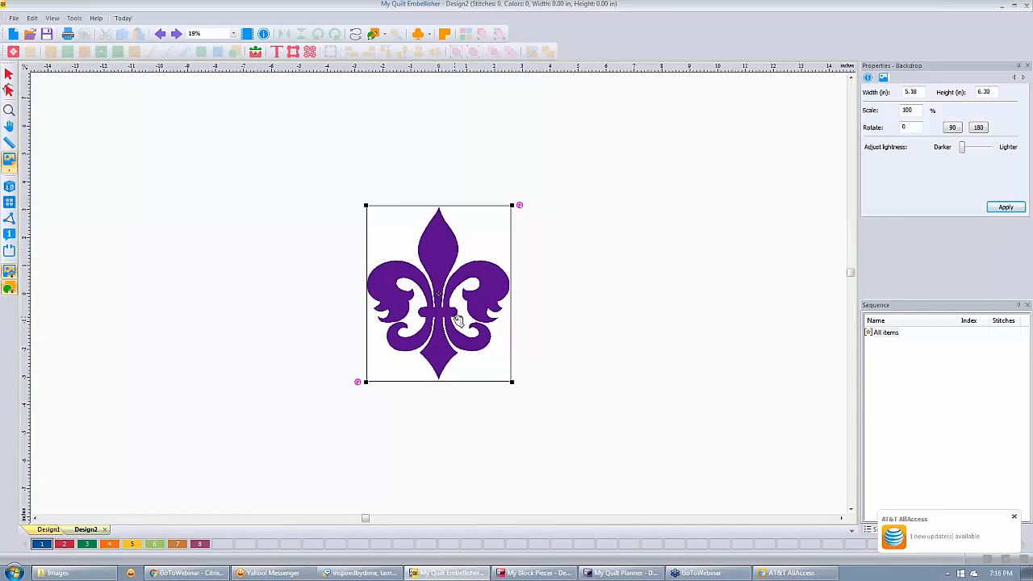
scroll(458, 321, "up", 2)
left_click(234, 33)
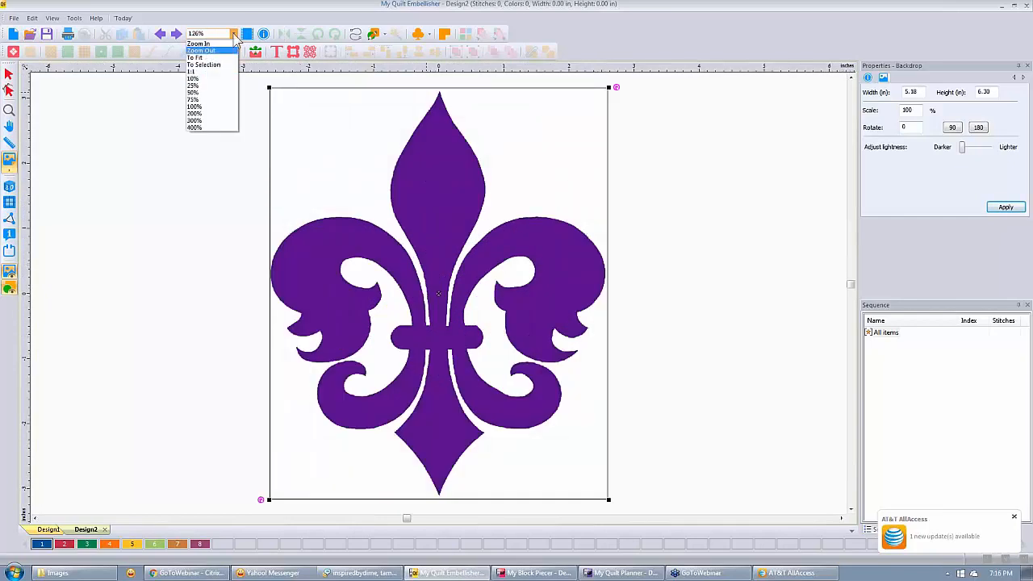
Keep the 126% zoom, choose Pen artwork, and toggle its fill off and back on.
left_click(234, 34)
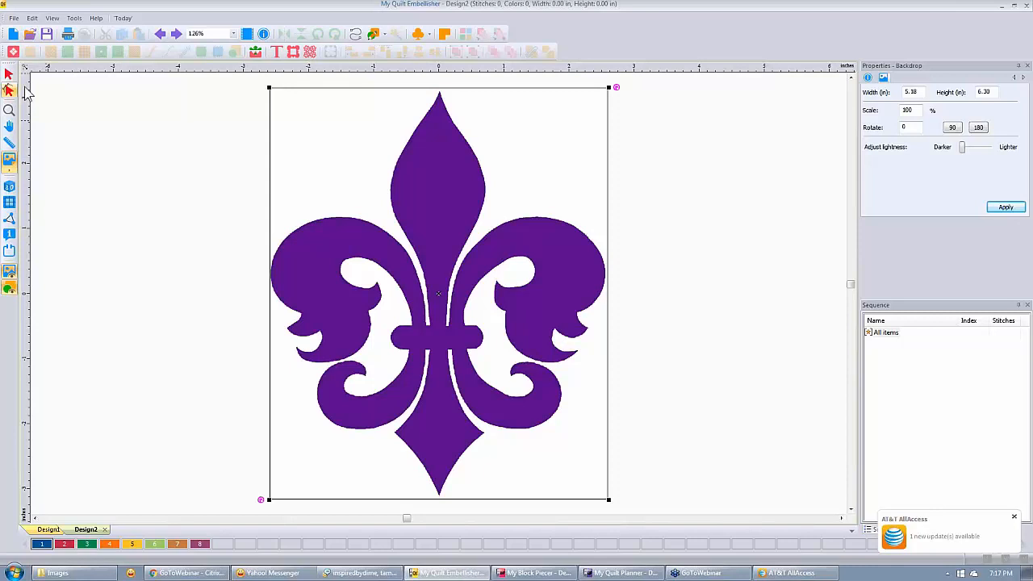
left_click(383, 35)
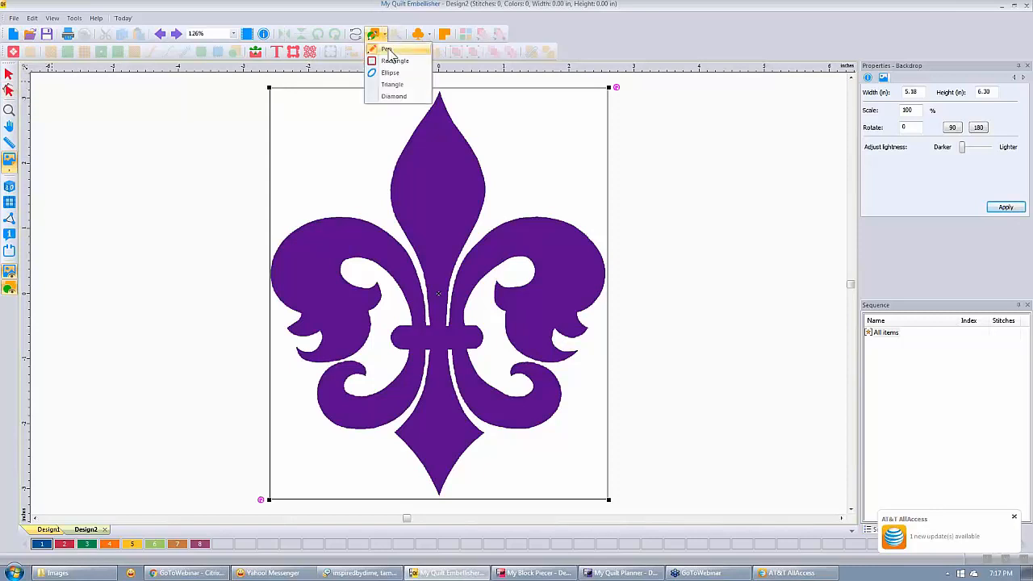
left_click(388, 50)
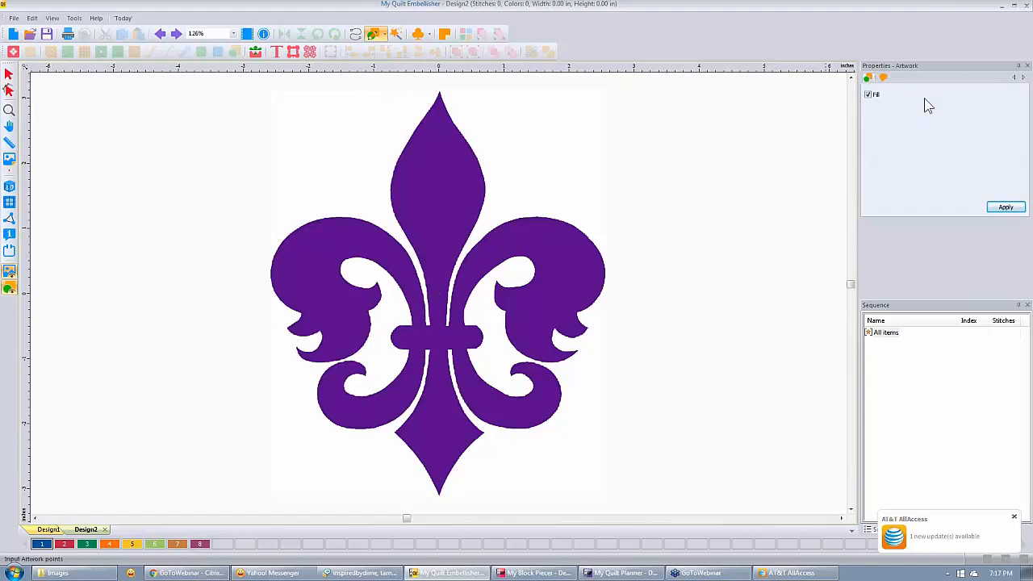
left_click(870, 99)
left_click(869, 98)
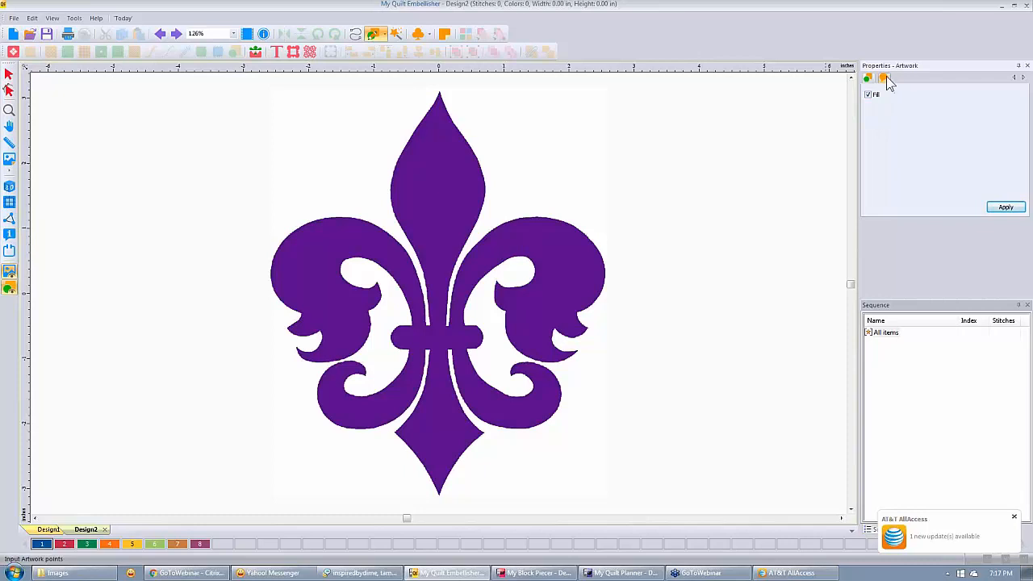
Check the artwork's stitch command settings, return to fill settings, and reopen the artwork shapes list.
left_click(884, 78)
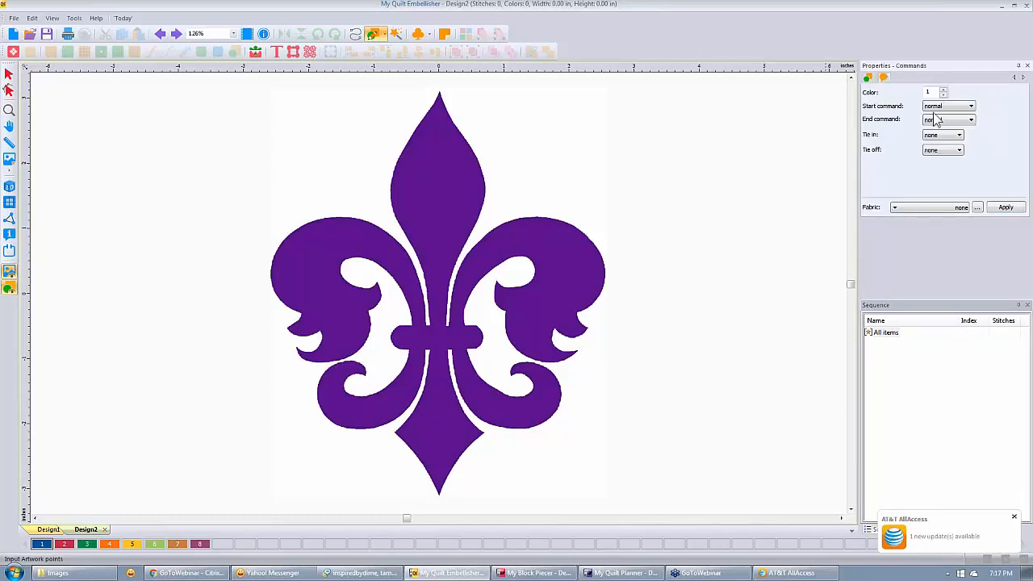
left_click(869, 78)
left_click(384, 36)
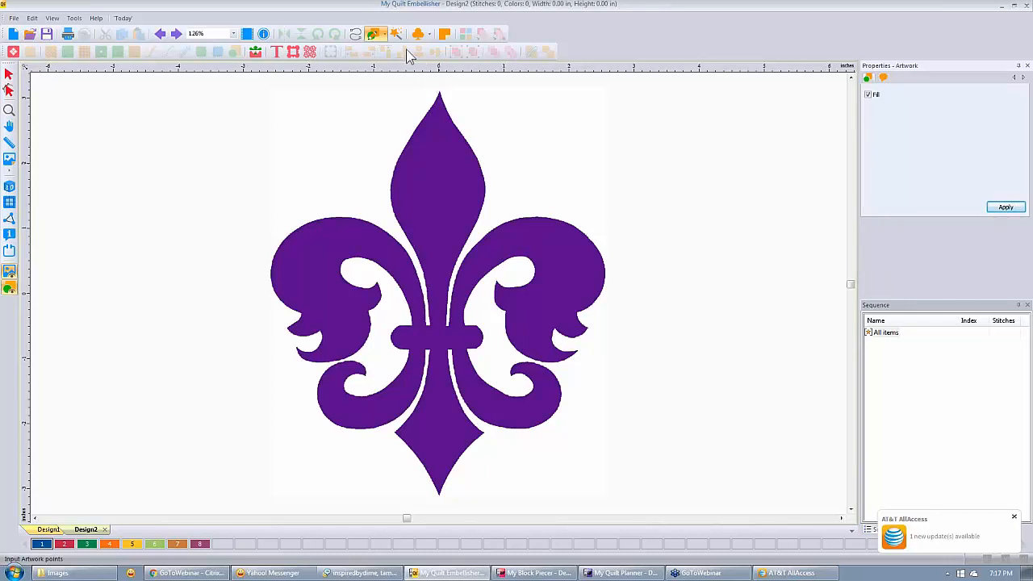
left_click(384, 36)
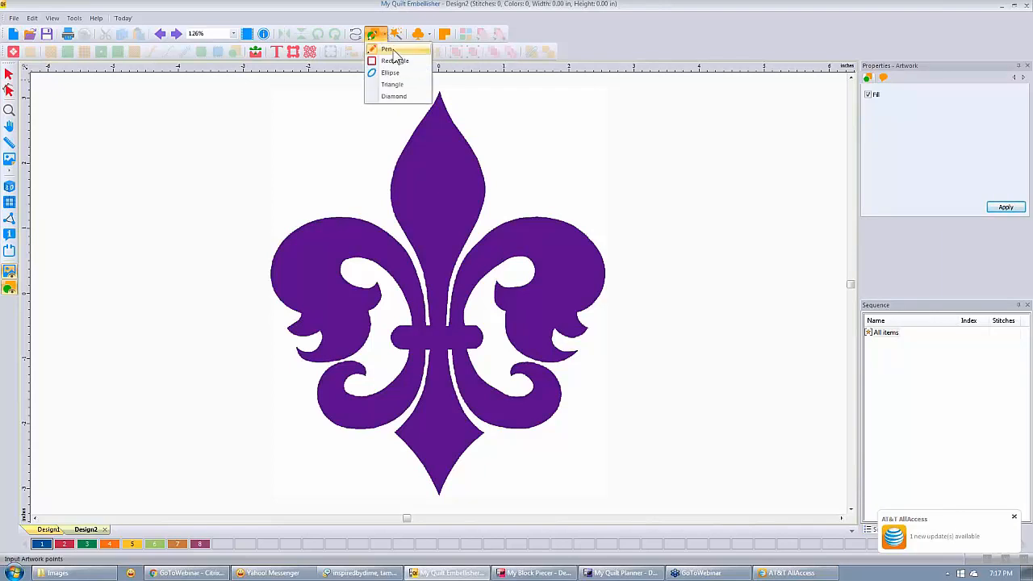
left_click(394, 50)
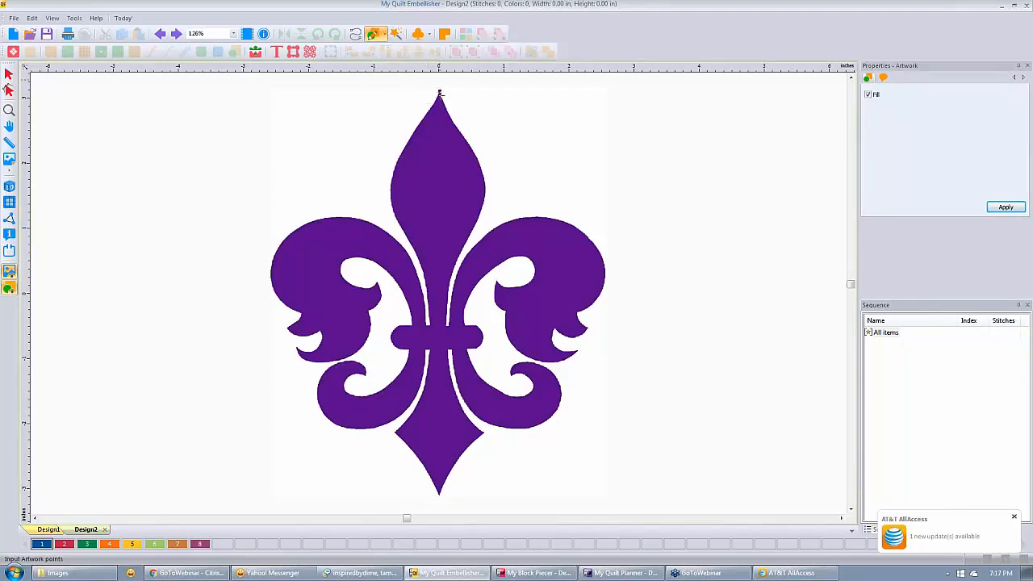
left_click(447, 111)
left_click(465, 139)
left_click(483, 170)
left_click(484, 196)
left_click(474, 225)
left_click(464, 246)
left_click(455, 265)
left_click(450, 286)
left_click(447, 306)
left_click(444, 326, "ctrl")
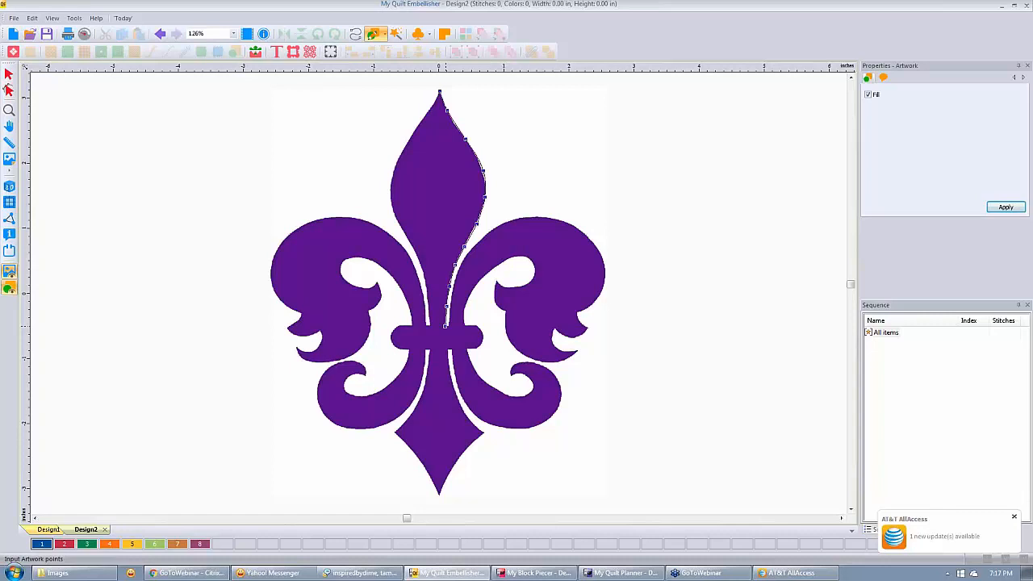
right_click(444, 326)
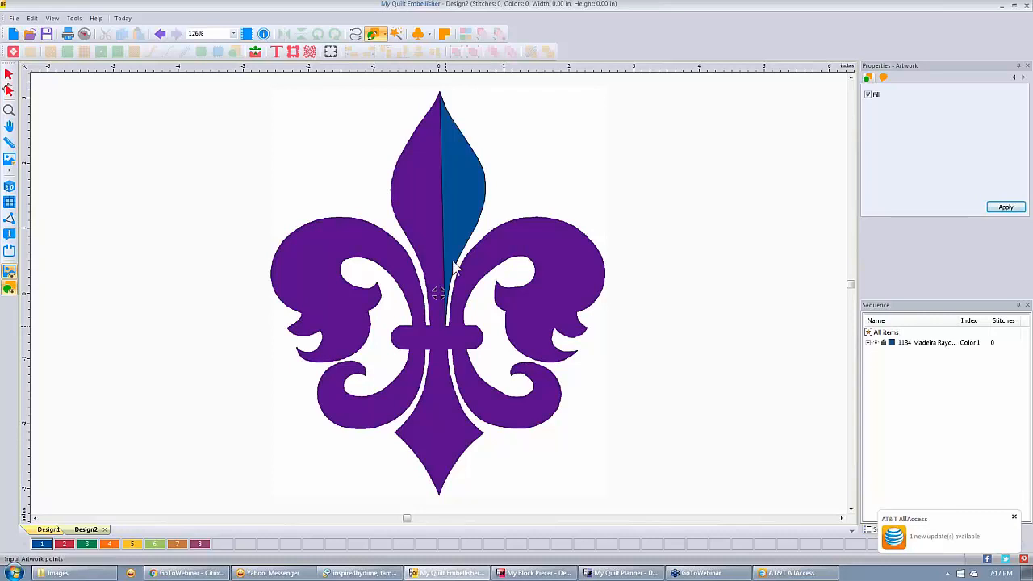
left_click(9, 73)
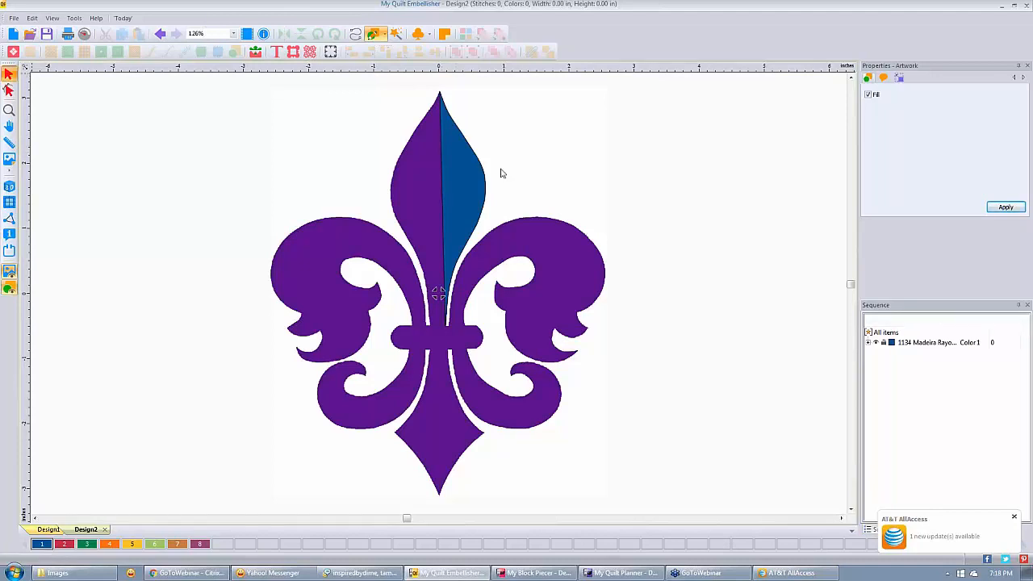
left_click(466, 174)
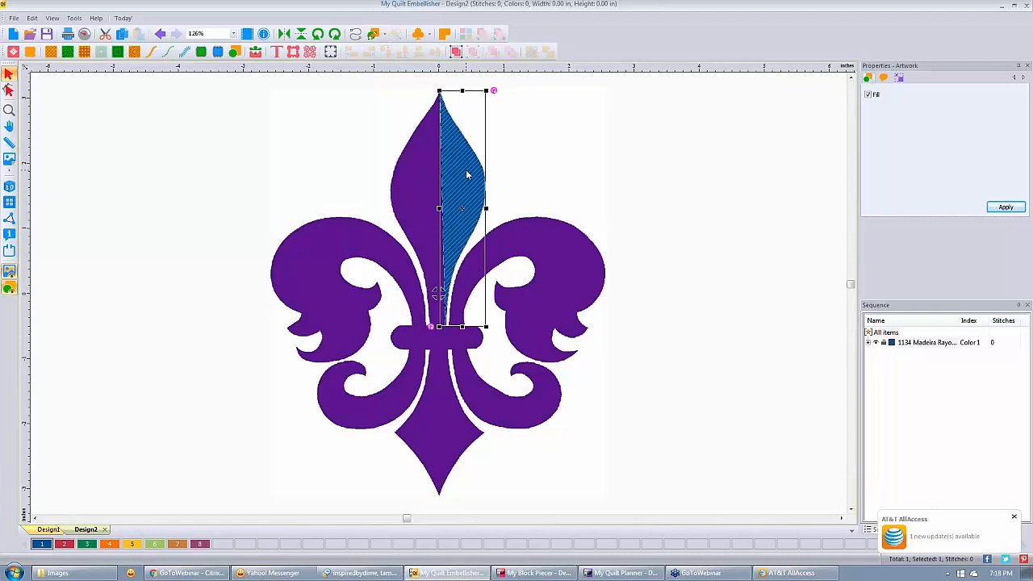
key("Delete")
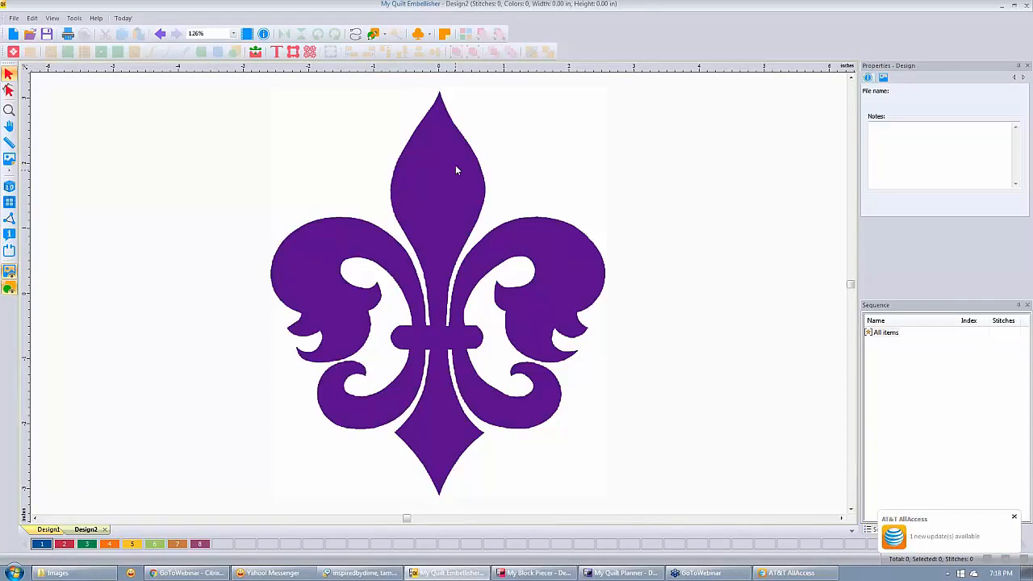
Magic-wand the fleur-de-lis into one blue fill artwork piece in 1134 Madeira Rayon.
left_click(374, 34)
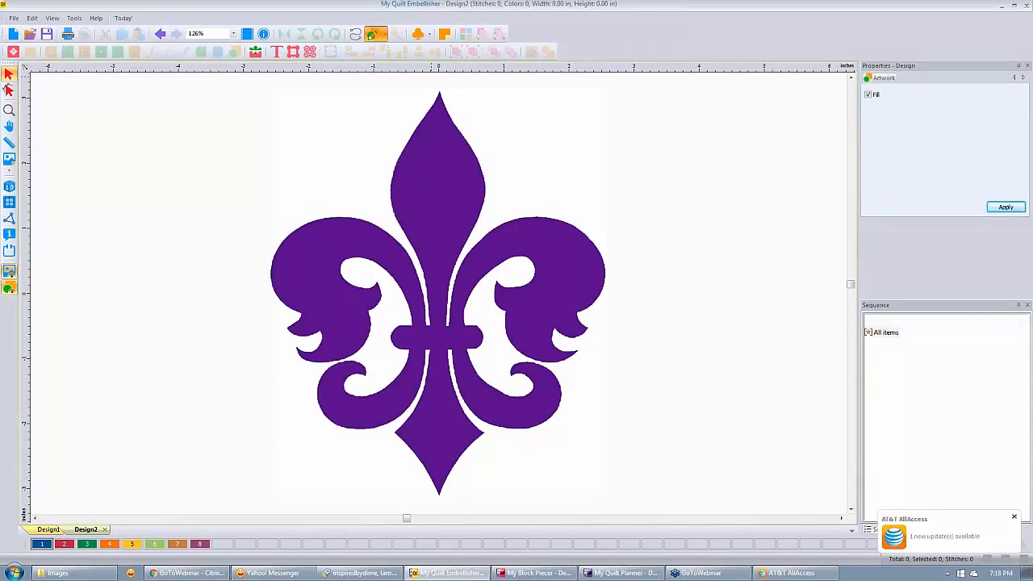
left_click(395, 35)
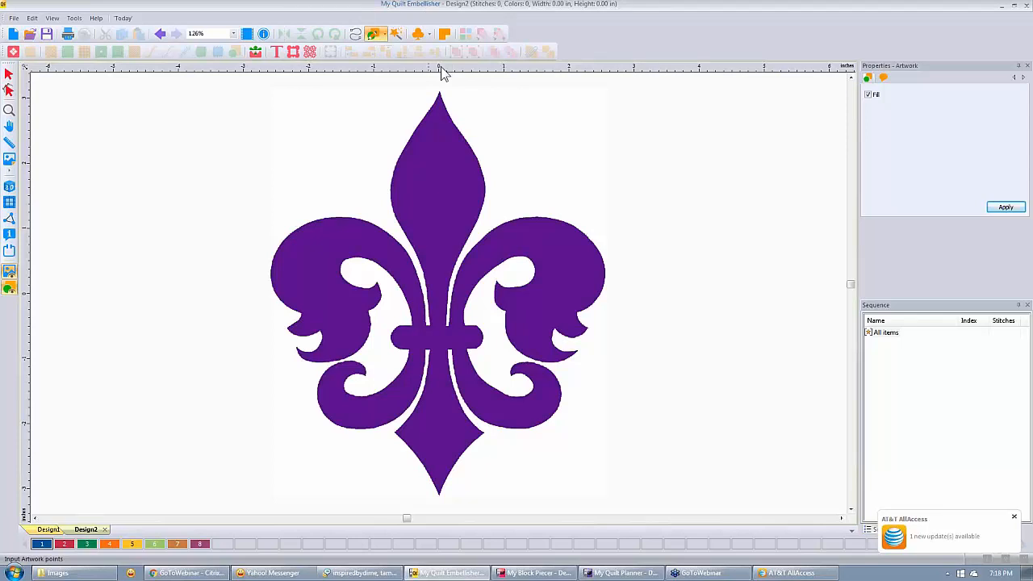
left_click(396, 36)
left_click(436, 168)
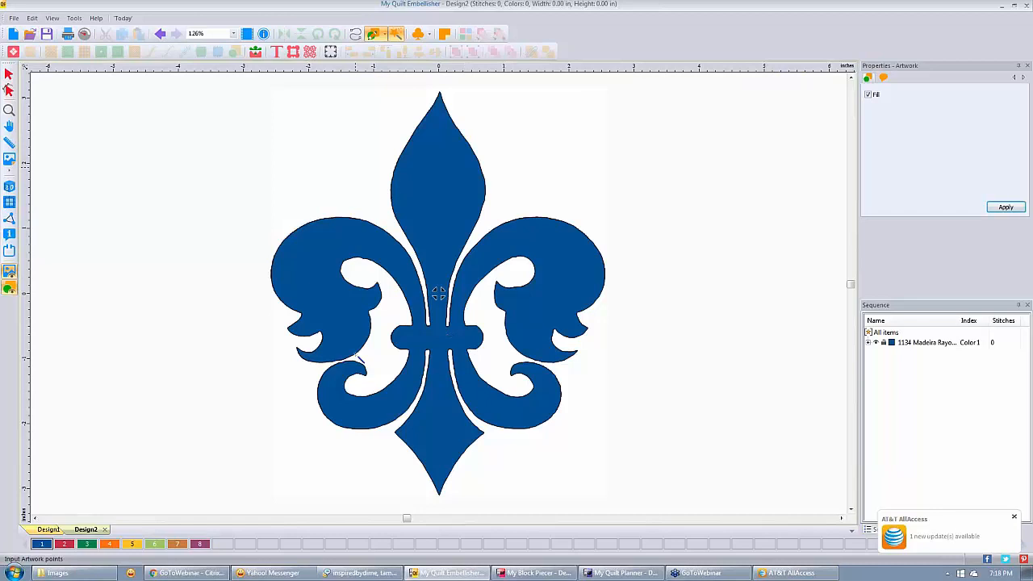
Use Edit Outlines on the fleur-de-lis to reveal its outline points and zoom in.
left_click(9, 90)
left_click(9, 90)
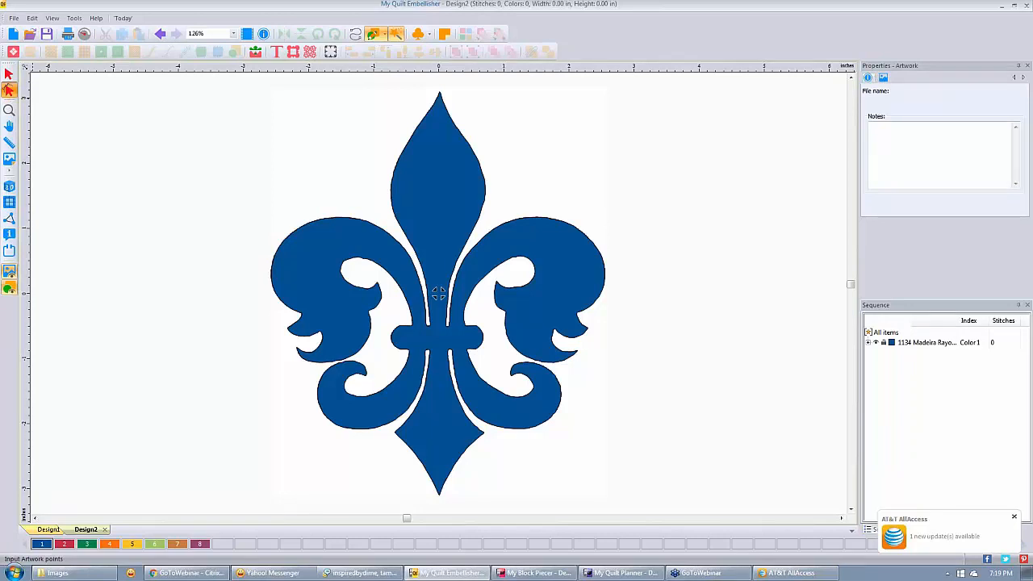
left_click(438, 294)
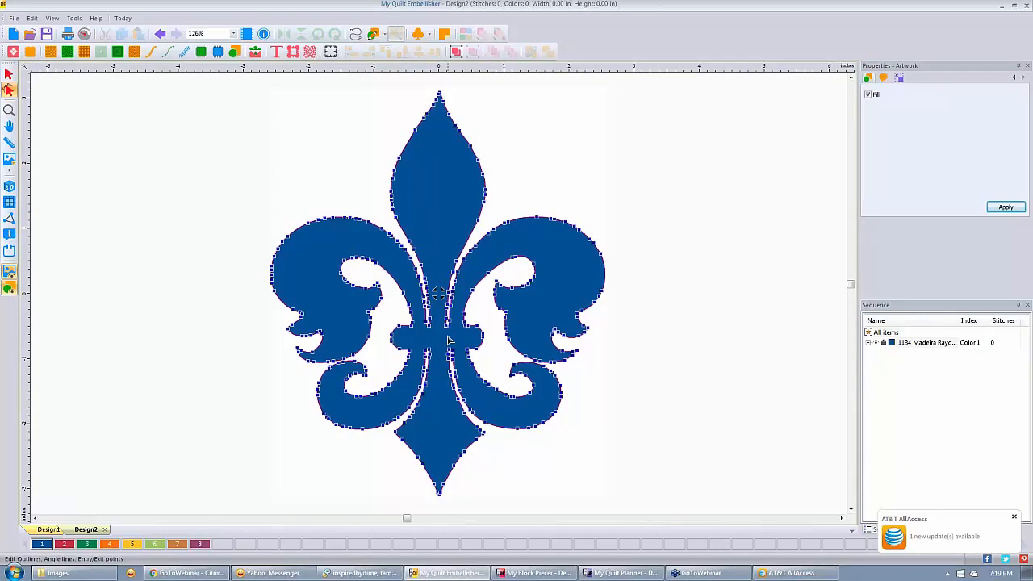
scroll(449, 339, "up", 2)
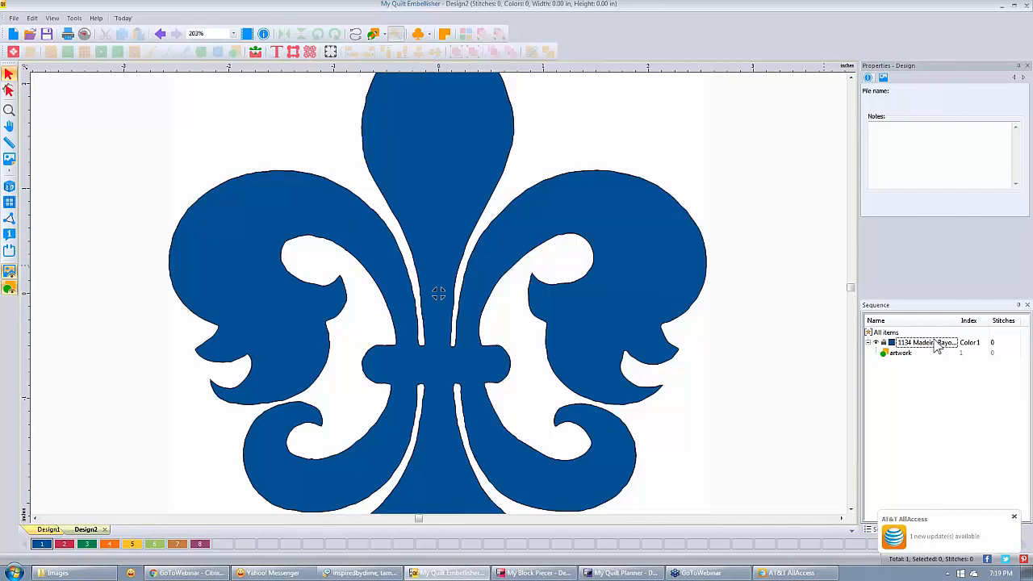
Select the blue artwork in the Sequence panel, reapply Edit Outlines, and zoom out over the nodes.
left_click(937, 345)
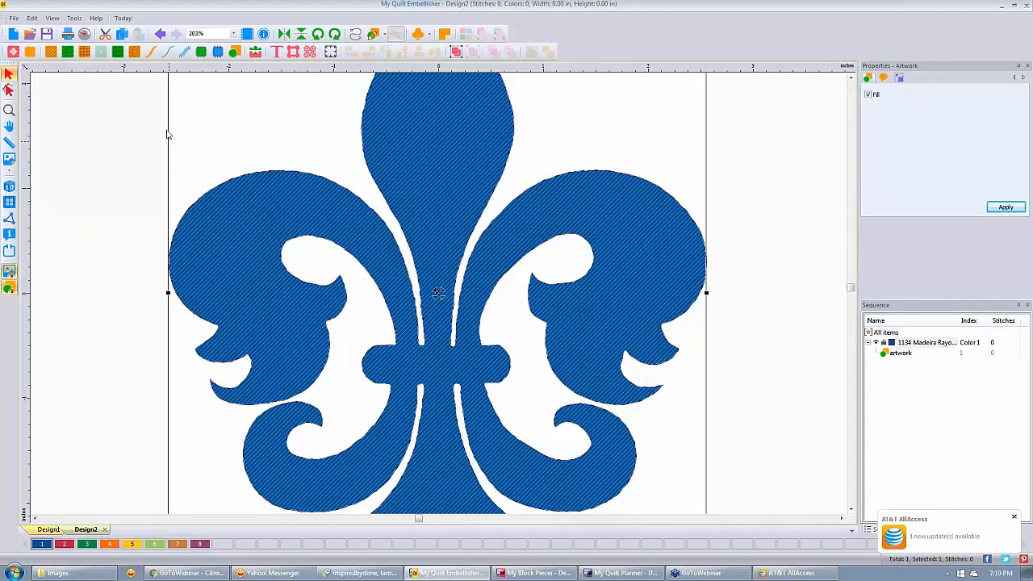
left_click(9, 90)
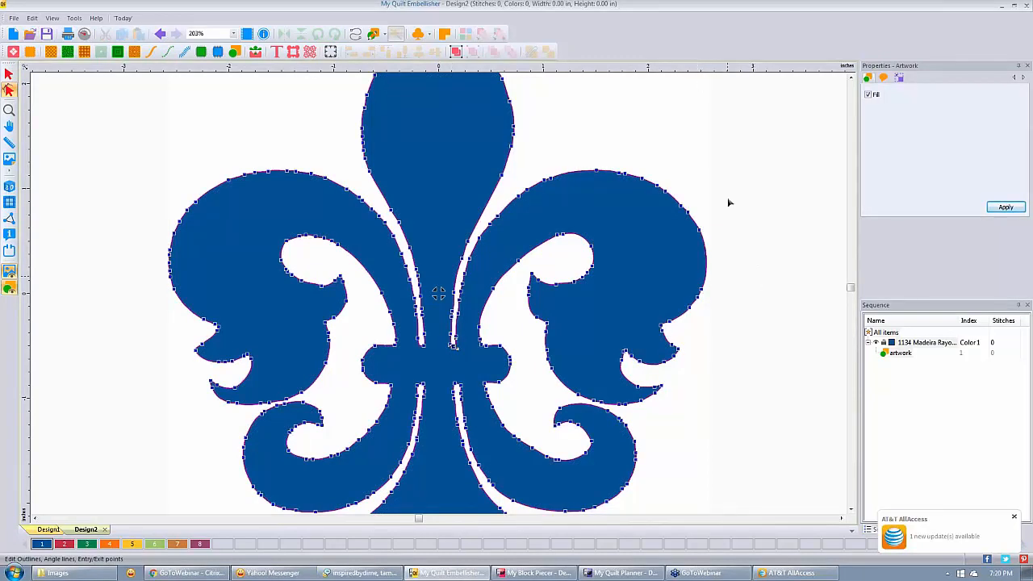
scroll(684, 153, "down", 1)
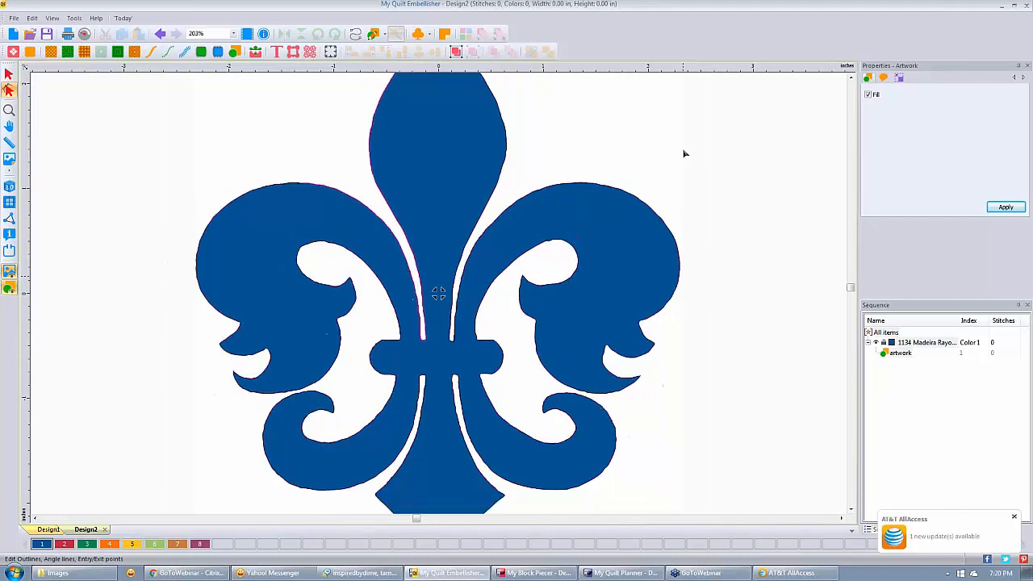
scroll(683, 153, "down", 1)
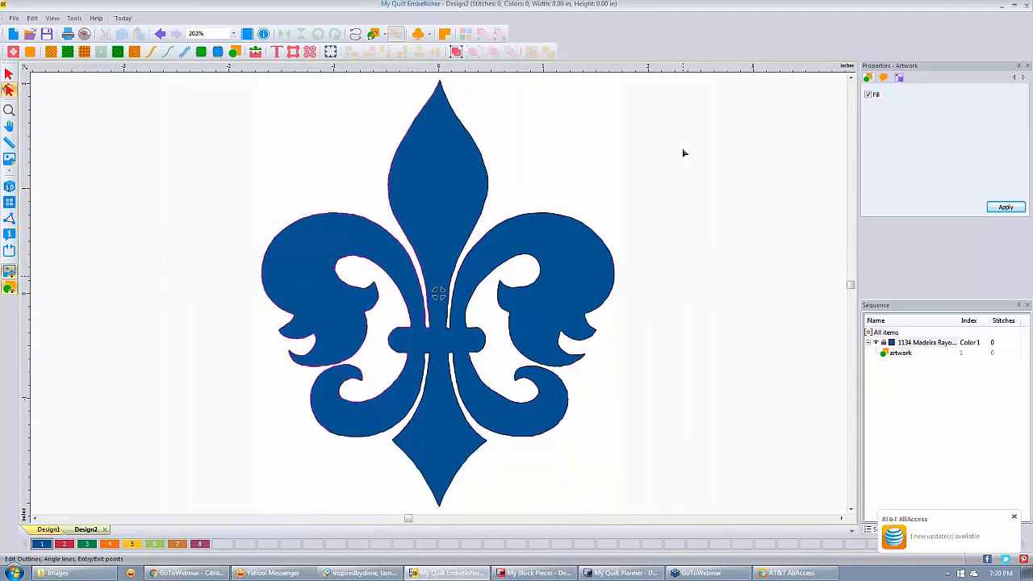
scroll(682, 152, "down", 3)
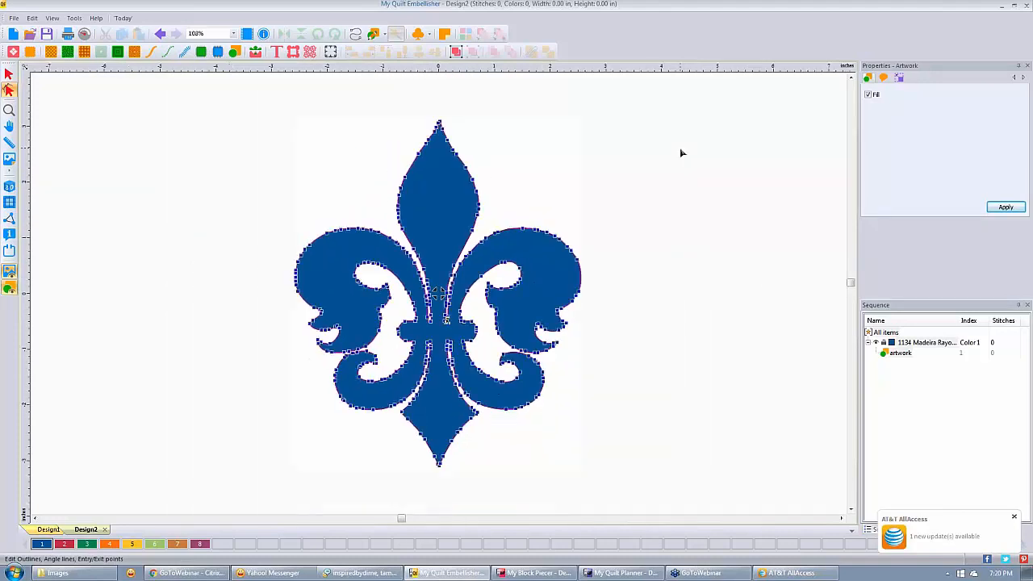
Switch to Design1 and zoom in on the blue and gold star block backdrop.
left_click(46, 529)
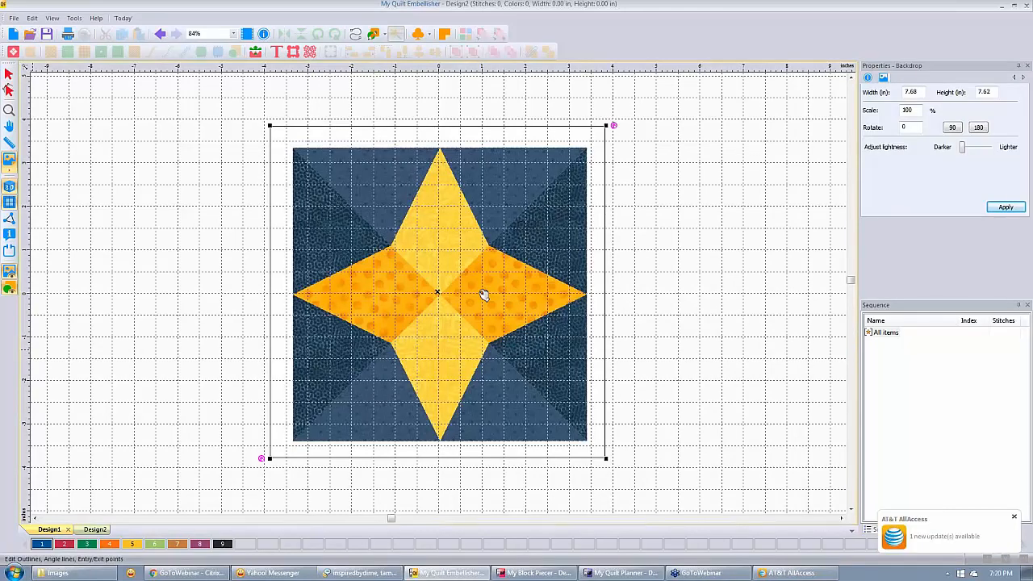
scroll(483, 296, "up", 1)
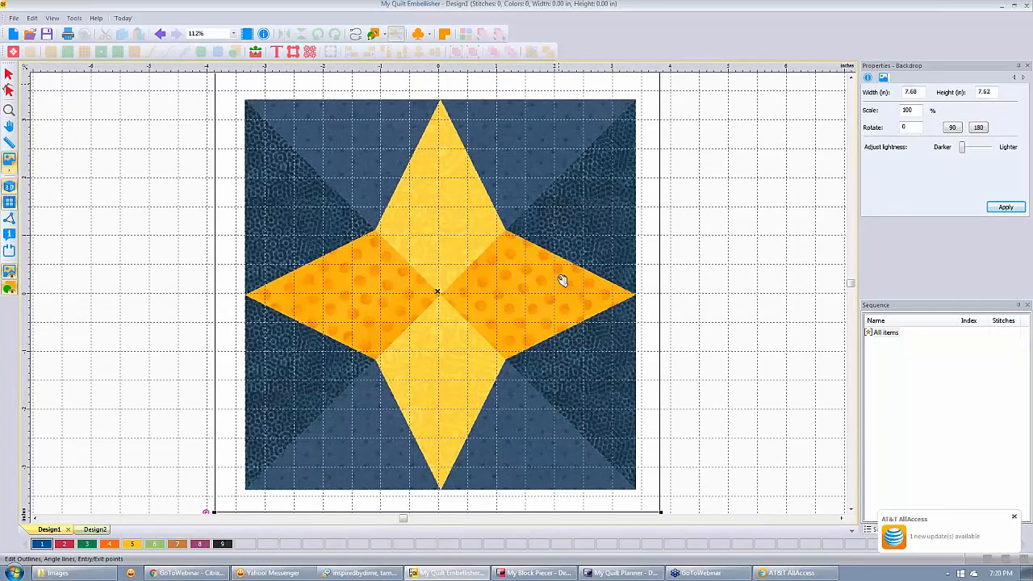
Magic-wand the star's right point orange and draw an orange Diamond on the grid left of the block.
left_click(563, 280)
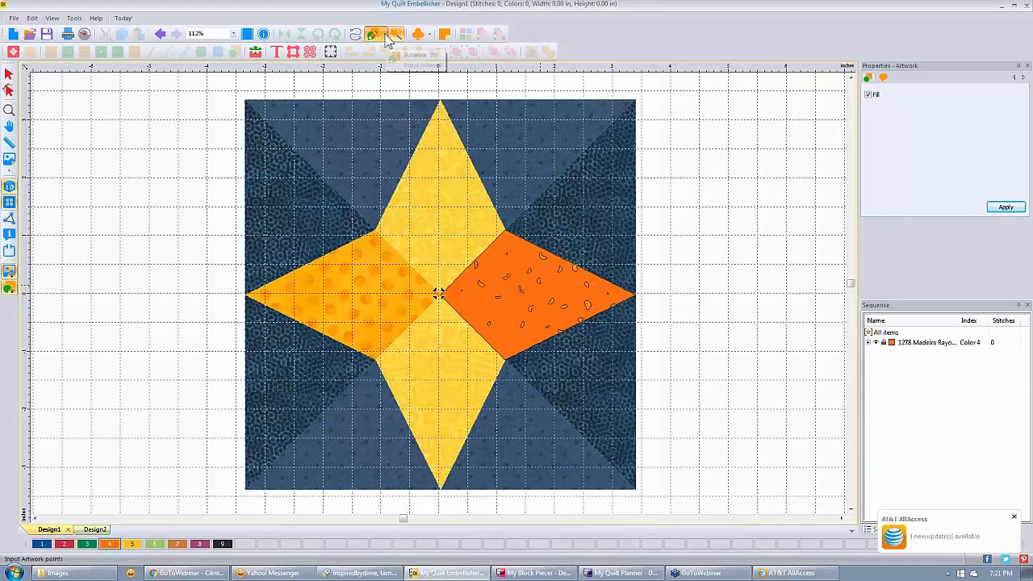
left_click(387, 39)
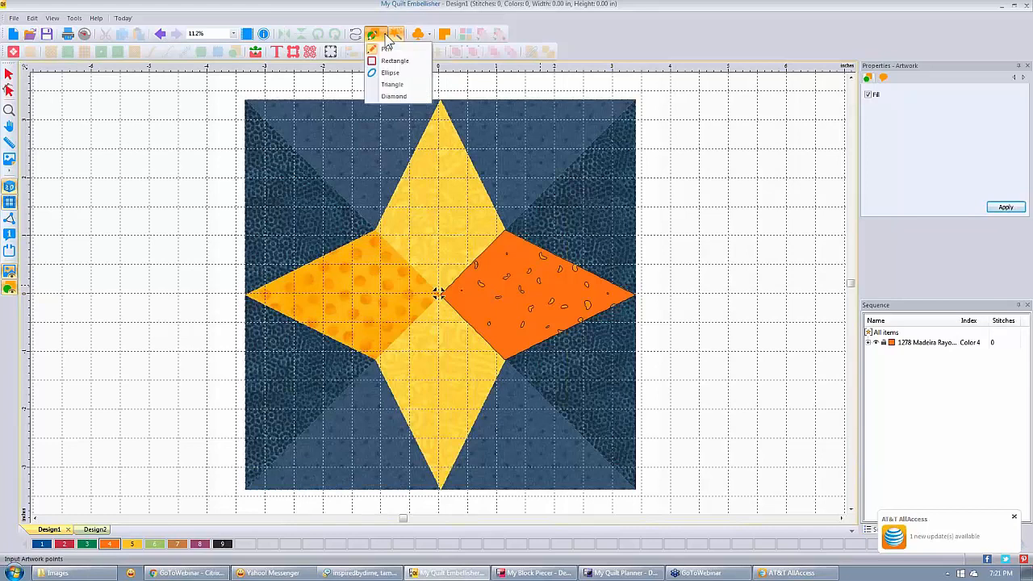
left_click(392, 97)
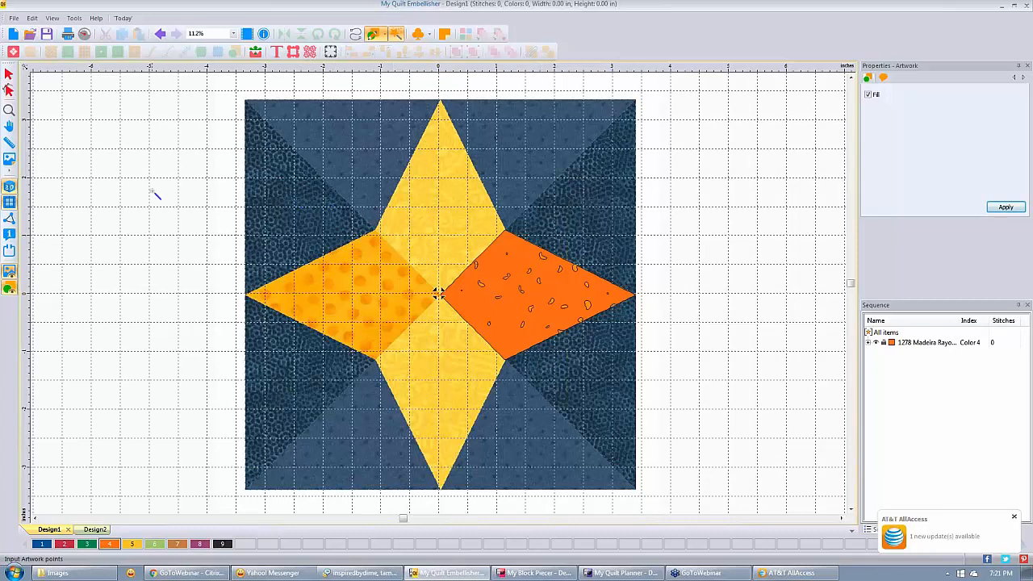
left_click(151, 191)
left_click_drag(151, 190, 175, 216)
left_click_drag(174, 216, 219, 276)
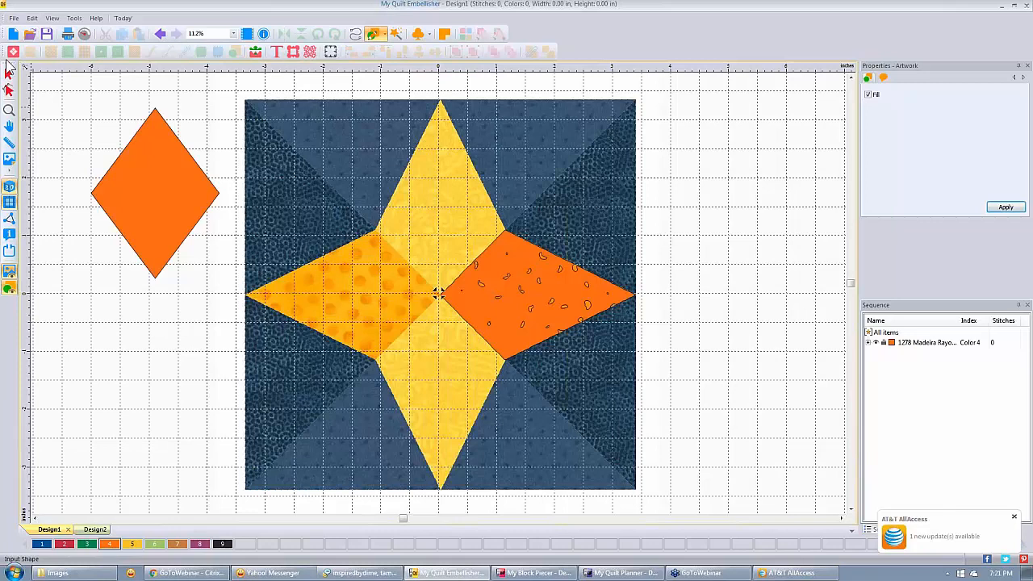
Move the orange diamond over the star's left point with the Select tool.
left_click(8, 73)
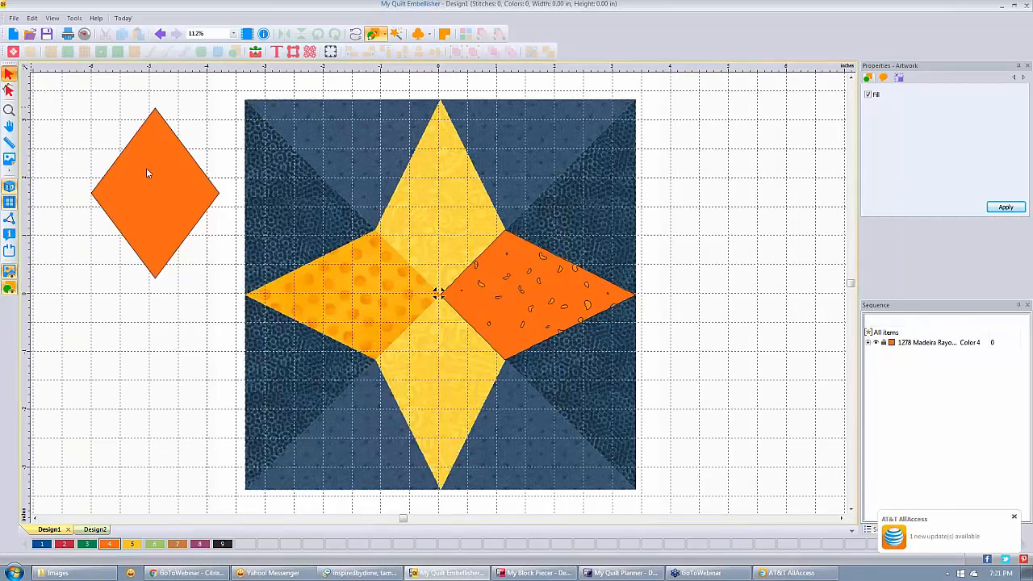
left_click_drag(146, 171, 303, 273)
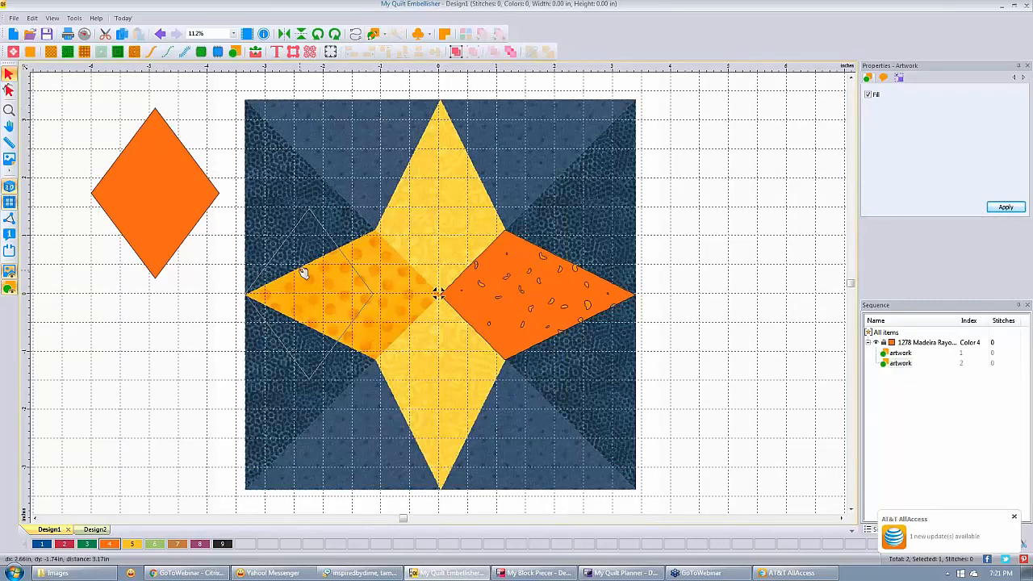
left_click_drag(302, 272, 303, 273)
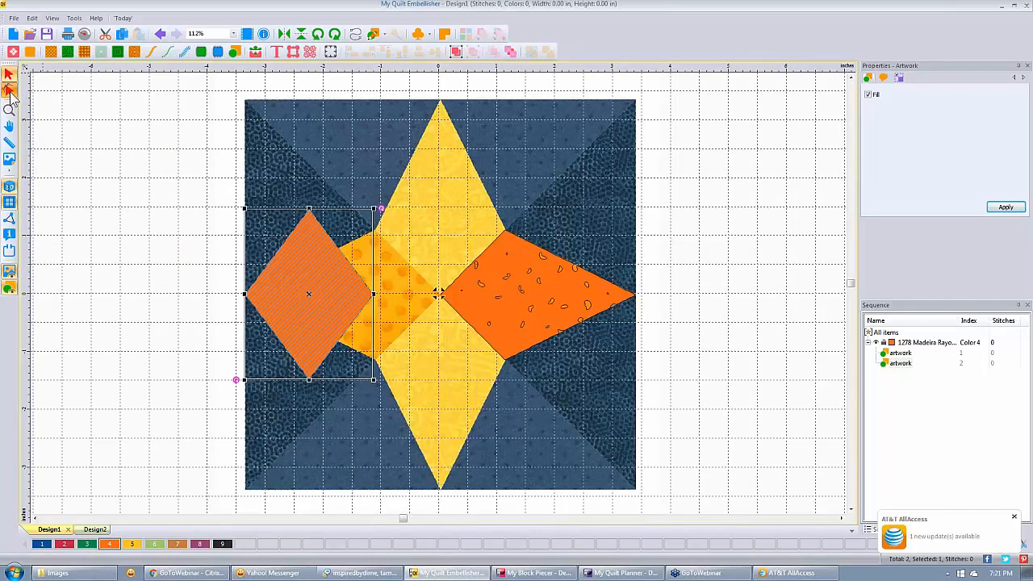
Reshape the diamond's right, top and bottom corners to fit the left point patch exactly.
left_click(8, 91)
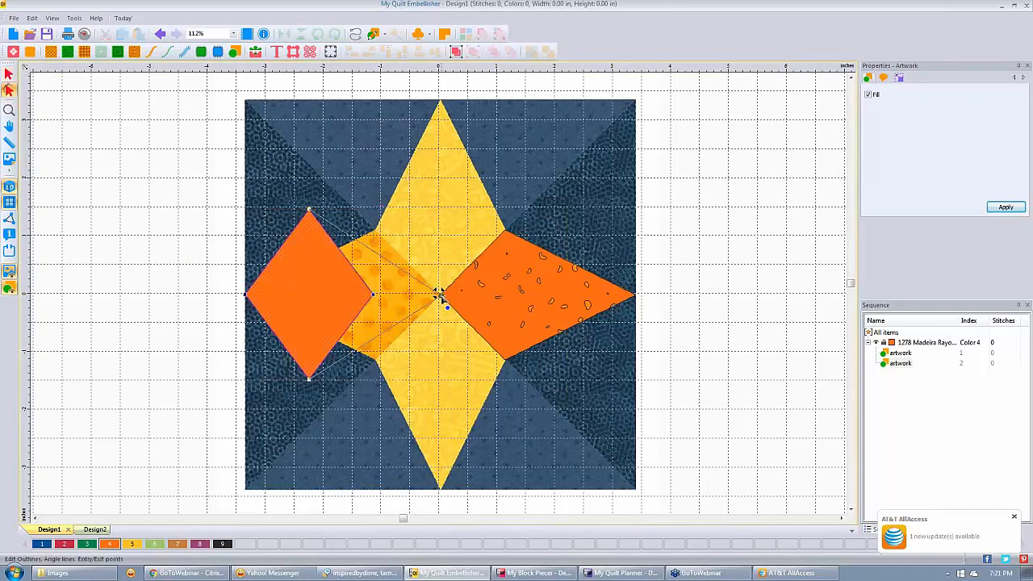
left_click_drag(440, 296, 440, 296)
left_click_drag(309, 209, 376, 230)
left_click_drag(309, 379, 376, 360)
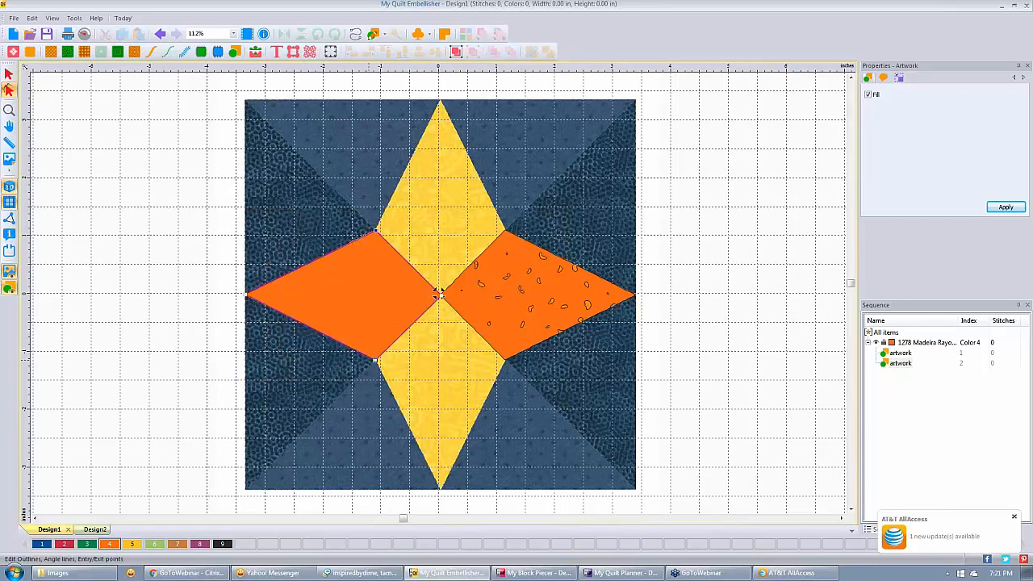
left_click(180, 198)
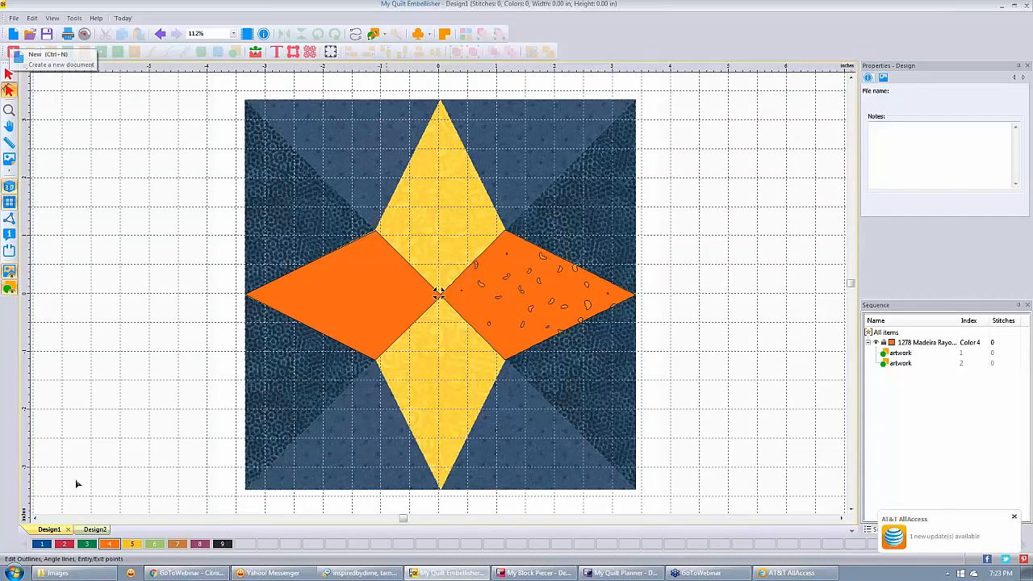
Create a blank Design3, then return to the Design1 star block with the Select tool.
left_click(13, 34)
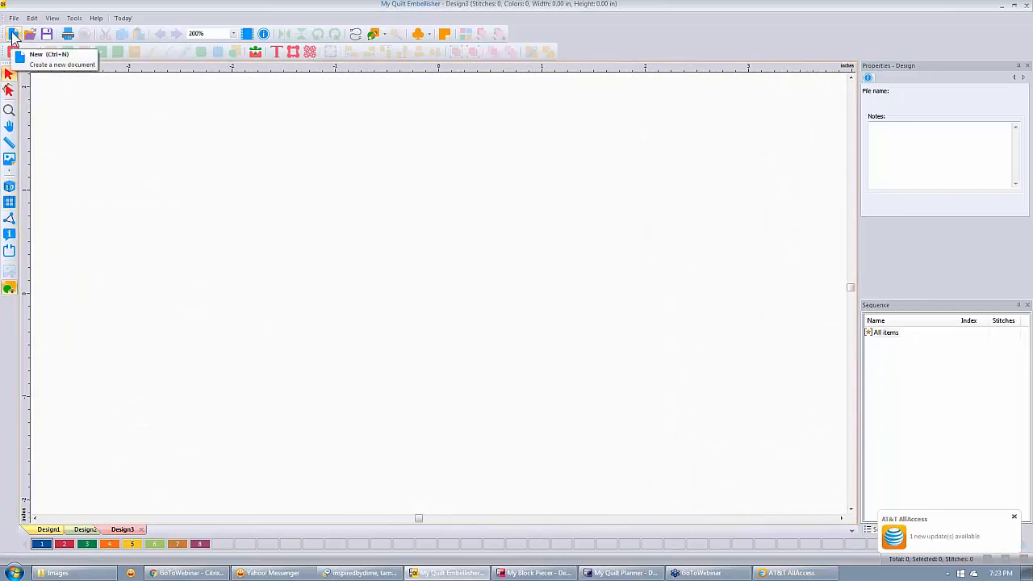
left_click(85, 529)
left_click(49, 529)
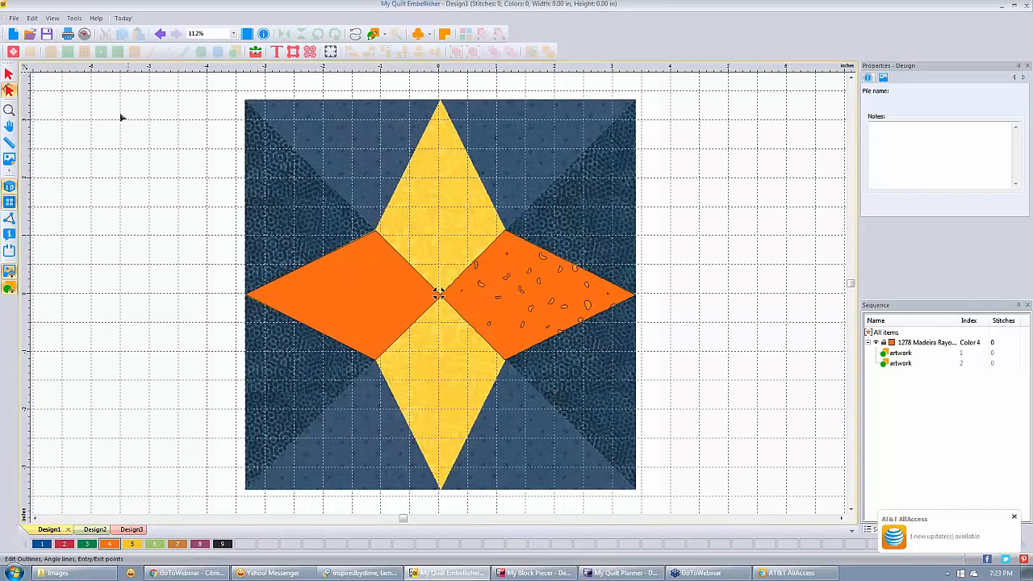
left_click(9, 76)
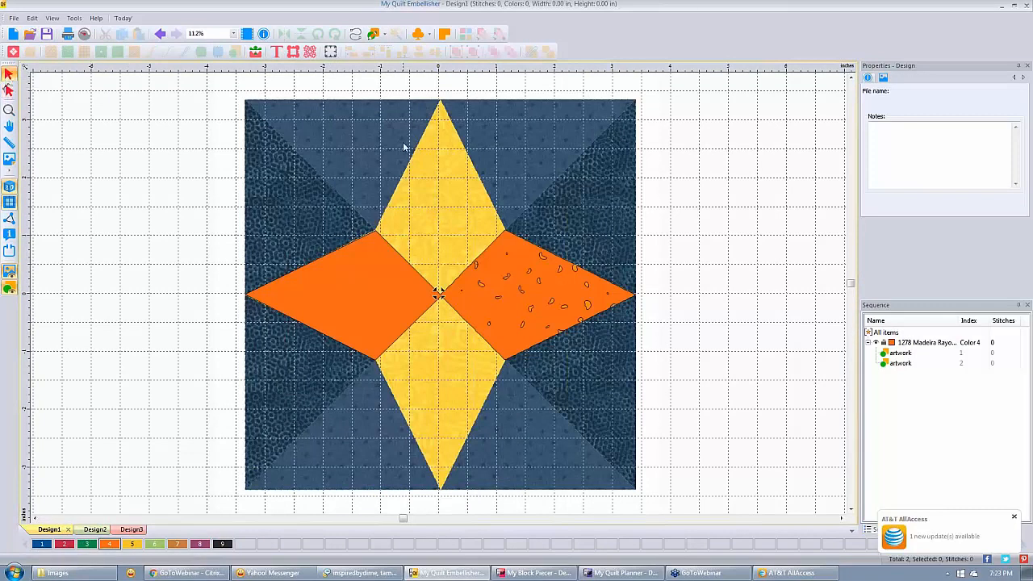
Magic-wand the dark blue upper-right background into blue fill artwork in 1134 Madeira Rayon.
left_click(379, 37)
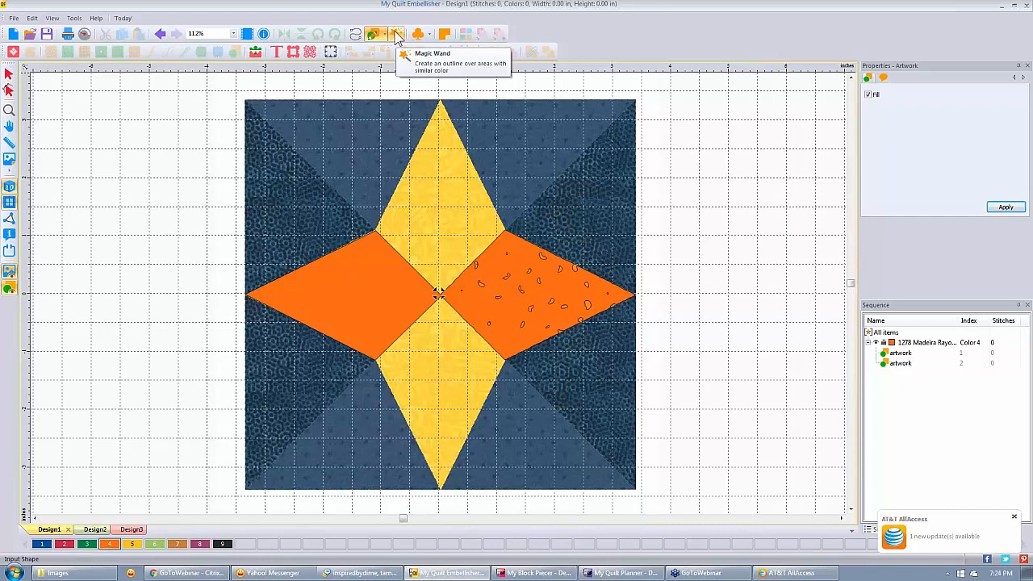
left_click(397, 35)
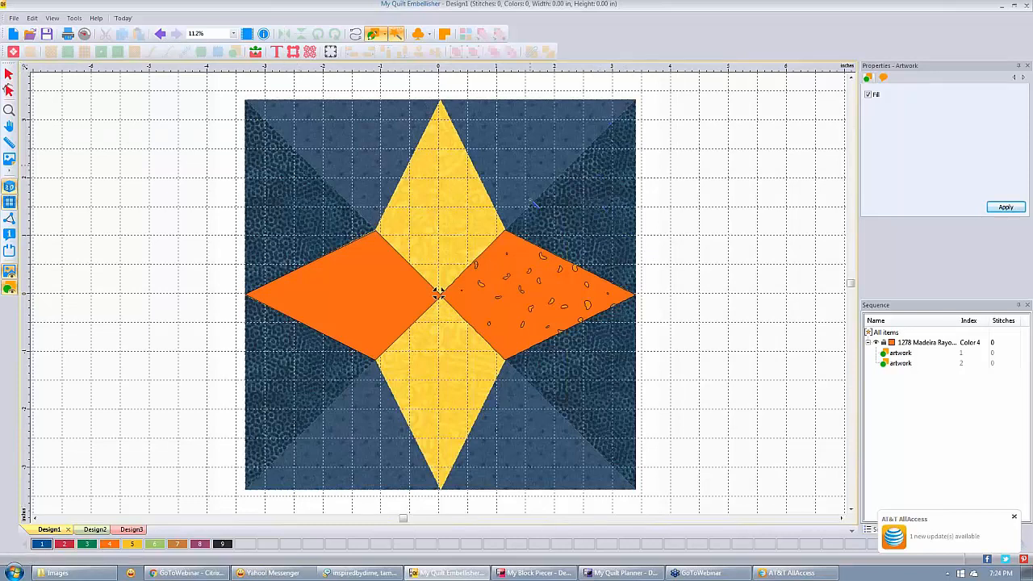
left_click(605, 201)
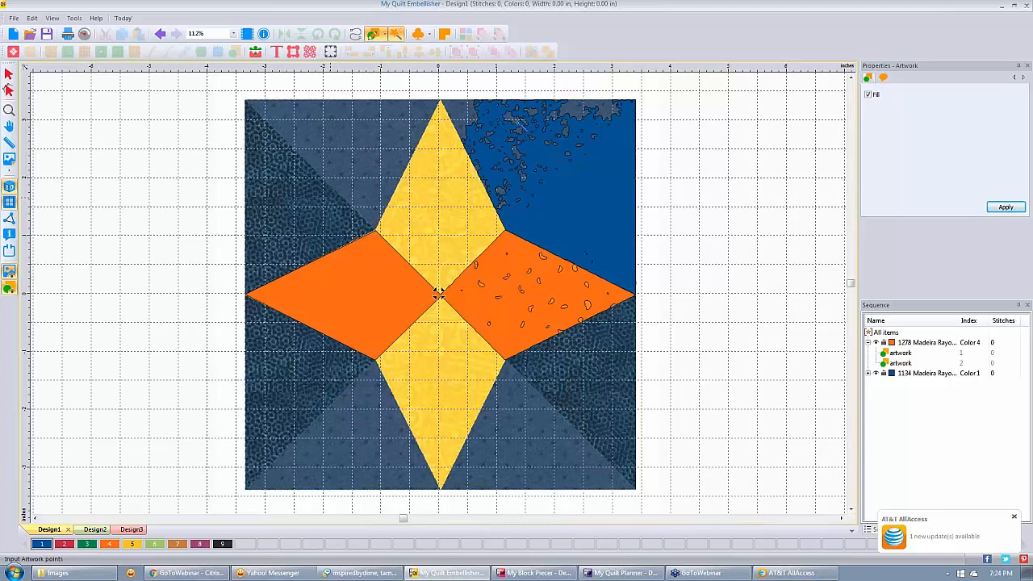
Hide and reshow the backdrop to check the new blue artwork.
left_click(11, 275)
left_click(8, 274)
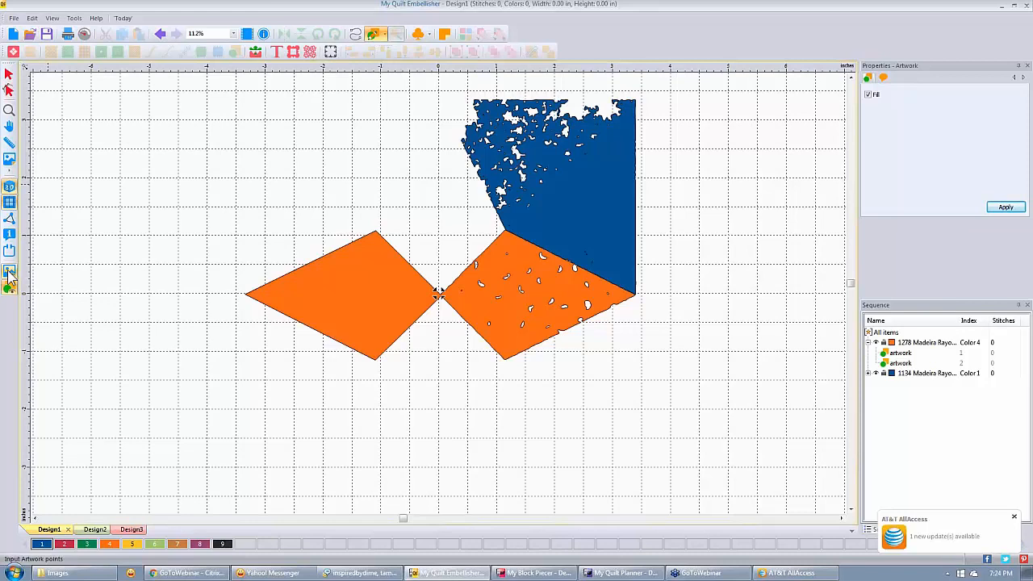
left_click(8, 275)
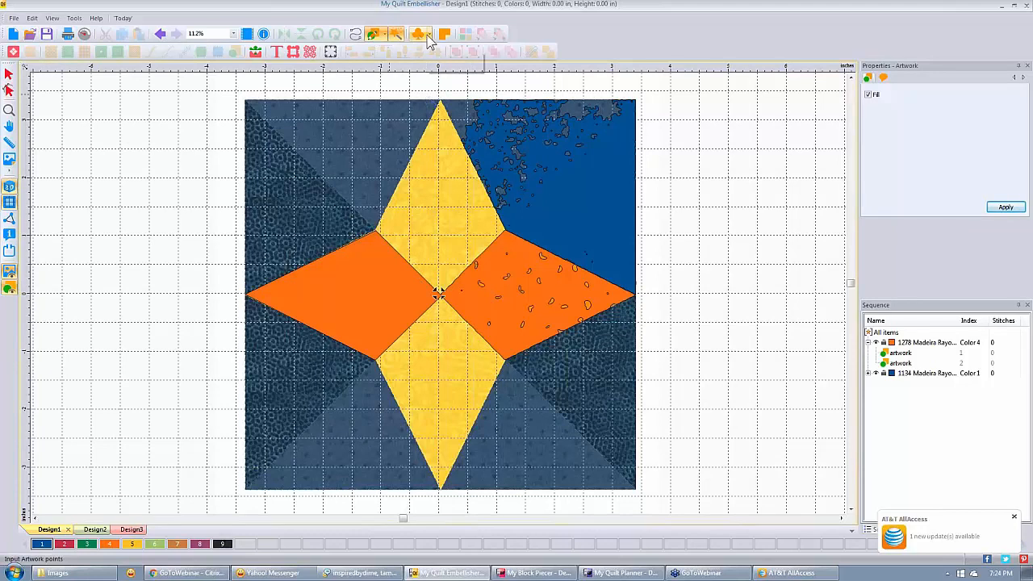
Draw a large blue triangle over the star block's upper-left area, reaching down to the centre line.
left_click(383, 35)
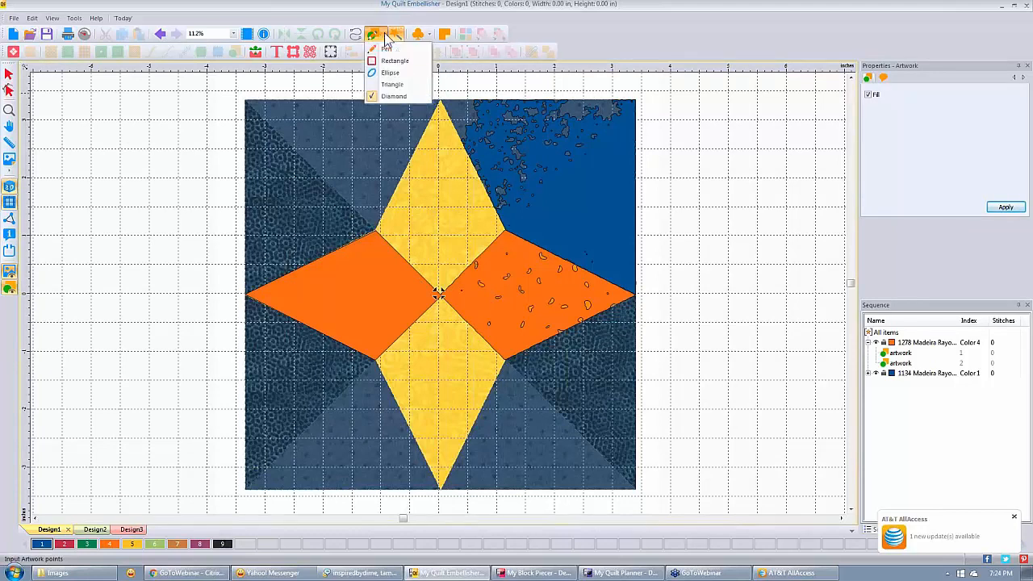
left_click(376, 84)
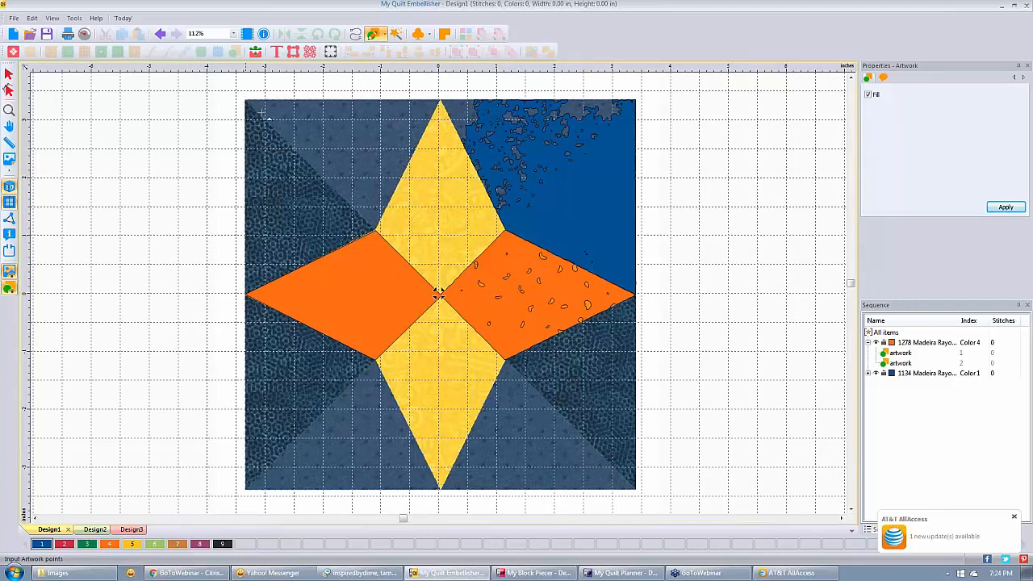
left_click_drag(269, 119, 491, 295)
left_click(8, 76)
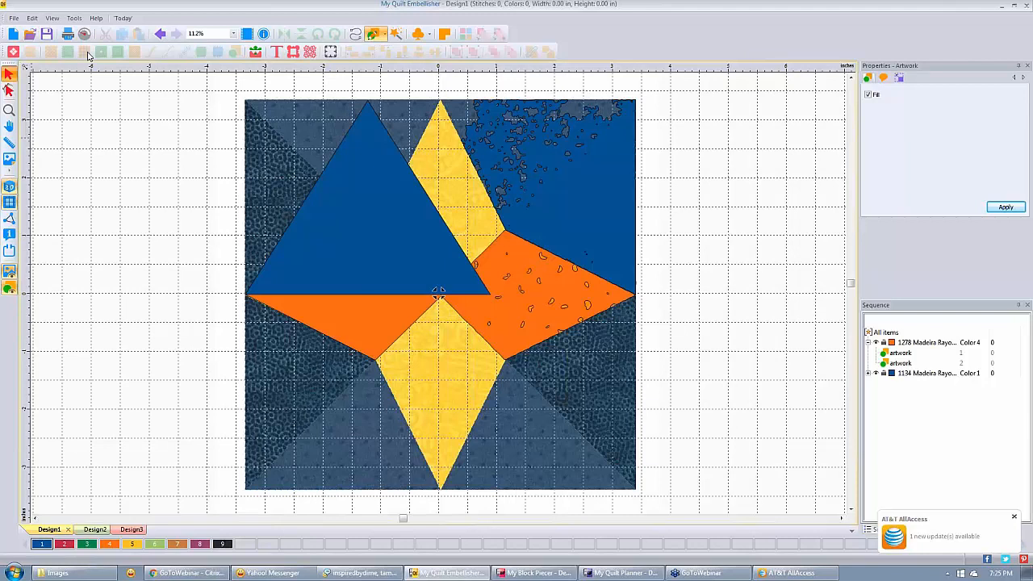
Move the triangle's nodes to the star's top point, the block's top-left corner and the orange-yellow junction.
left_click(8, 90)
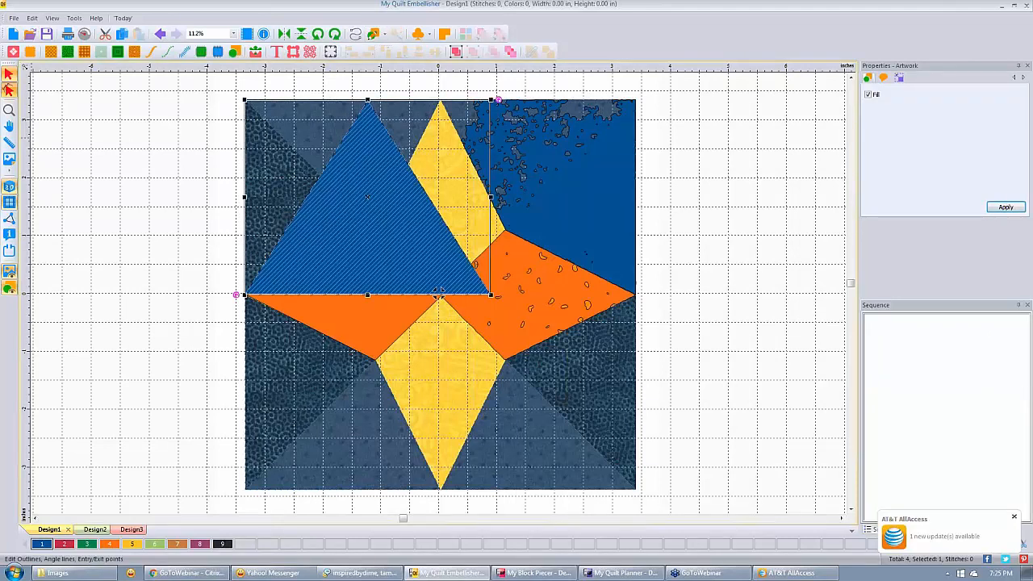
left_click(439, 292)
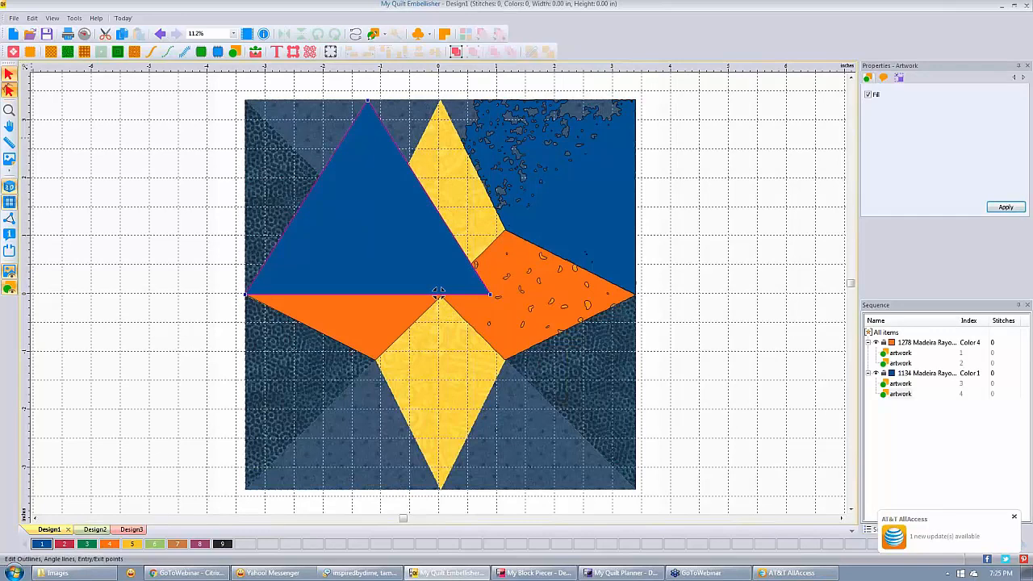
left_click_drag(368, 100, 440, 100)
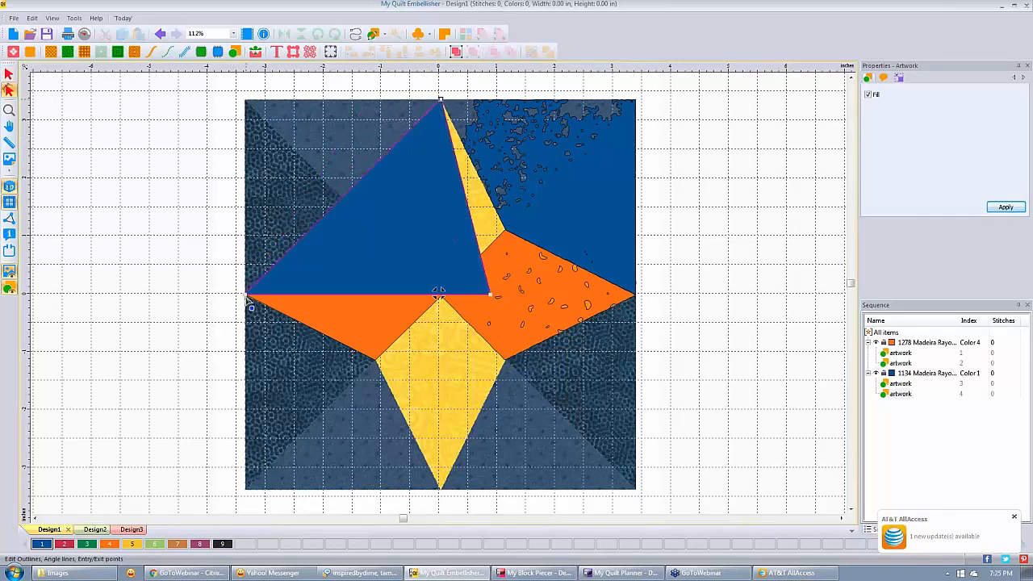
left_click_drag(247, 297, 243, 100)
left_click_drag(494, 300, 376, 232)
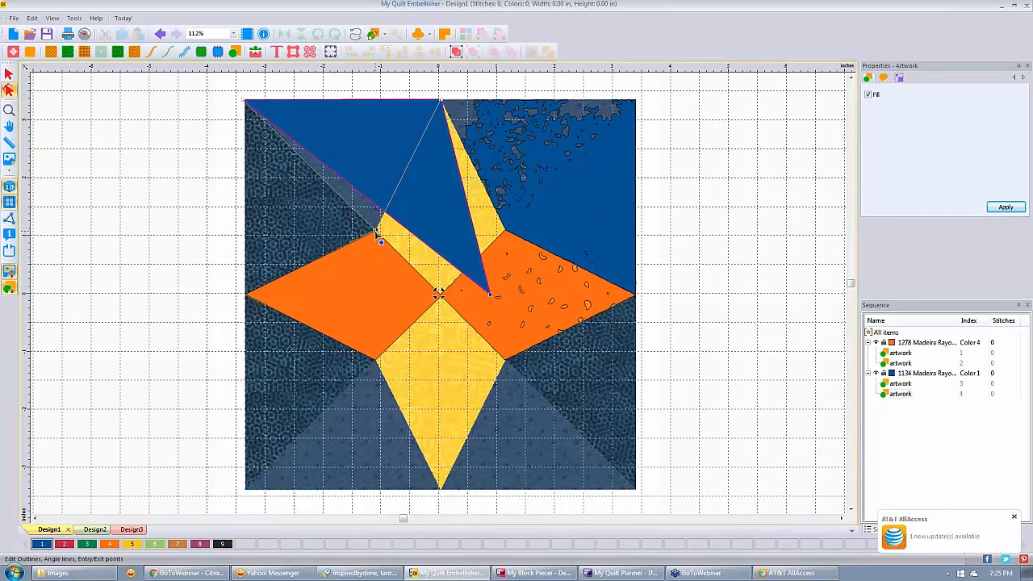
left_click_drag(376, 234, 376, 230)
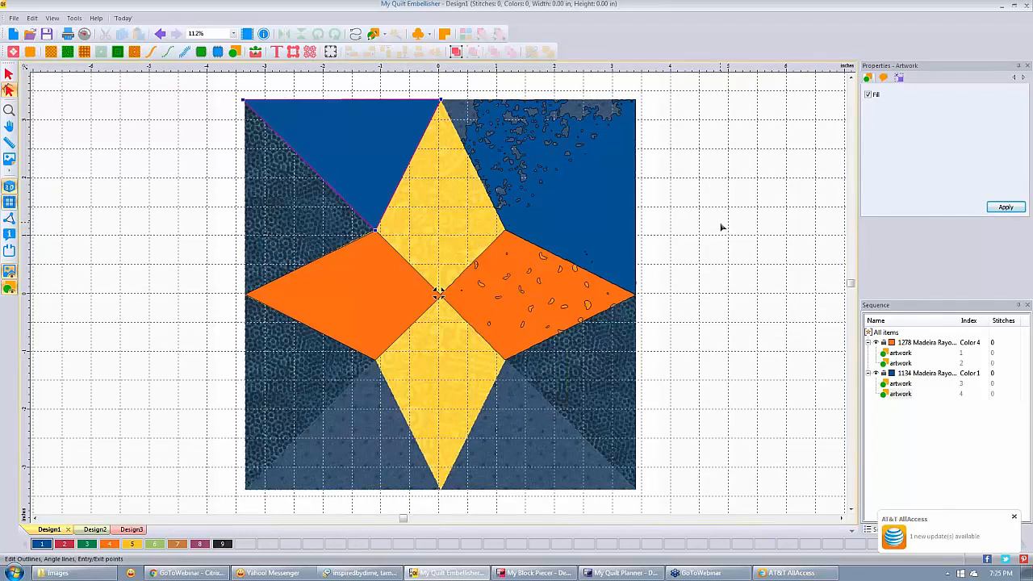
Stitch a 96-stitch run left of the block using six straight points and a long freehand curve.
left_click(355, 35)
left_click(99, 221)
left_click(110, 186)
left_click(143, 191)
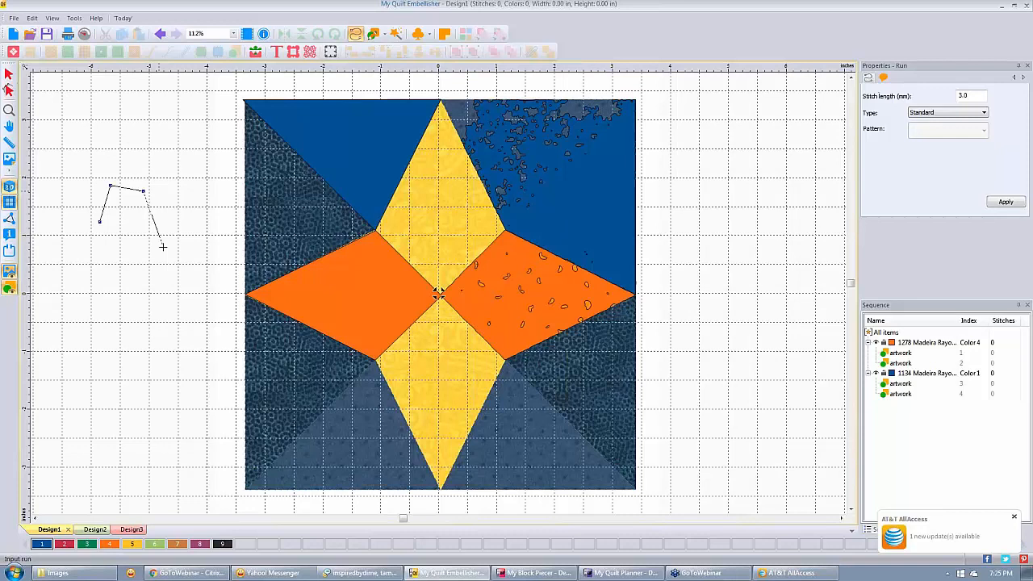
left_click(163, 246)
left_click(185, 255)
left_click(207, 224)
left_click_drag(215, 174, 91, 326)
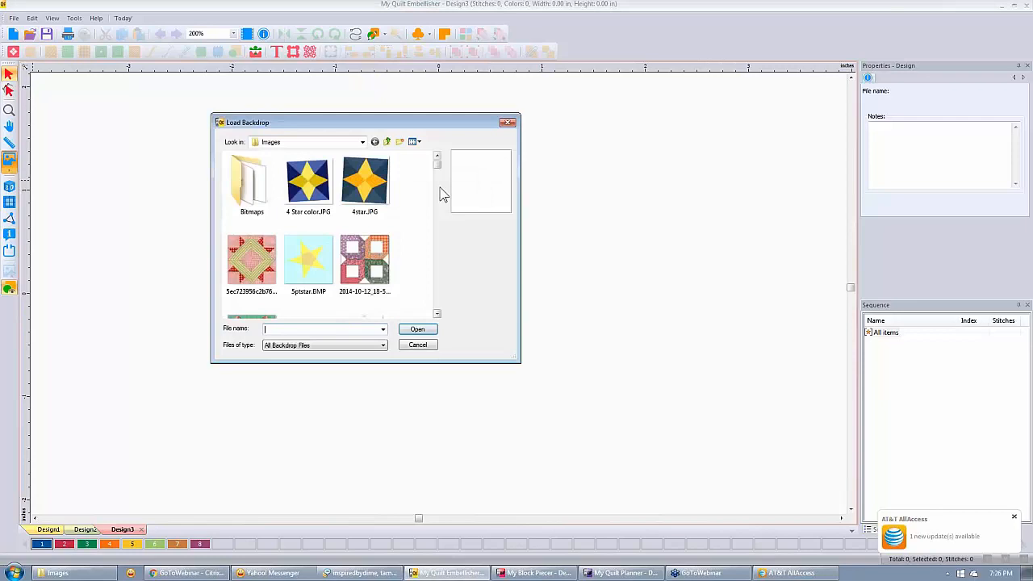
Load FriendshipBlossomVariation.jpg from the Images folder as a 3.33 by 3.32 inch backdrop.
scroll(308, 260, "down", 5)
left_click(305, 260)
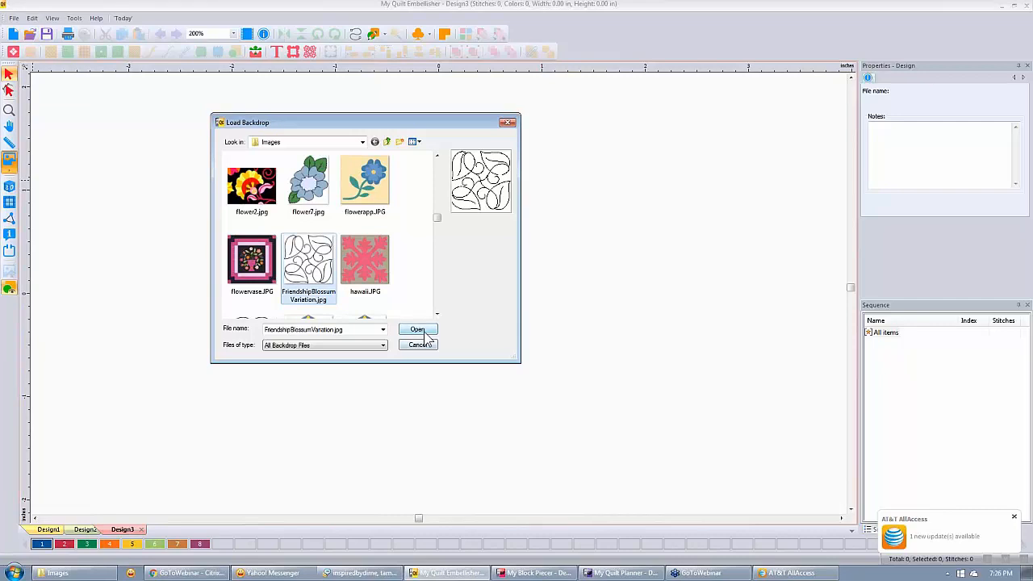
left_click(424, 332)
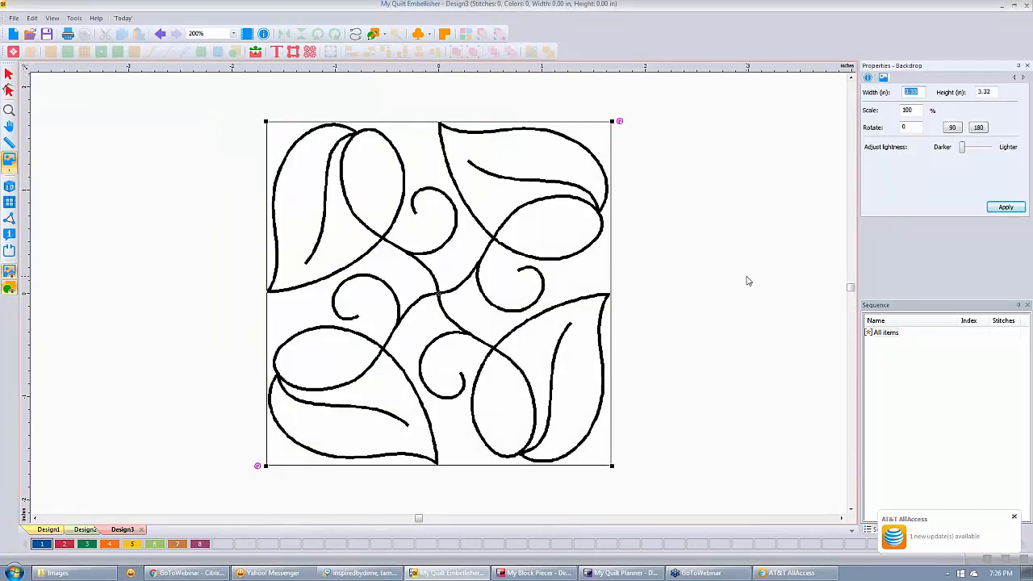
Set the backdrop width to 6.75 inches, giving 6.75 by 6.74, and zoom out to see it.
type("6.75")
left_click(1005, 208)
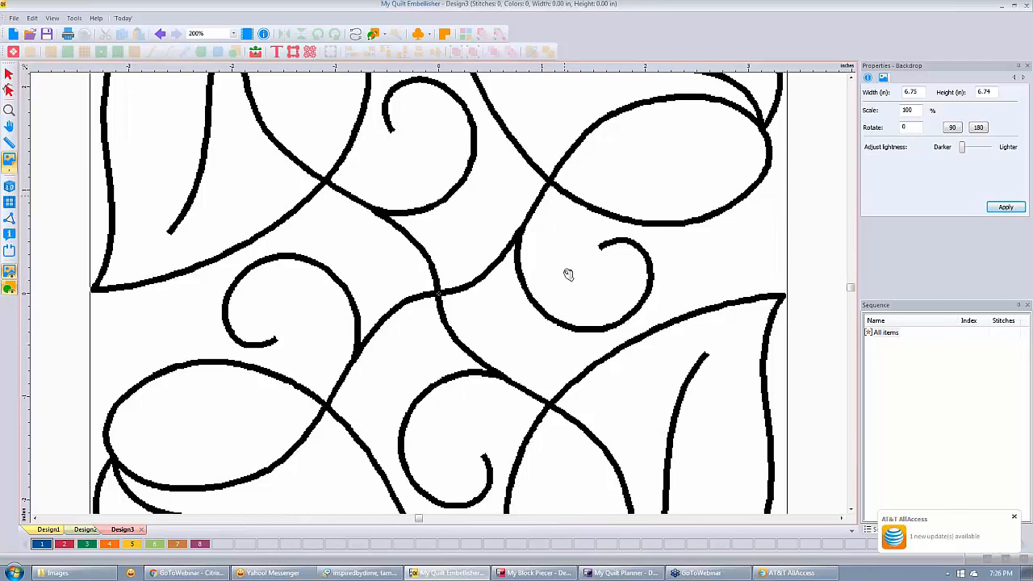
scroll(568, 274, "down", 4)
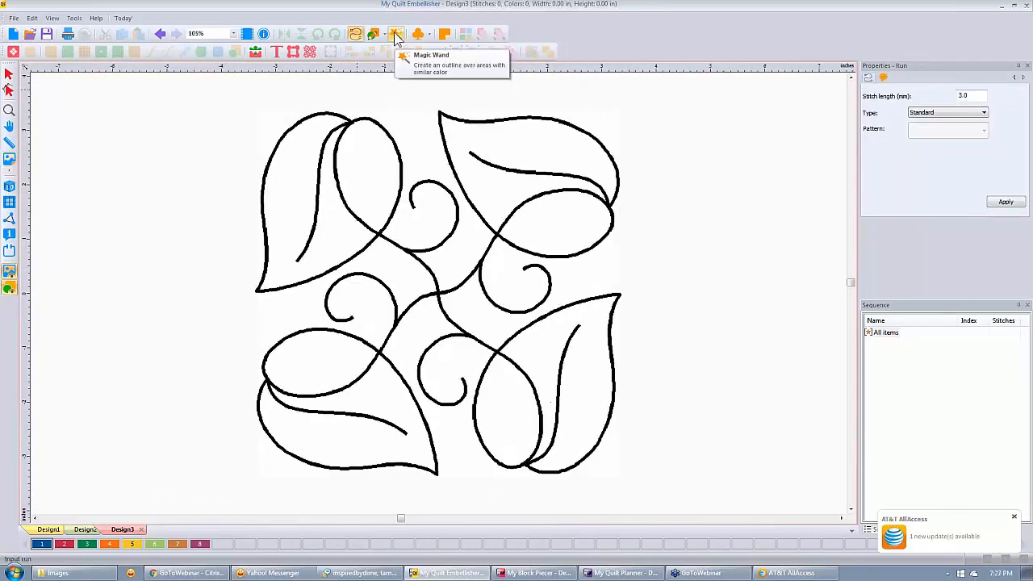
Trace the leaf lines with the Run Magic Wand into a 2980-stitch run, then undo the trace.
left_click(396, 36)
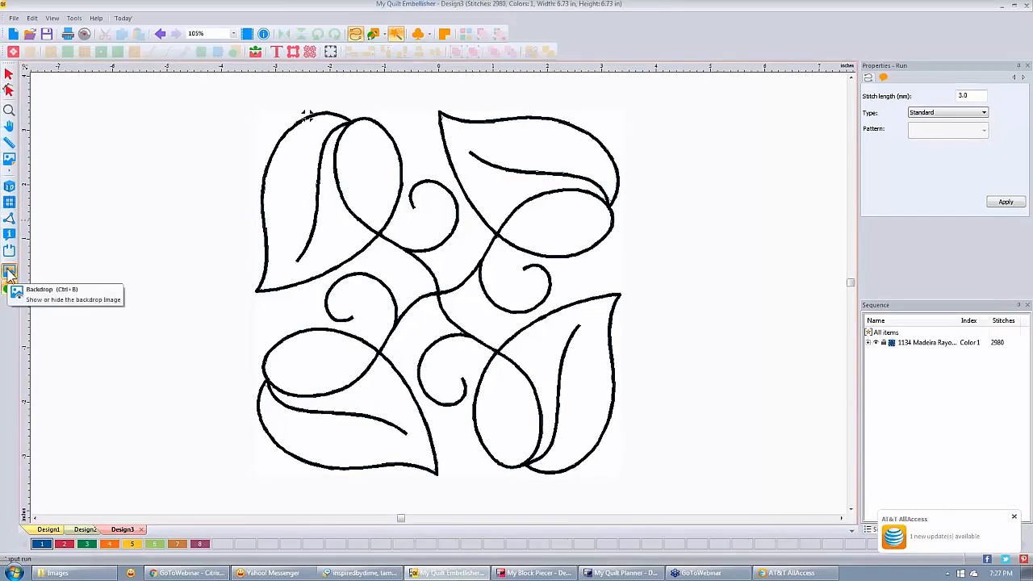
left_click(5, 268)
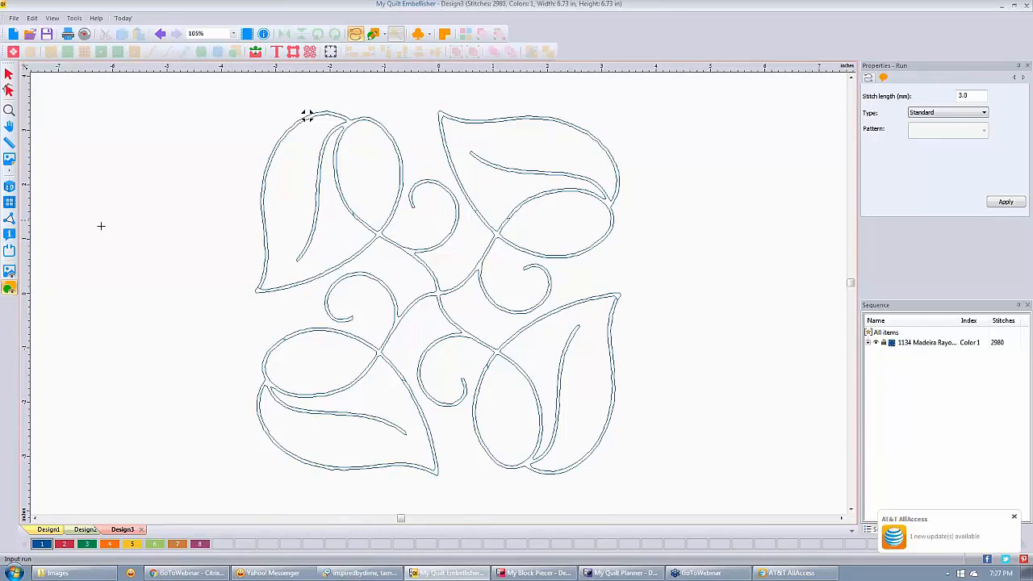
left_click(159, 33)
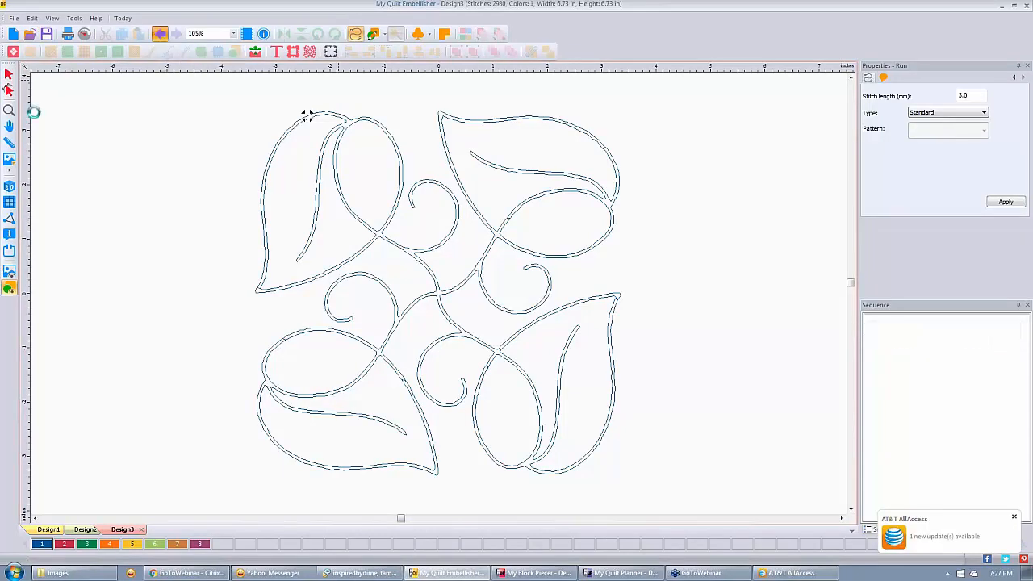
Show the backdrop again and retrace the leaf line art into a 1179-stitch run shown as stitch lines.
left_click(9, 273)
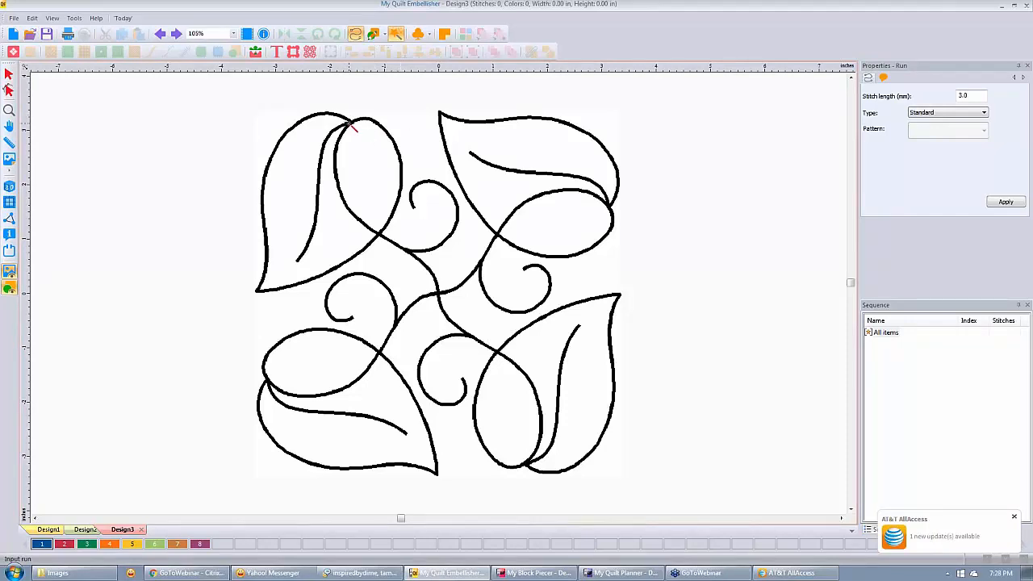
left_click(353, 126)
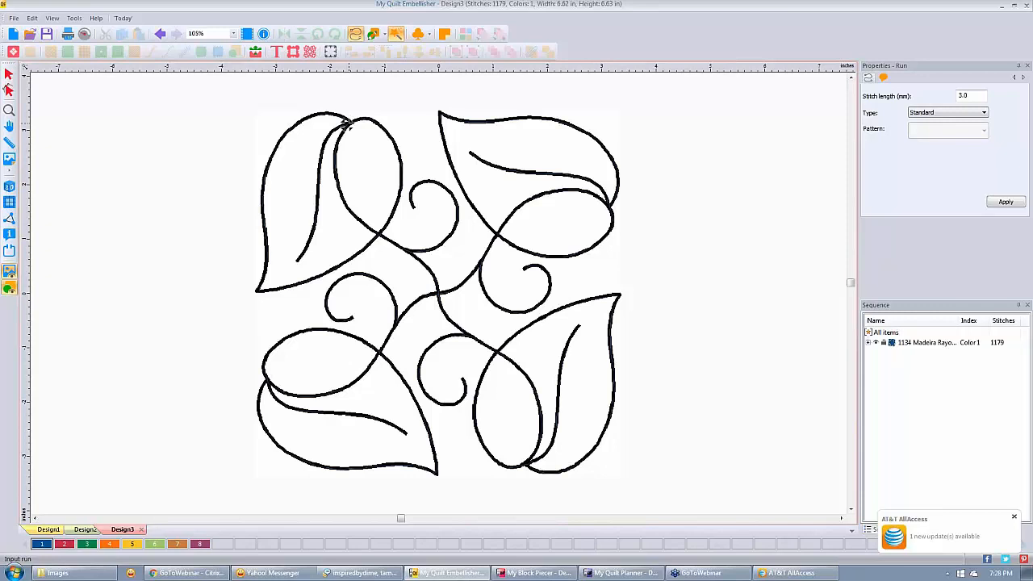
left_click(9, 186)
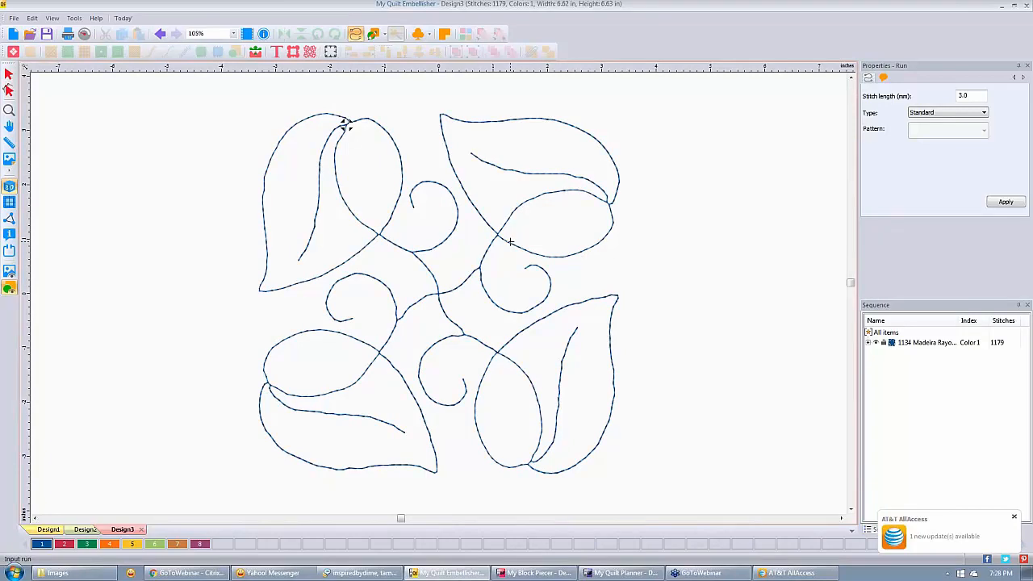
Zoom in and out and display the editable nodes along the traced stitch lines.
scroll(510, 241, "up", 1)
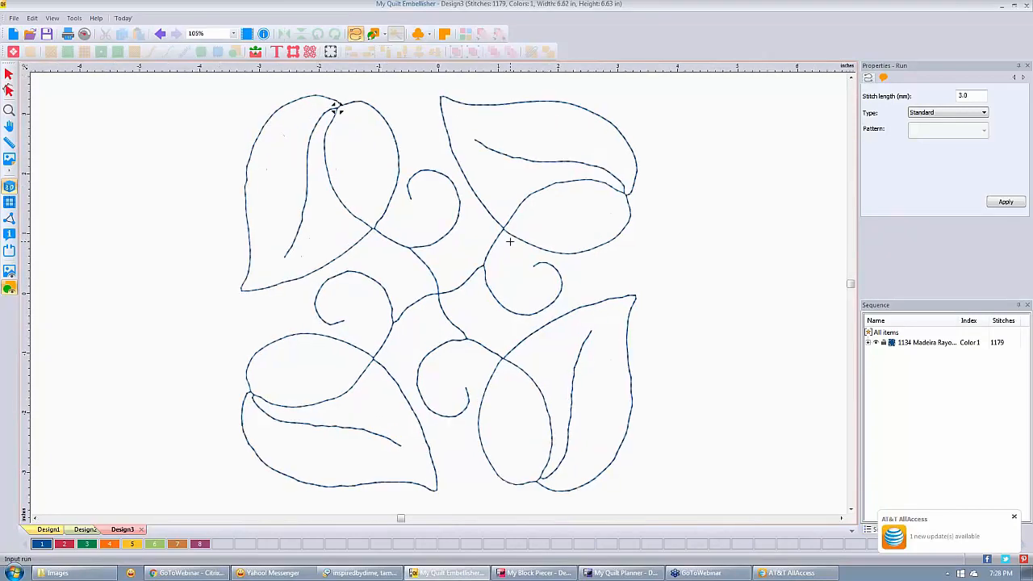
scroll(460, 279, "up", 2)
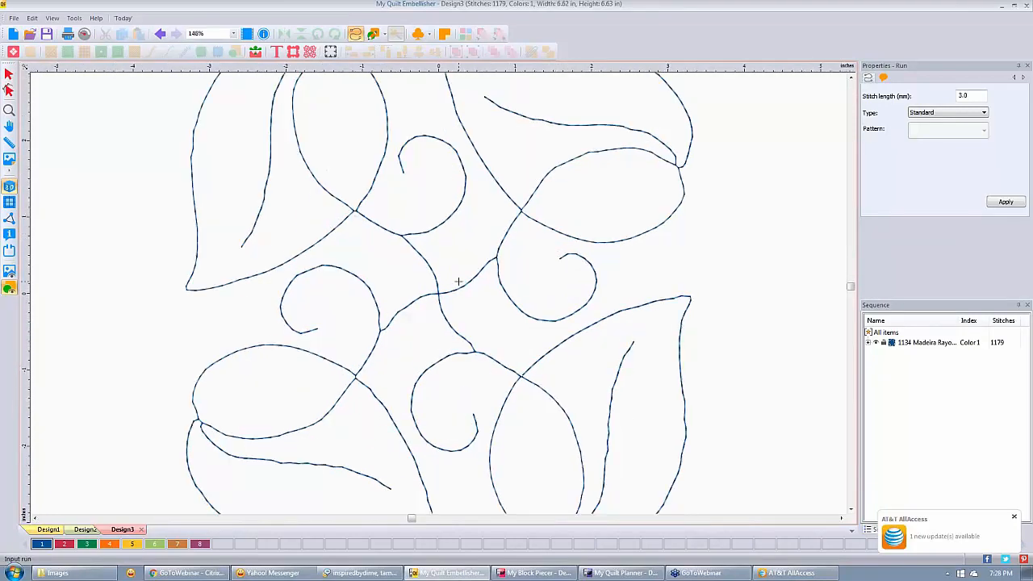
scroll(458, 281, "down", 1)
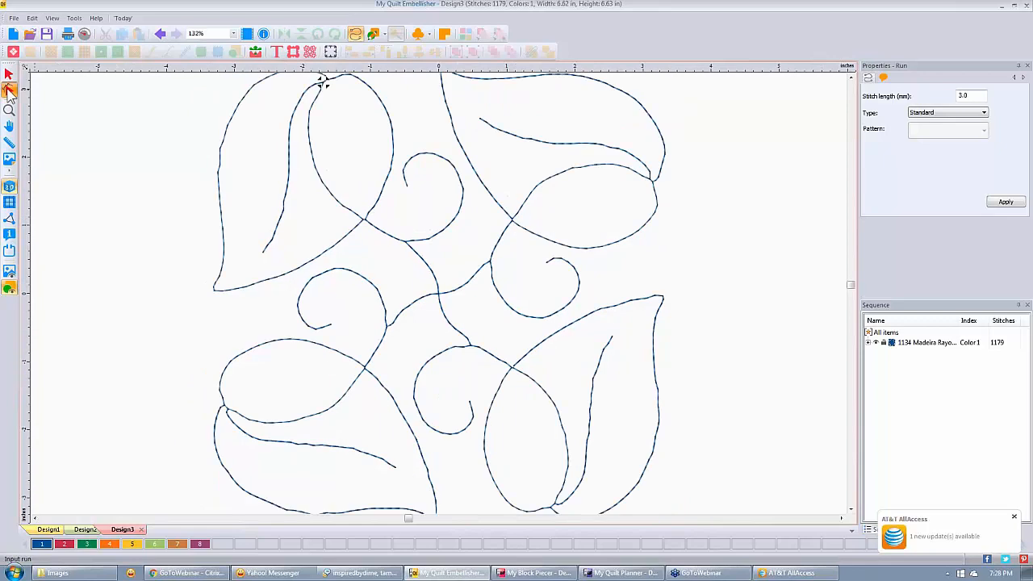
left_click(9, 90)
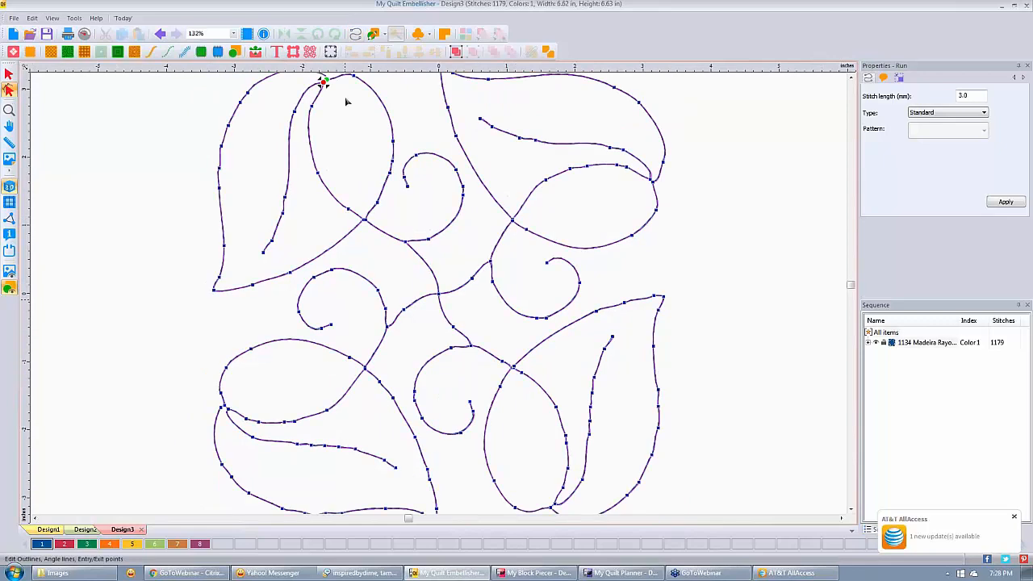
scroll(368, 132, "down", 1)
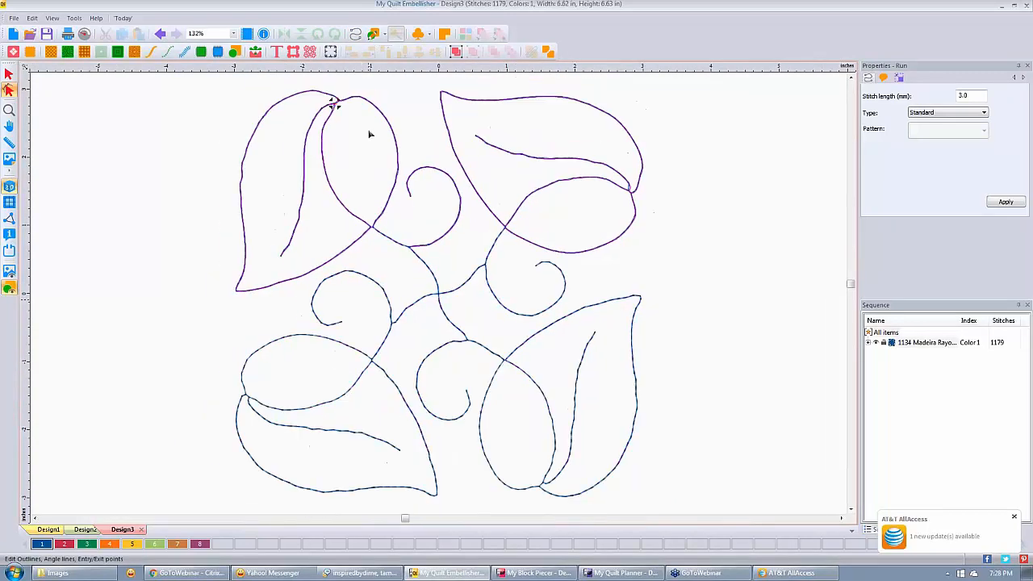
scroll(371, 137, "down", 2)
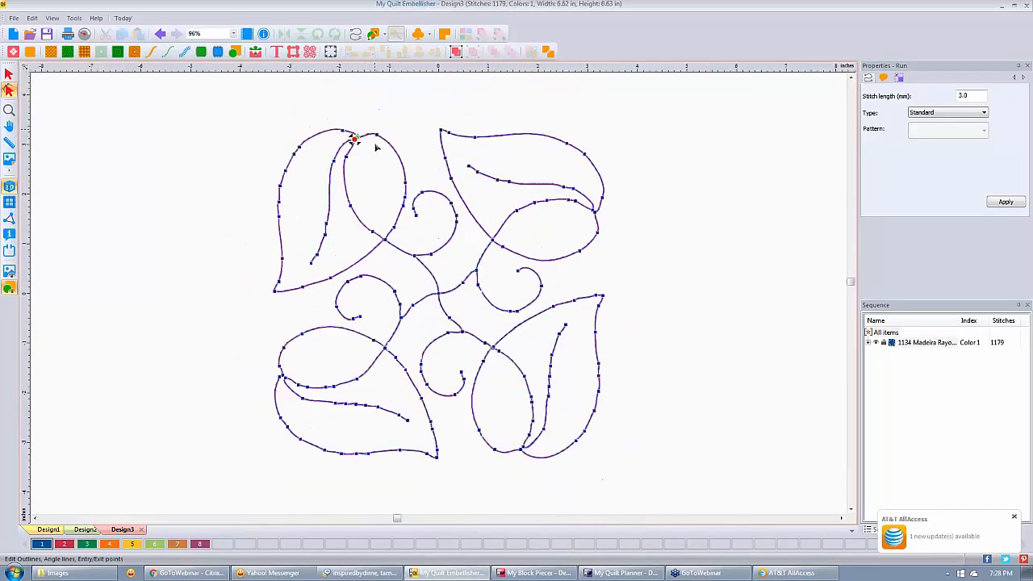
Apply Bean stitch with 7 repeats to the whole leaf-and-swirl run, totalling 5229 stitches.
left_click(10, 75)
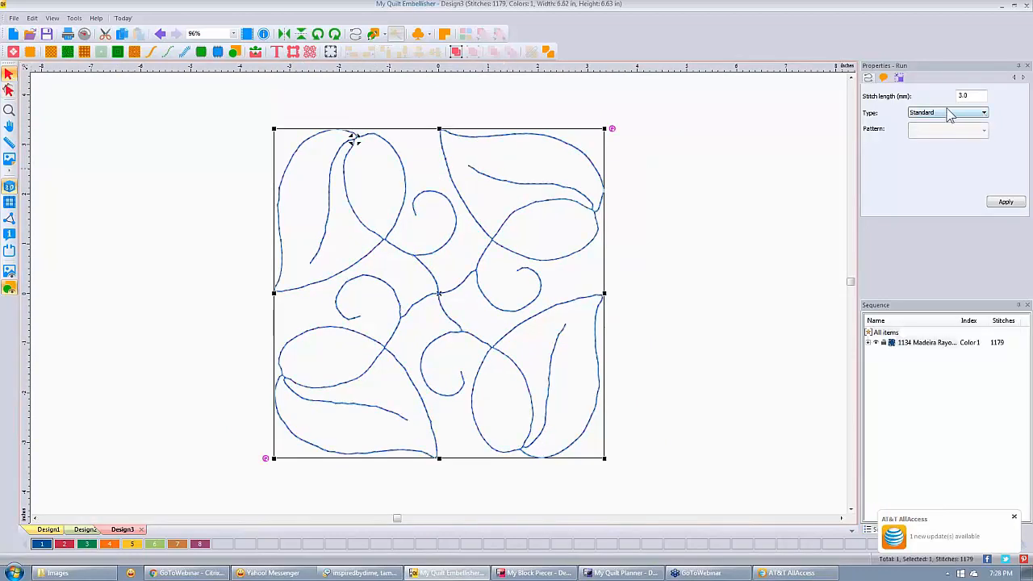
left_click(984, 114)
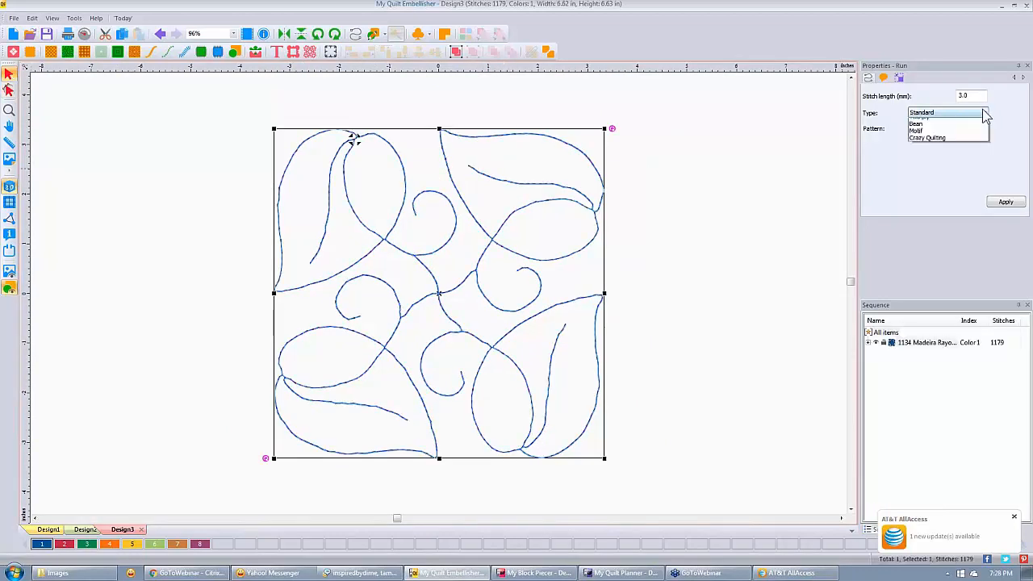
left_click(943, 129)
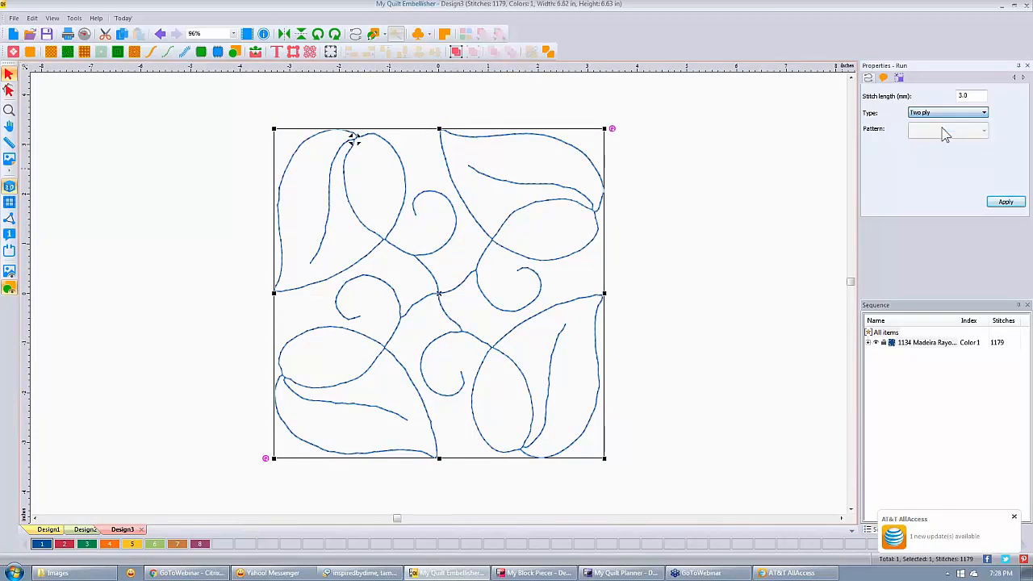
left_click(985, 114)
left_click(969, 121)
left_click(927, 151)
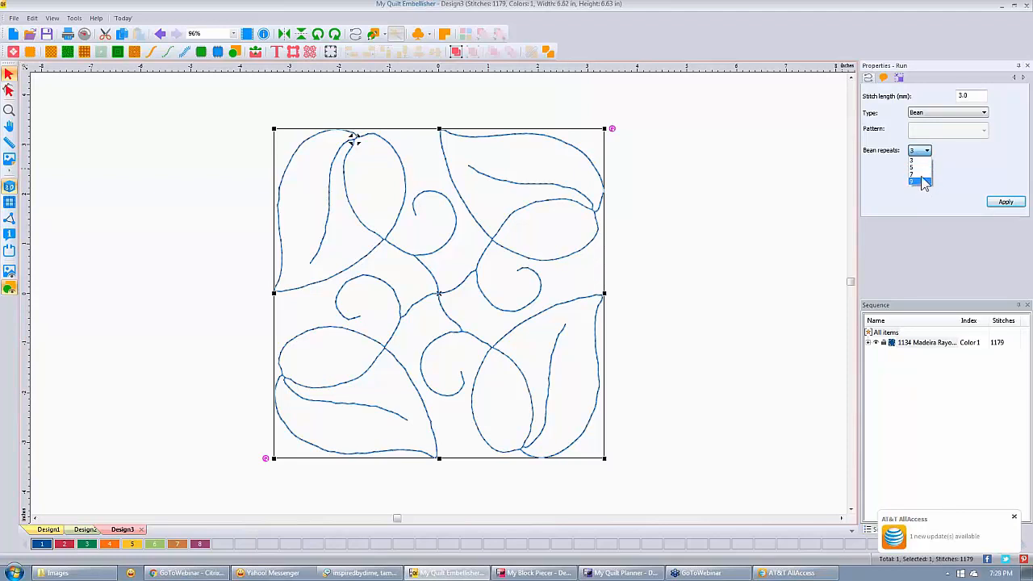
left_click(918, 173)
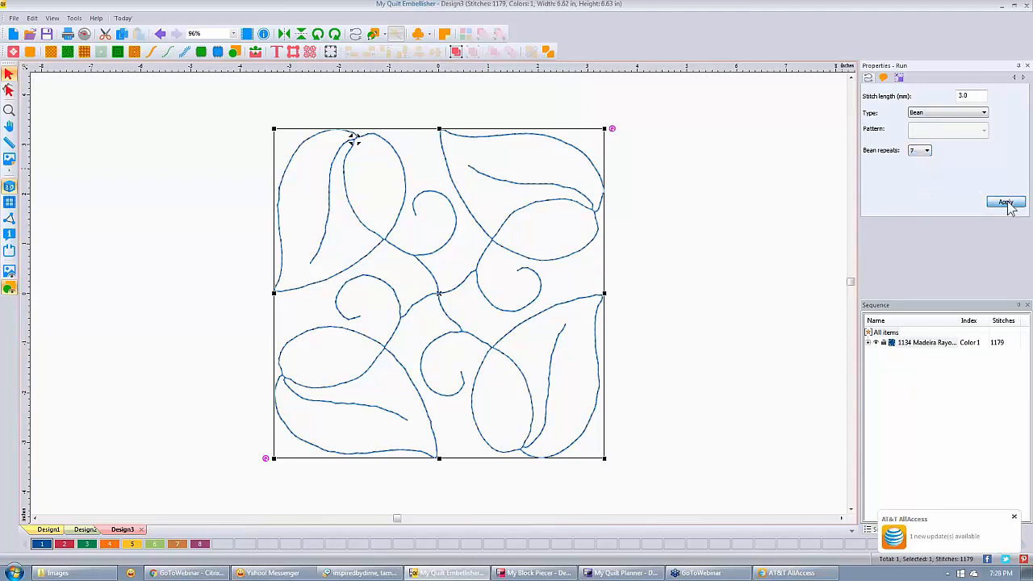
left_click(1007, 203)
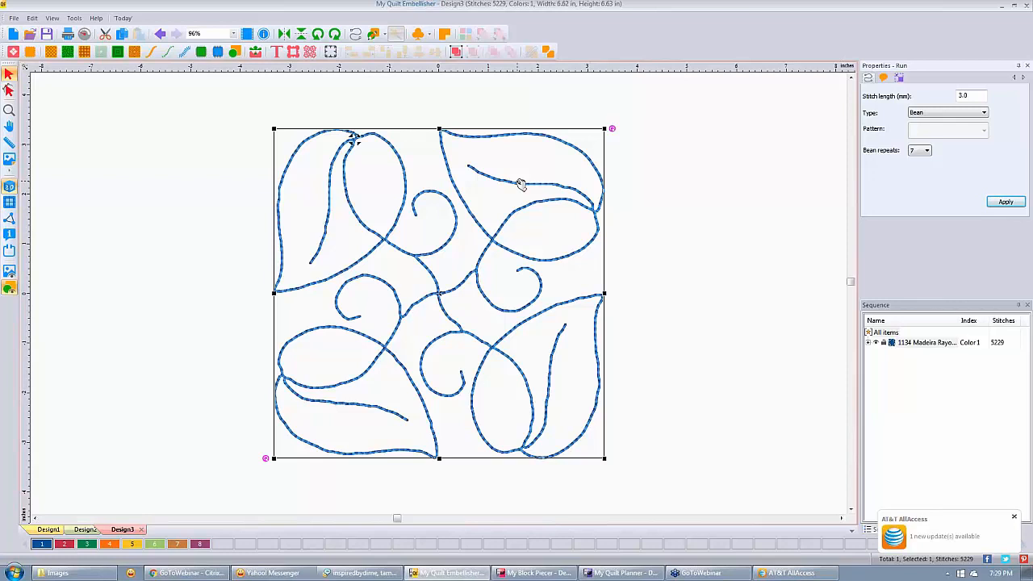
Switch the run type to Motif and apply motif pattern 121.
left_click(984, 114)
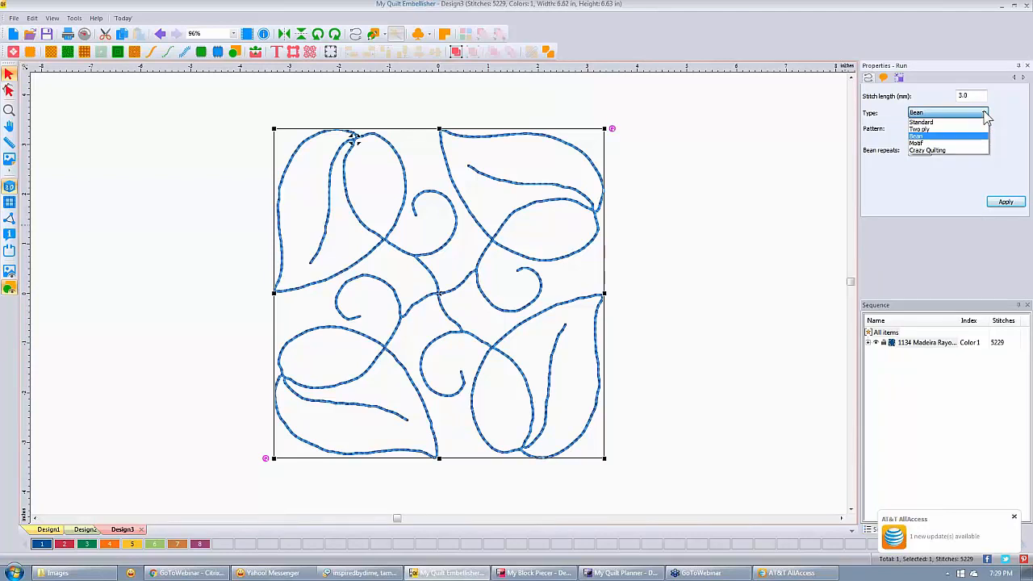
left_click(927, 143)
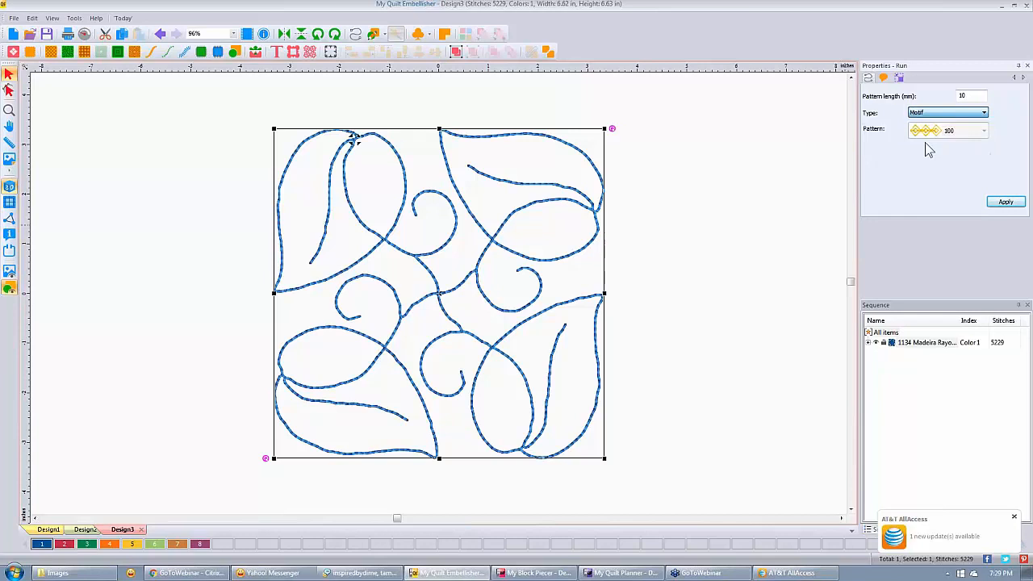
left_click(984, 130)
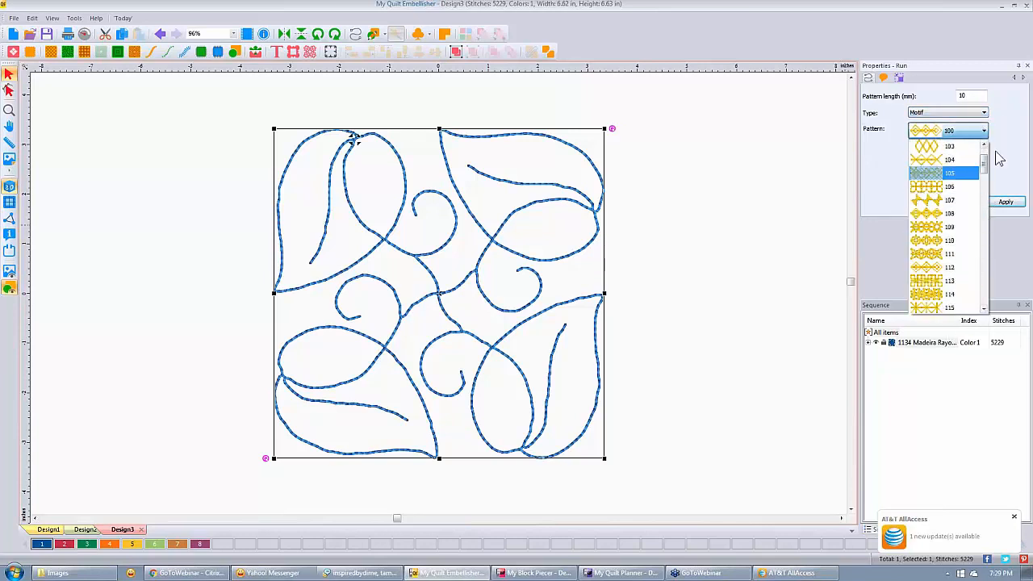
left_click_drag(987, 162, 987, 185)
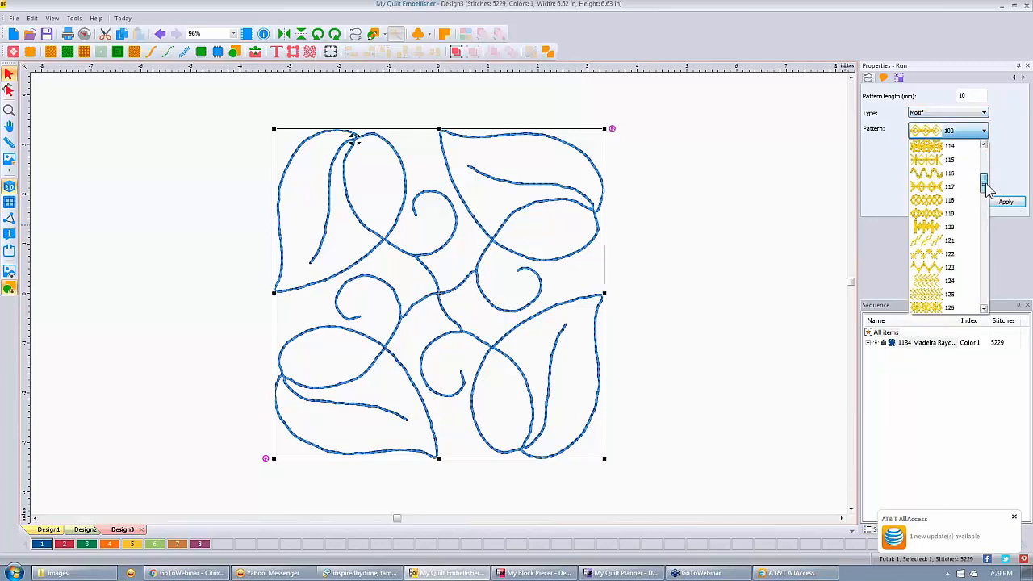
left_click(928, 202)
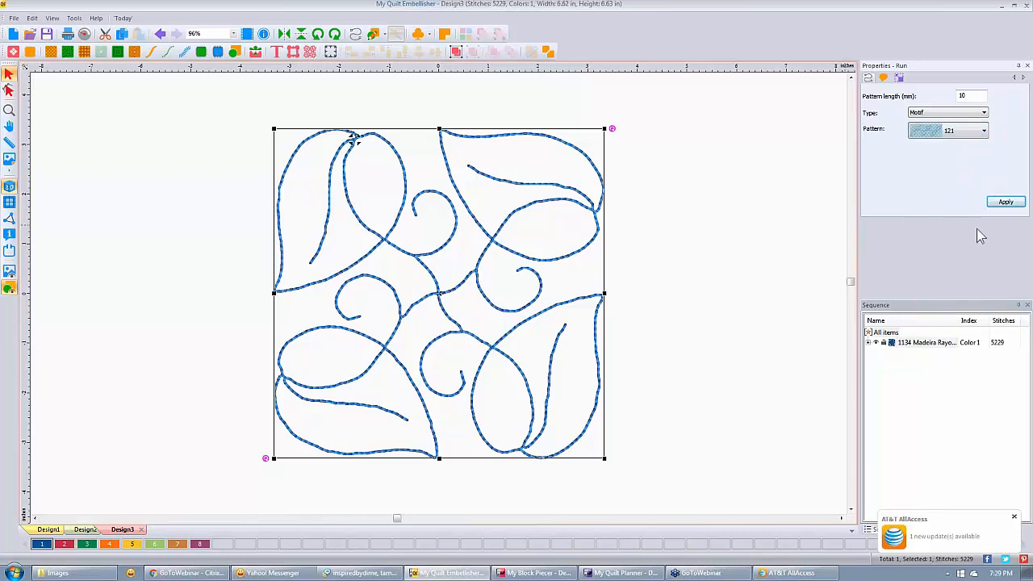
left_click(1006, 205)
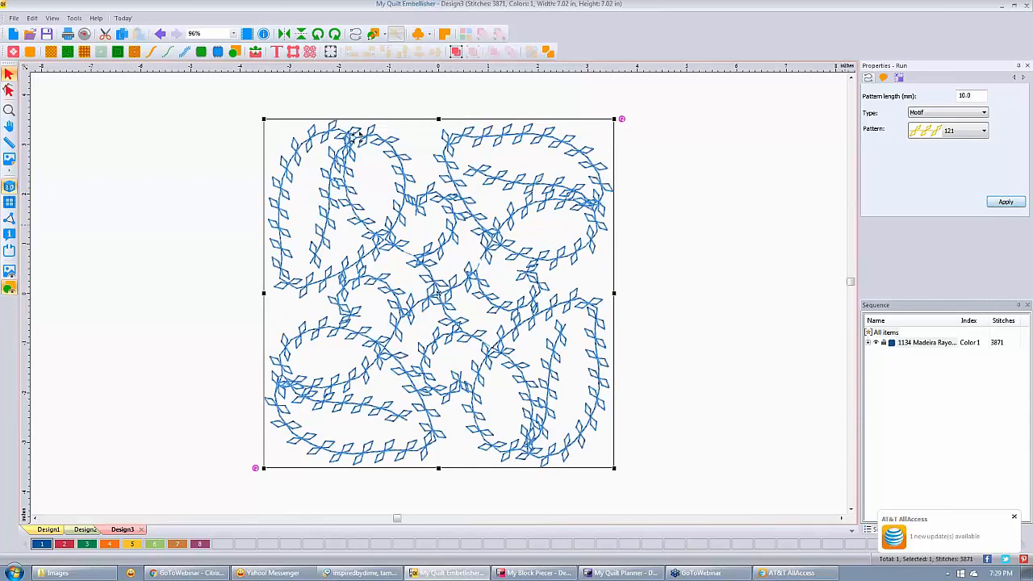
Change the motif pattern length to 3.0 mm and apply it, giving 11967 stitches.
double_click(964, 95)
type("3.")
left_click(1005, 202)
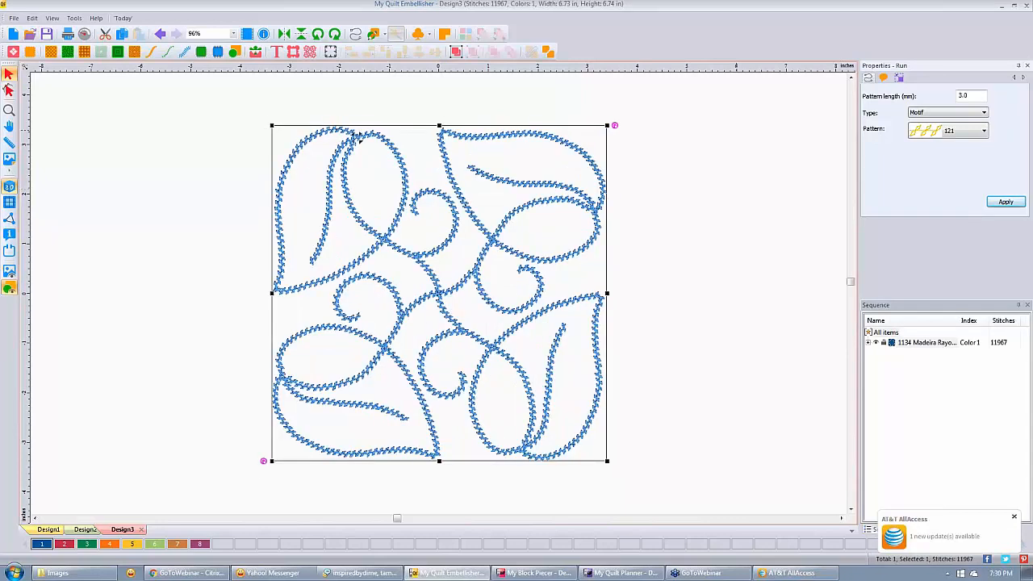
Set the run type to Crazy Quilting and browse its stitch gallery, keeping pattern Stitch01.
left_click(985, 114)
left_click(978, 141)
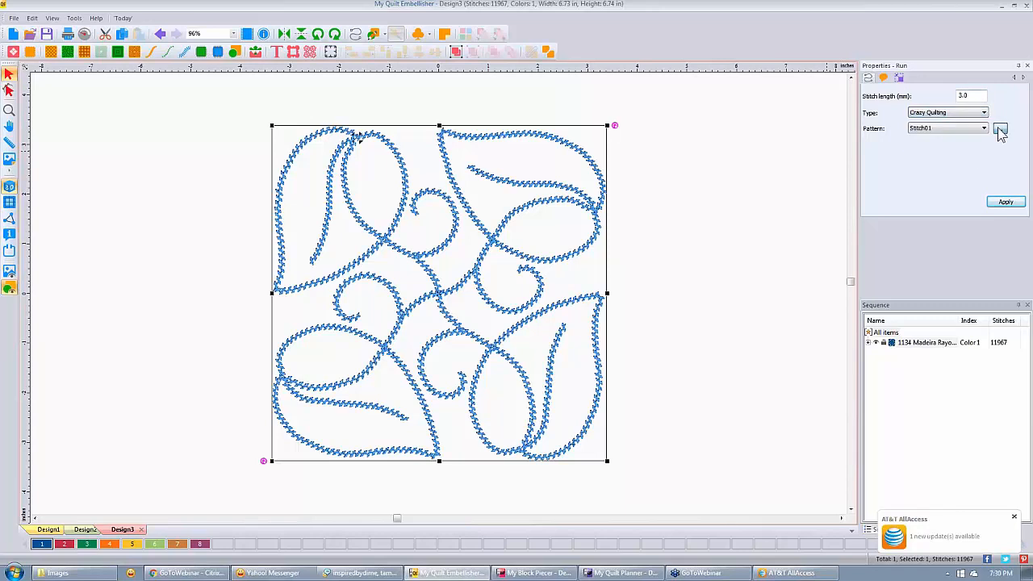
left_click(1000, 129)
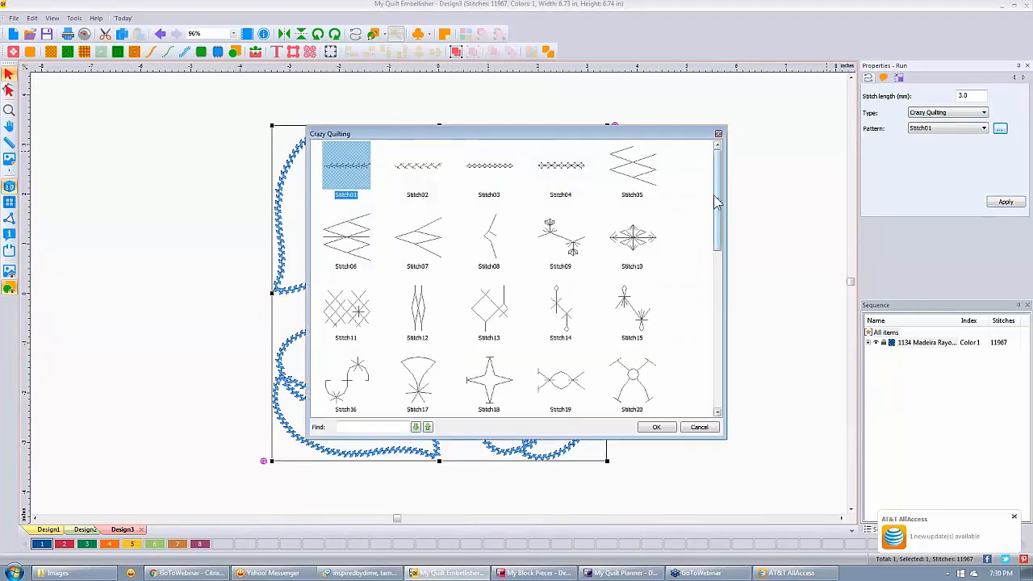
left_click_drag(719, 208, 711, 329)
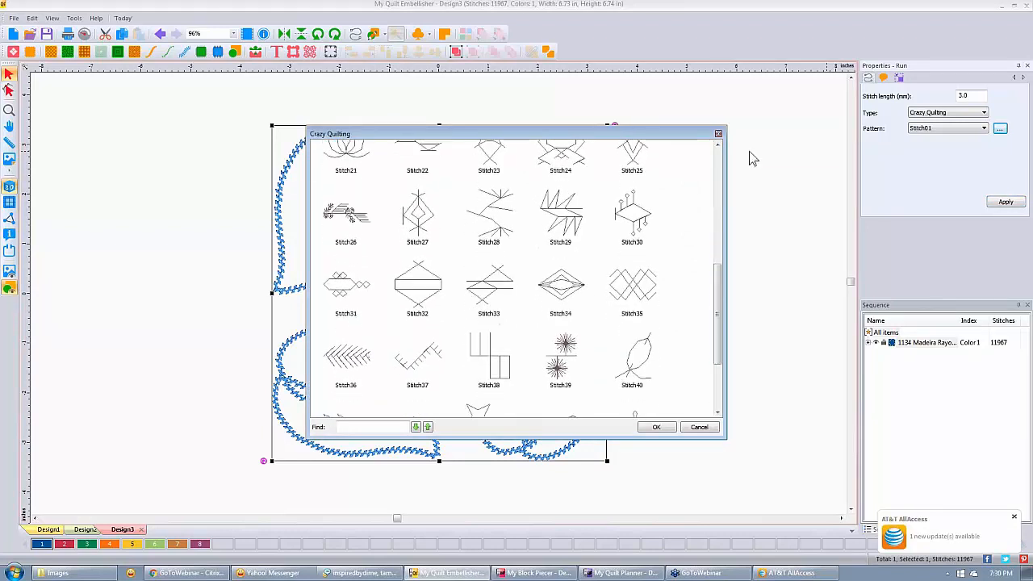
left_click(718, 134)
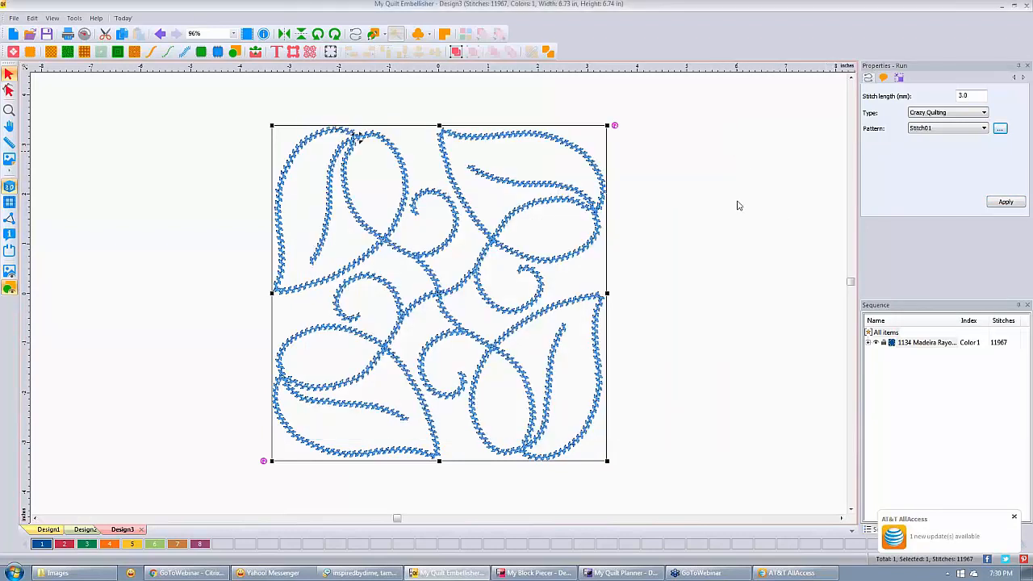
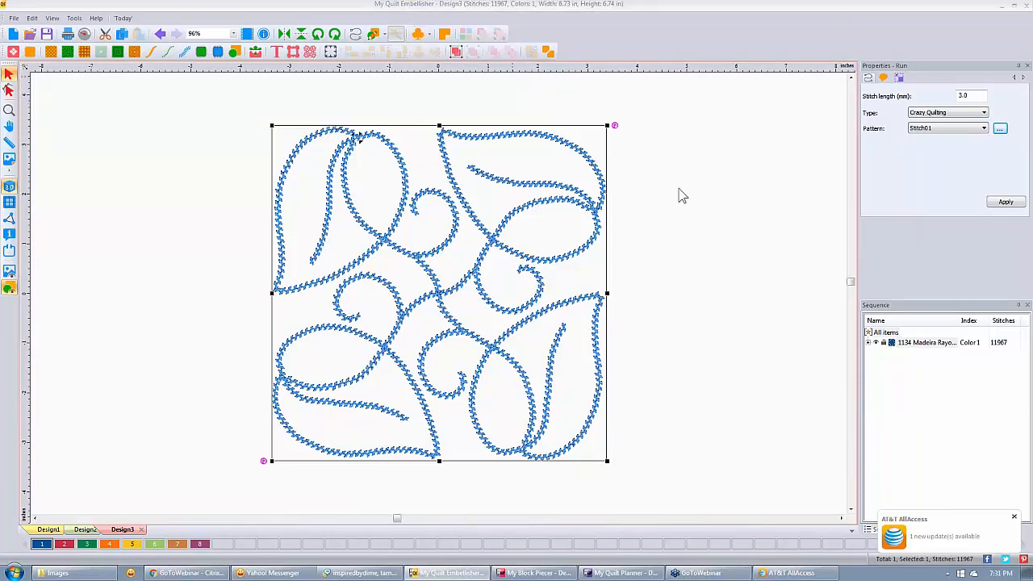
Choose crazy quilting pattern Stitch36 and draw a herringbone line right of the leaf block.
left_click_drag(717, 197, 715, 339)
left_click(346, 288)
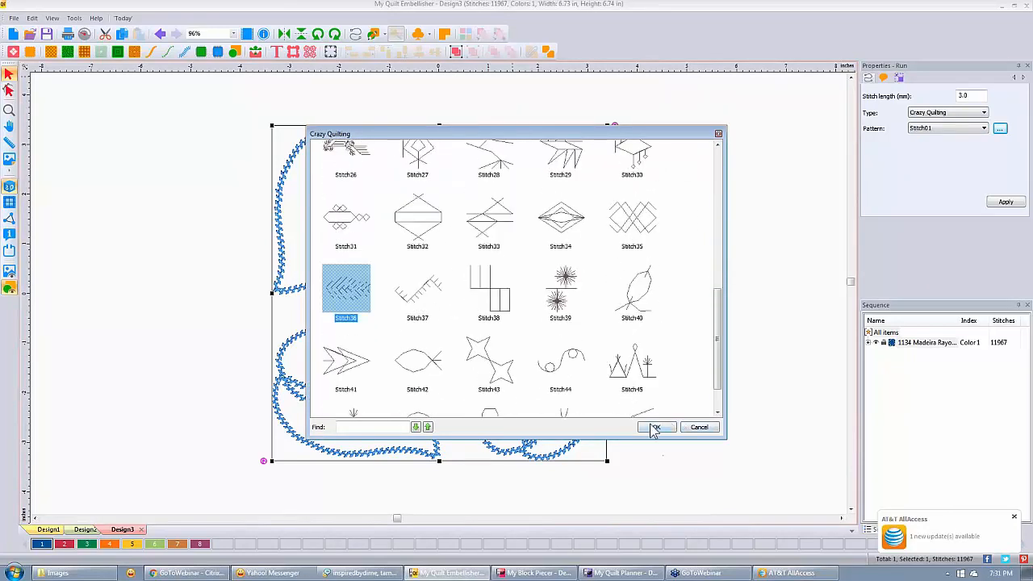
left_click(655, 427)
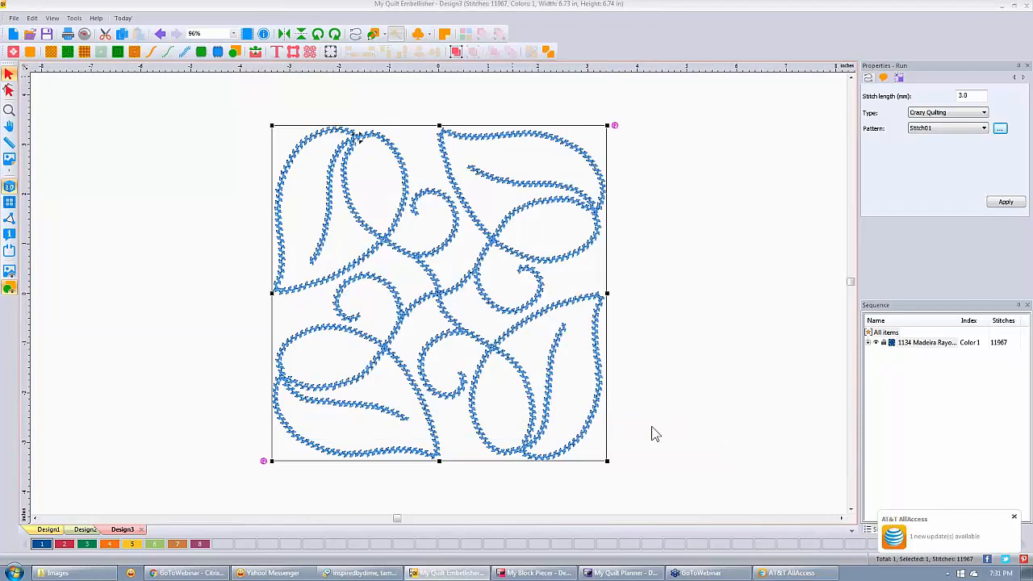
left_click(652, 429)
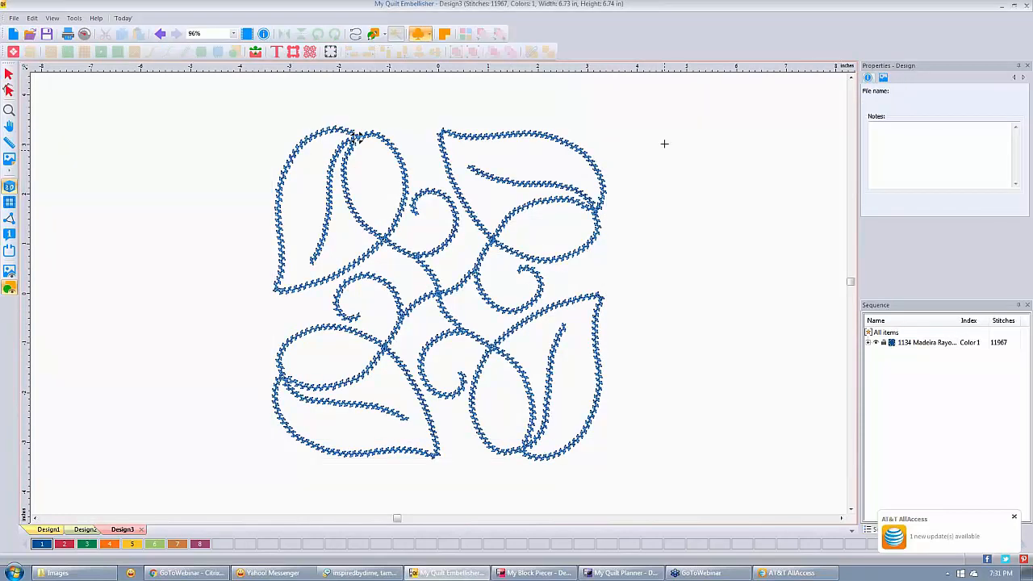
mouse_move(664, 144)
left_mouse_down()
mouse_move(760, 315)
mouse_move(796, 402)
mouse_move(792, 467)
mouse_move(768, 483)
mouse_move(760, 453)
mouse_move(766, 484)
left_mouse_up()
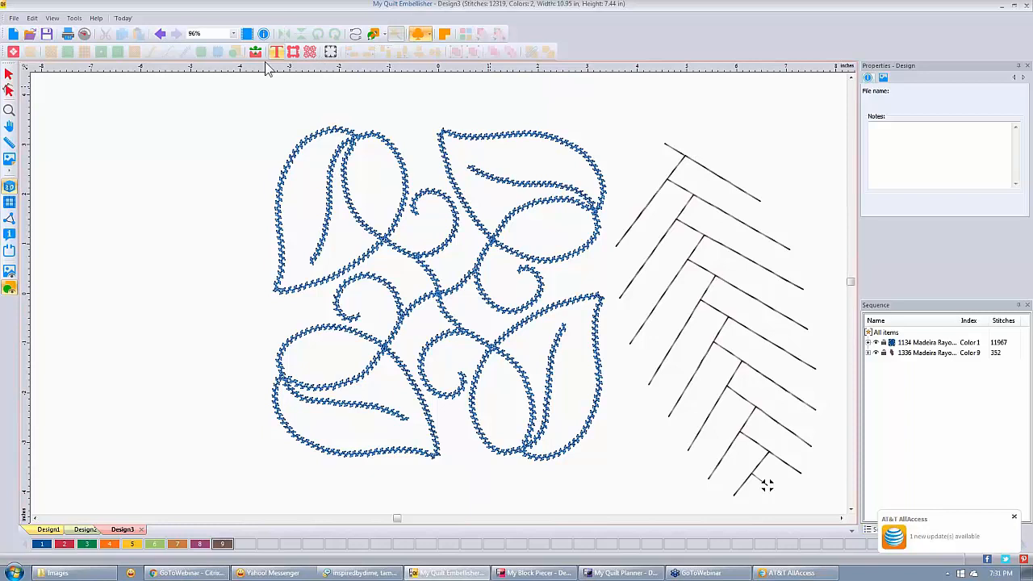
Select the 352-stitch herringbone run to check its Transform size, then zoom in on it.
left_click(8, 75)
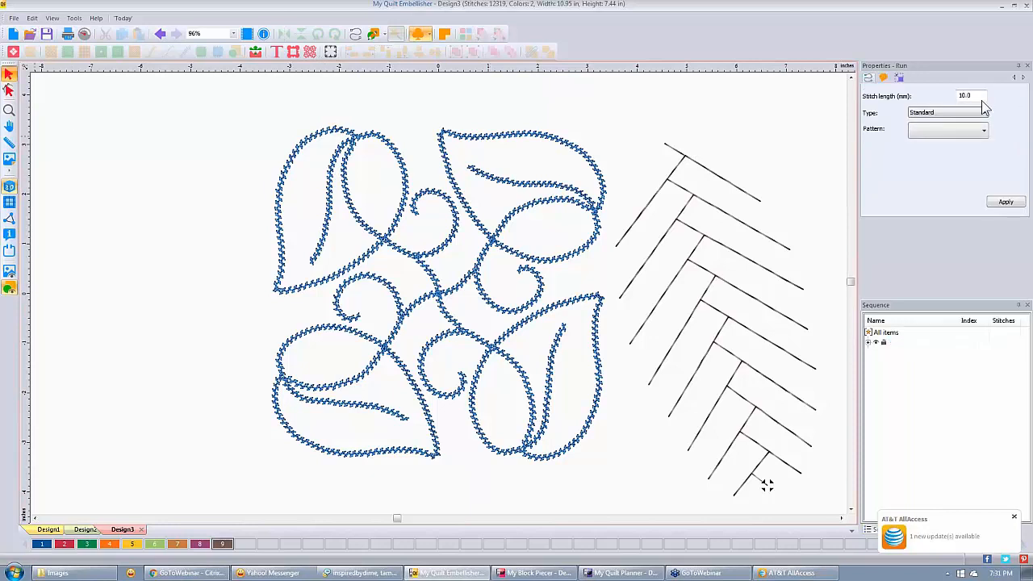
left_click(899, 78)
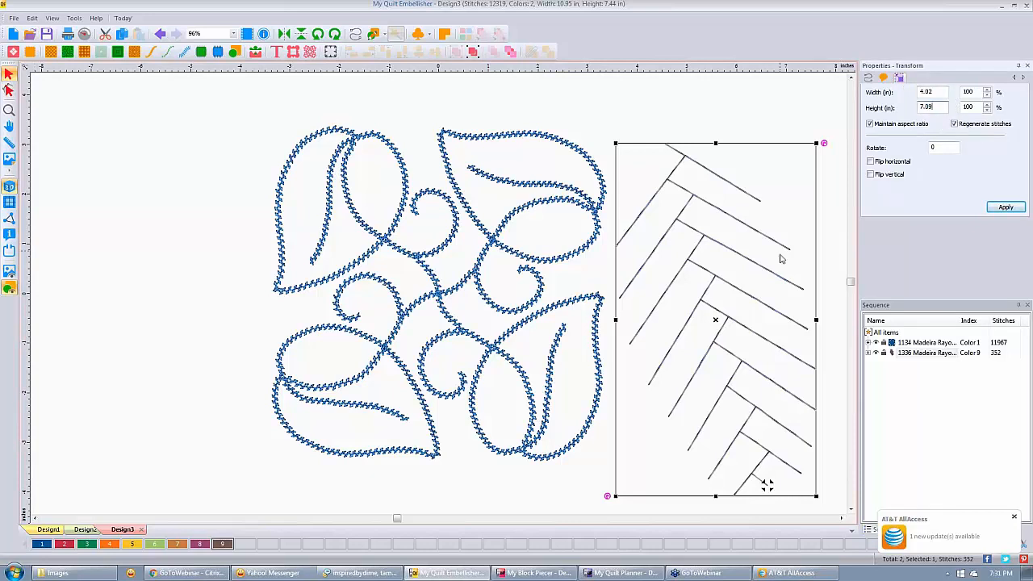
left_click(715, 295)
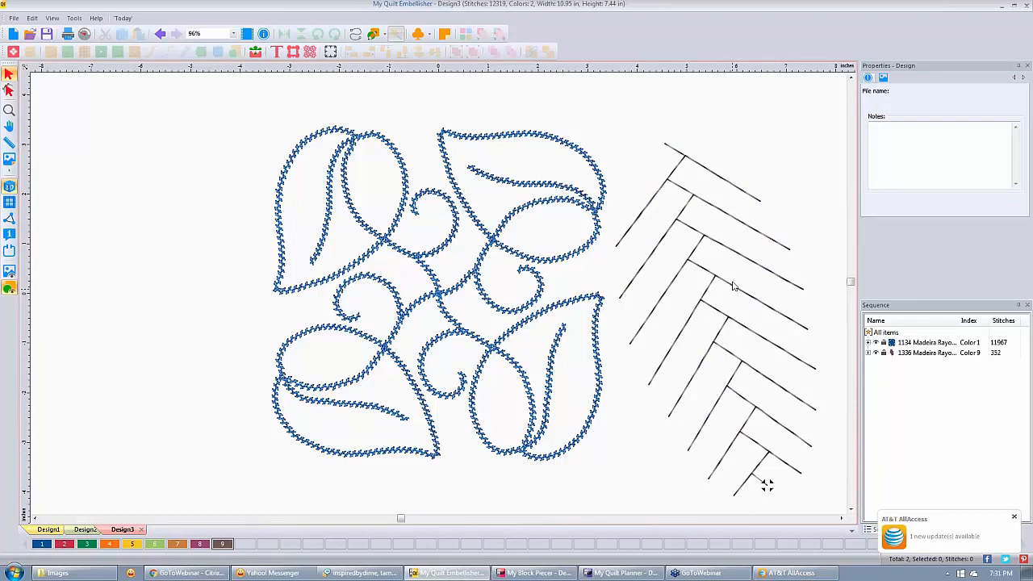
scroll(732, 286, "up", 1)
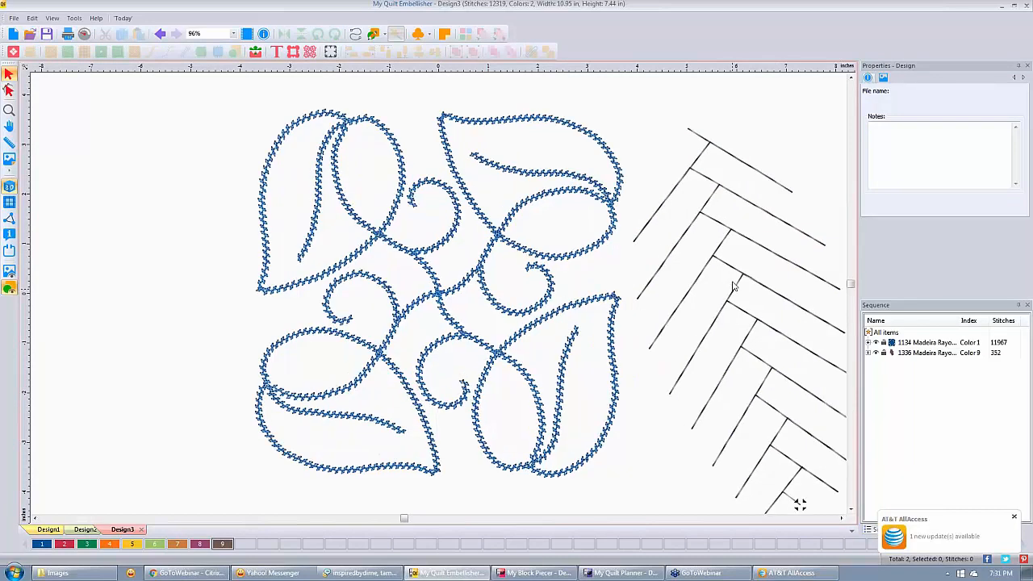
scroll(732, 287, "up", 2)
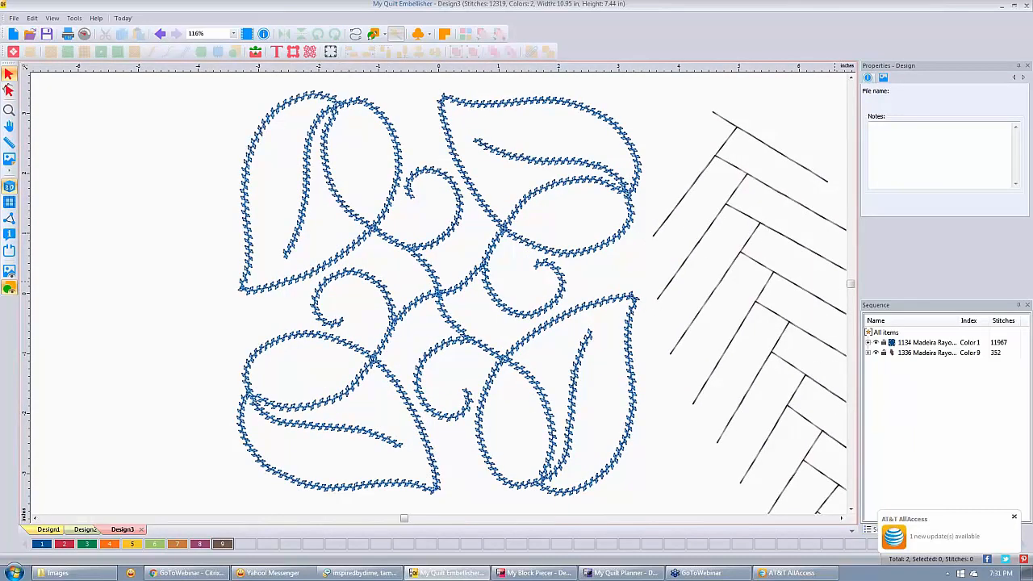
left_click(842, 518)
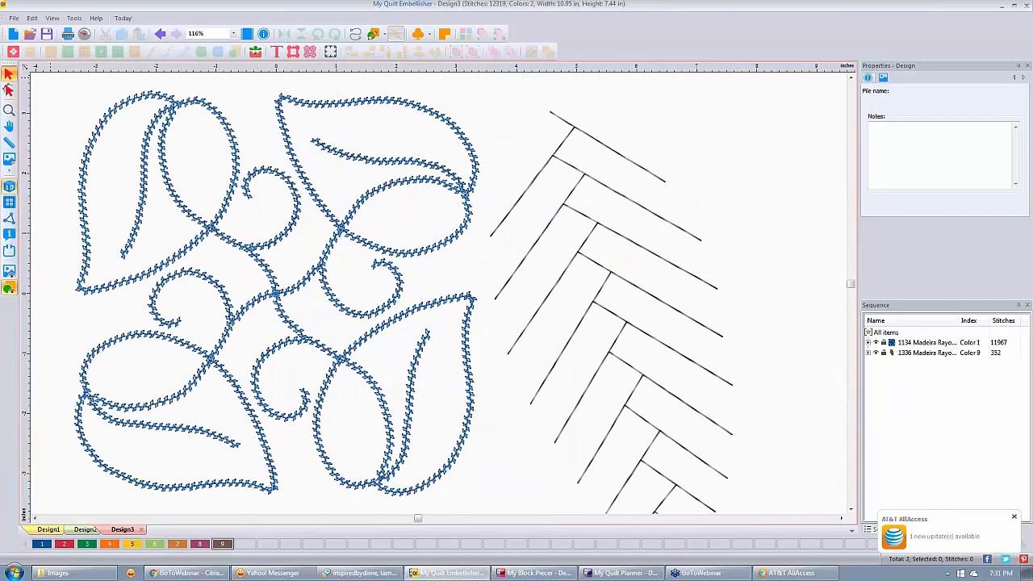
left_click(9, 218)
left_click(602, 187)
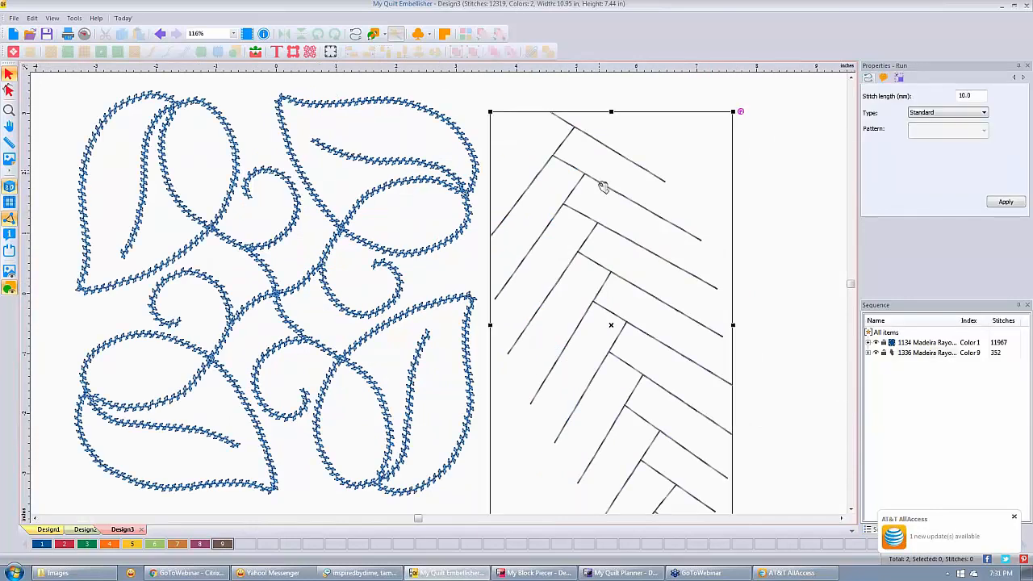
Show the designs as individual stitches, zoom in to inspect them, then zoom back out.
left_click(10, 188)
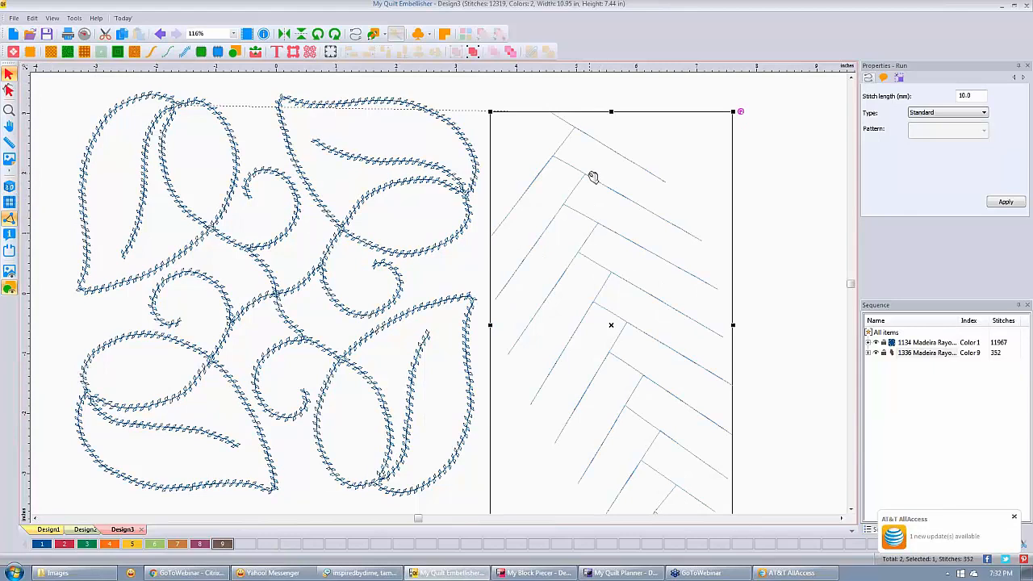
scroll(593, 177, "up", 1)
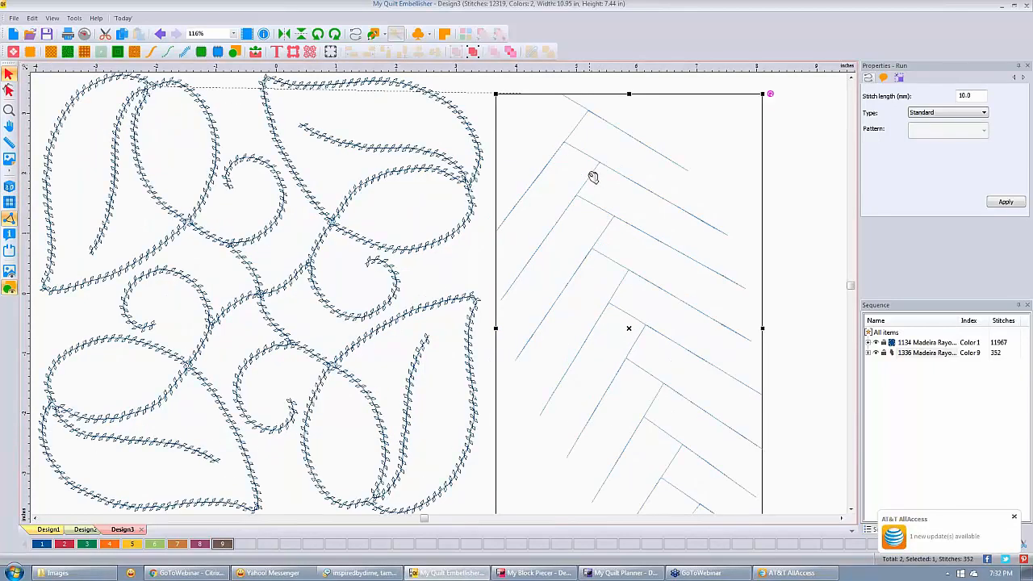
scroll(593, 176, "up", 1)
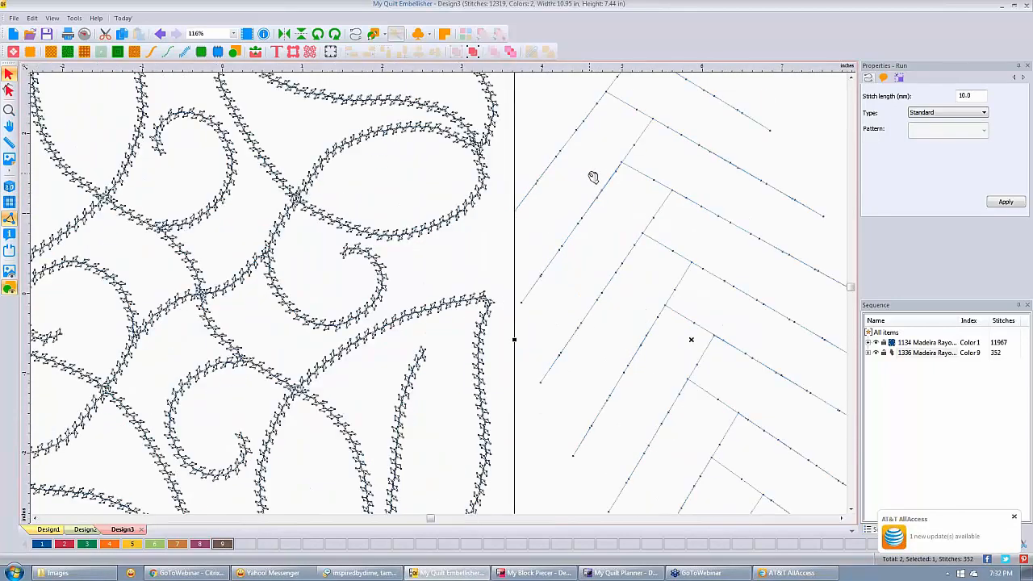
scroll(593, 177, "up", 2)
left_click(441, 275)
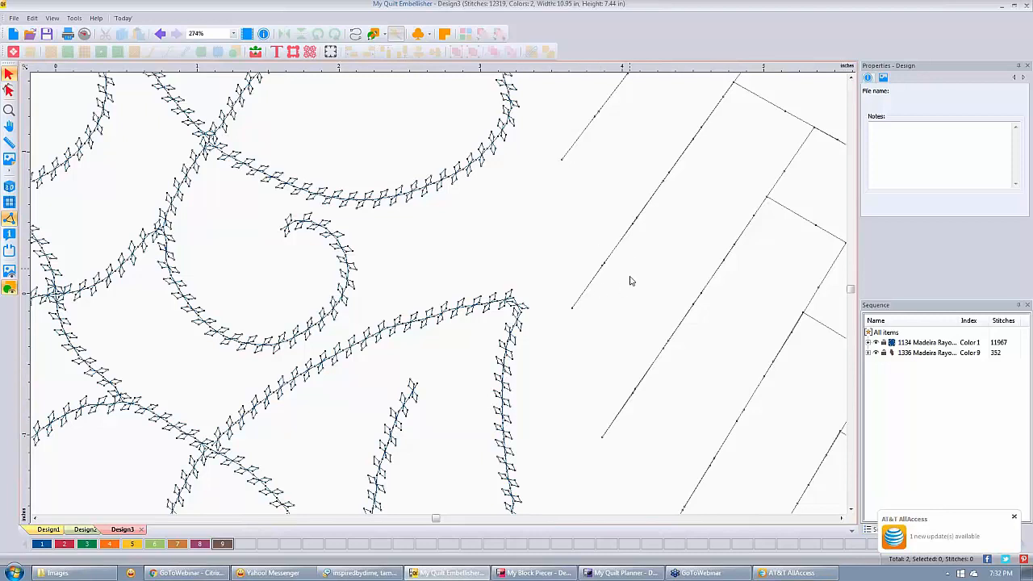
scroll(631, 280, "down", 1)
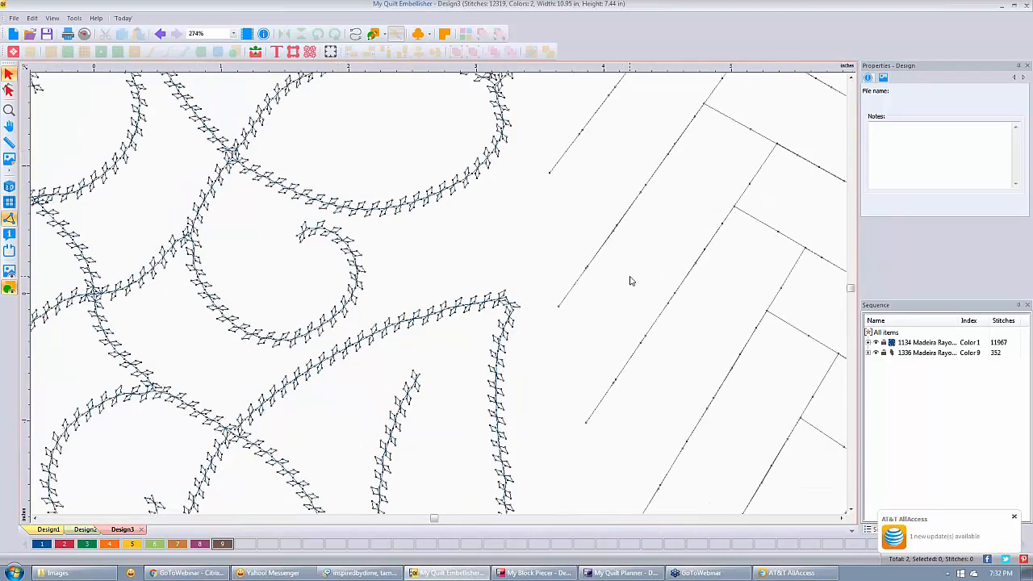
scroll(631, 281, "down", 3)
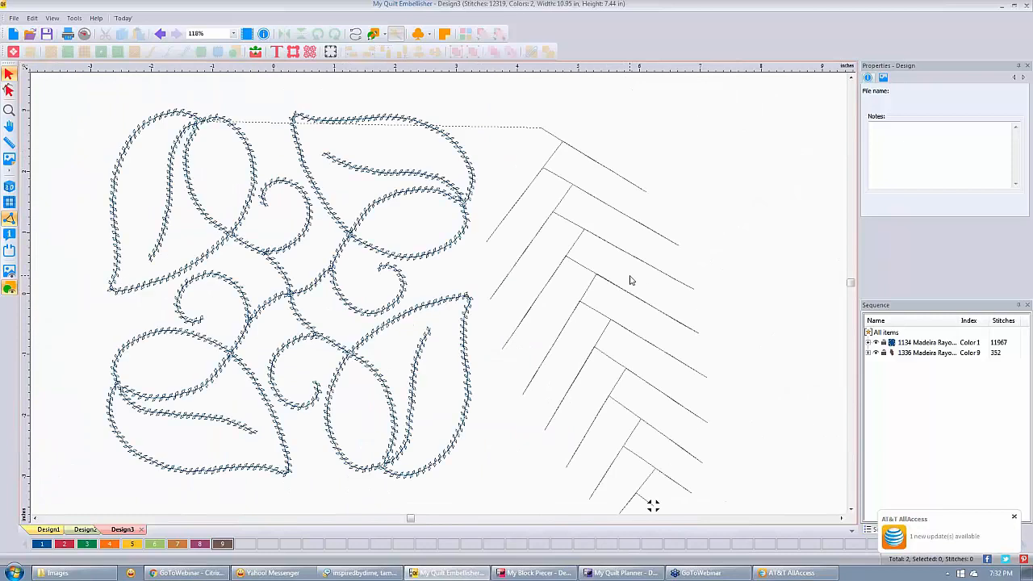
scroll(631, 280, "down", 1)
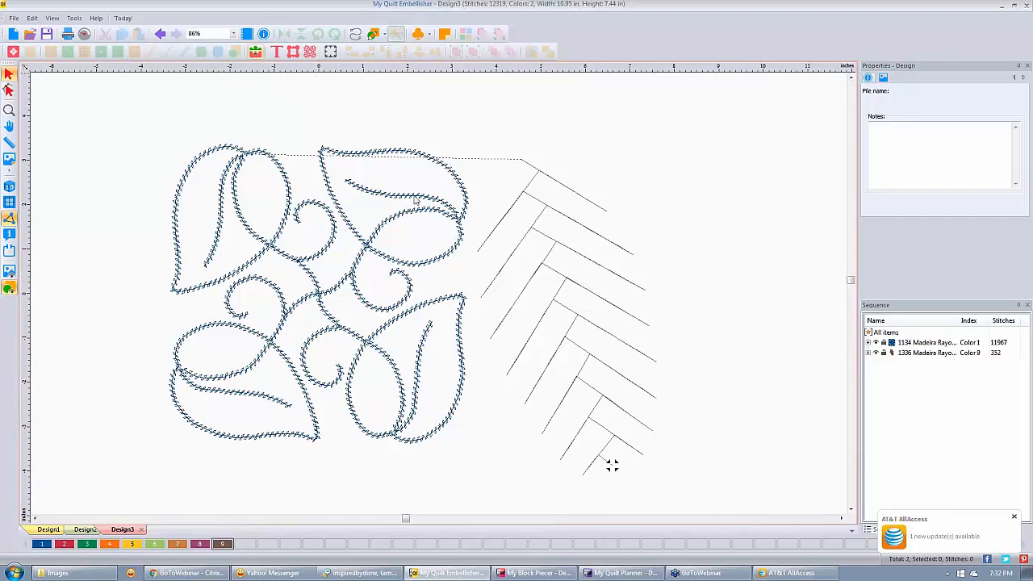
Select the leaf block to view its motif pattern 121 Run properties.
left_click(555, 181)
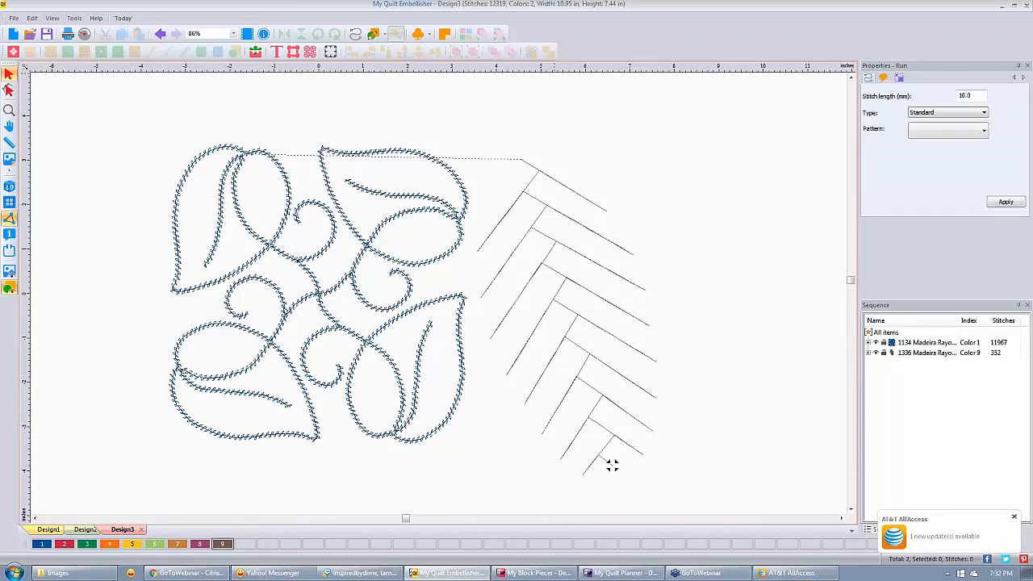
left_click(613, 466)
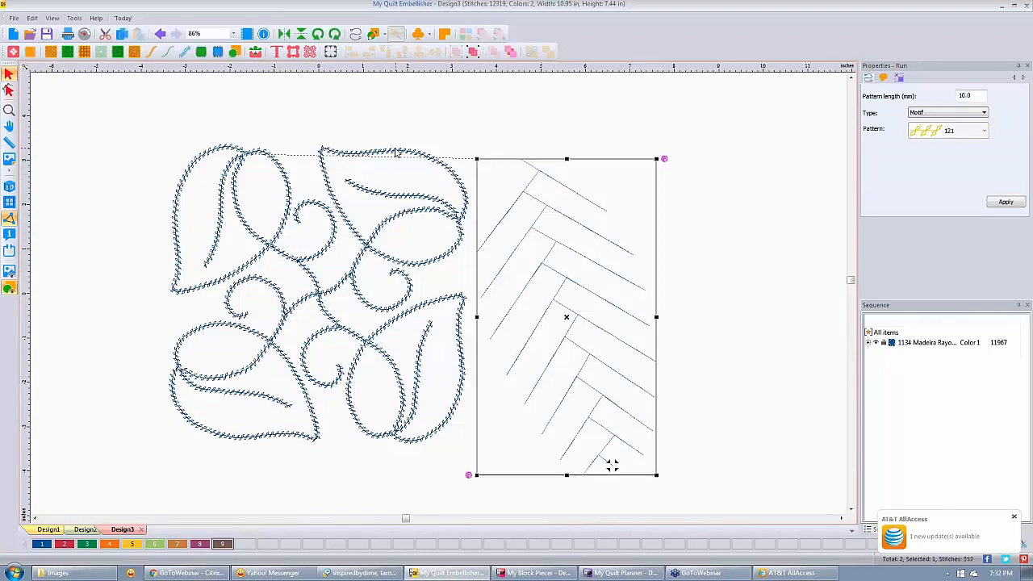
left_click(397, 152)
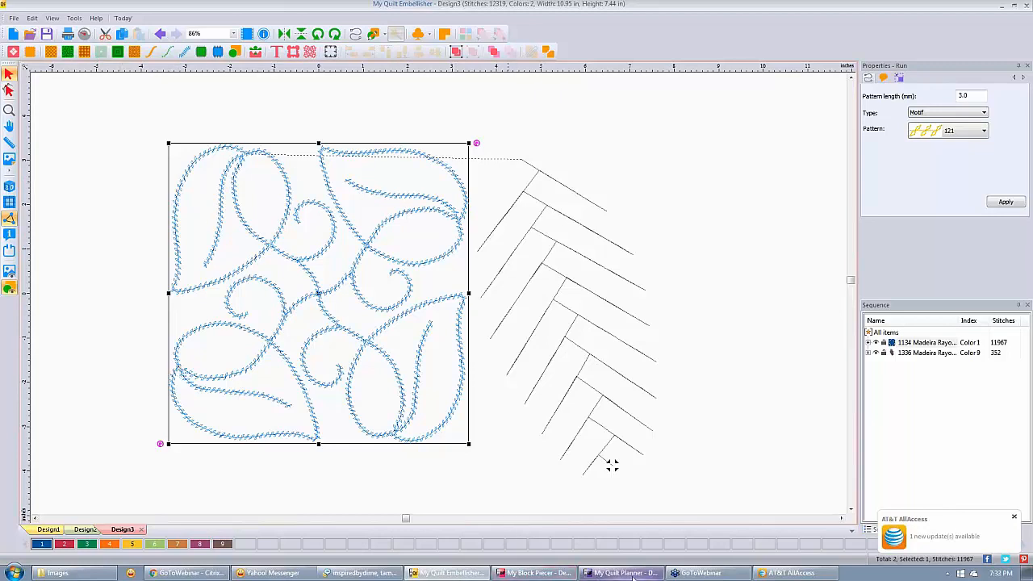
mouse_move(539, 578)
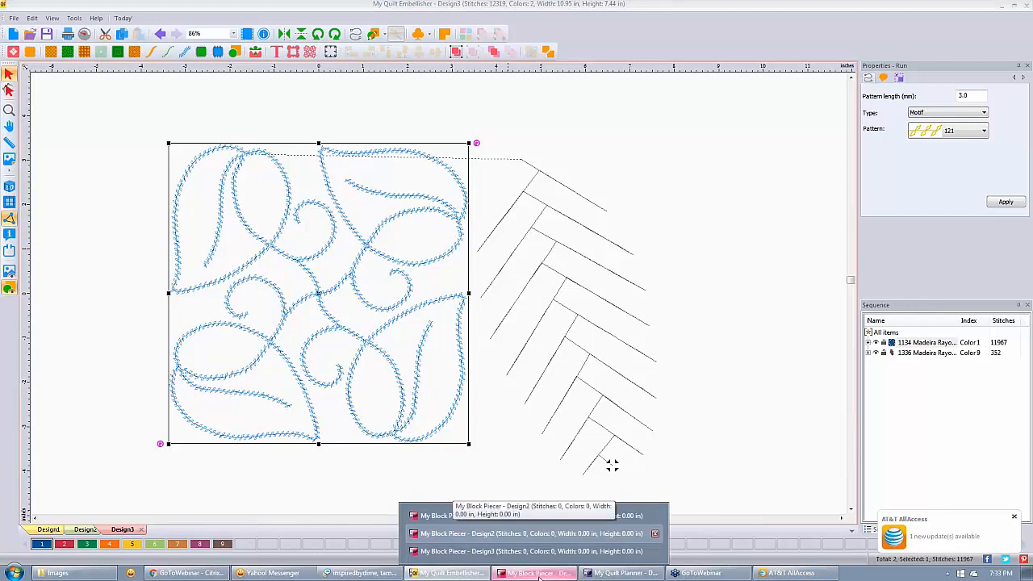
In Design2, load leaves.jpg as the backdrop image.
left_click(525, 534)
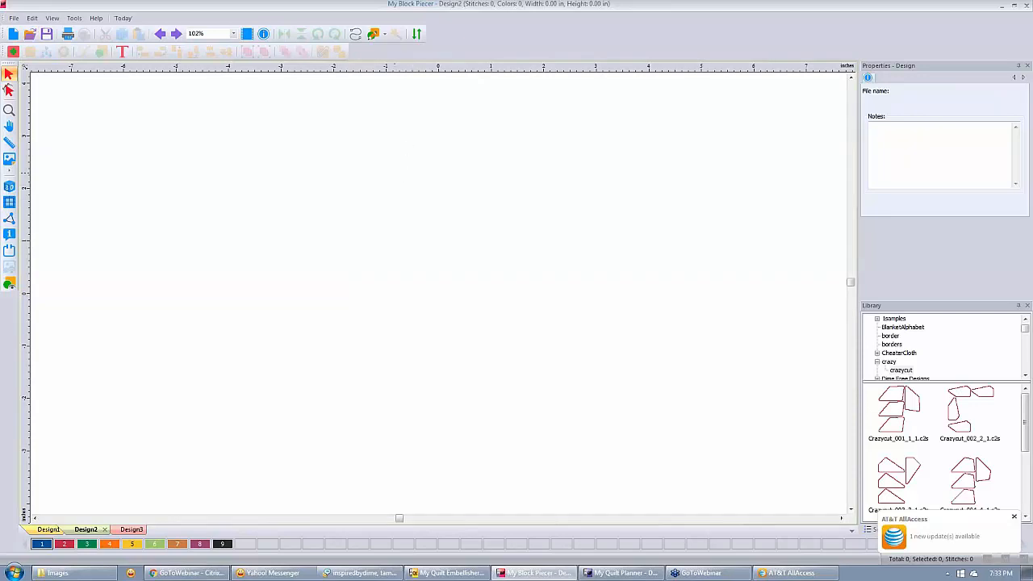
left_click(356, 36)
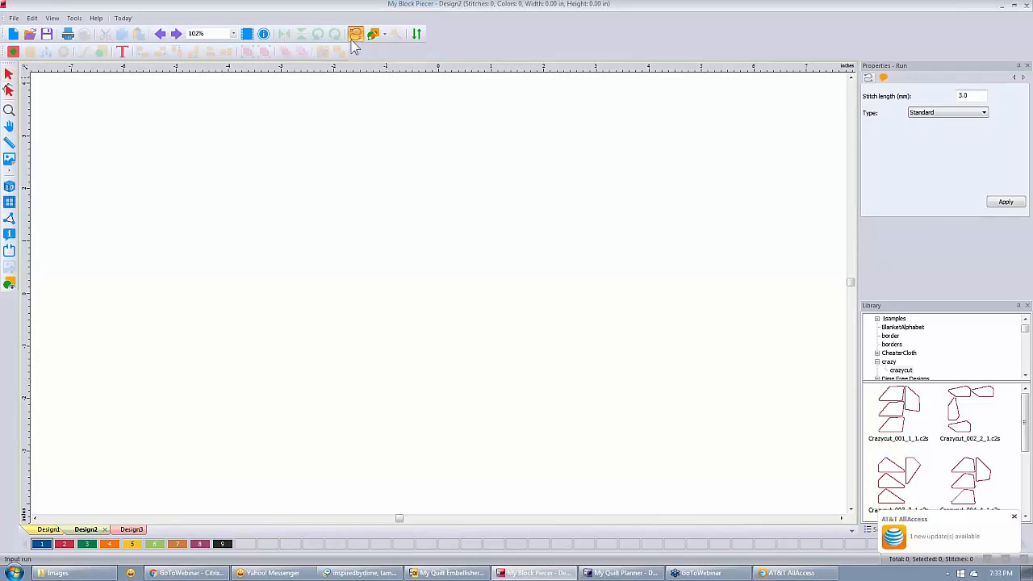
left_click(9, 160)
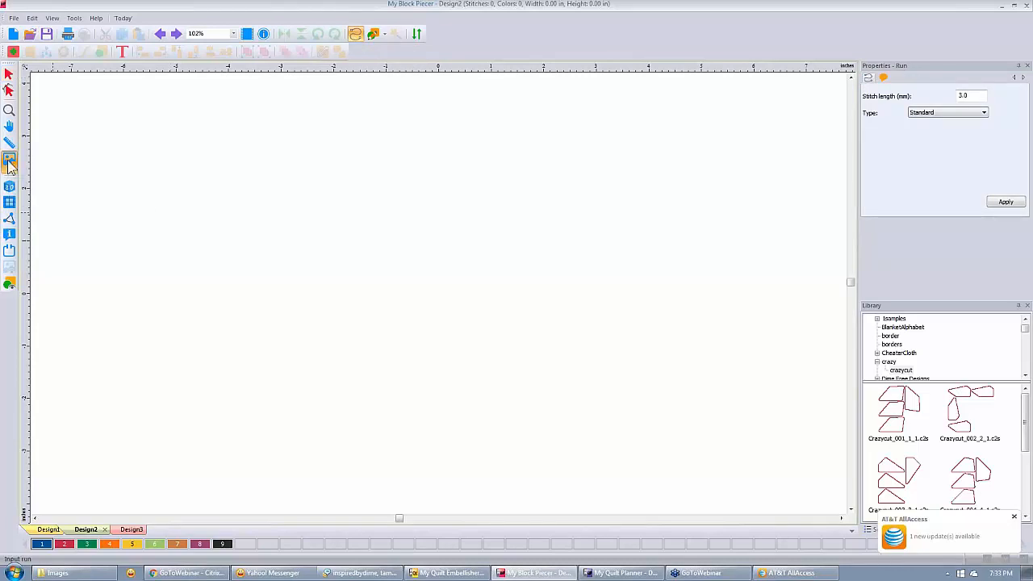
left_click_drag(434, 164, 436, 236)
left_click(252, 202)
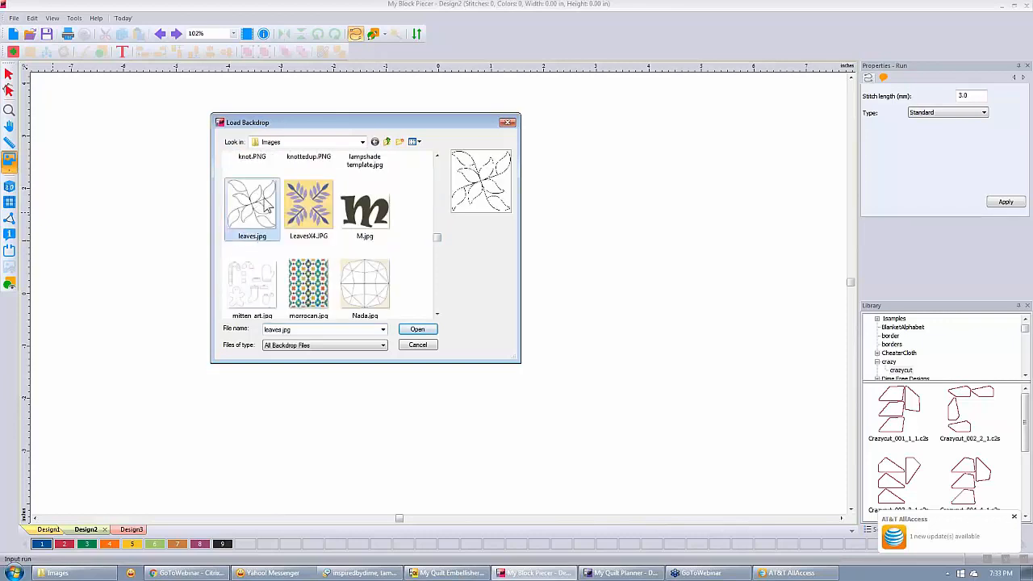
left_click(415, 331)
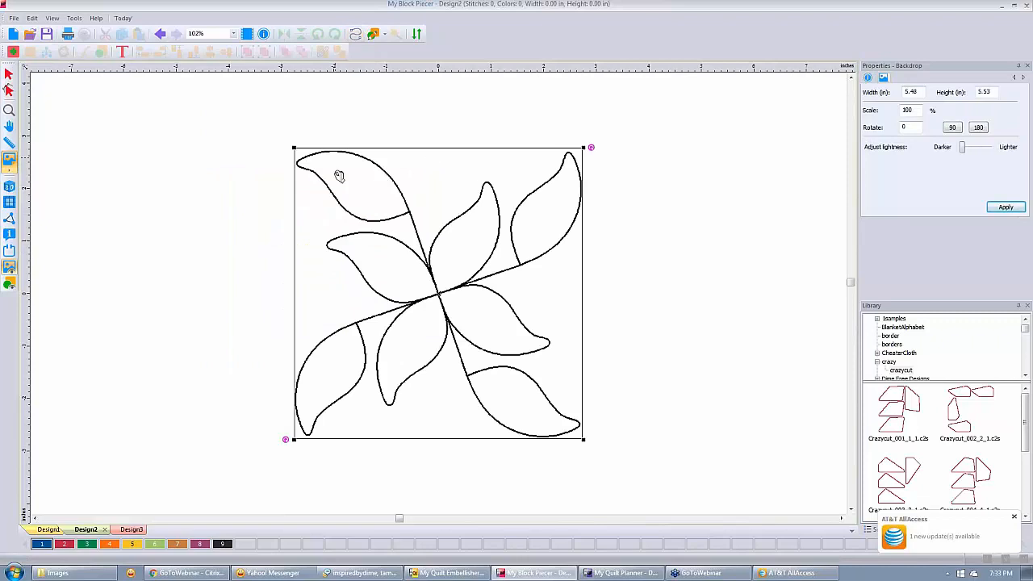
Zoom in on the leaf backdrop and select the Run tool.
scroll(339, 176, "up", 1)
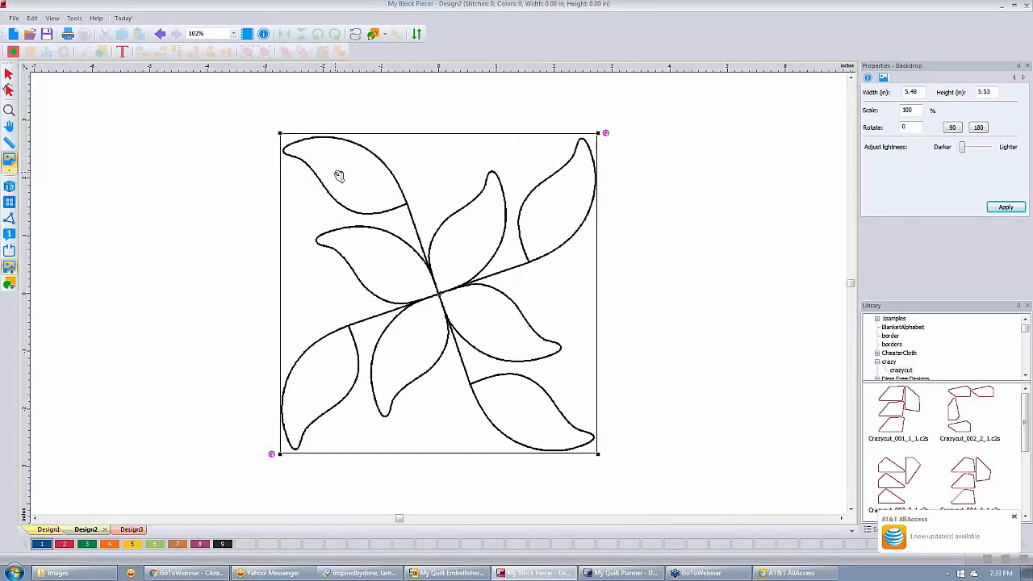
scroll(339, 175, "up", 7)
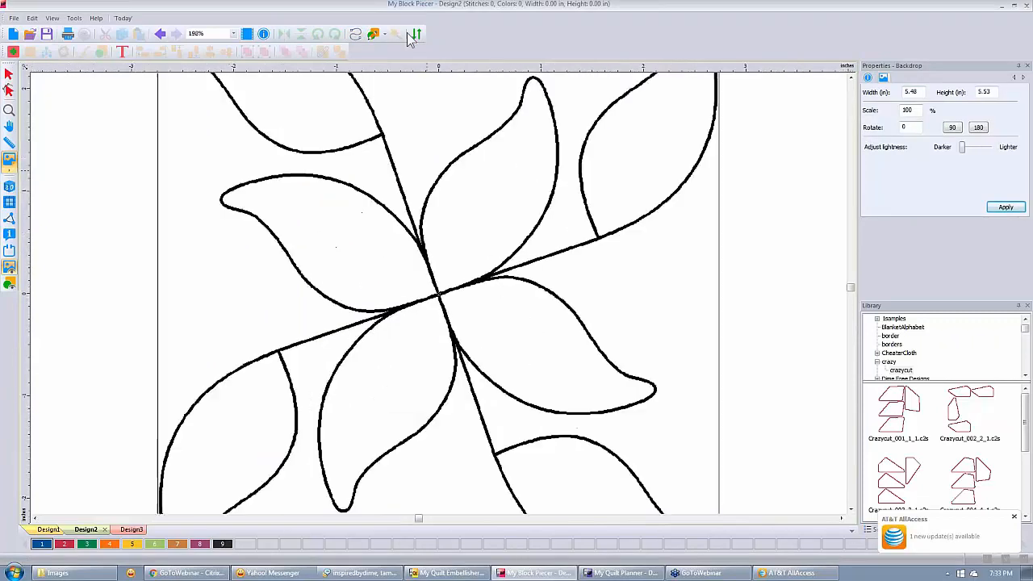
left_click(356, 33)
left_click(396, 33)
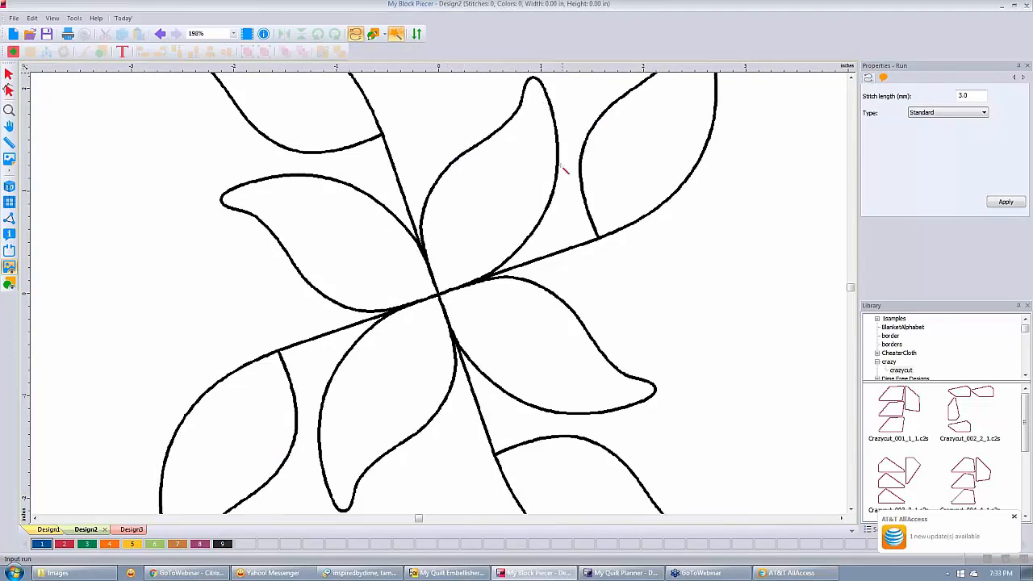
Create a 598-stitch running line from the leaf junction over the pinwheel leaves, shown as stitches.
left_click(482, 278)
left_click(482, 278)
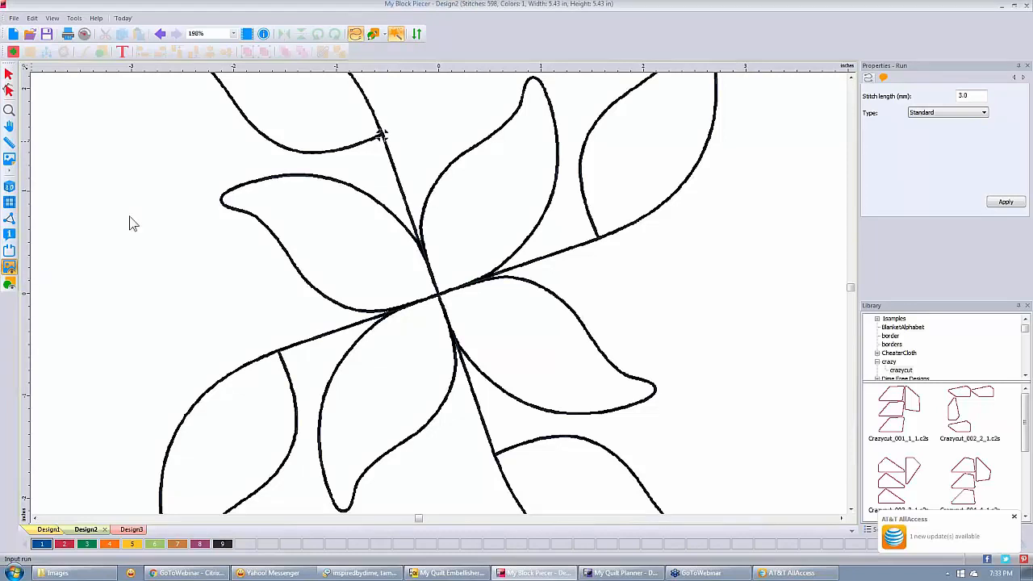
scroll(388, 161, "down", 2)
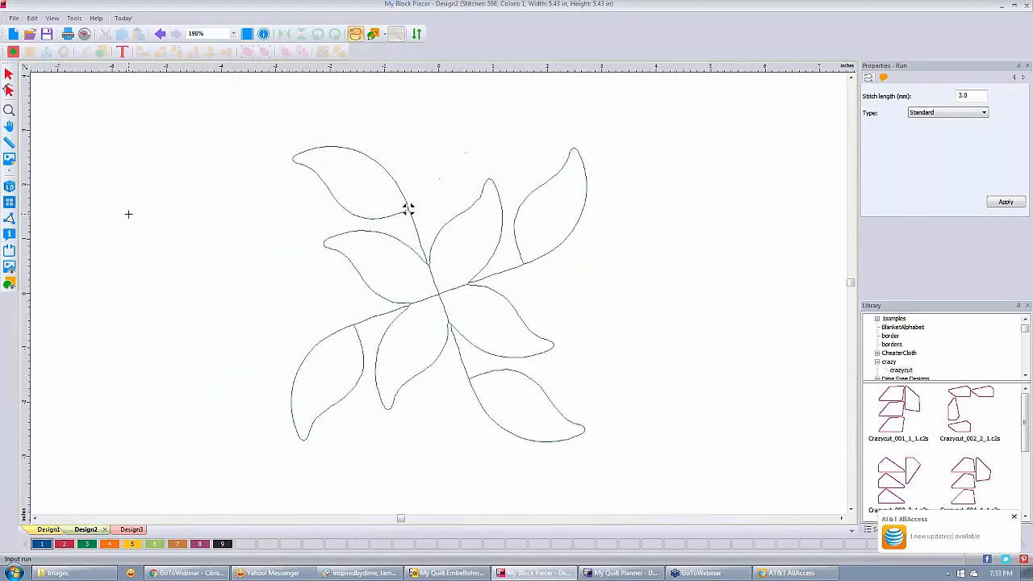
left_click(9, 185)
Check the run stitch Type list without changing it and switch to the empty Design3.
left_click(984, 113)
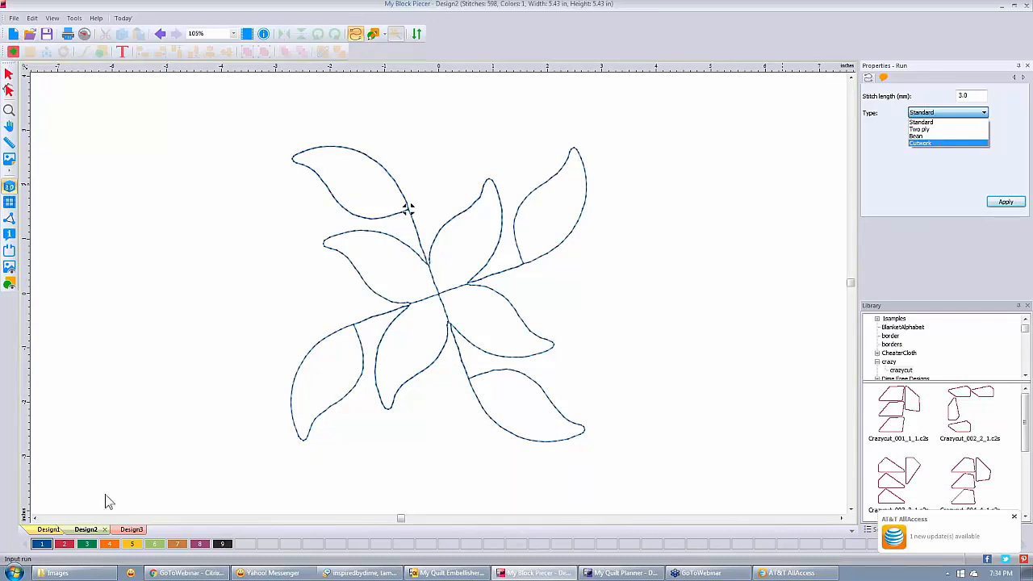
left_click(137, 537)
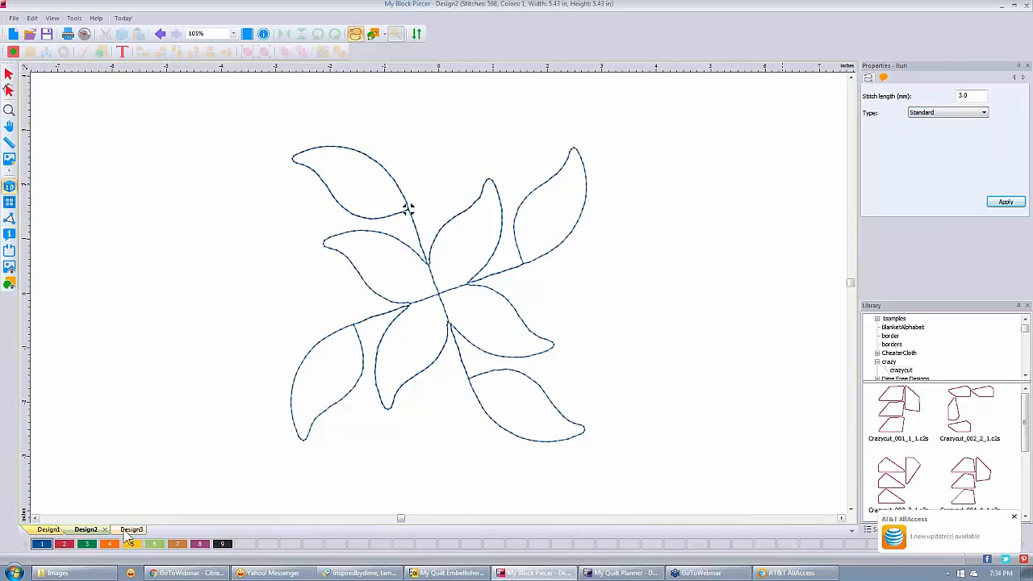
left_click(127, 537)
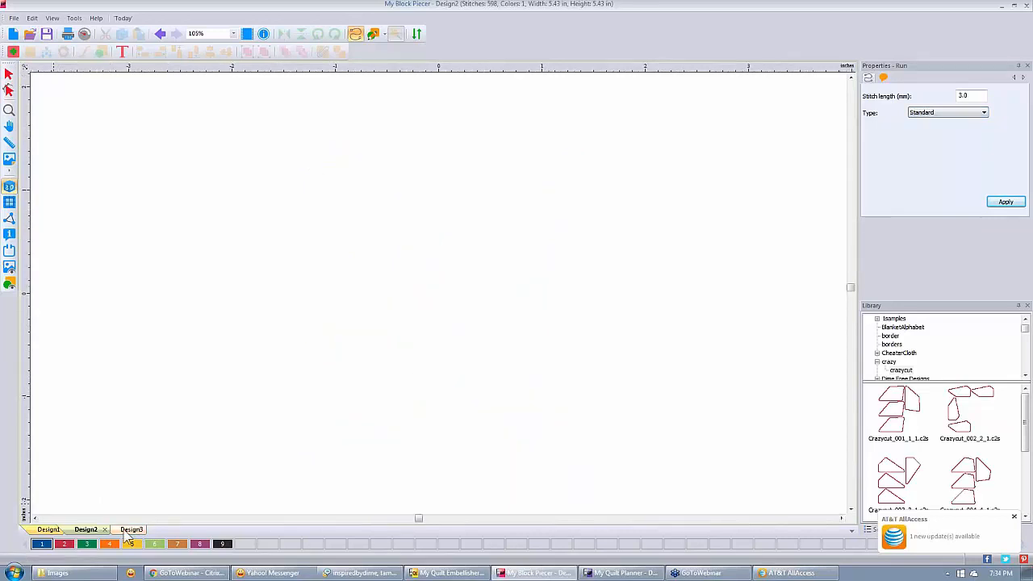
Load courthouse steps.jpg as Design3's backdrop, sized 8.00 × 10.64 in.
left_click(9, 160)
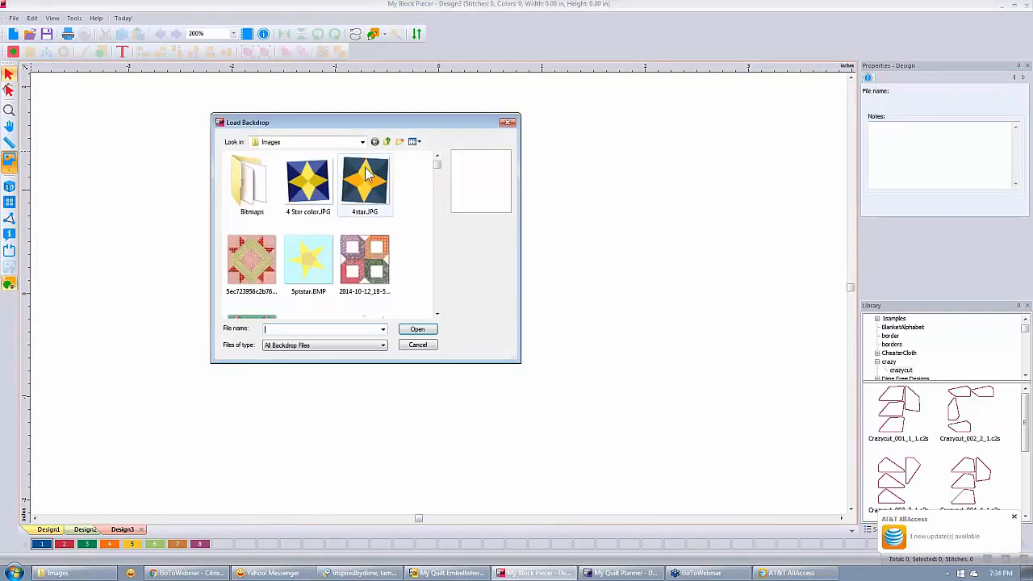
left_click(437, 315)
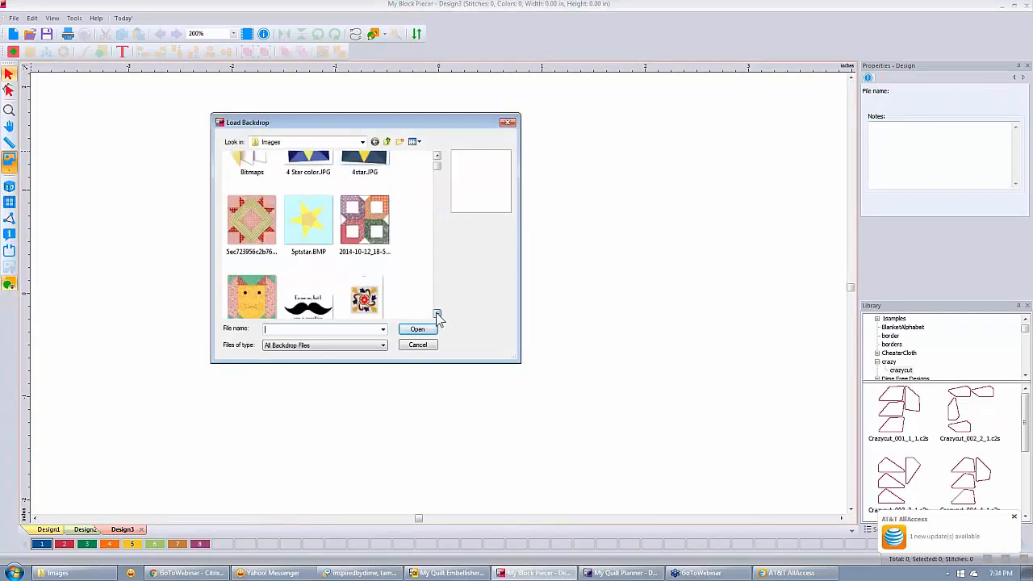
left_click(437, 315)
left_click(438, 315)
left_click(437, 315)
left_click(437, 315)
left_click(437, 315)
left_click(437, 315)
left_click(437, 315)
left_click(437, 315)
left_click(438, 315)
left_click(438, 315)
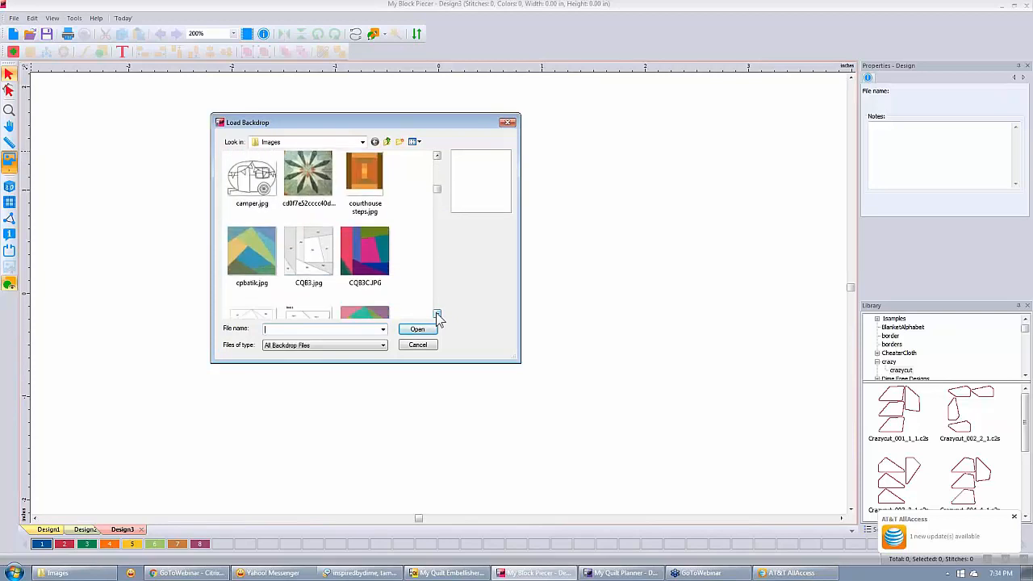
left_click(438, 314)
left_click(365, 166)
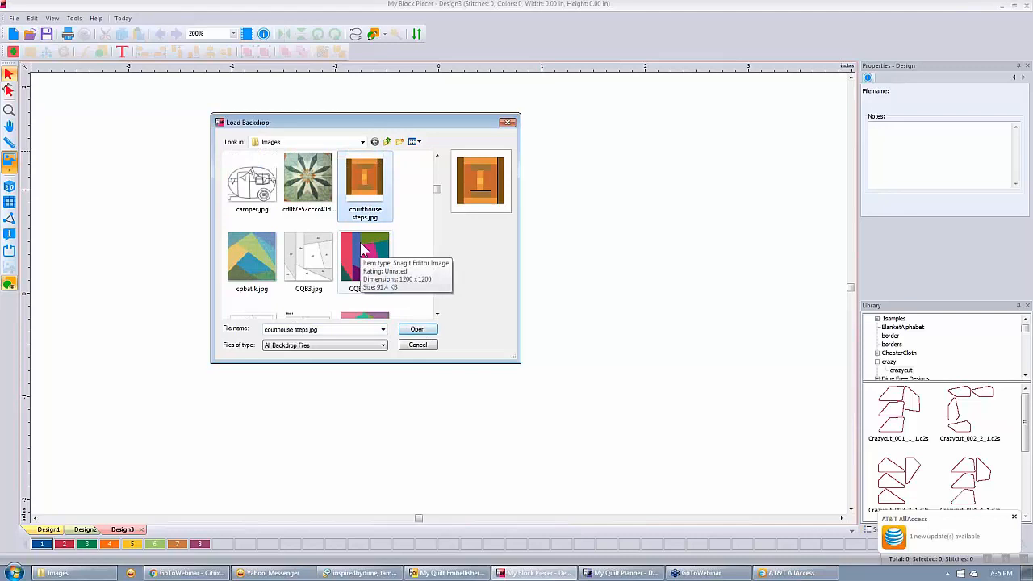
left_click(418, 331)
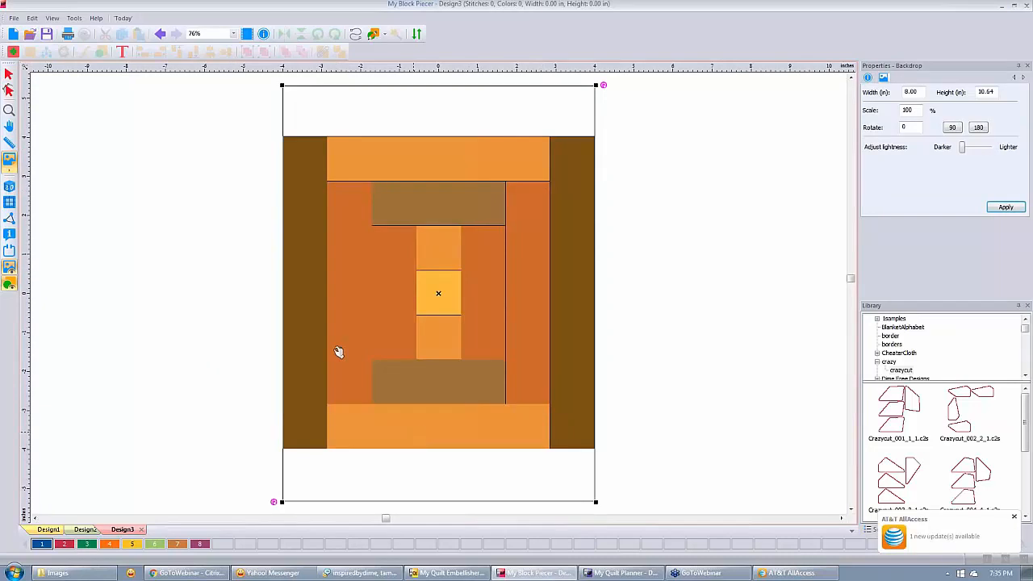
Define the backdrop scale by measuring down its left dark strip, keeping 8.00 × 10.64 in.
left_click(9, 160)
right_click(355, 211)
left_click(395, 228)
left_click_drag(306, 137, 306, 450)
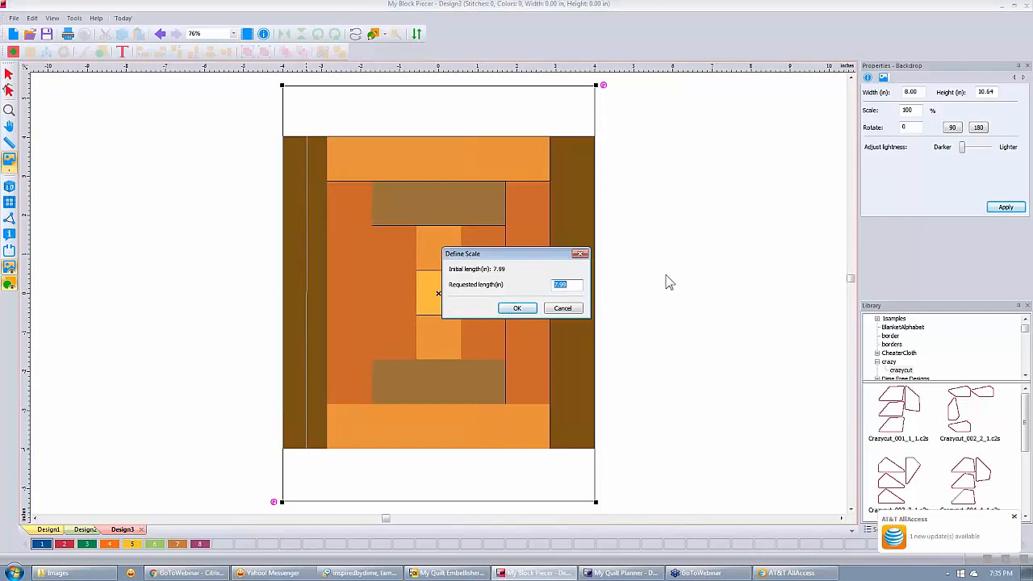
left_click(517, 308)
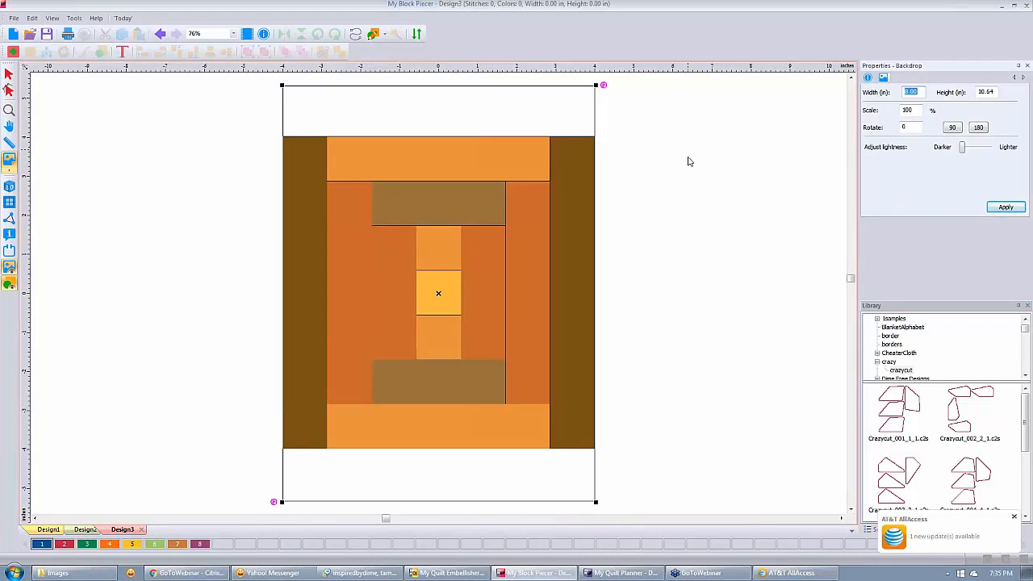
With the Artwork Fill tool, fill the centre square with yellow thread colour 5.
left_click(374, 36)
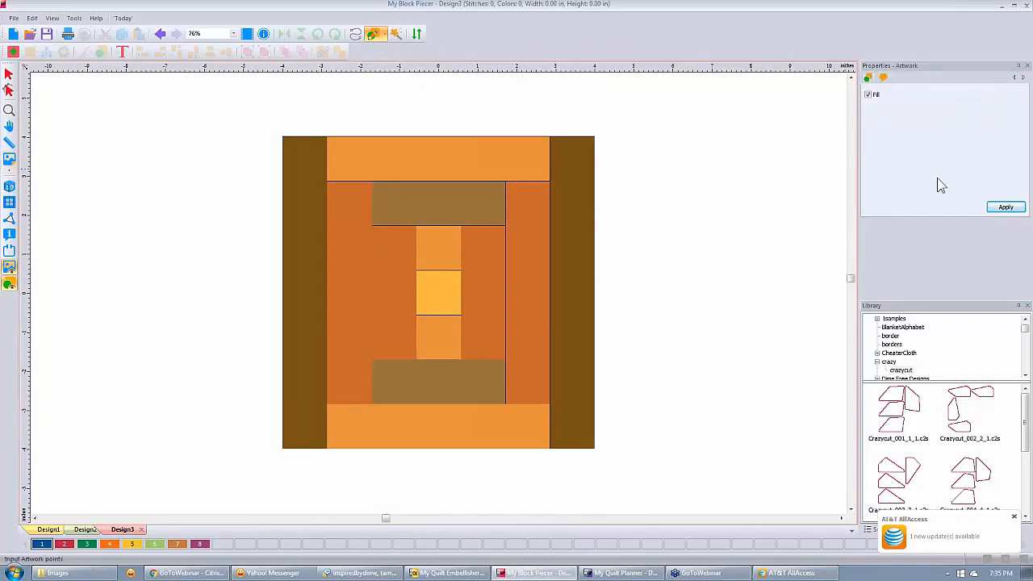
left_click(396, 36)
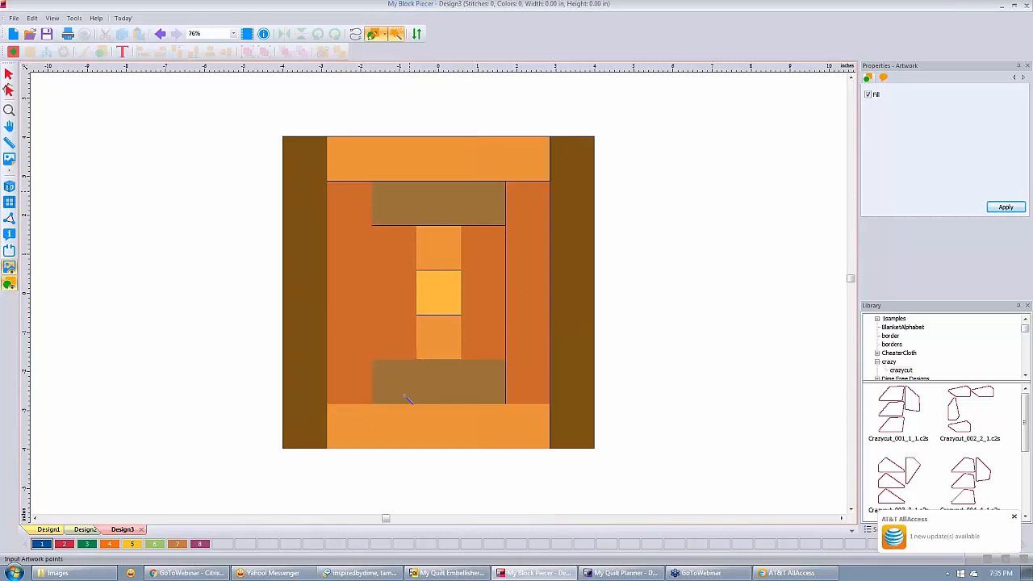
double_click(133, 546)
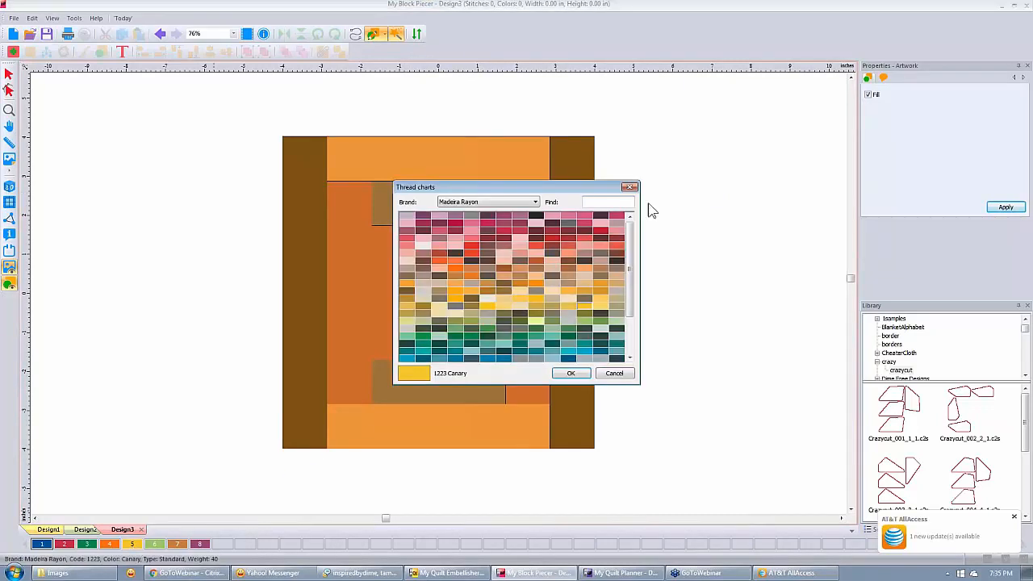
left_click(631, 187)
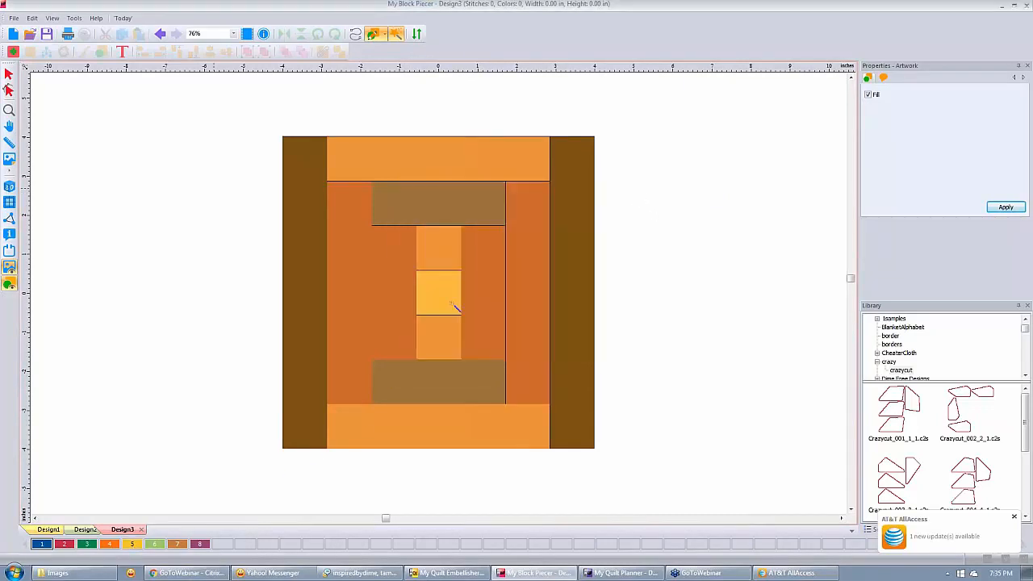
left_click(133, 545)
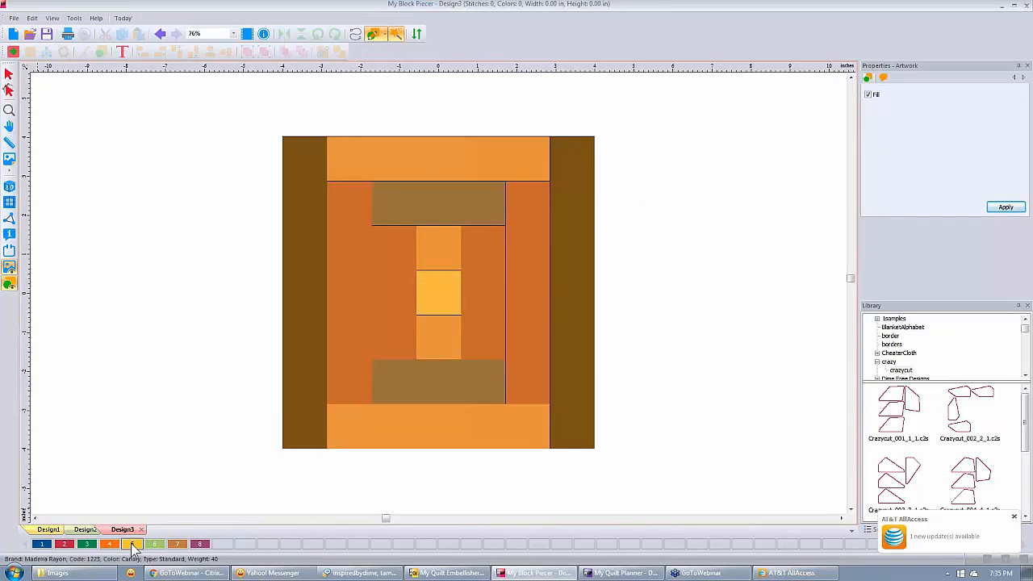
left_click(438, 293)
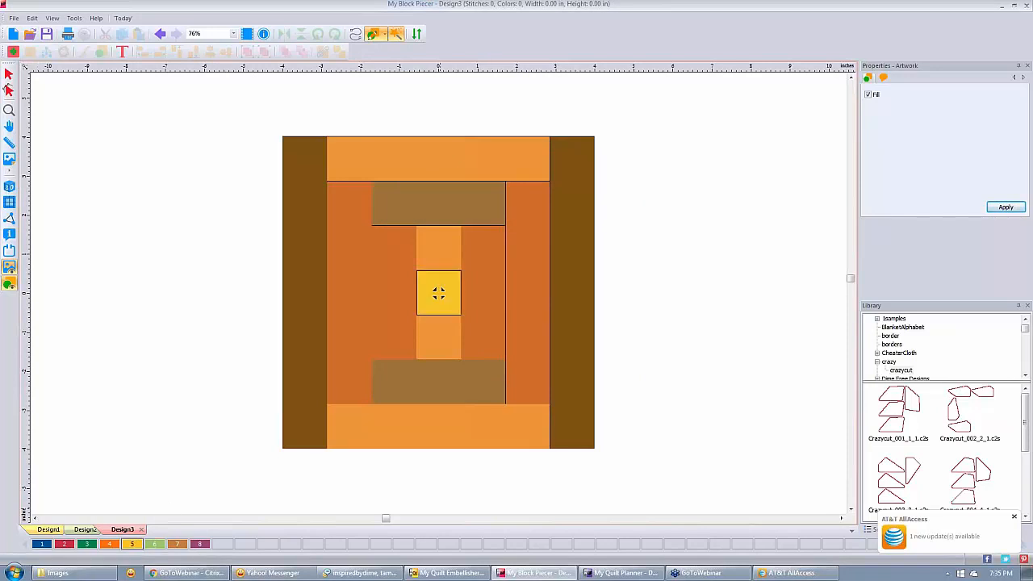
Fill the patches above and below the centre and the top and bottom strips orange (colour 4).
left_click(108, 547)
left_click(444, 246)
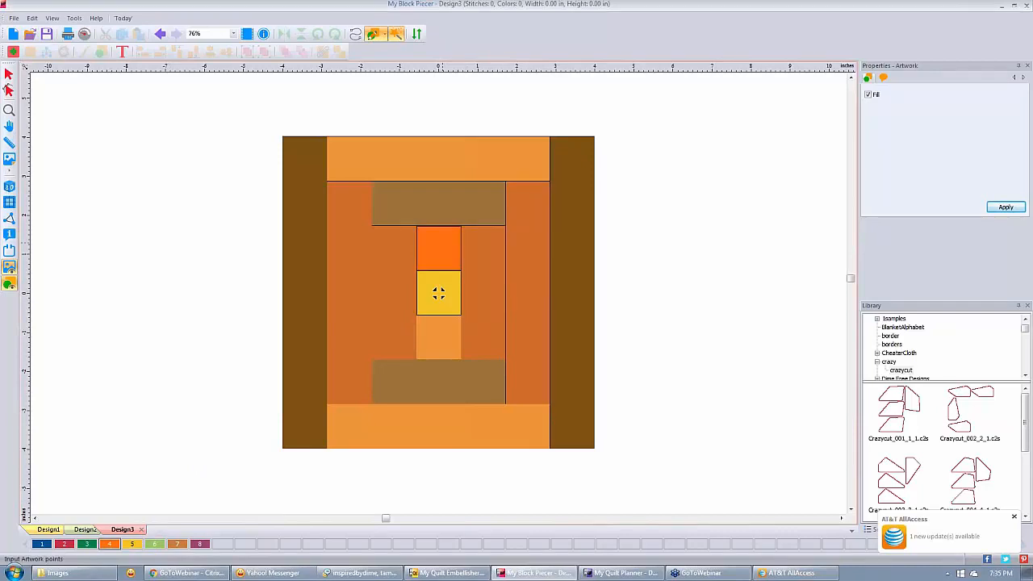
left_click(436, 331)
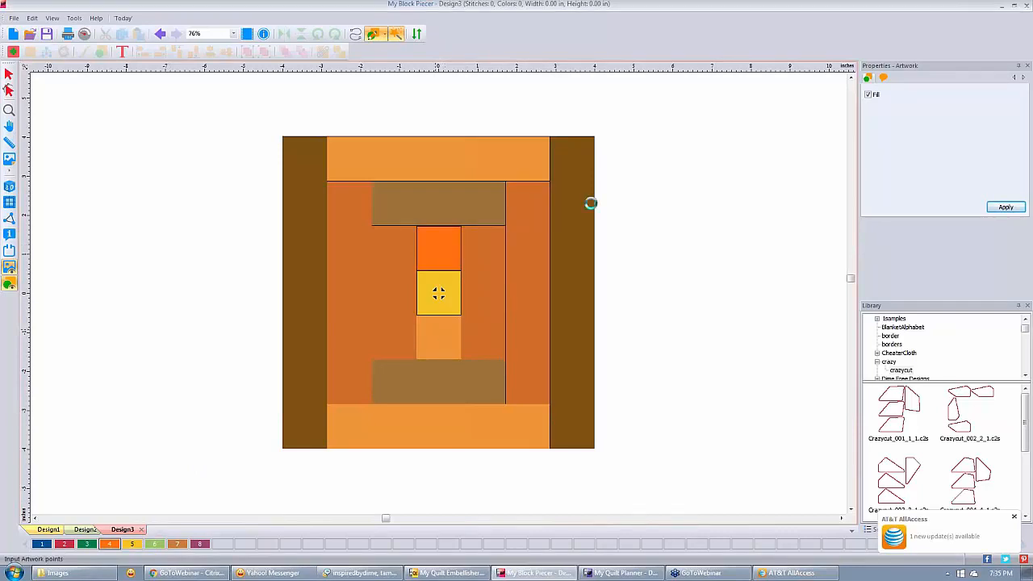
left_click(436, 154)
left_click(427, 431)
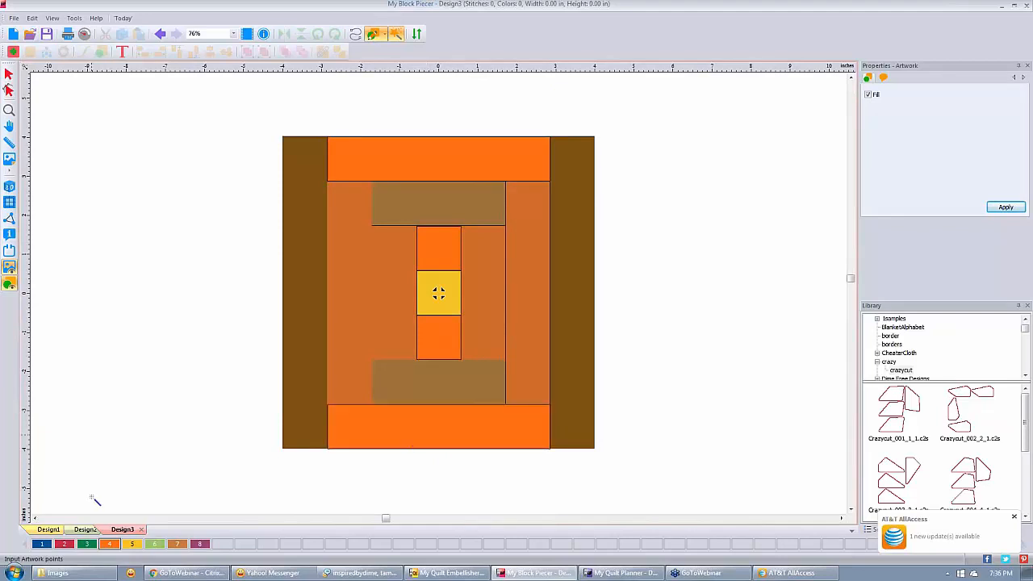
left_click(176, 543)
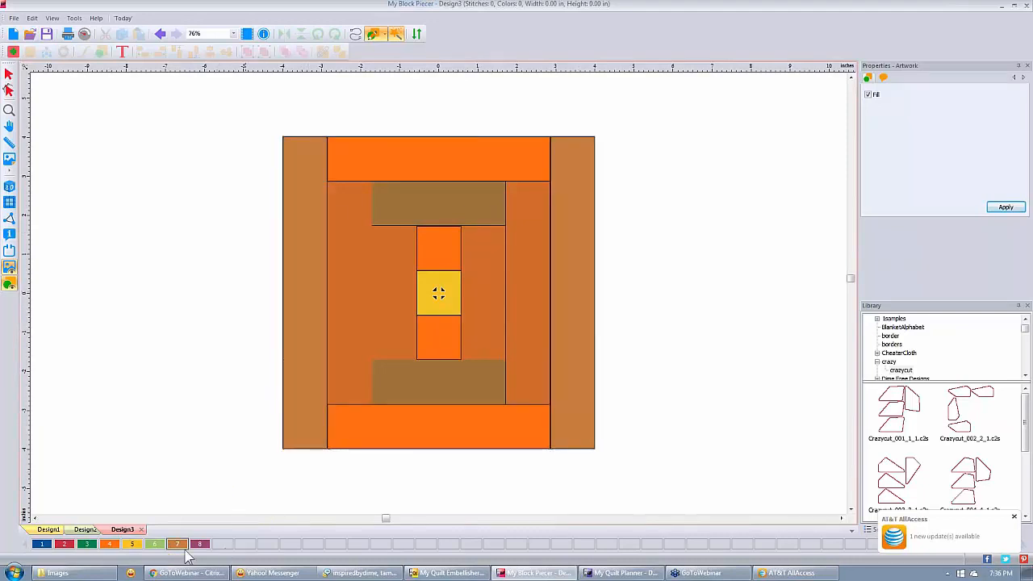
Set thread colour 7 to Madeira Rayon 1173 Autumn Gold.
double_click(198, 545)
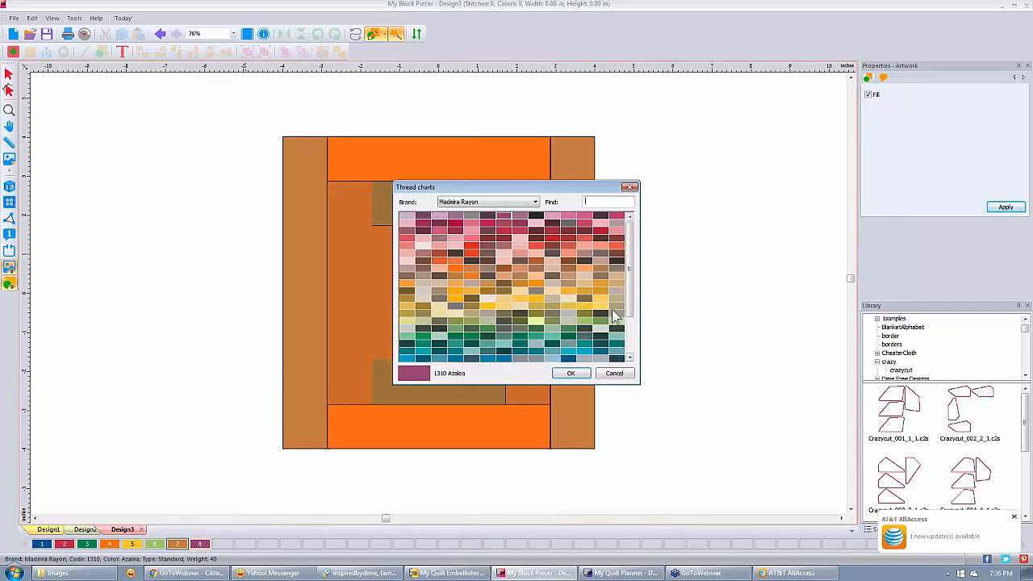
left_click(519, 284)
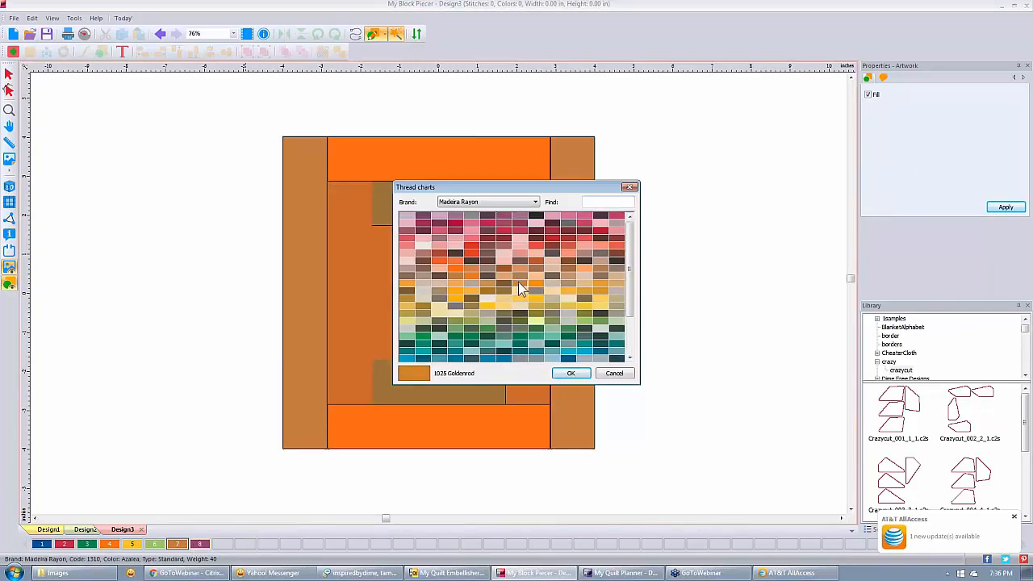
left_click(485, 284)
left_click(471, 266)
left_click(452, 266)
left_click(453, 272)
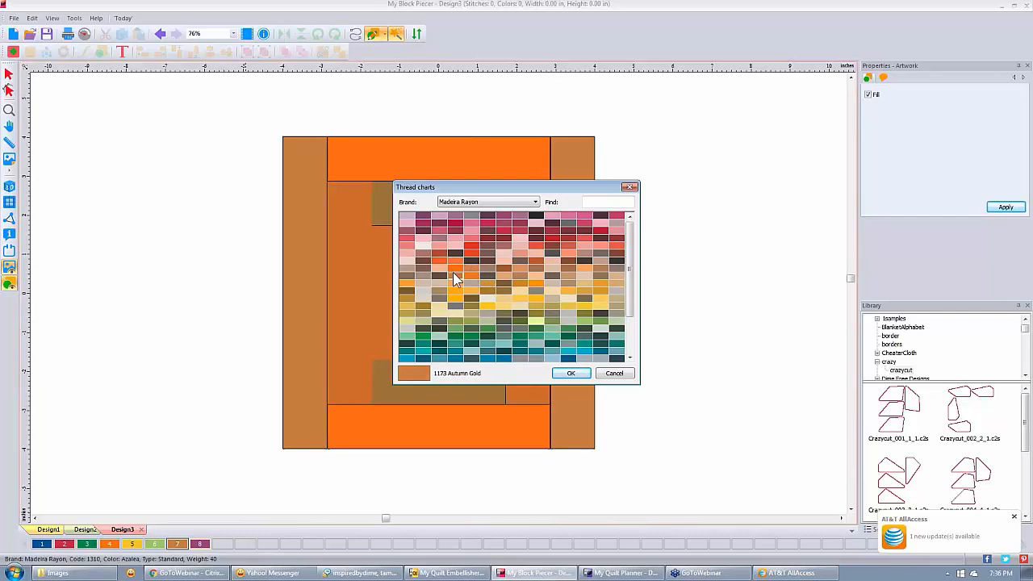
left_click(573, 373)
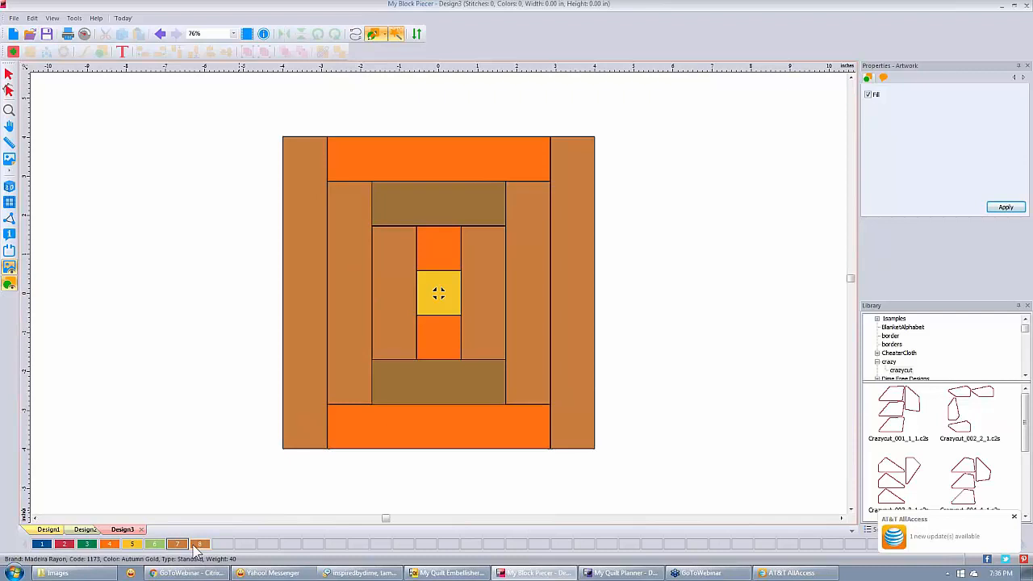
Set thread colour 8 to 1157 Dark Avocado.
double_click(196, 545)
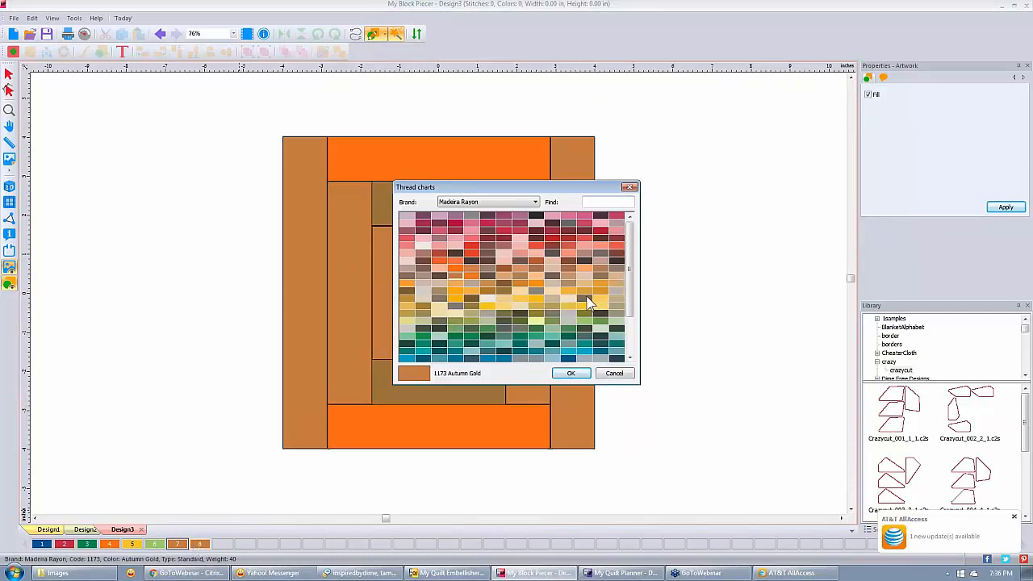
left_click(585, 298)
left_click(572, 373)
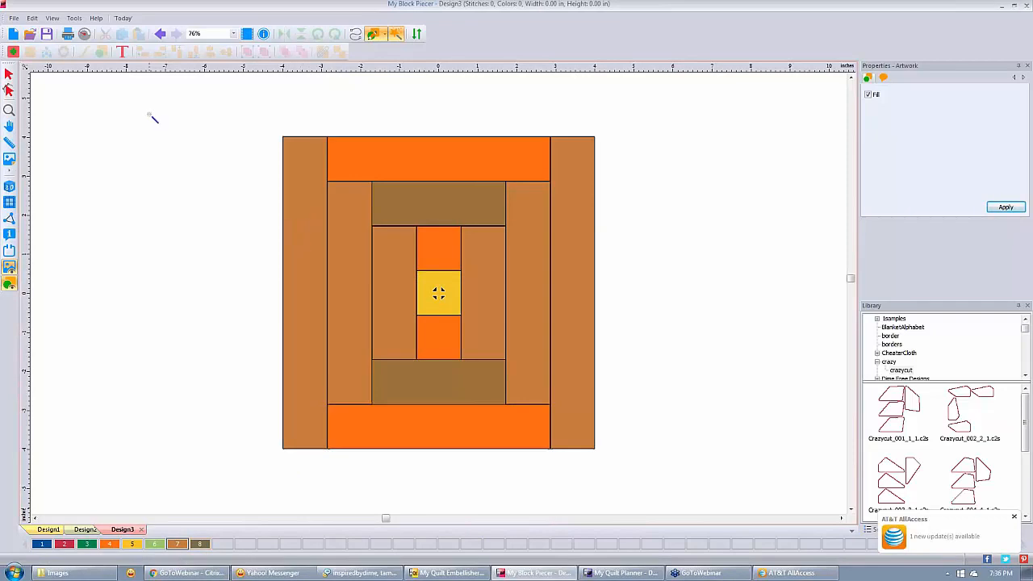
left_click(9, 74)
Select both outer side strips in the Sequence list and recolour them to colour 8, Dark Avocado.
double_click(200, 545)
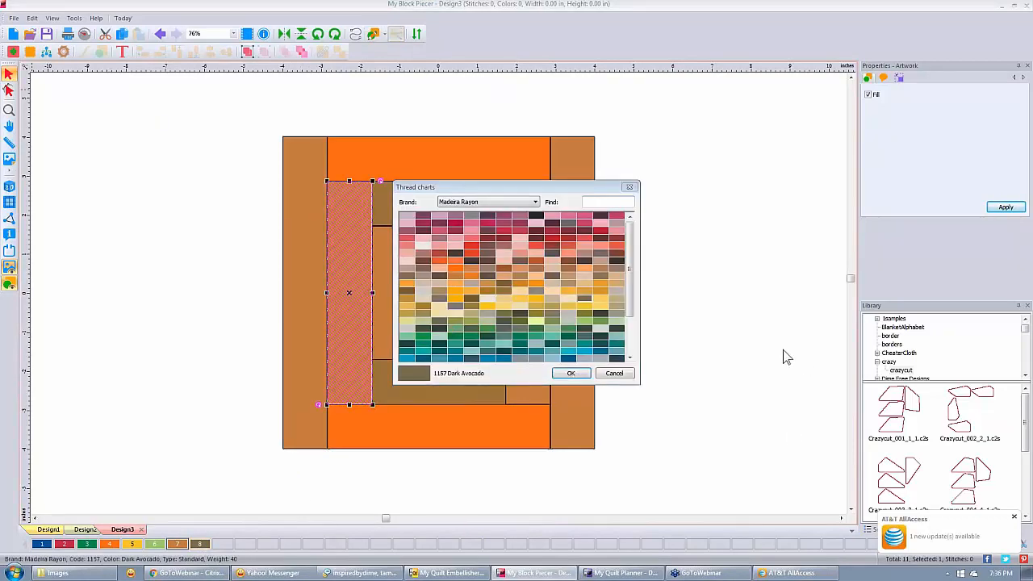
left_click(616, 373)
left_click(675, 217)
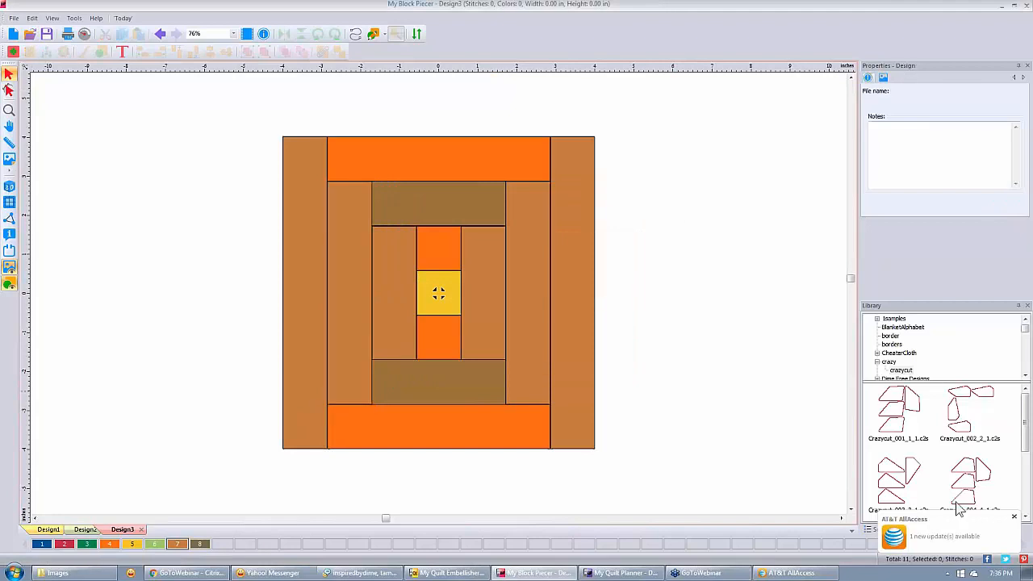
left_click(1015, 518)
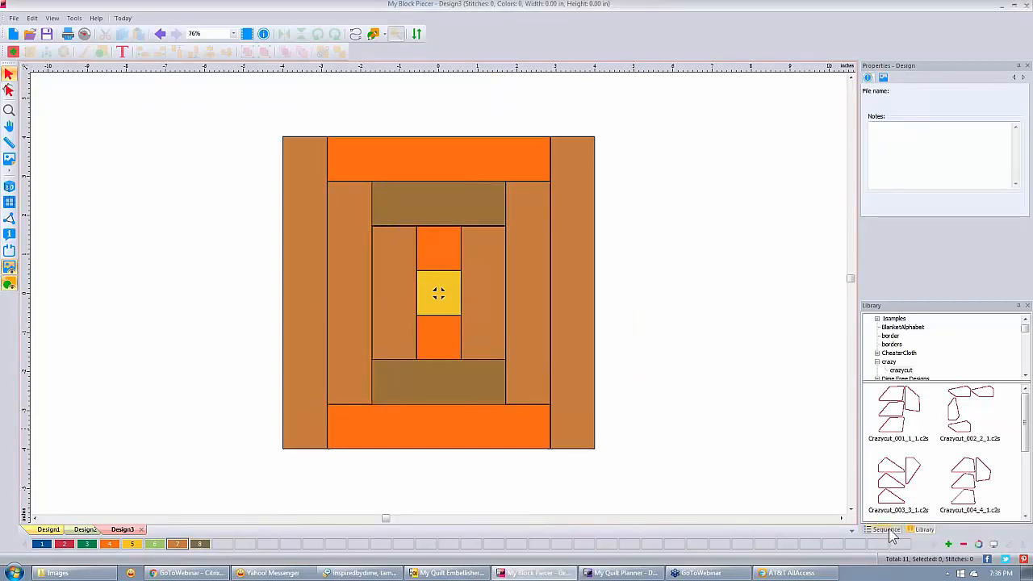
left_click(885, 529)
left_click(908, 414)
left_click(899, 375)
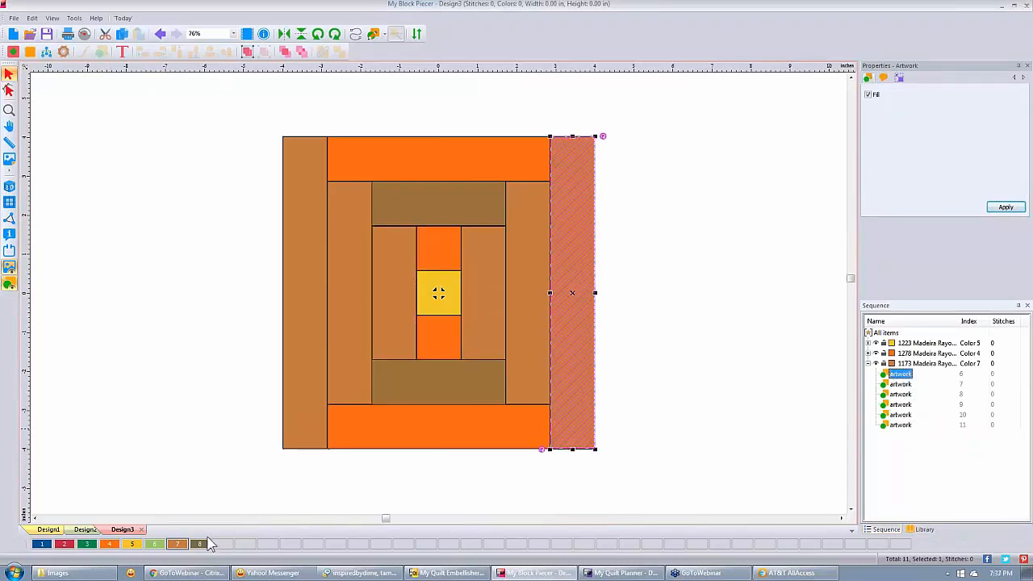
left_click(204, 543)
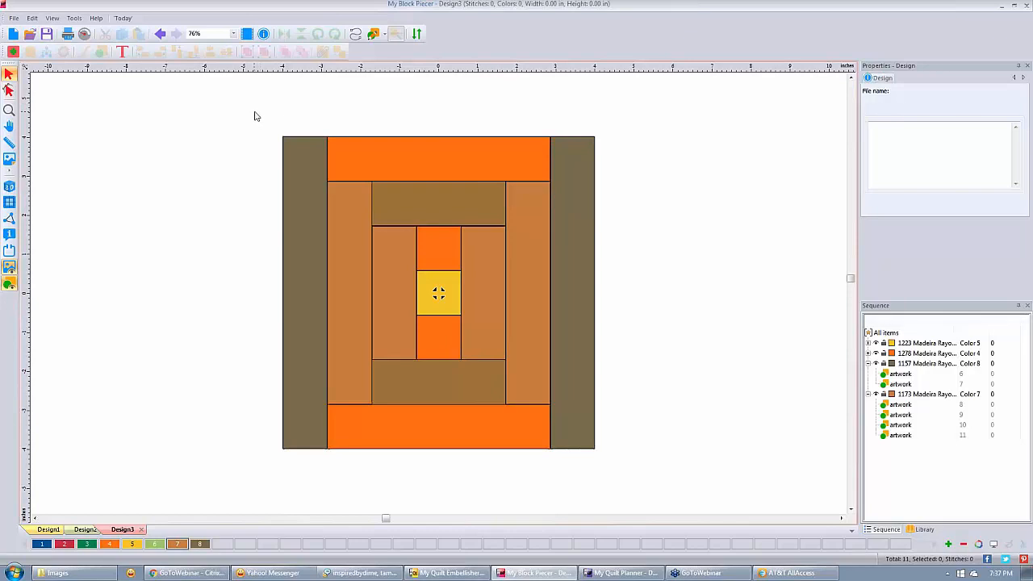
Select the whole block and preview its workflow with pieces numbered 1 to 11, then close it.
left_click_drag(254, 116, 669, 491)
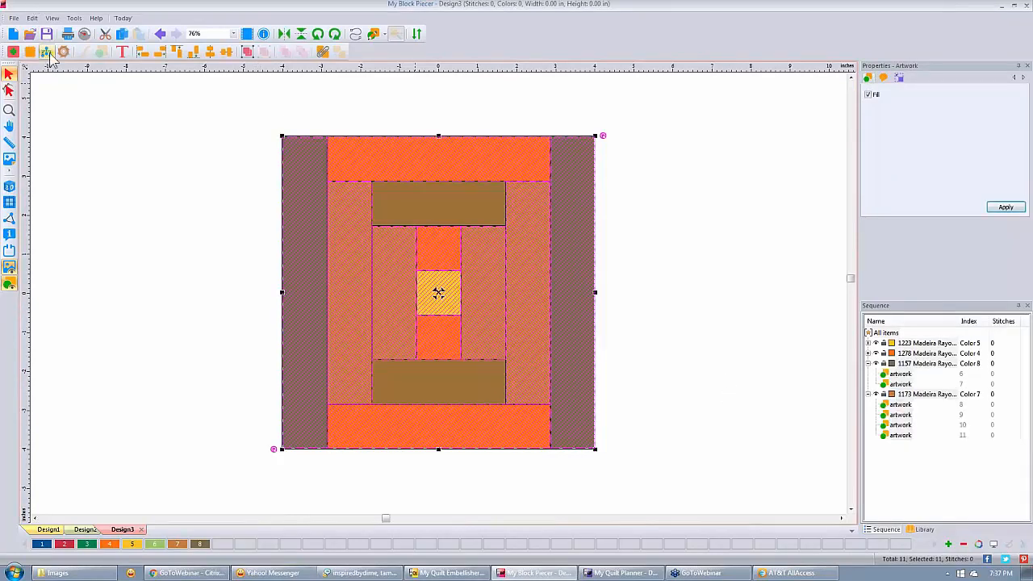
left_click(46, 53)
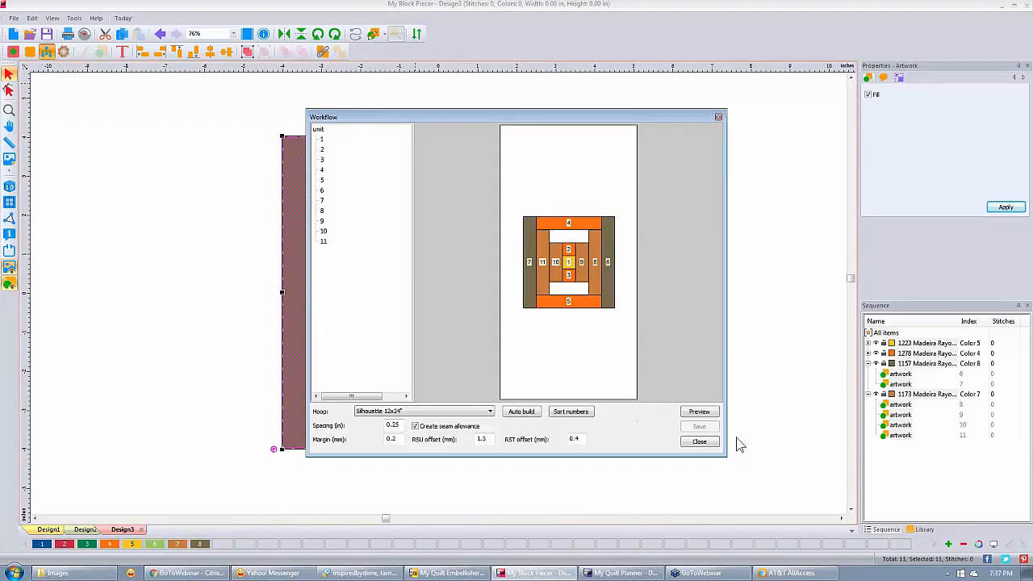
left_click(699, 443)
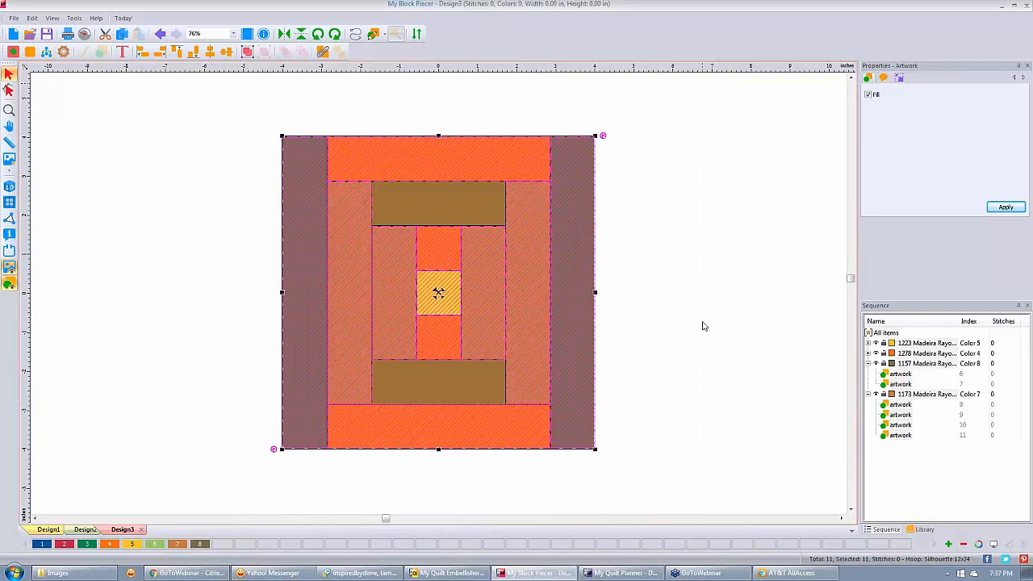
Fill the top and bottom inner strips with Dark Avocado (swatch 8) artwork pieces.
left_click(702, 326)
left_click(199, 543)
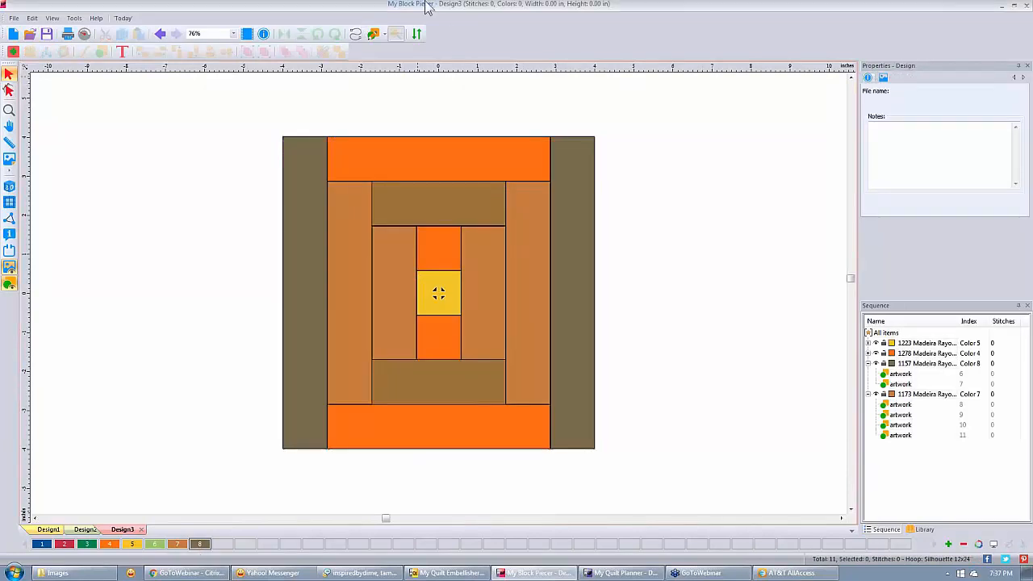
left_click(371, 35)
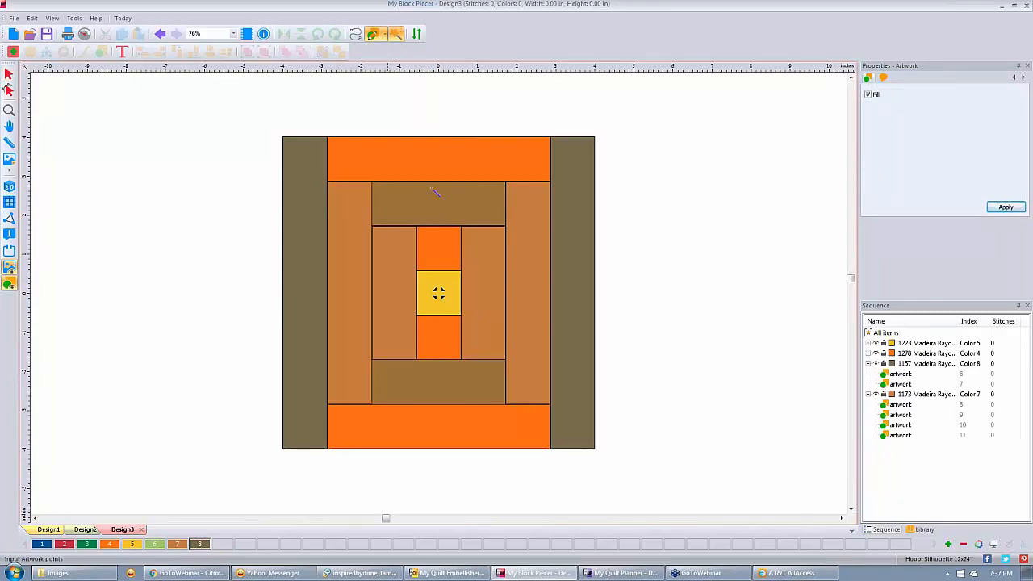
left_click(447, 211)
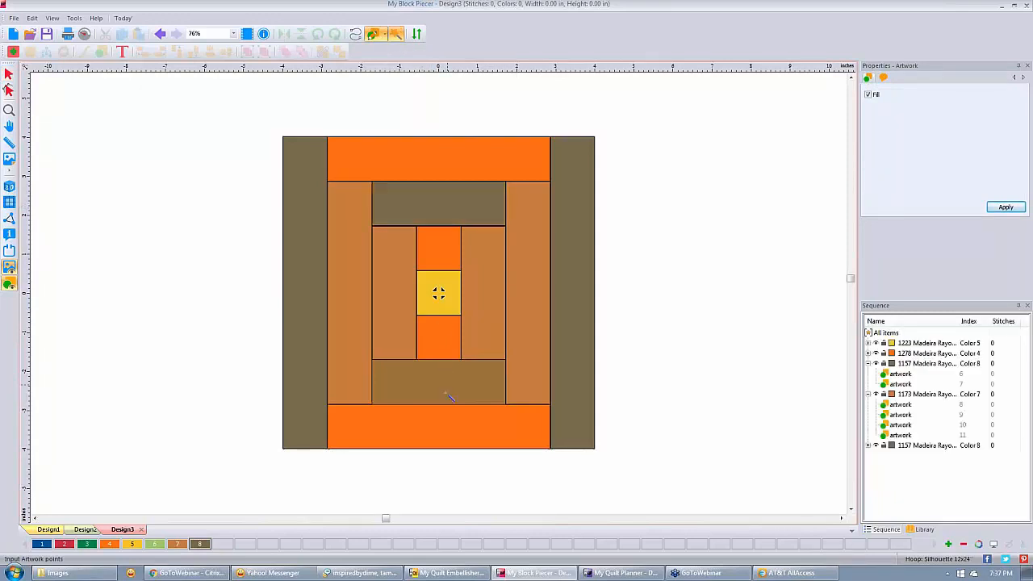
left_click(446, 390)
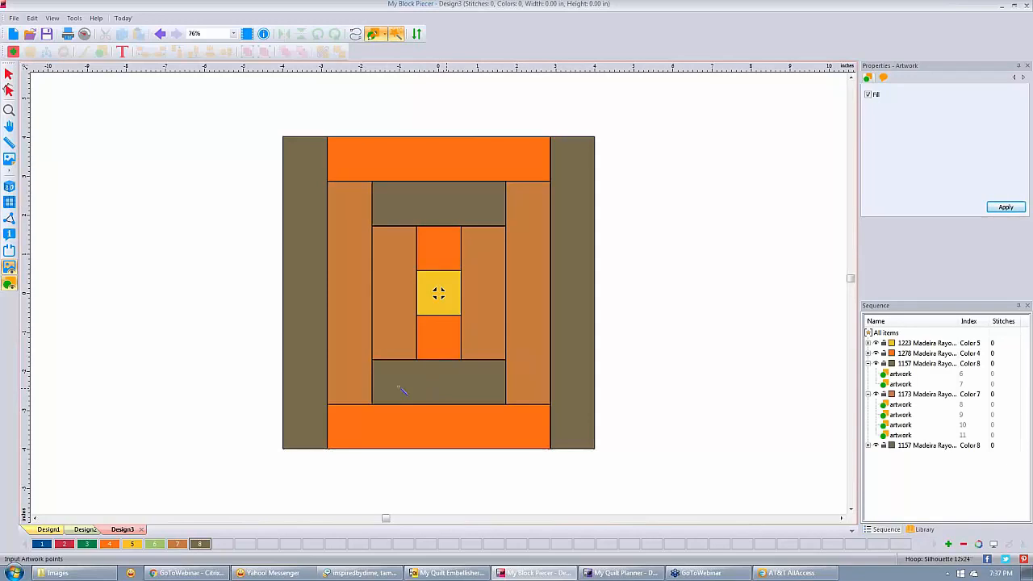
Undo an accidental fill removal on the bottom strip, redo the edits, and select the whole block.
left_click(8, 268)
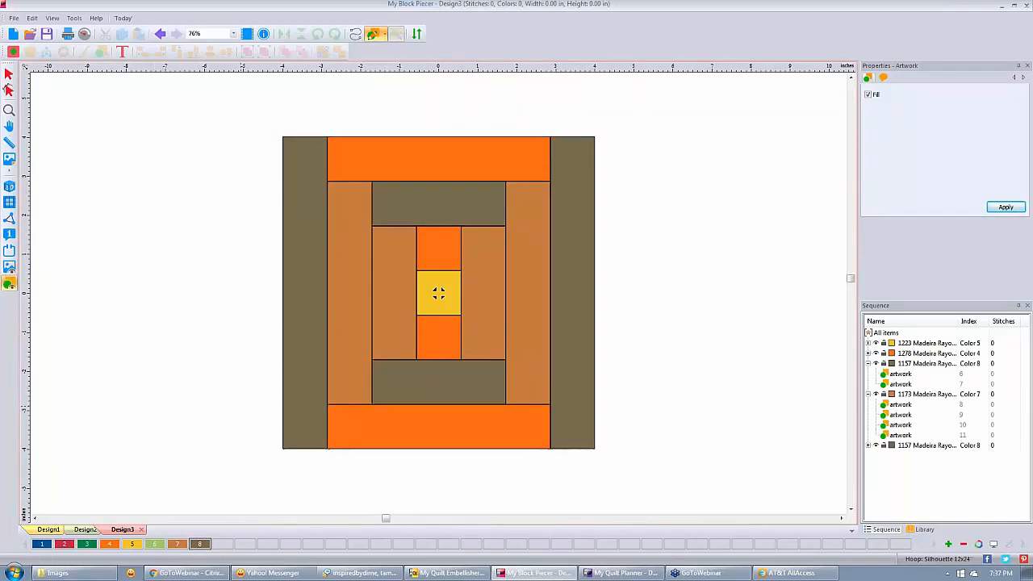
left_click(439, 381)
key("ctrl+z")
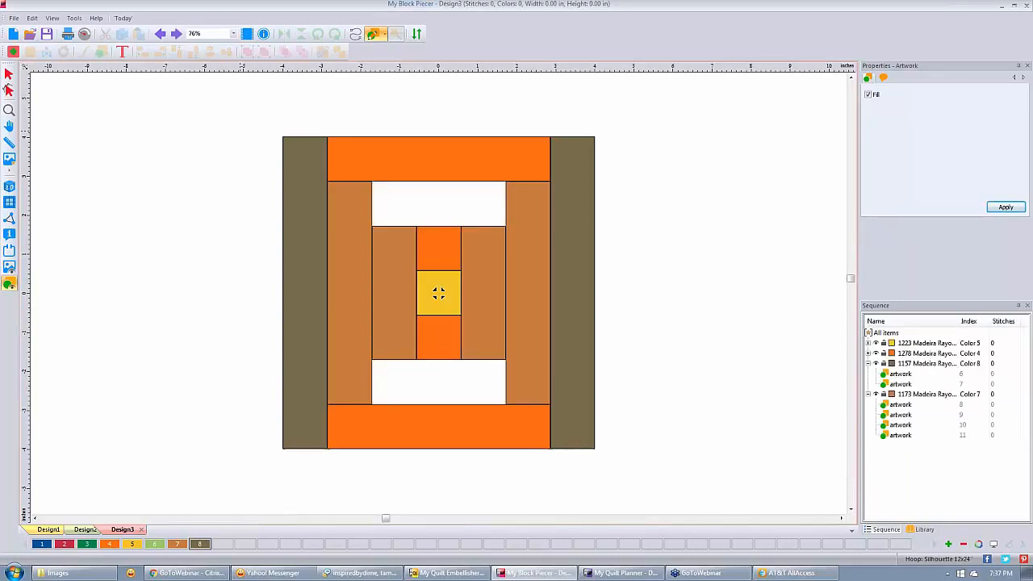
left_click(177, 34)
left_click(177, 34)
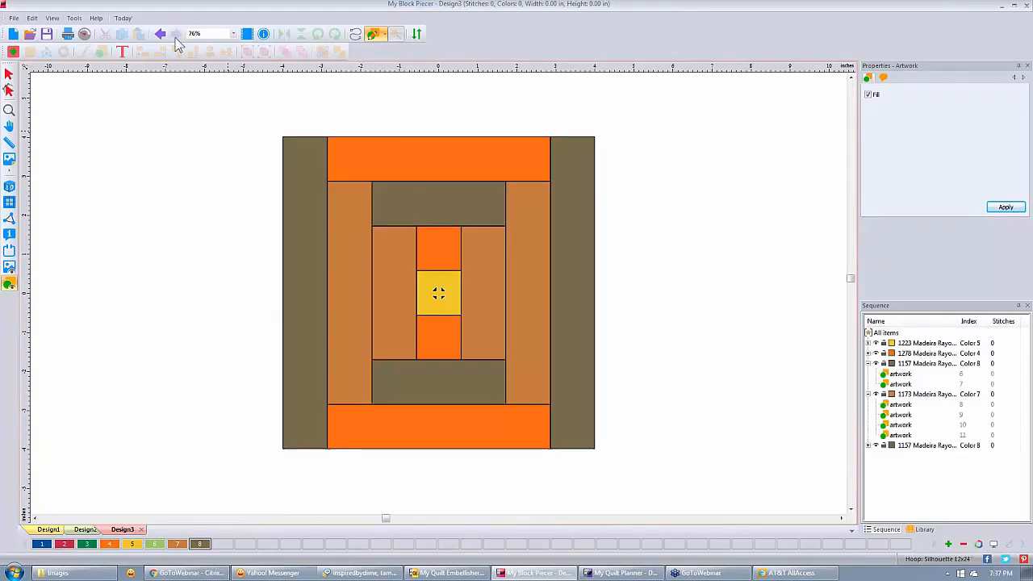
left_click(8, 75)
left_click_drag(258, 113, 697, 511)
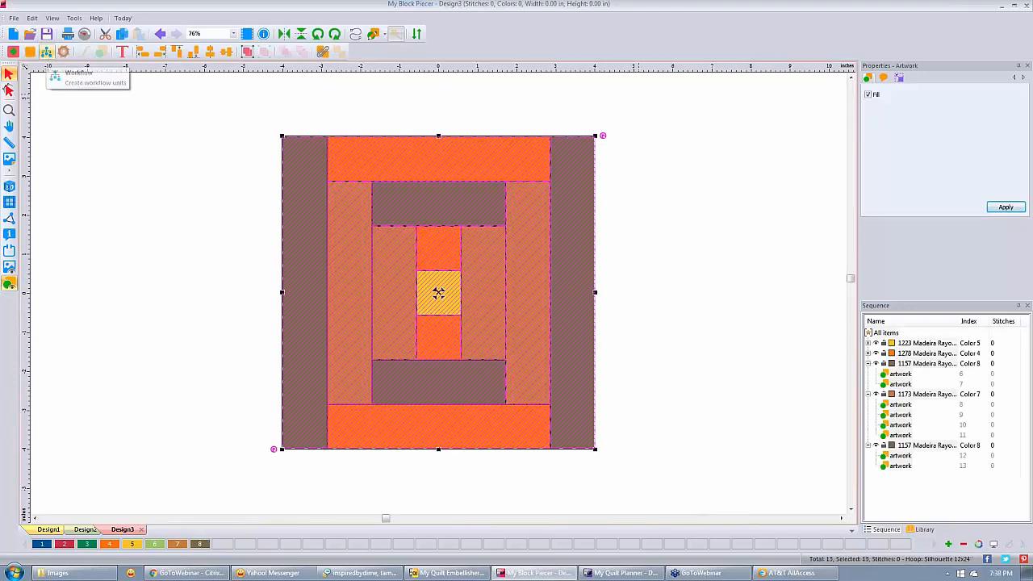
left_click(46, 50)
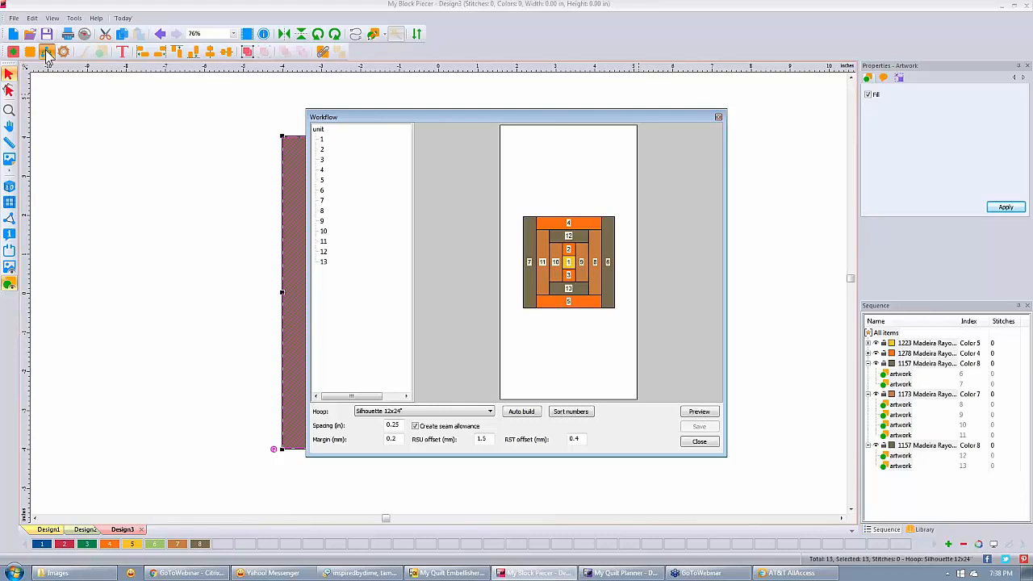
left_click(718, 117)
left_click(737, 251)
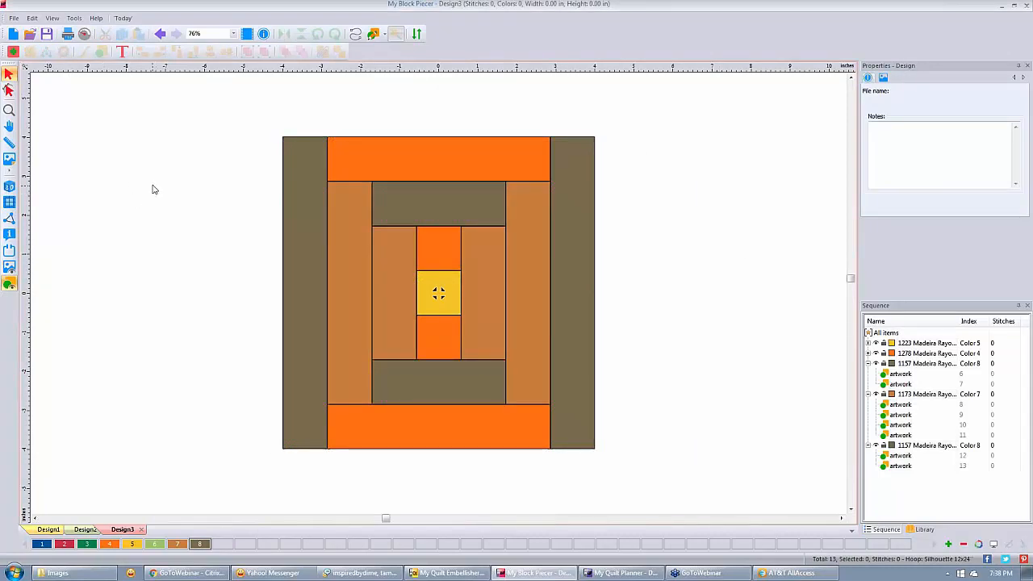
Open the Cutter for the whole block, preview the Canary, Autumn Gold and Dark Avocado cuts, then Save.
left_click_drag(253, 106, 627, 495)
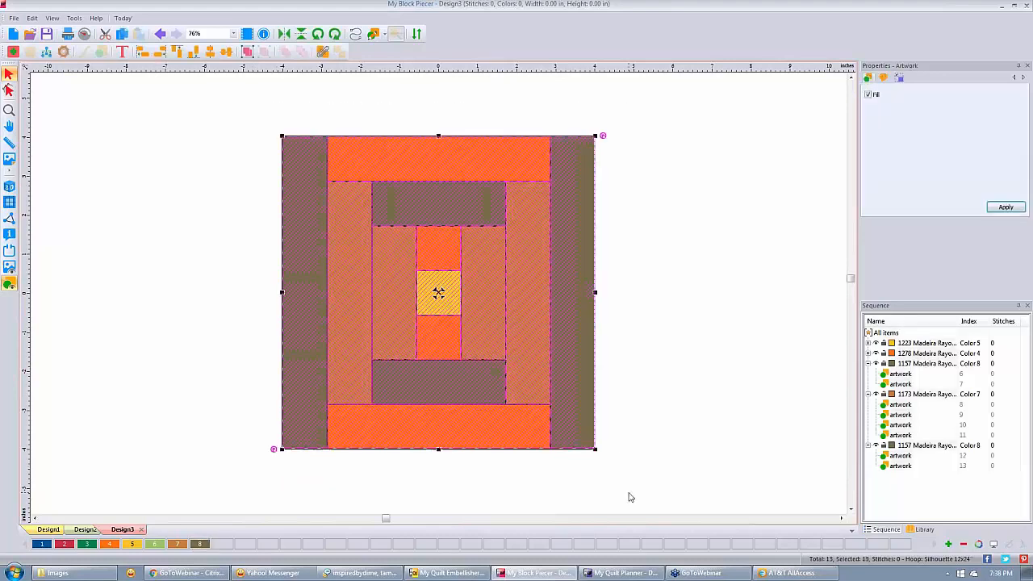
left_click(64, 52)
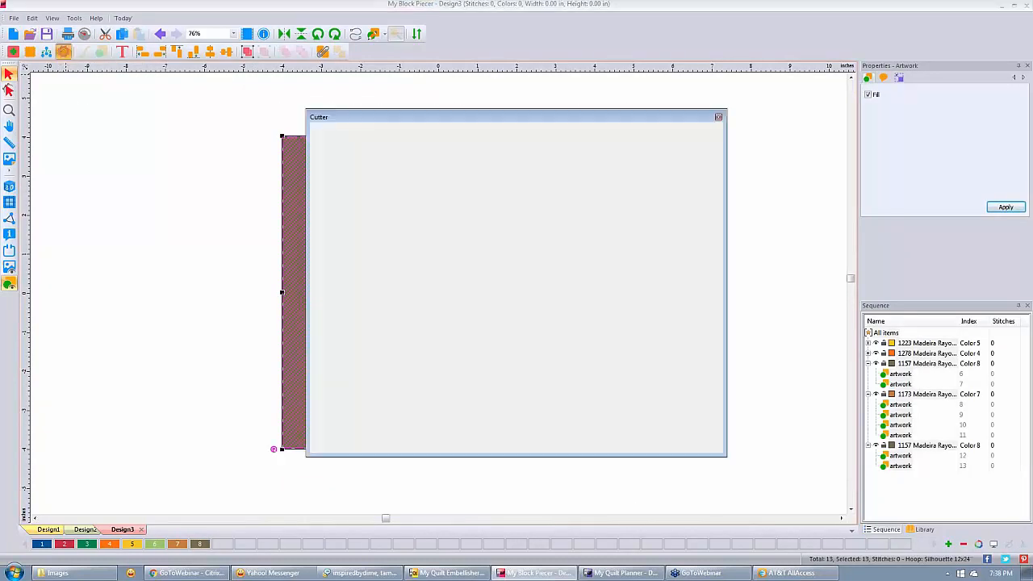
left_click(344, 154)
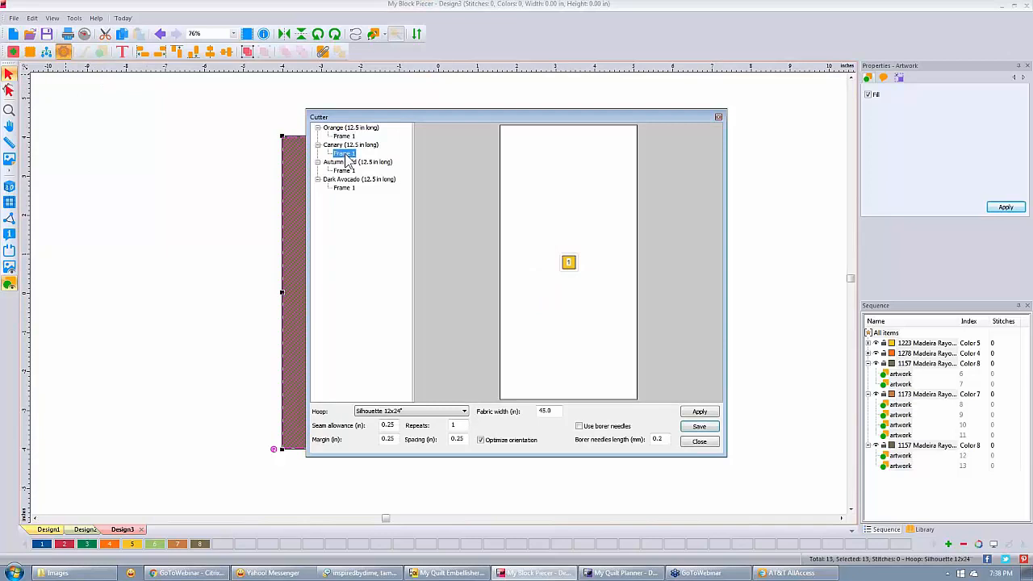
left_click(344, 171)
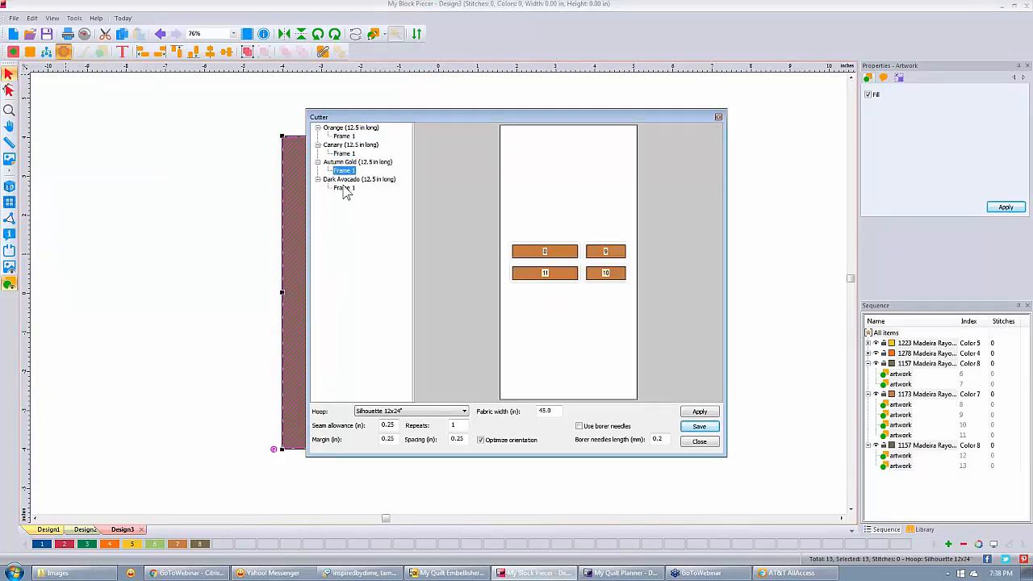
left_click(343, 189)
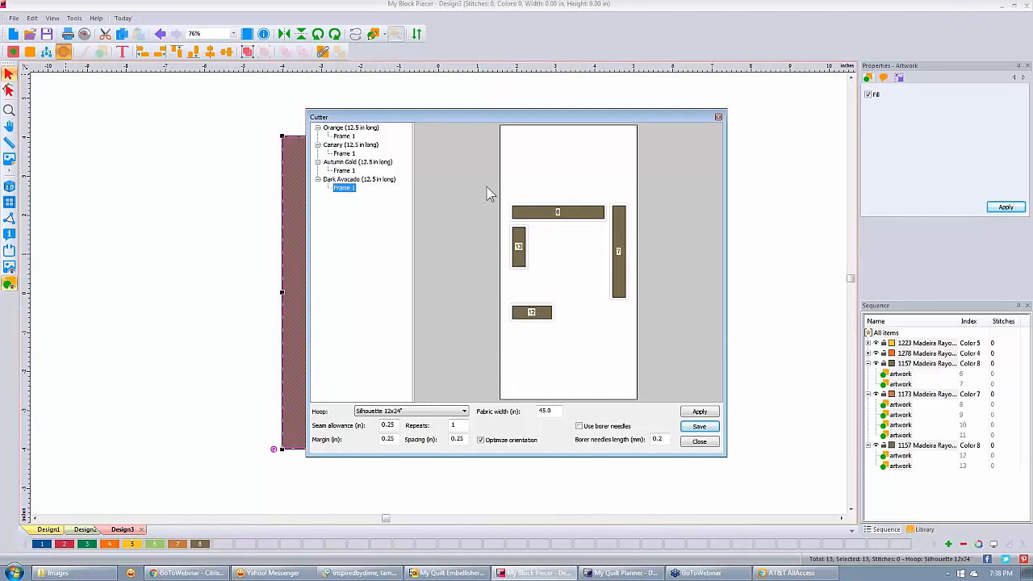
left_click(699, 426)
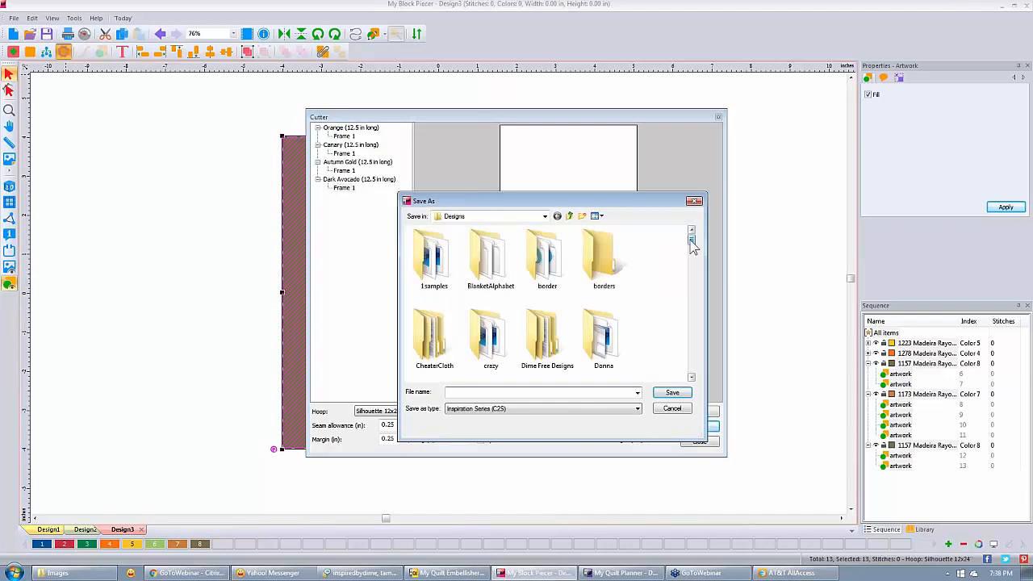
Browse the cutter's Save as type formats, then cancel Save As without saving.
left_click(638, 409)
left_click_drag(637, 266, 649, 371)
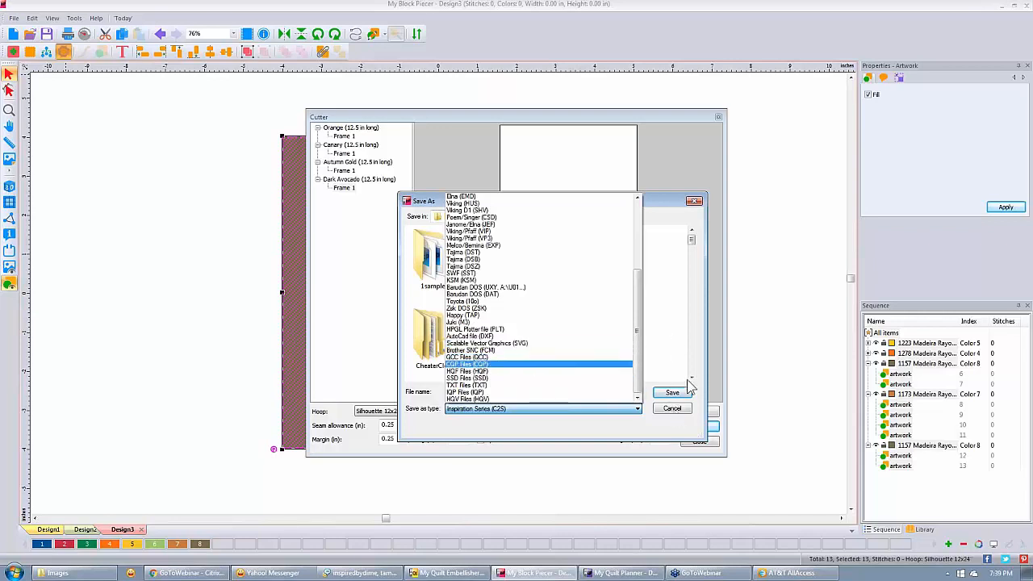
left_click(672, 415)
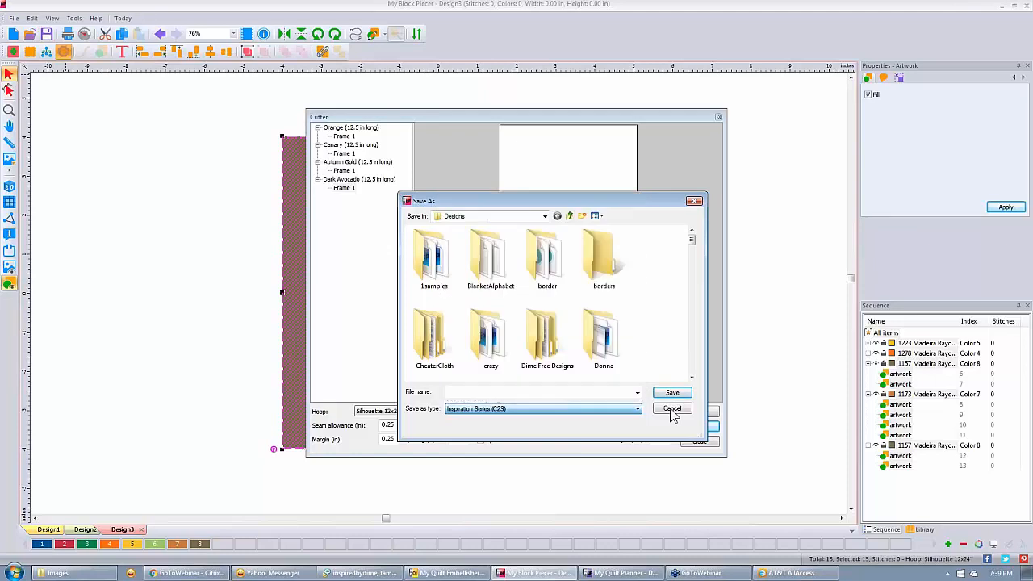
left_click(671, 410)
left_click(695, 201)
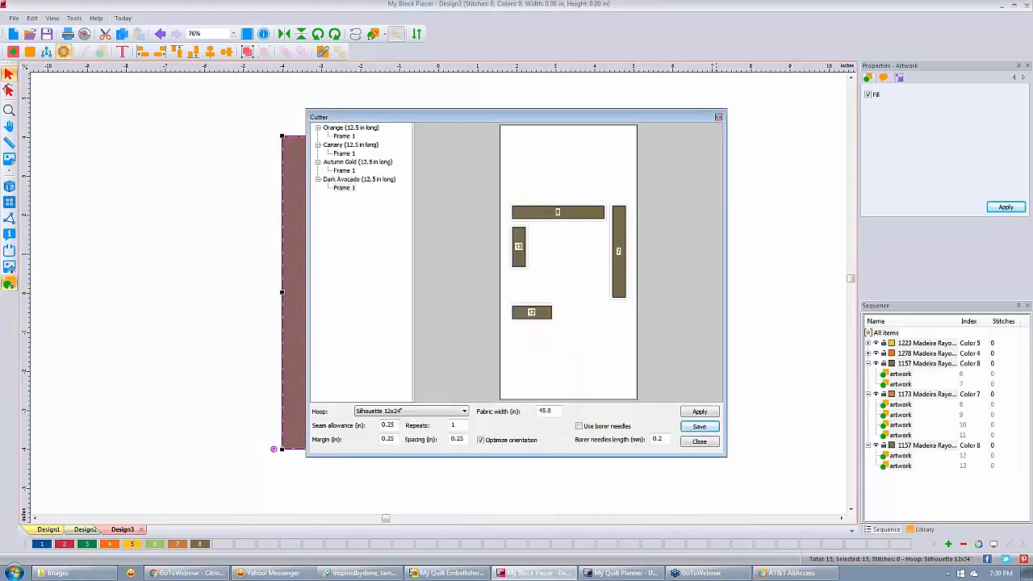
Close the Cutter, switch to Design1's bow-tie photo backdrop, and pick the Input Artwork tool.
left_click(718, 119)
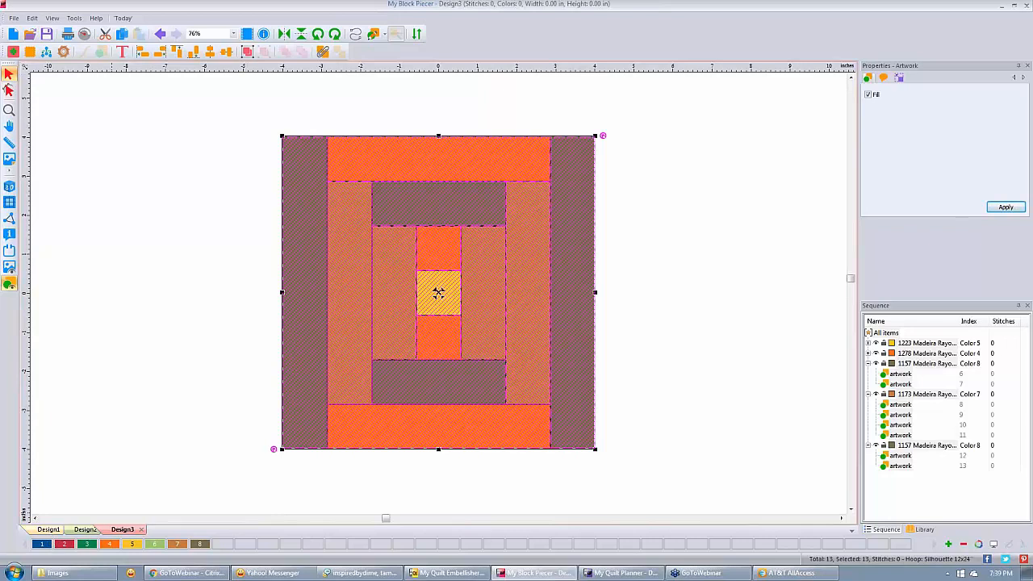
scroll(514, 217, "down", 1)
left_click(48, 529)
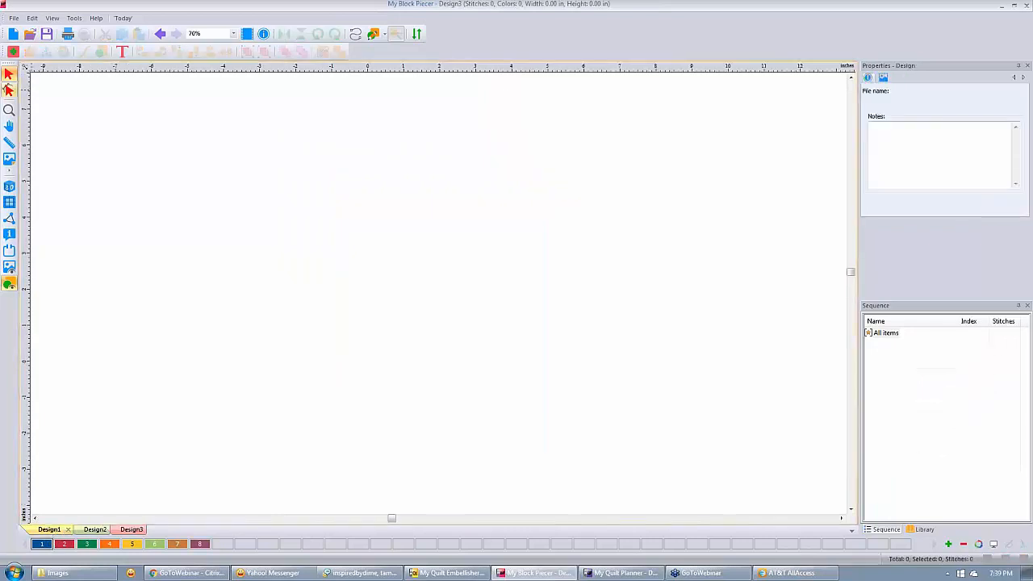
left_click(10, 160)
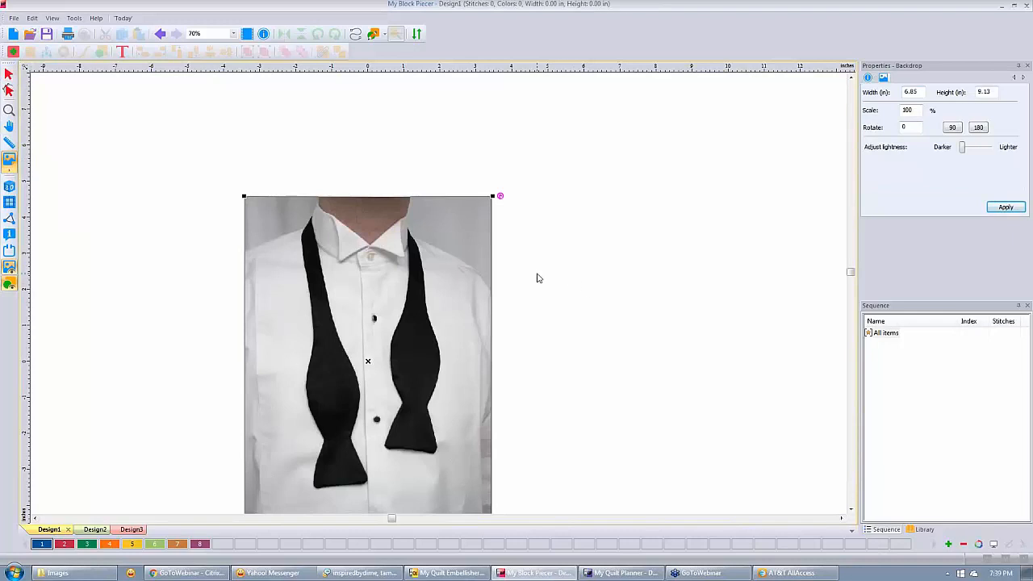
left_click(851, 510)
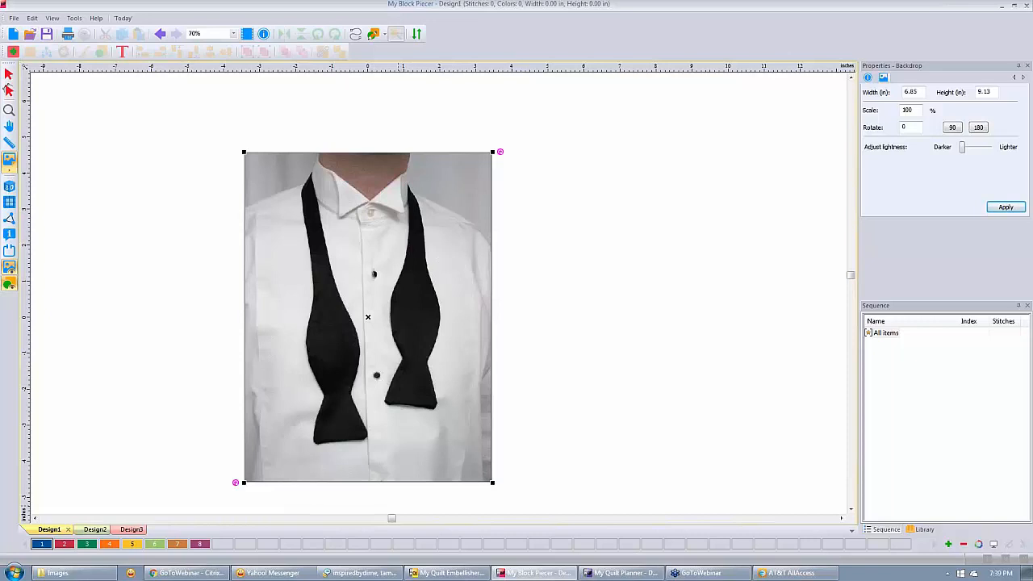
left_click(374, 34)
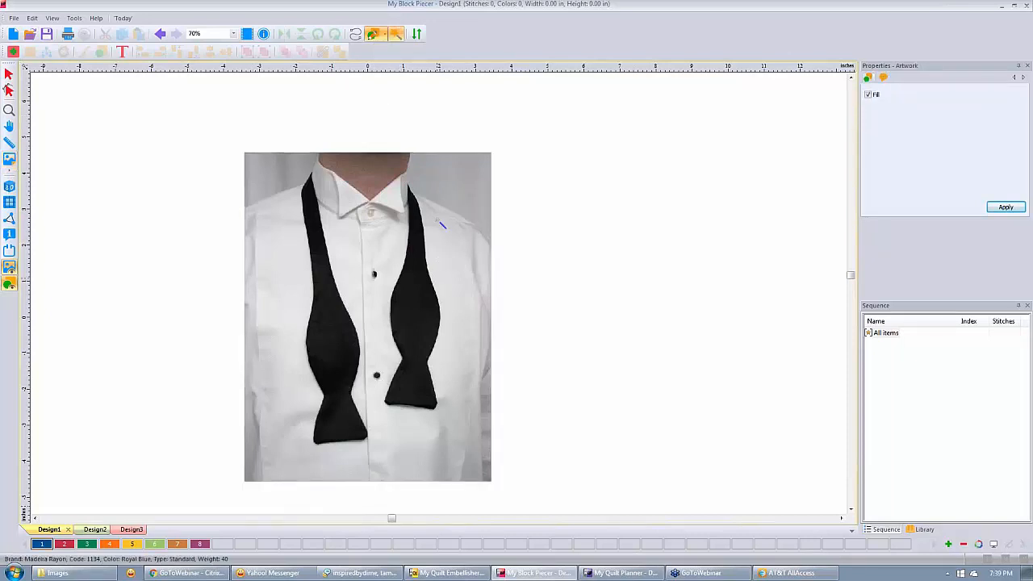
Fill the right and left bow-tie halves as blue artwork pieces and marquee-select both.
left_click(418, 307)
left_click(336, 332)
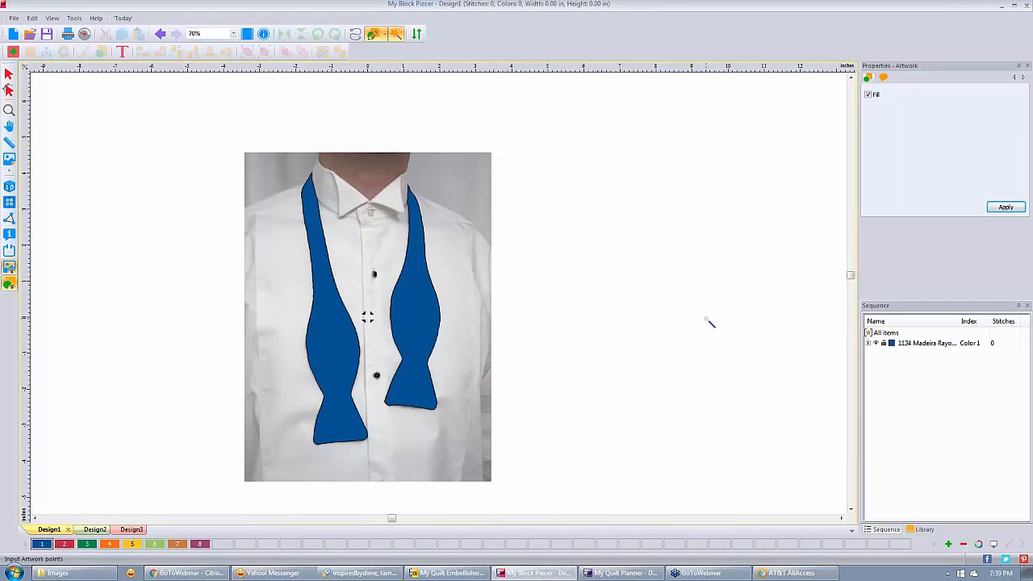
left_click(9, 73)
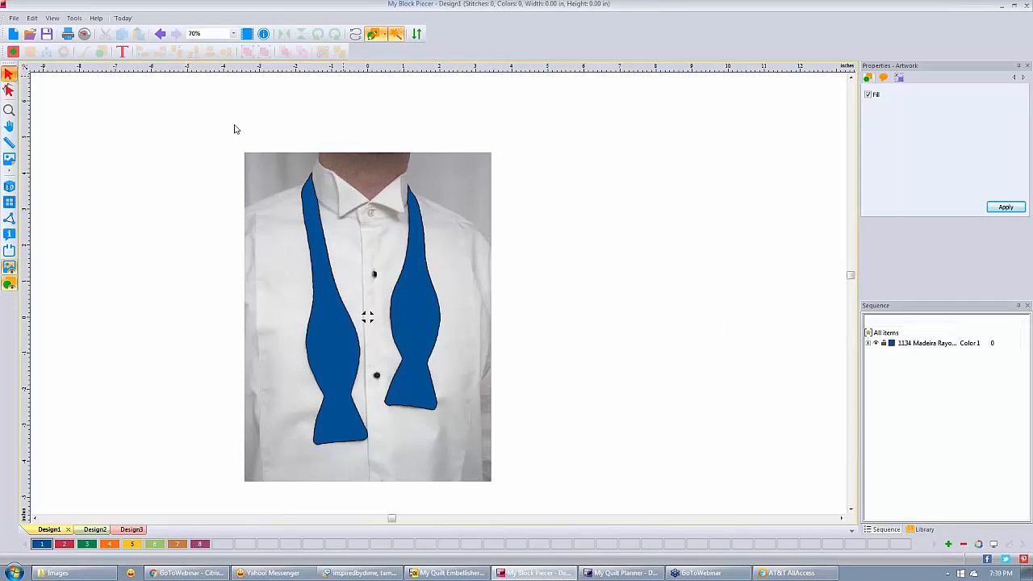
left_click_drag(234, 124, 521, 494)
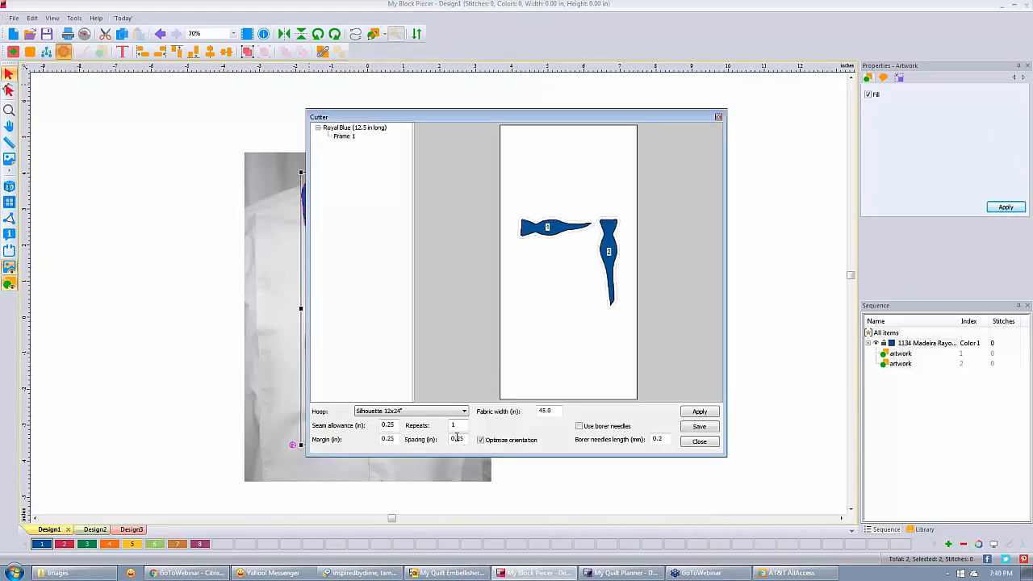
Set the bow-tie seam allowance to 0.125 in, then close the Cutter.
double_click(389, 425)
type("125")
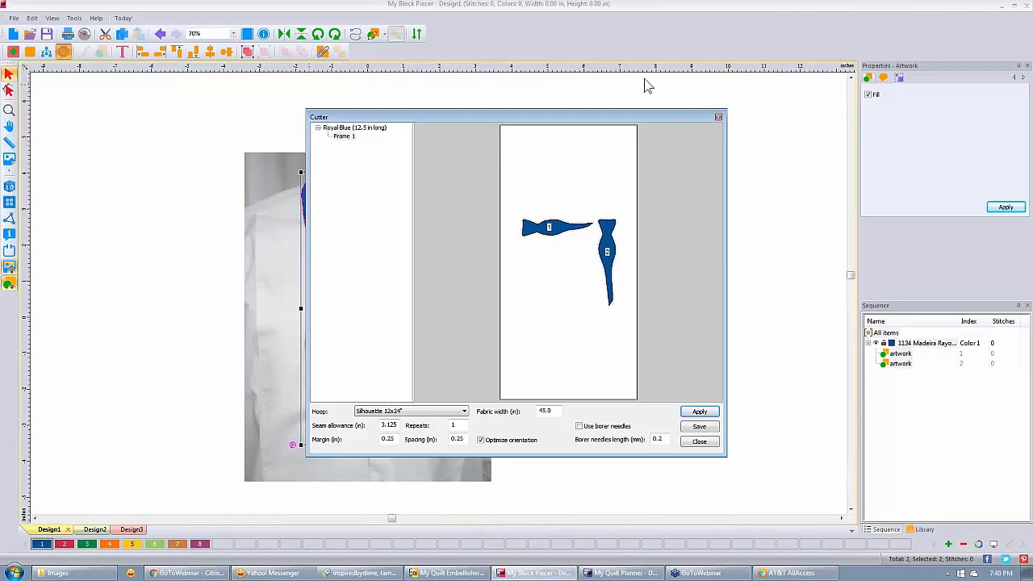
left_click(719, 118)
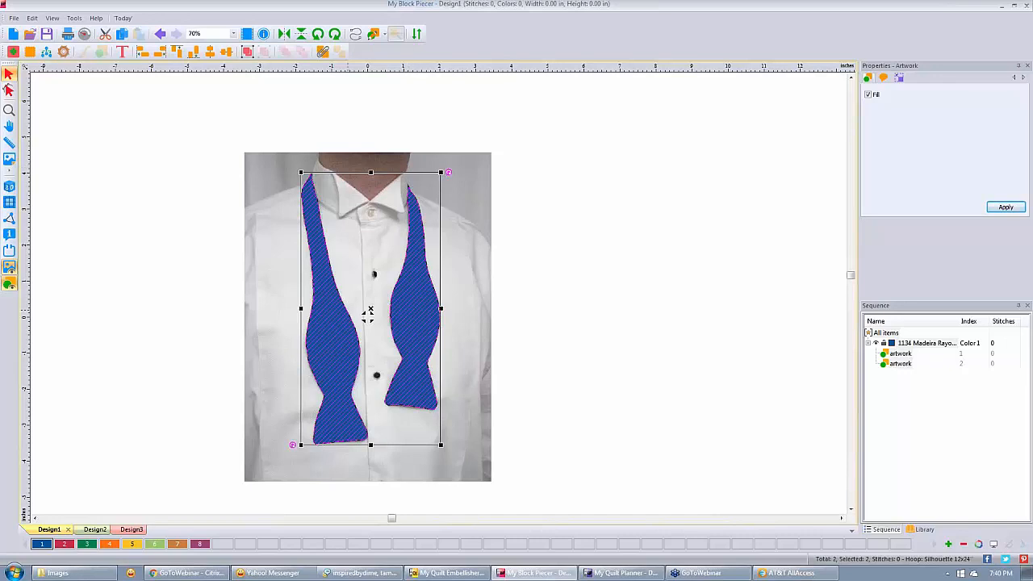
Reopen the Cutter and recompute the layout with 0 seam allowance and 7 repeats.
left_click(63, 53)
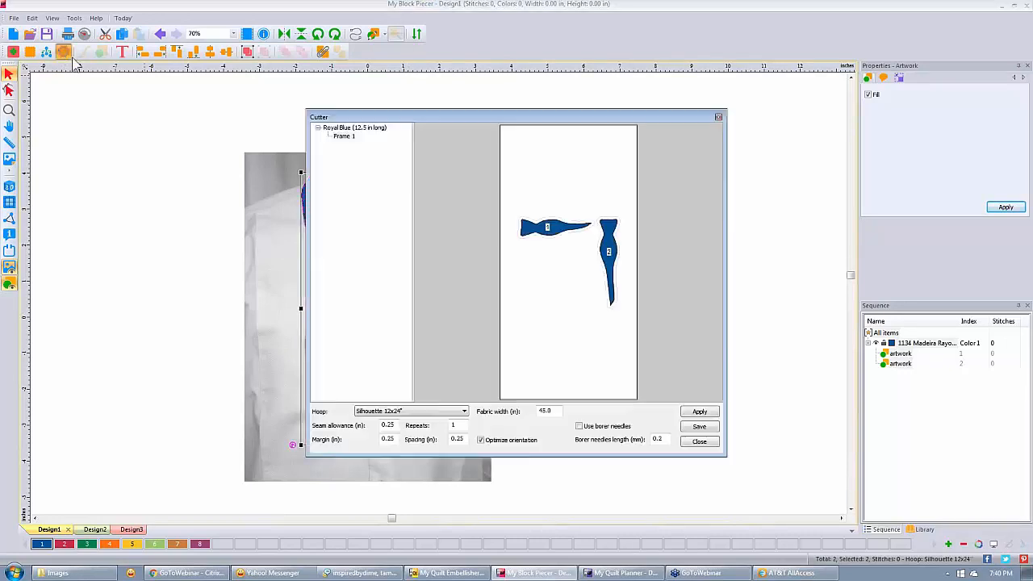
double_click(387, 425)
type("0")
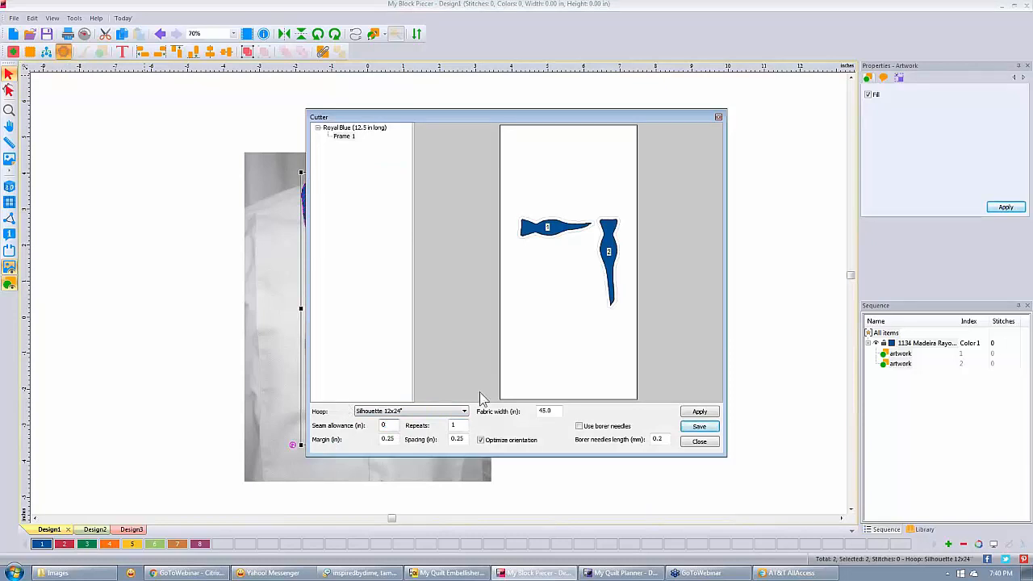
double_click(457, 425)
type("7")
left_click(713, 411)
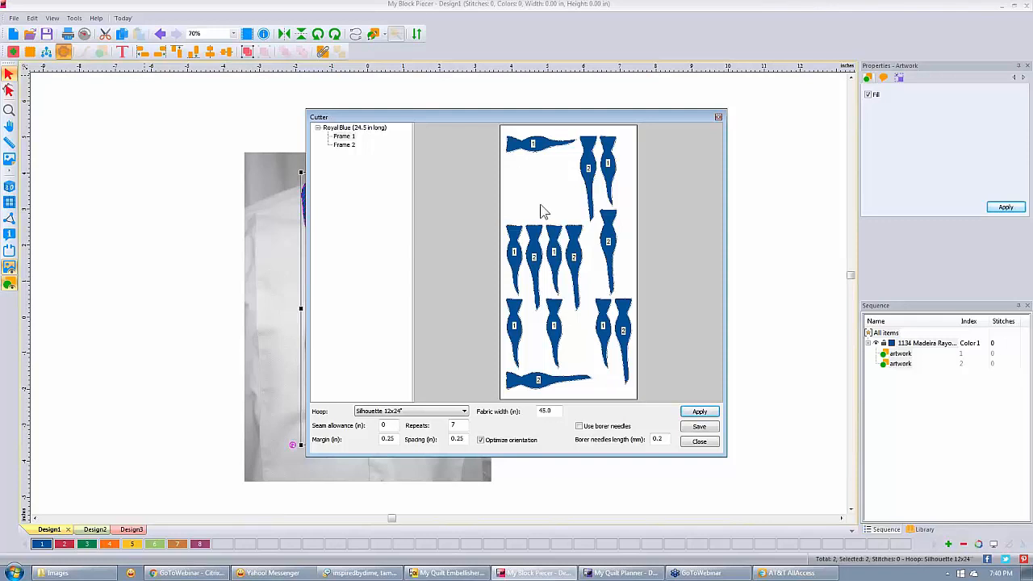
Check both Royal Blue frames, close the Cutter, and deselect the bow tie.
left_click(342, 145)
left_click(344, 136)
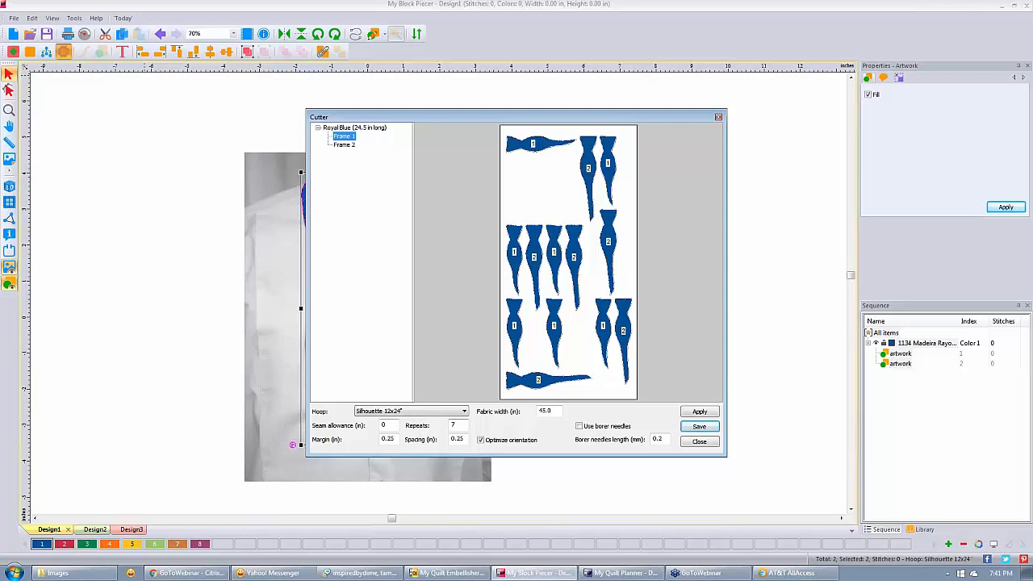
left_click(700, 440)
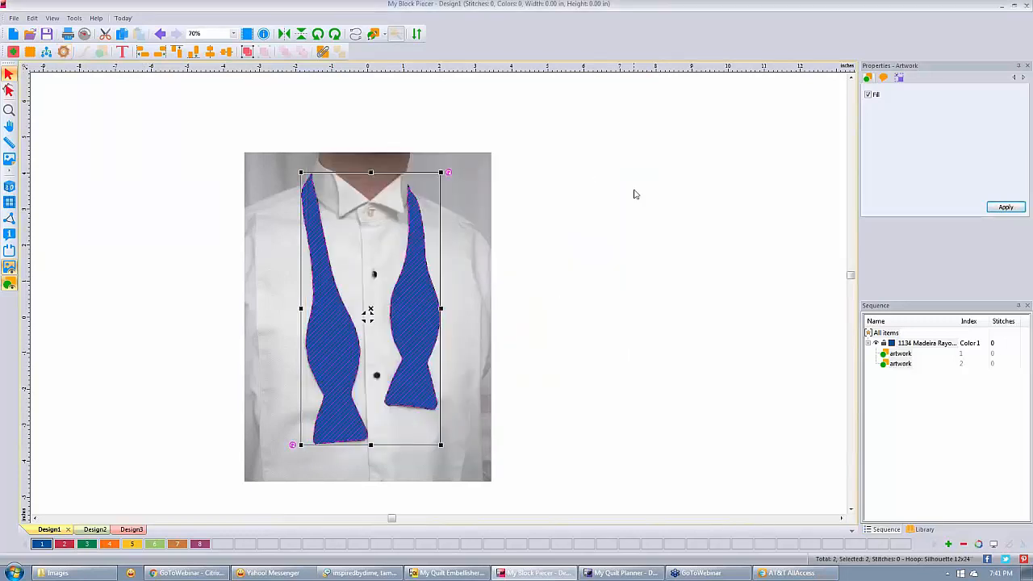
left_click(583, 176)
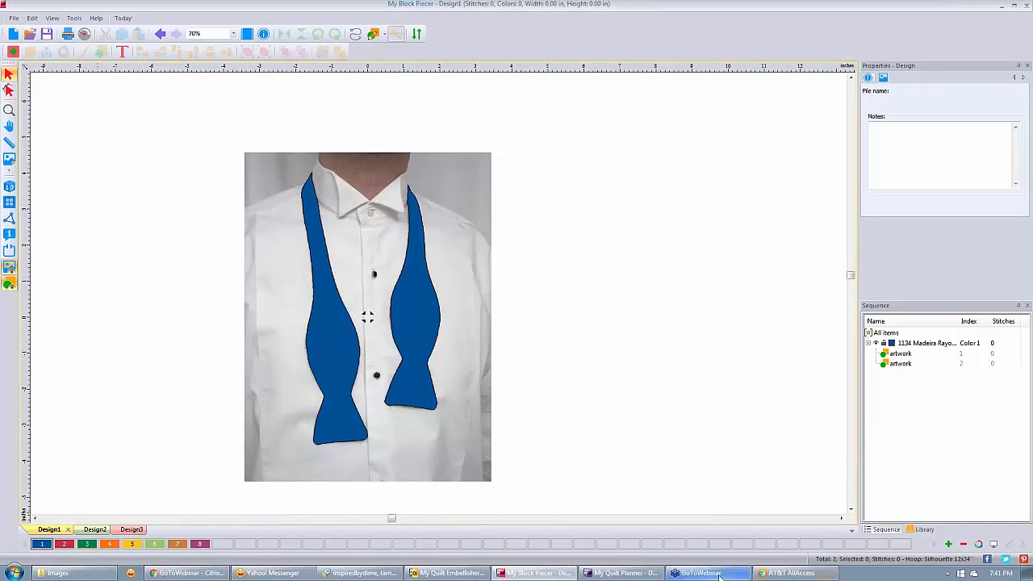
Bring My Quilt Planner forward and load atticwindow2.png as Design1's backdrop.
left_click(624, 574)
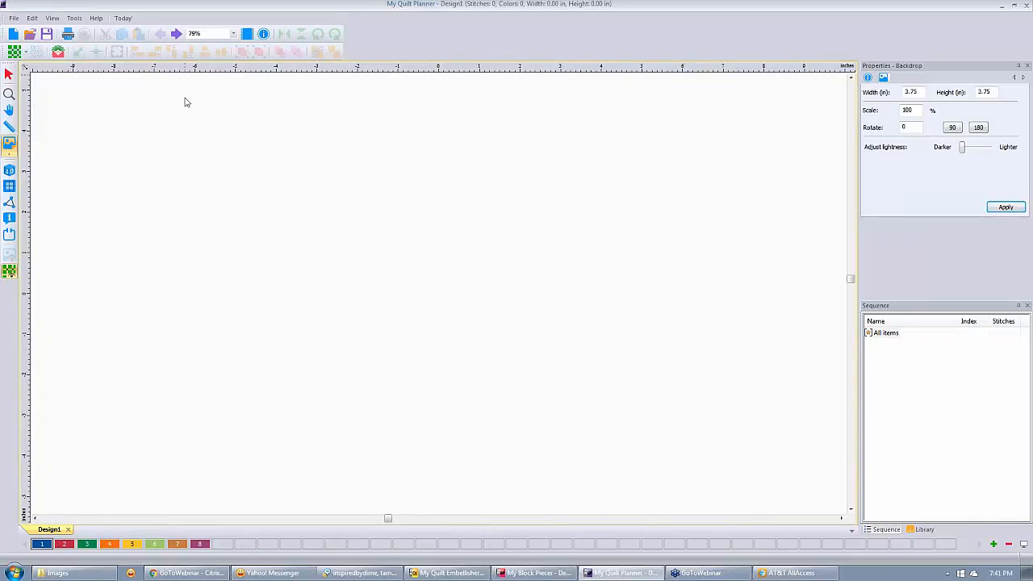
left_click(9, 144)
scroll(473, 139, "down", 1)
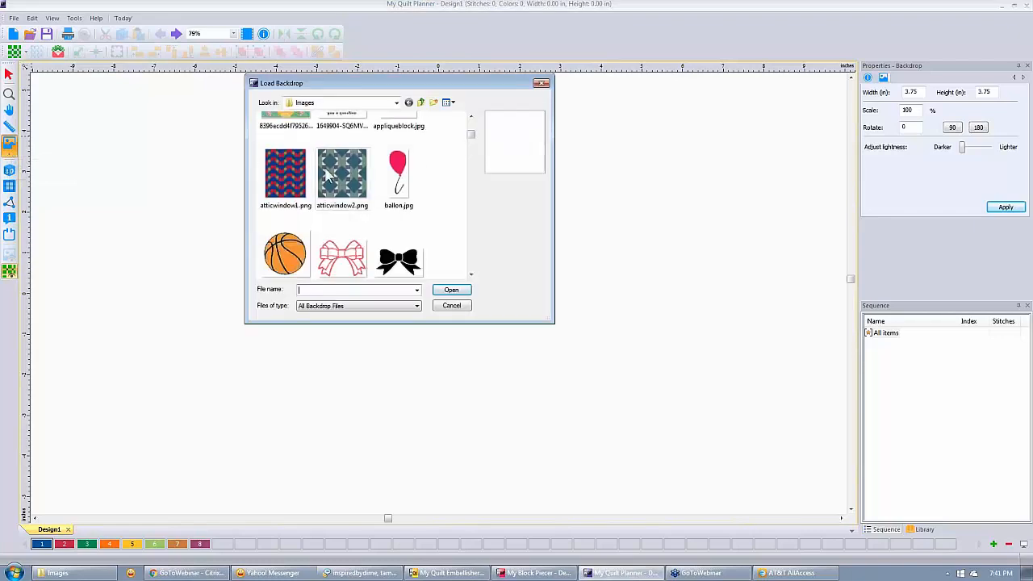
left_click(342, 174)
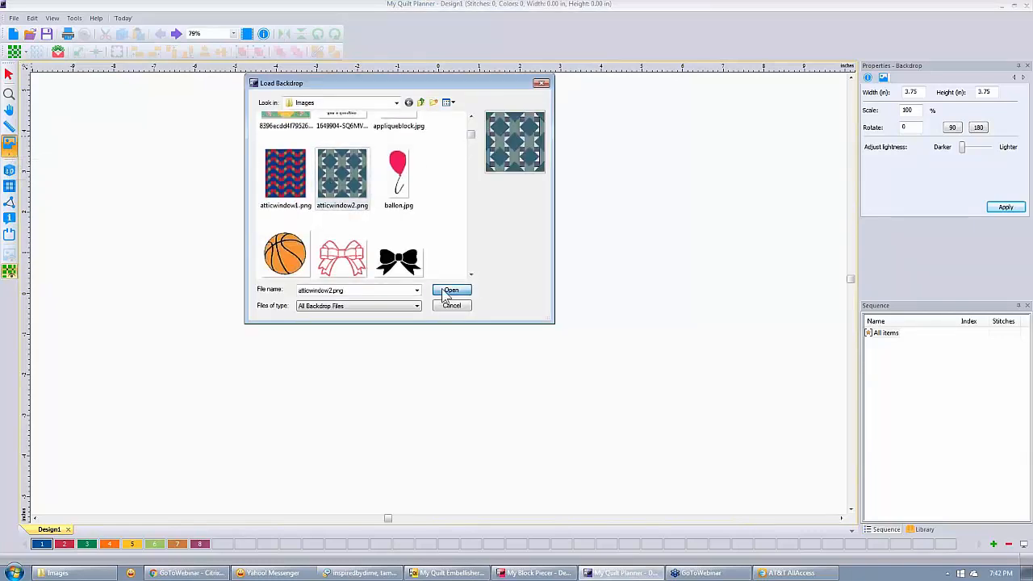
left_click(450, 291)
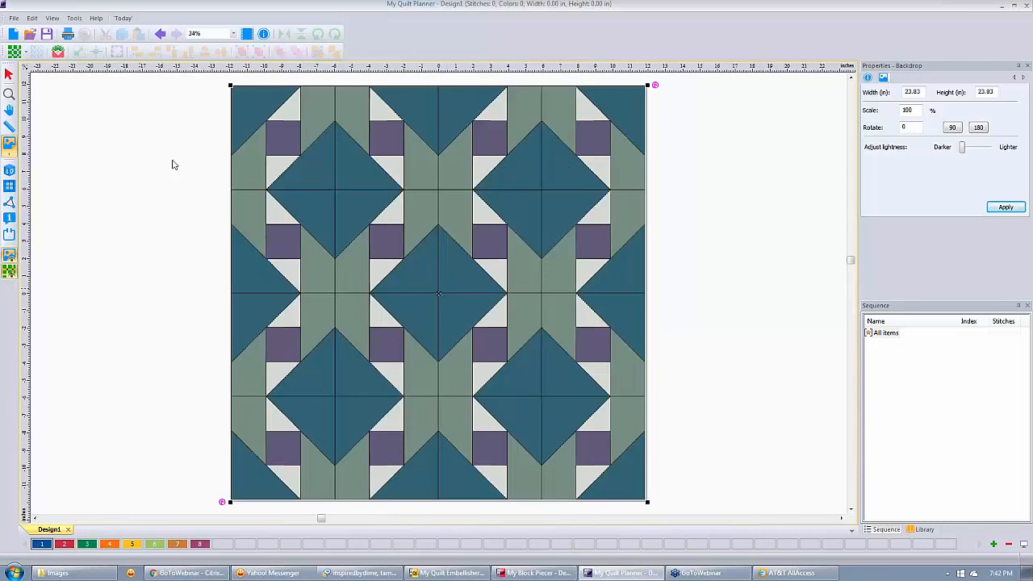
Measure the backdrop edge to edge with Define Scale and set its length to 24 in.
double_click(913, 92)
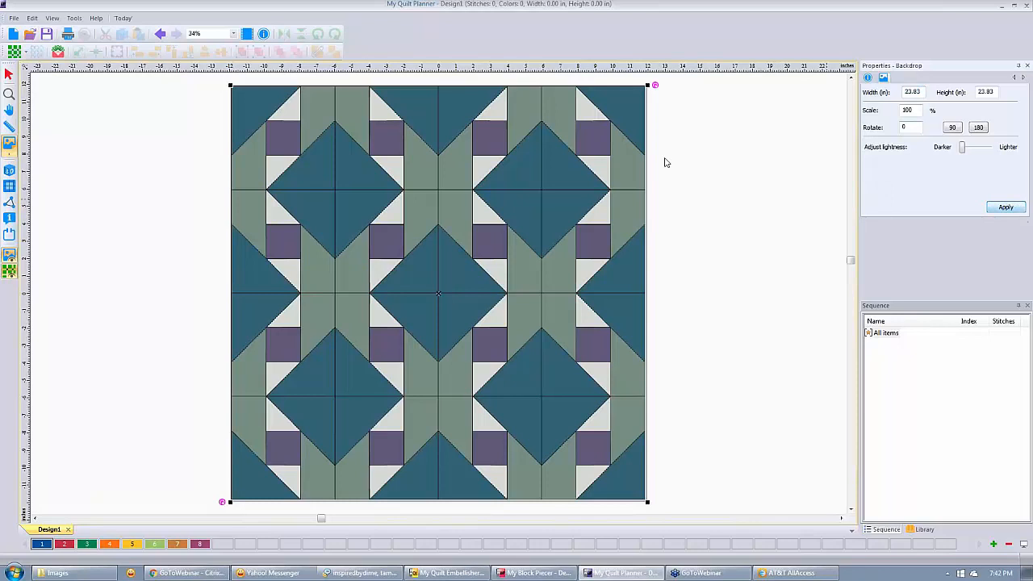
right_click(393, 209)
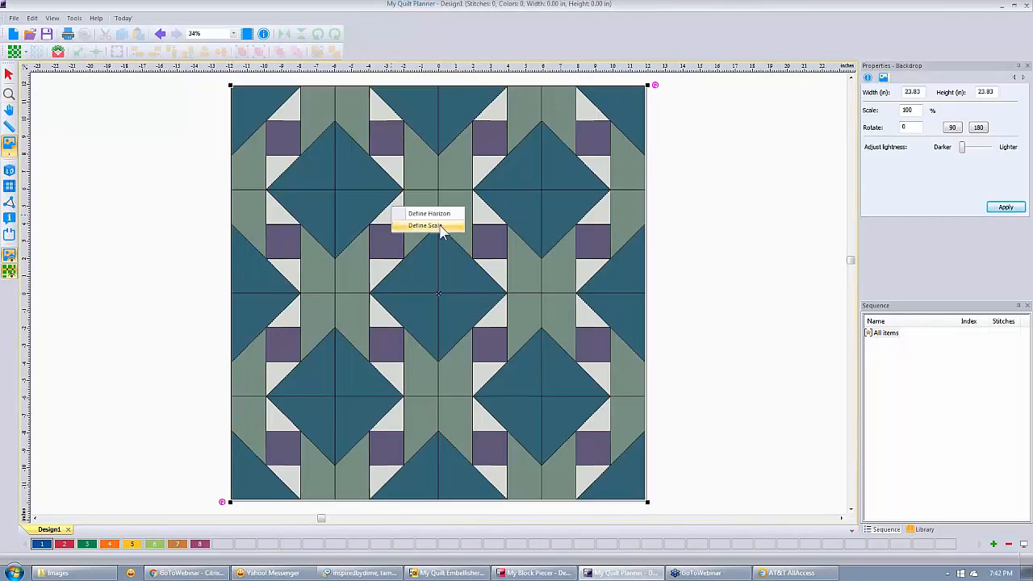
left_click(430, 226)
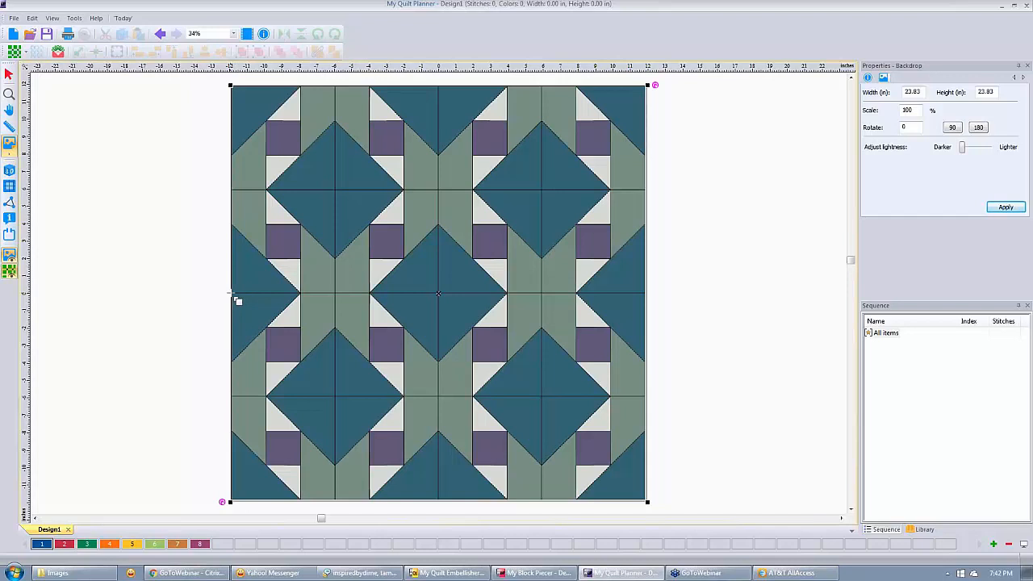
left_click_drag(231, 293, 645, 293)
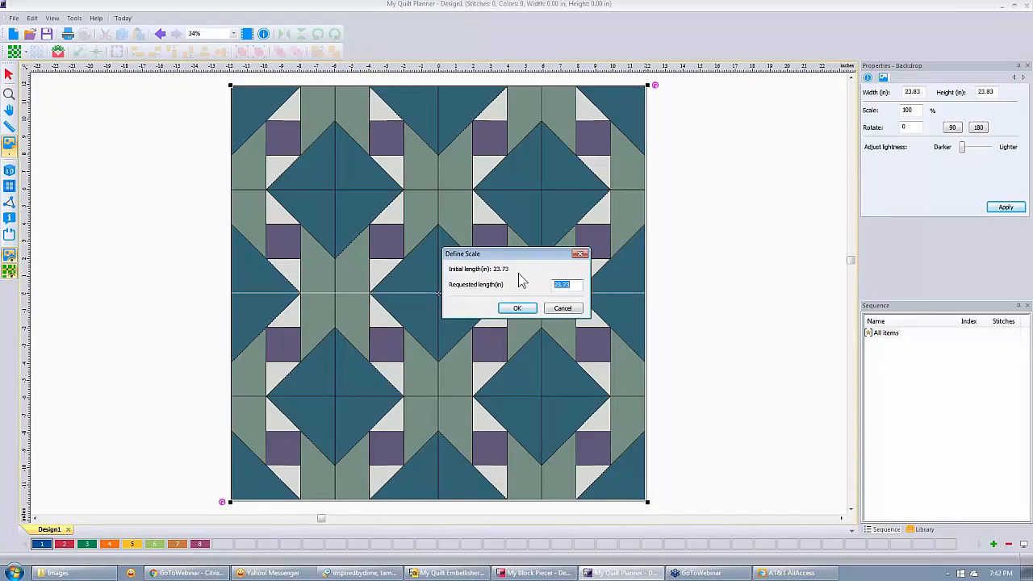
type("24.")
left_click(518, 308)
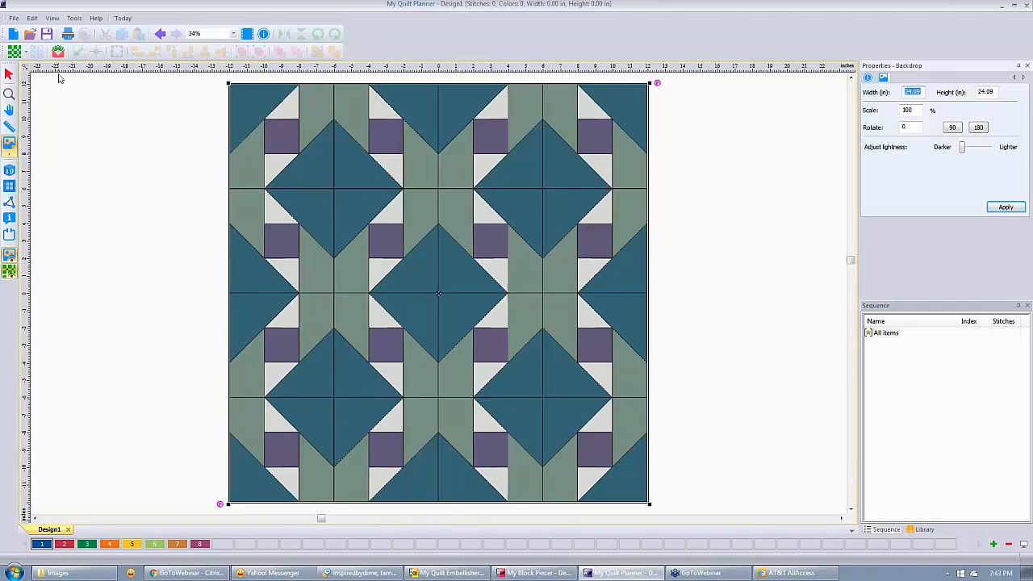
Start a full quilt layout 24 in wide and 24 in high with 0 sashing both ways.
left_click(16, 54)
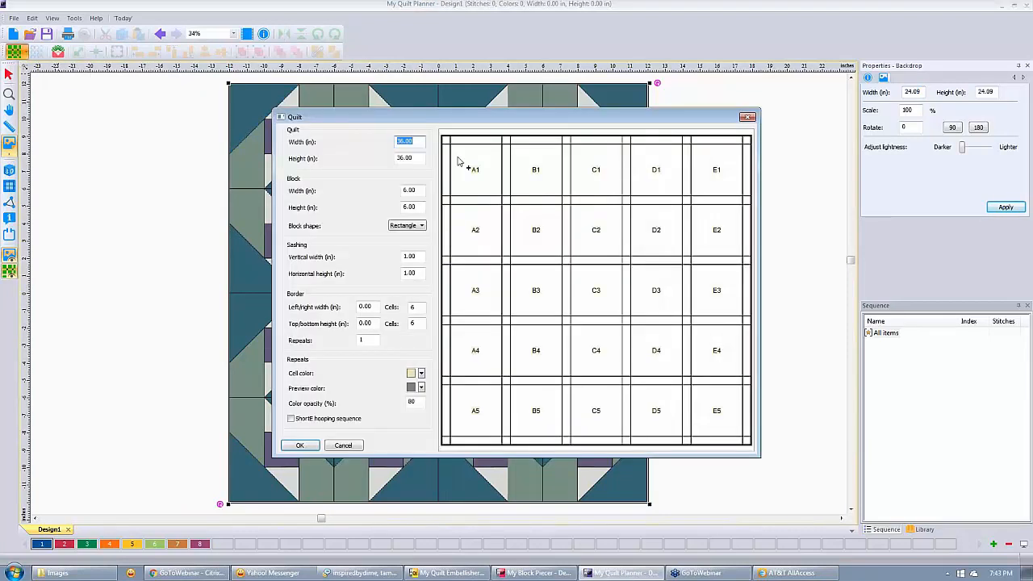
type("24")
key("Tab")
type("24")
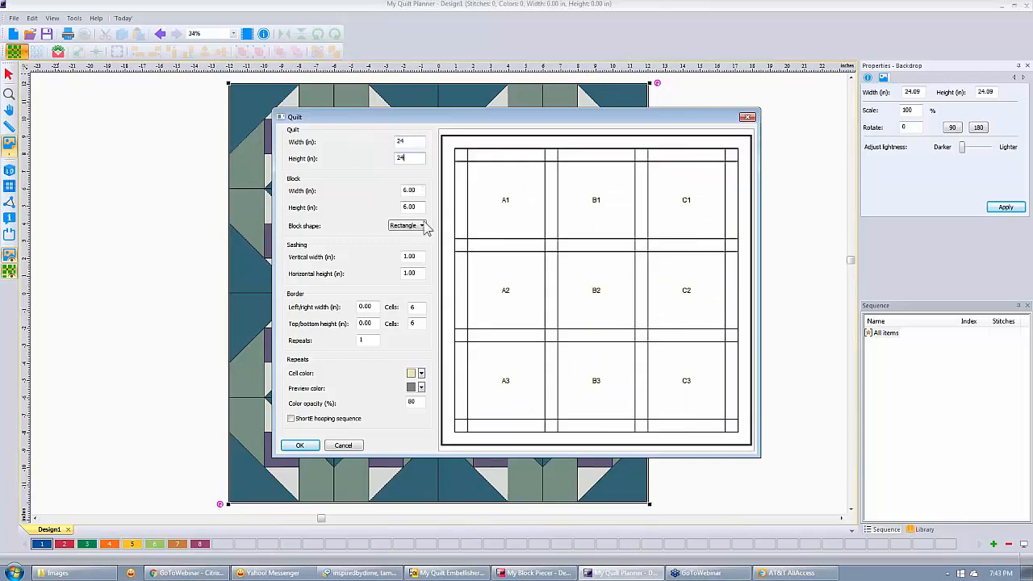
left_click_drag(418, 256, 338, 245)
type("0")
left_click_drag(412, 273, 365, 266)
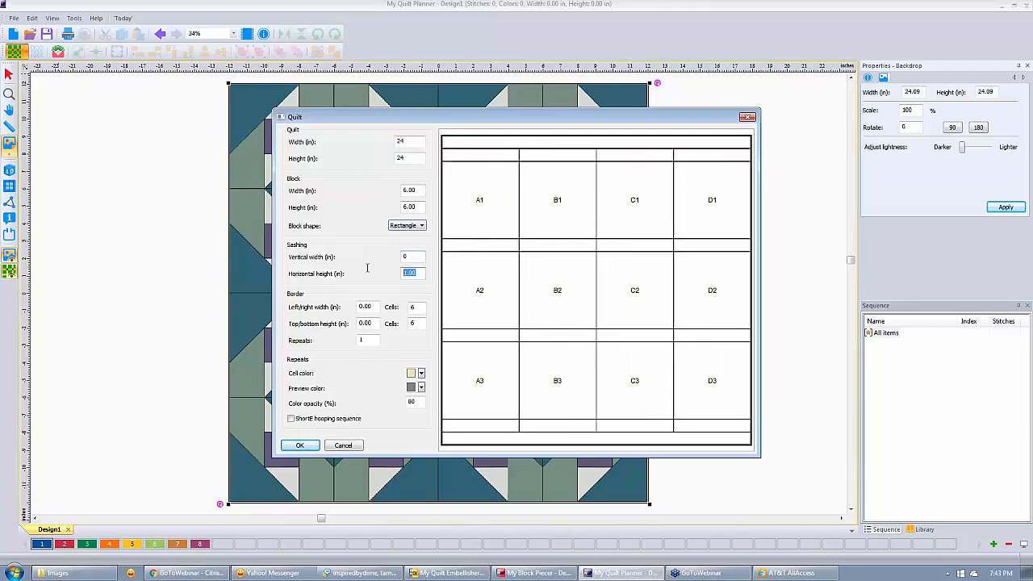
type("0")
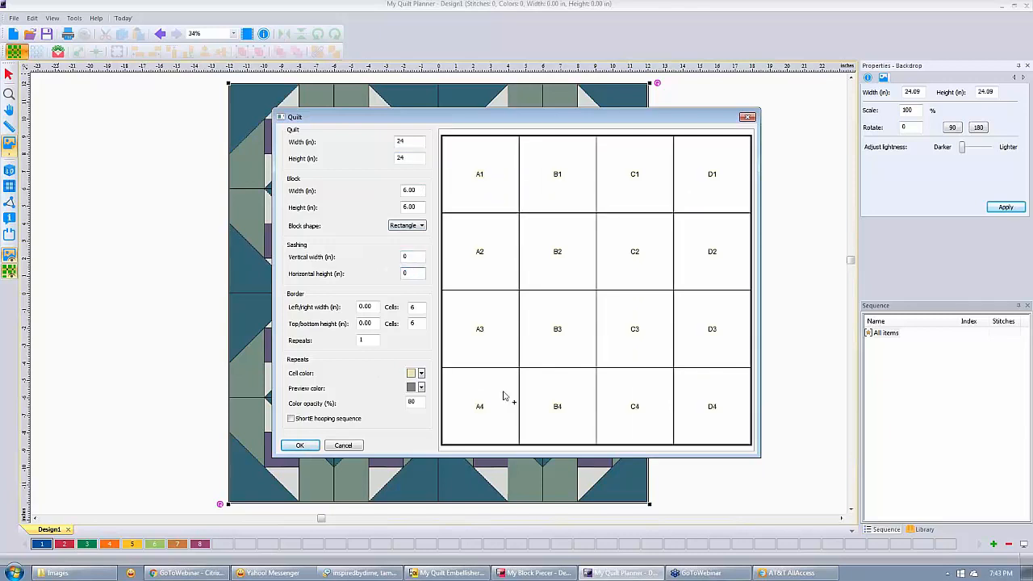
Paint the quilt cells yellow and apply the 4x4 layout of 6-inch blocks.
left_click(413, 376)
left_click(477, 186)
left_click(412, 376)
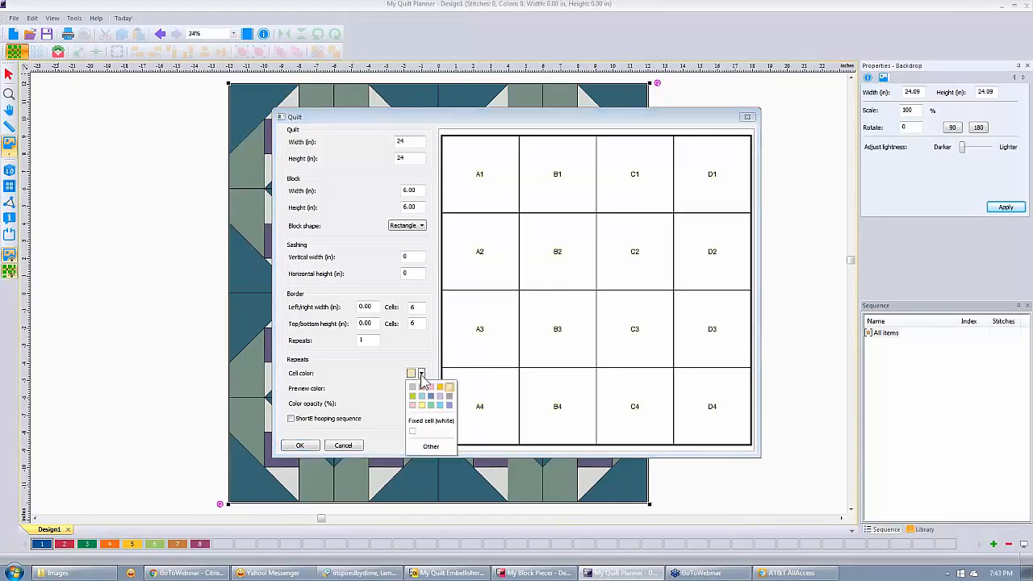
left_click(451, 393)
mouse_move(501, 189)
left_mouse_down()
mouse_move(540, 175)
mouse_move(695, 264)
mouse_move(615, 235)
mouse_move(491, 242)
mouse_move(584, 335)
mouse_move(699, 398)
mouse_move(668, 423)
mouse_move(468, 392)
left_mouse_up()
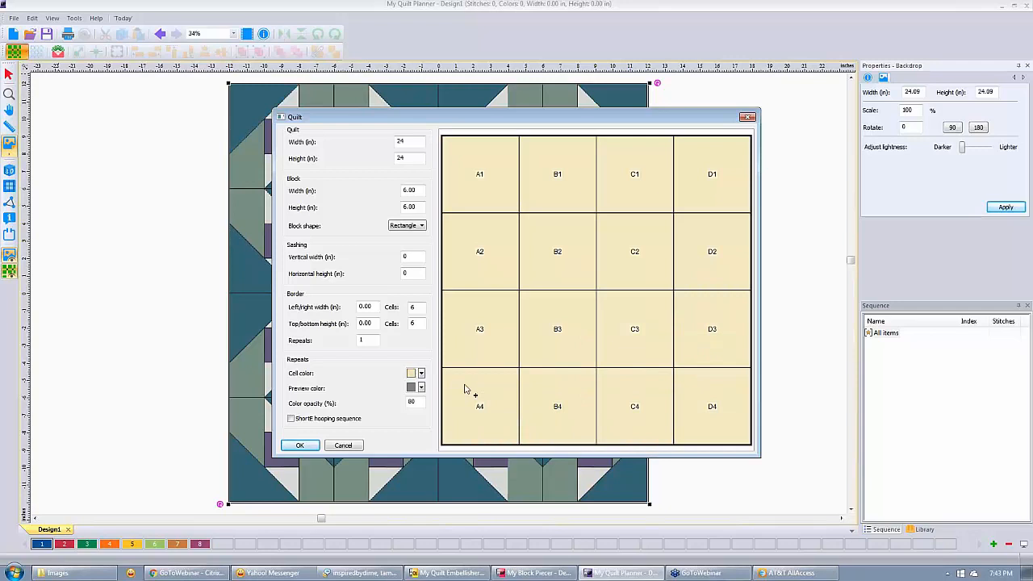
left_click(301, 446)
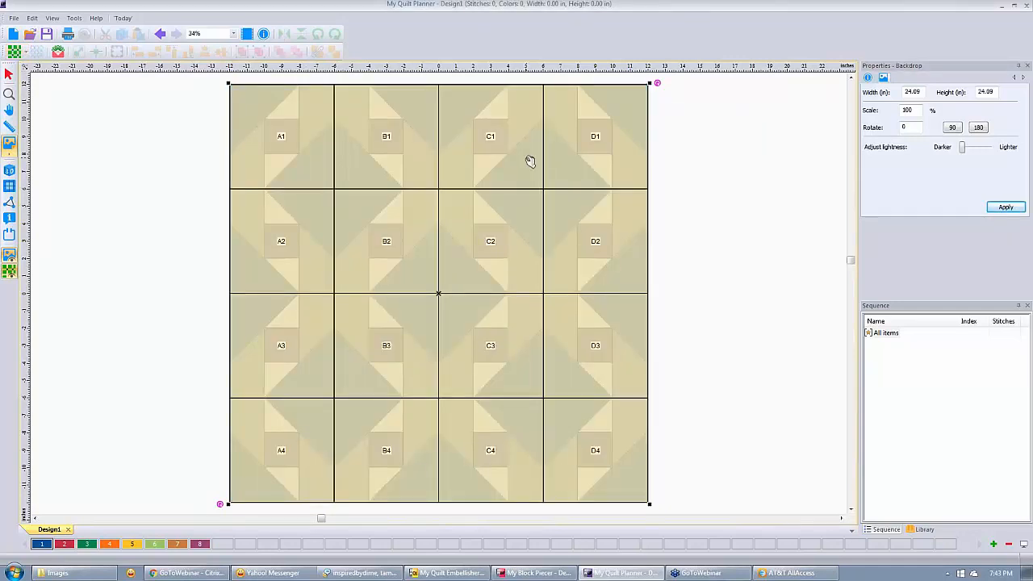
Fit the 6.00 × 6.00 in Shorte-19_7x7 grid quilting design to one block and repeat it across all sixteen.
left_click(57, 54)
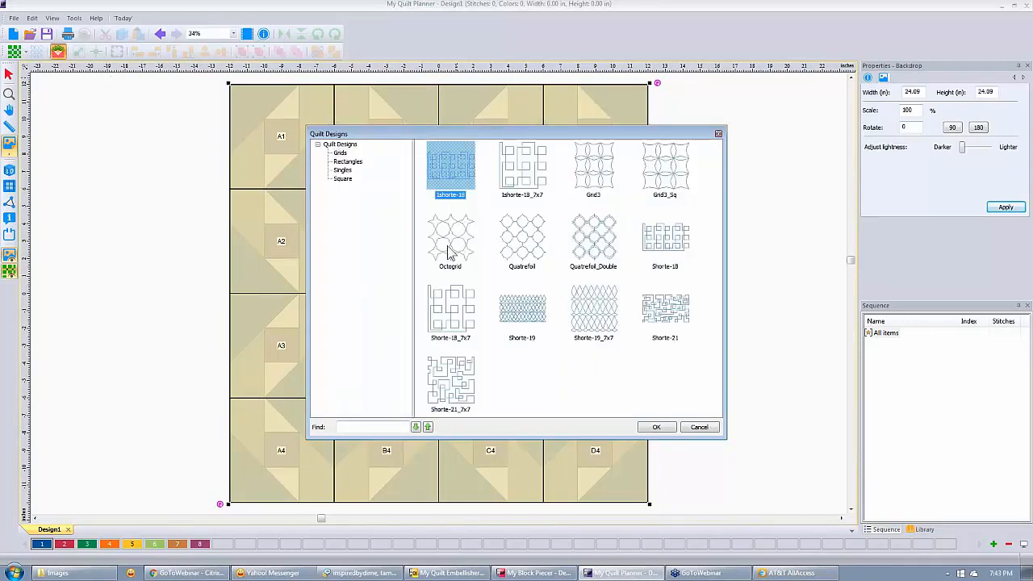
left_click(344, 164)
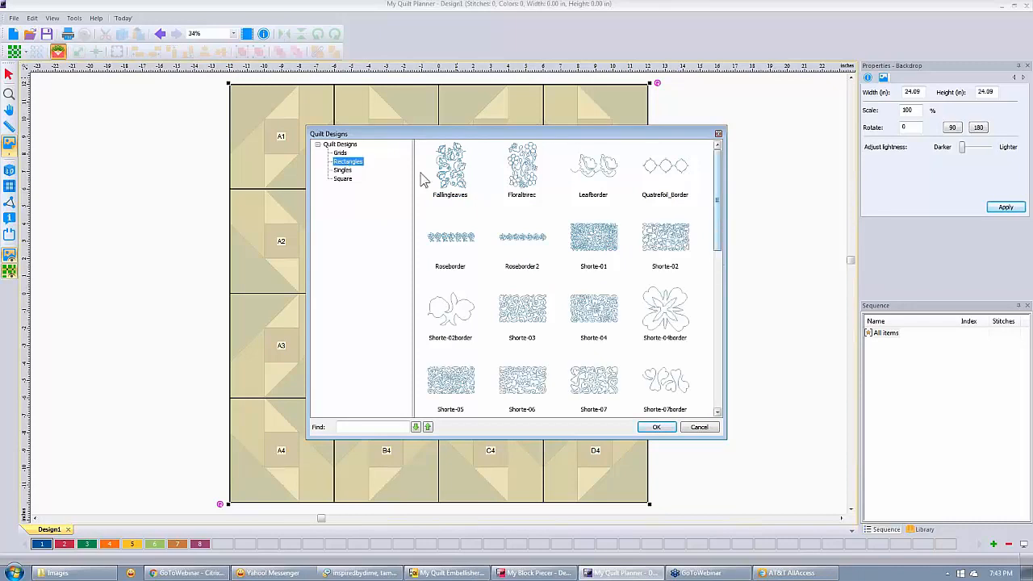
left_click(340, 152)
left_click(597, 309)
left_click(656, 428)
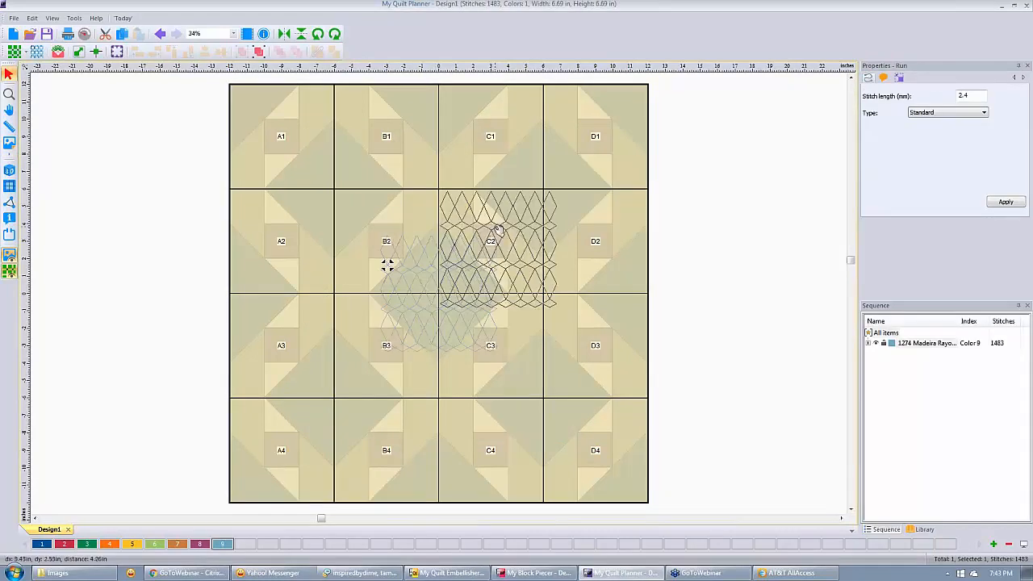
left_click(79, 52)
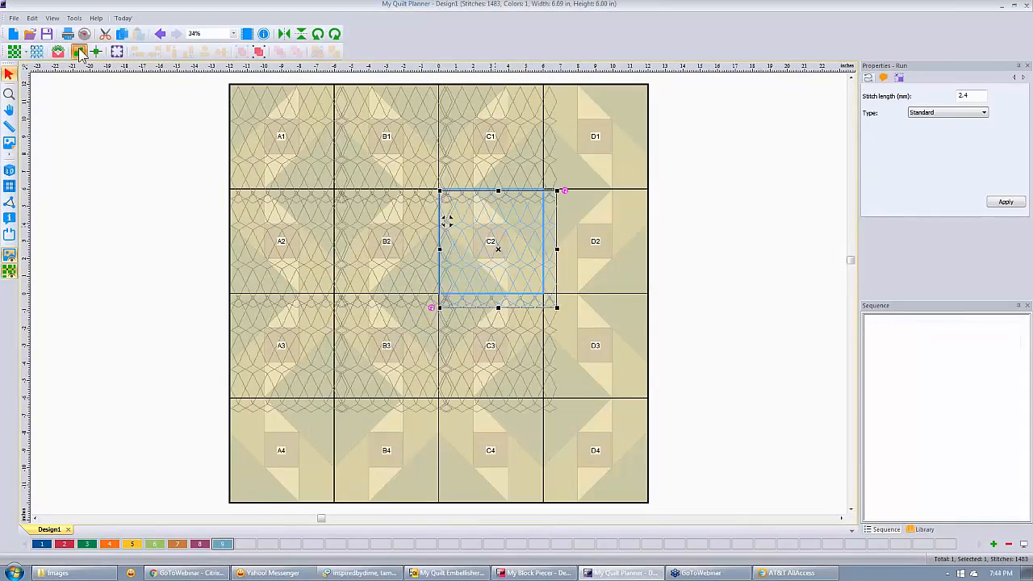
left_click(699, 199)
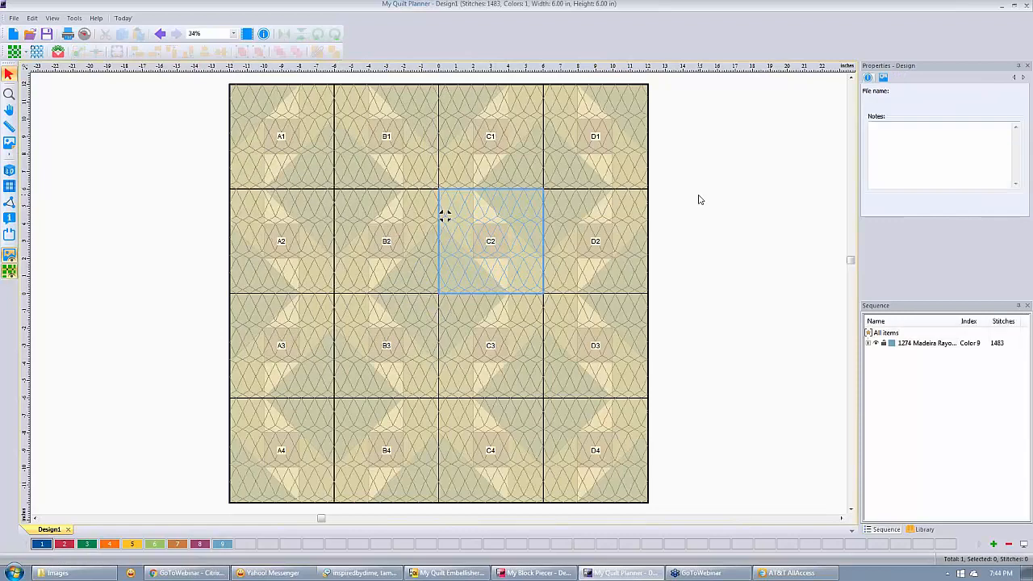
Show the quilted blocks in teal, grey and purple fabric colours, then switch to My Block Piecer.
left_click(9, 272)
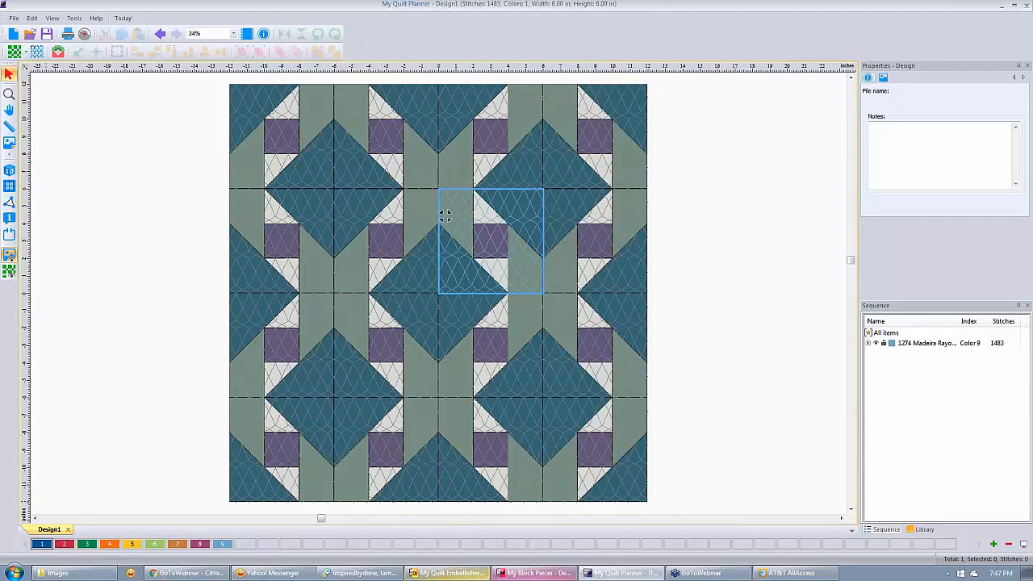
left_click(540, 576)
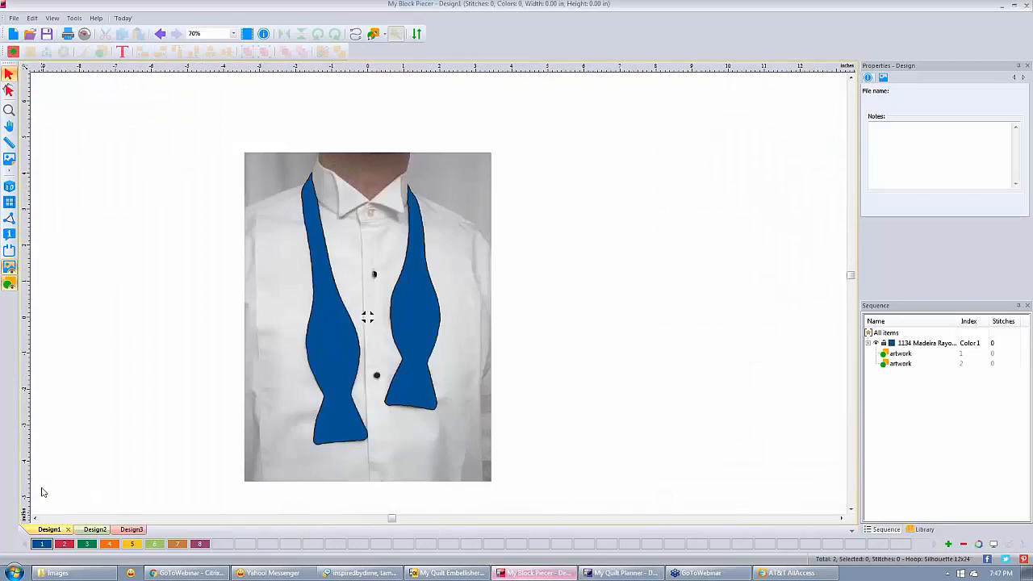
Preview cutting outlines for Design3's courthouse steps block on a Paper hoop, then close the Cutter.
left_click(95, 530)
left_click(129, 529)
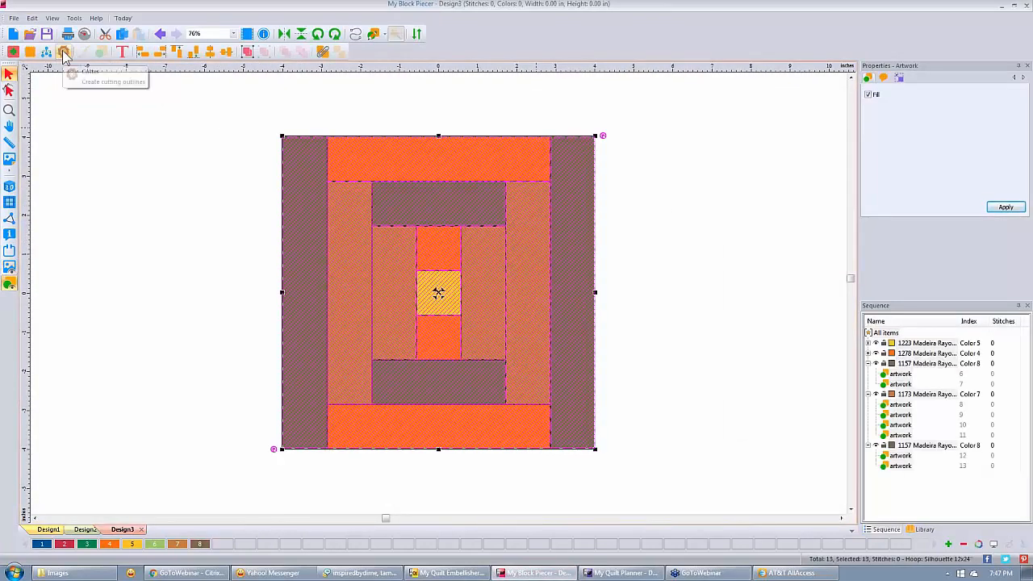
left_click(64, 53)
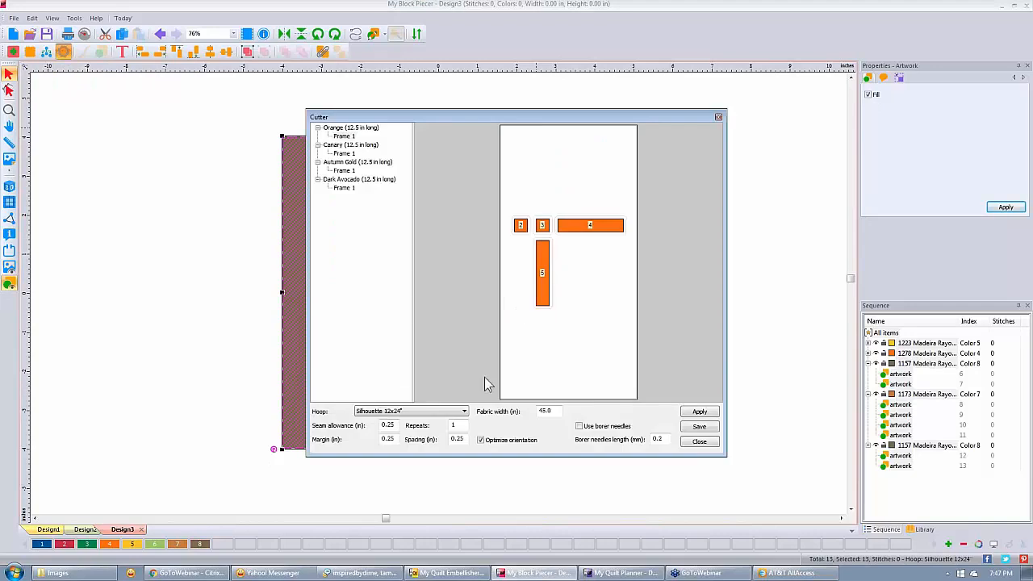
left_click(464, 411)
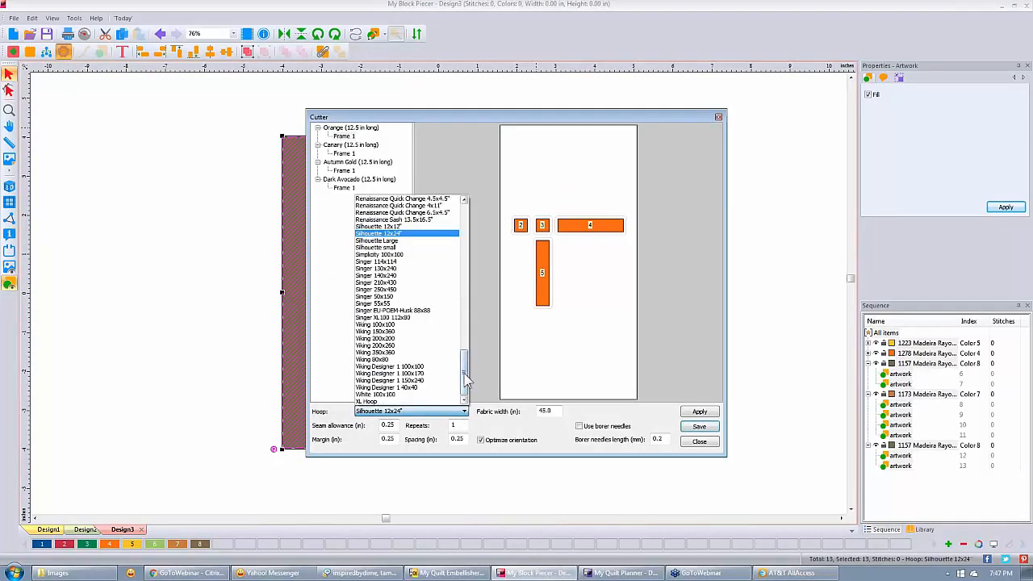
left_click_drag(466, 379, 465, 298)
left_click(367, 318)
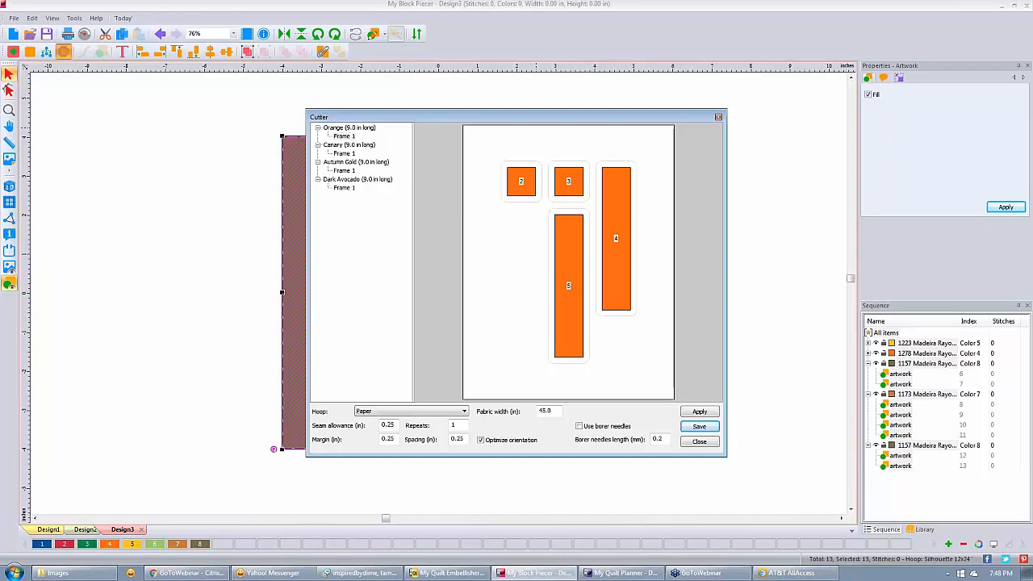
left_click(718, 118)
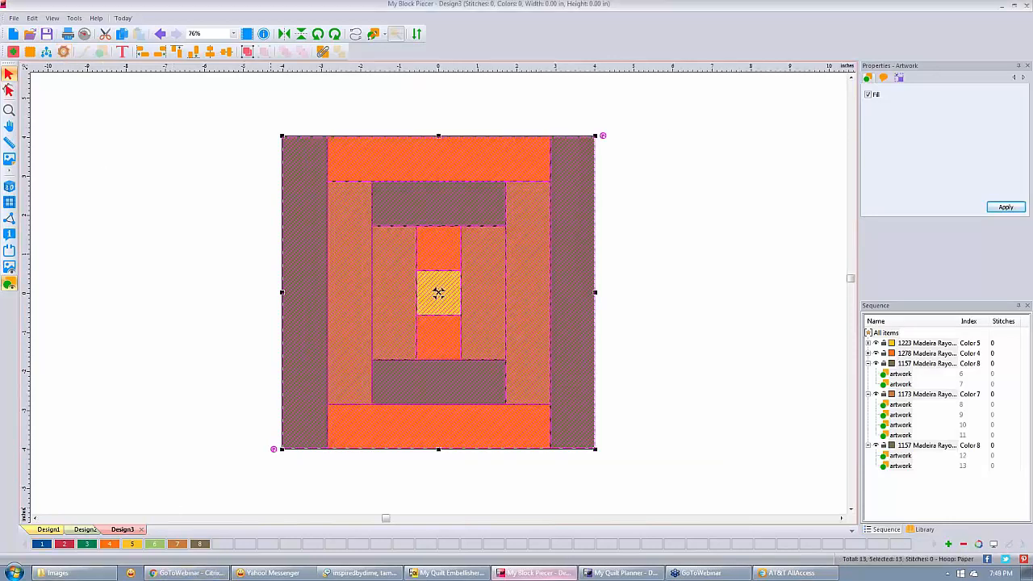
In My Quilt Embellisher, start blank Design4 and bring up the Blocks library of Album Blocks.
left_click(458, 573)
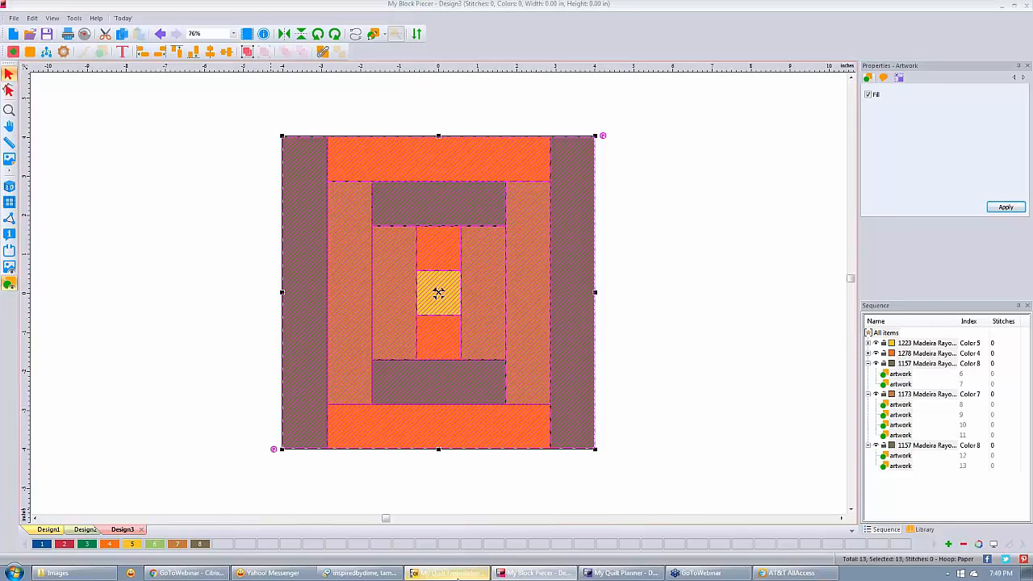
left_click(13, 34)
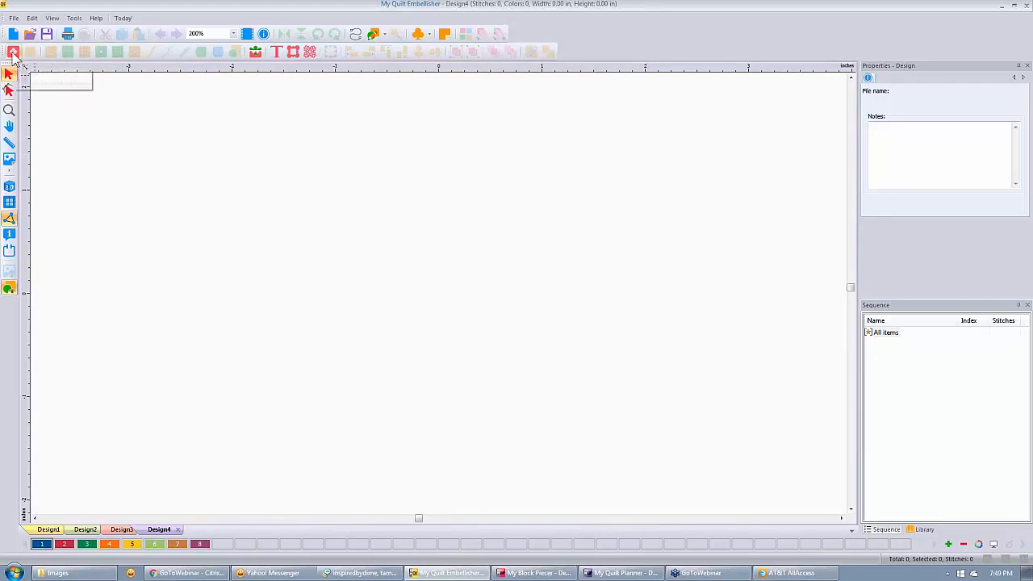
left_click(13, 53)
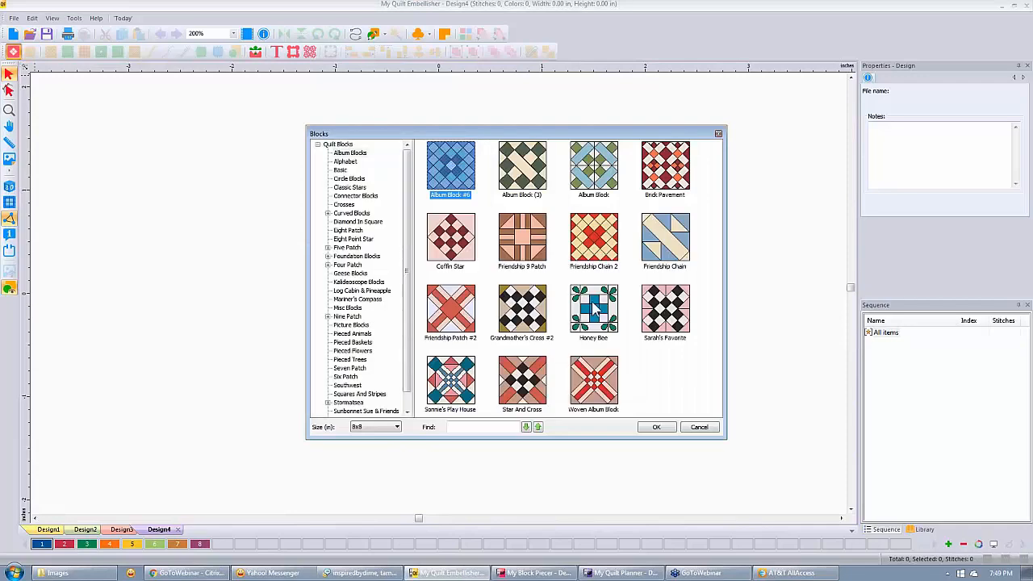
Import the Honey Bee Album block into Design4 and deselect it.
left_click(595, 317)
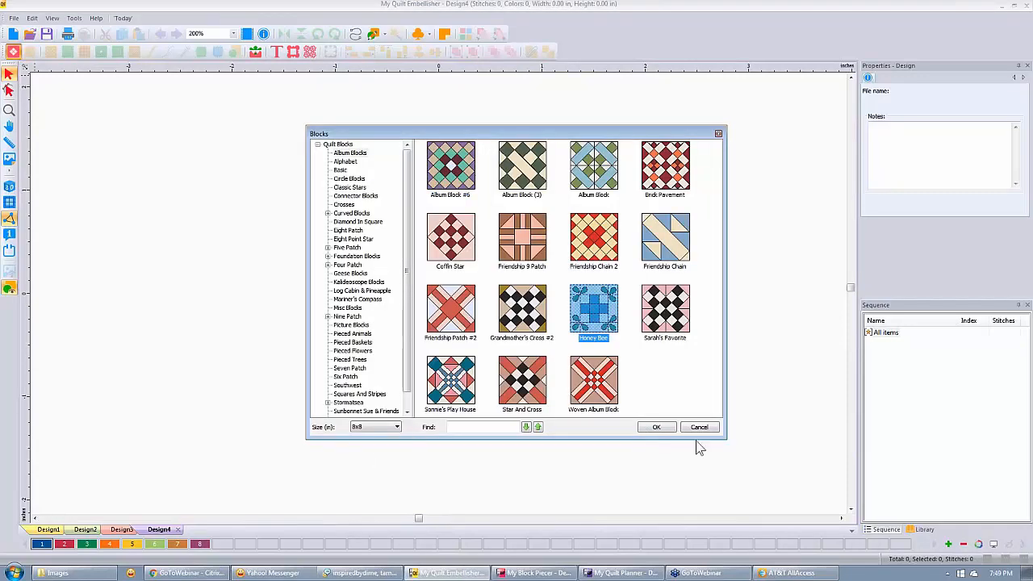
left_click(658, 427)
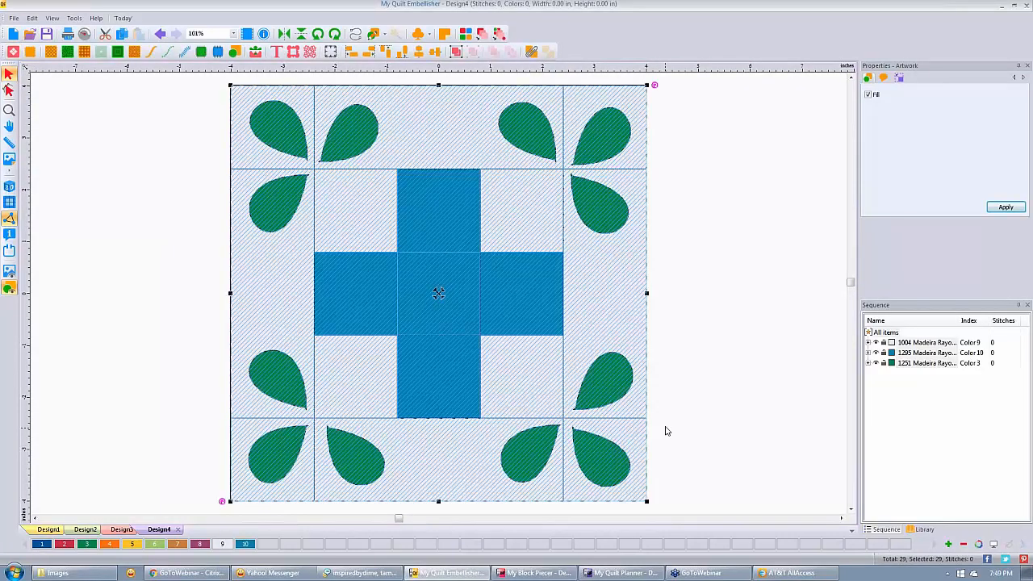
left_click(666, 431)
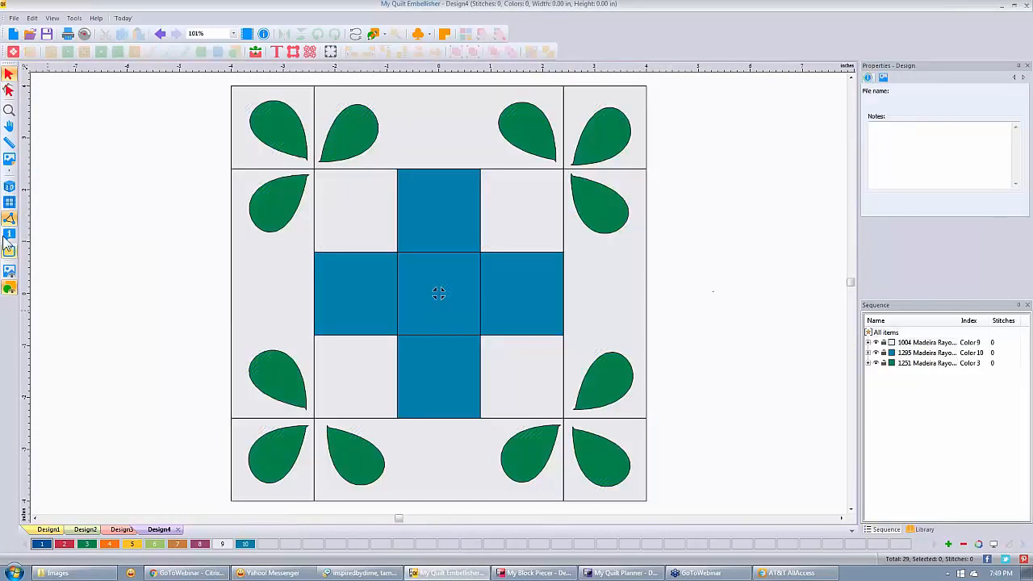
Turn on the canvas grid and drag a few leaves out of the block to demonstrate.
left_click(9, 202)
left_click_drag(622, 129, 763, 132)
left_click_drag(530, 129, 763, 233)
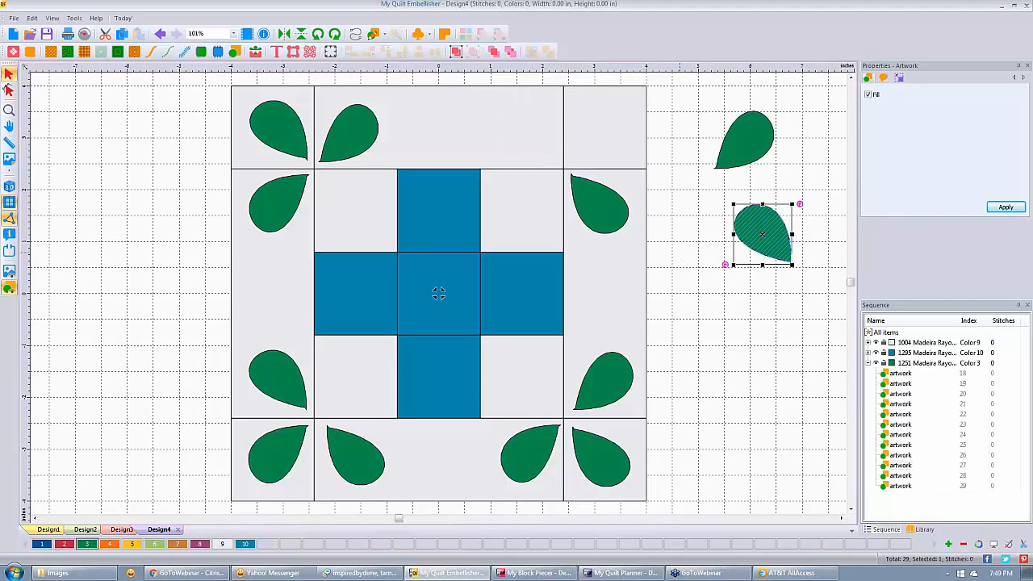
left_click_drag(720, 308, 719, 295)
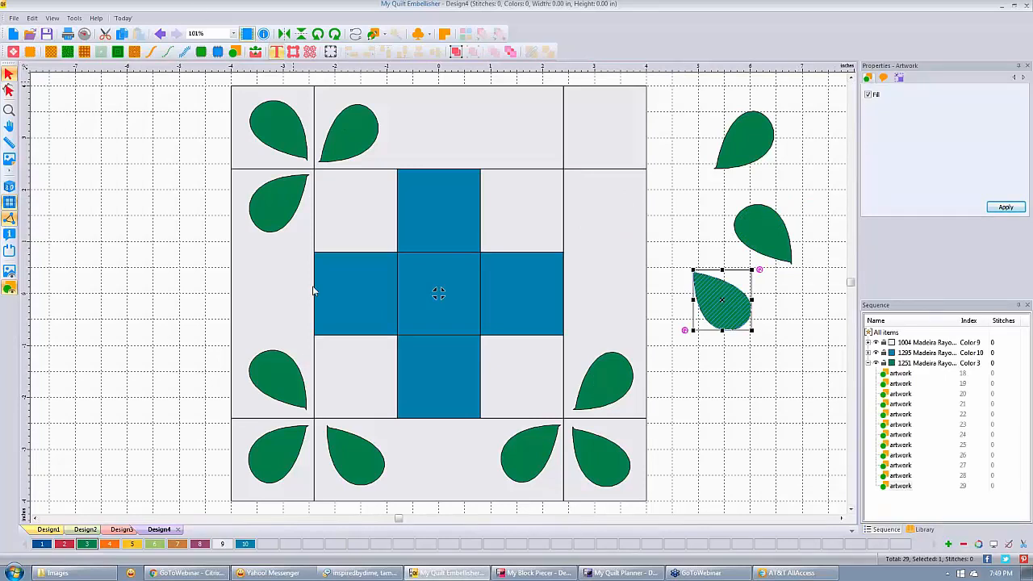
left_click(703, 240)
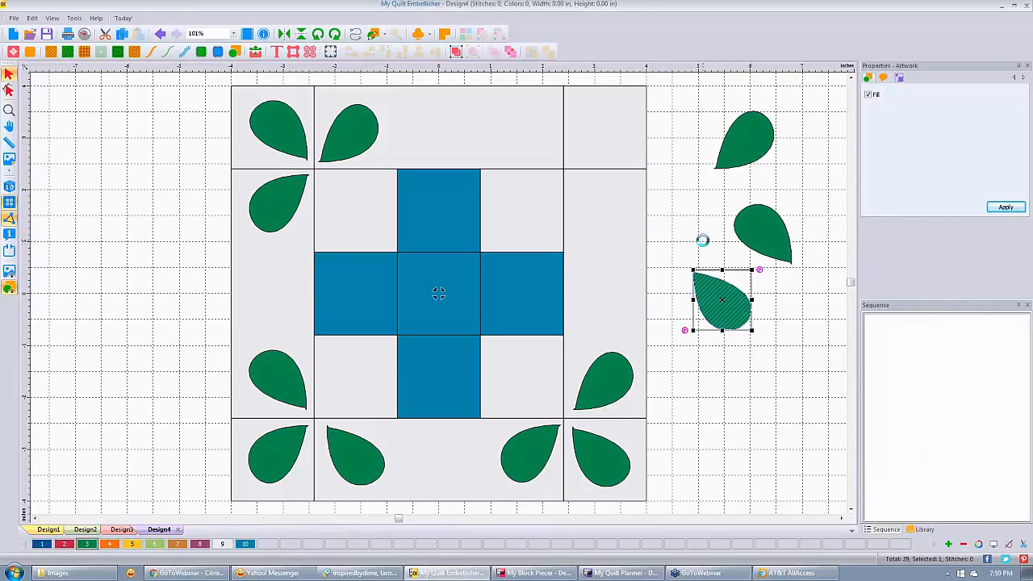
left_click(719, 146)
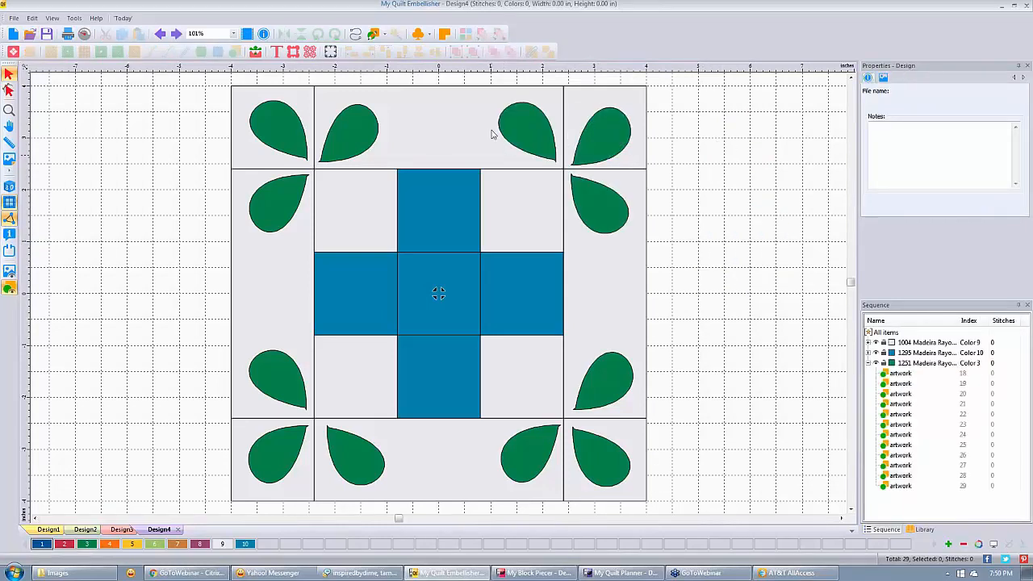
Convert the twelve green leaves to E-Stitch appliqué with a 95% inset, giving 1909 stitches.
left_click(909, 365)
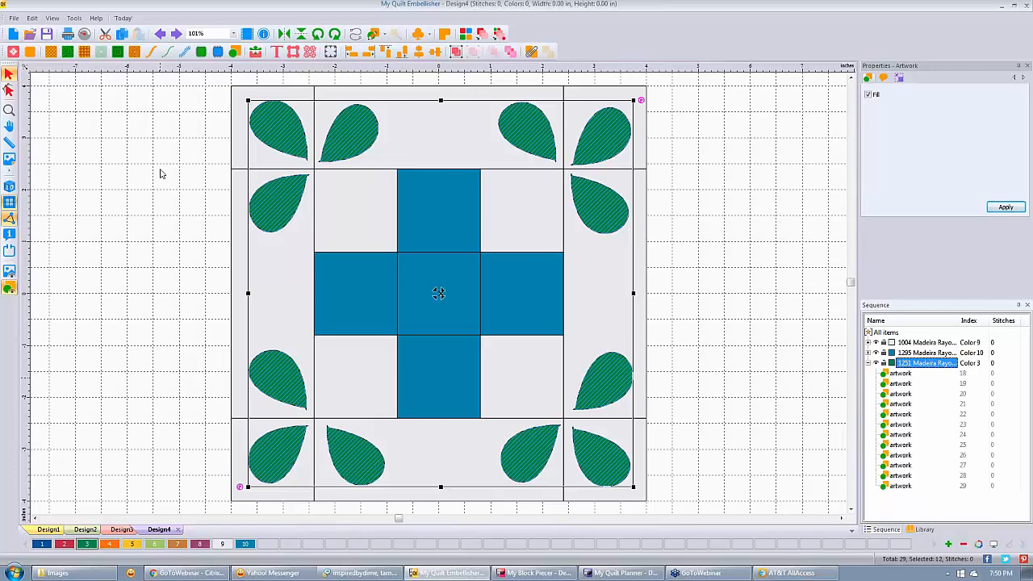
left_click(200, 51)
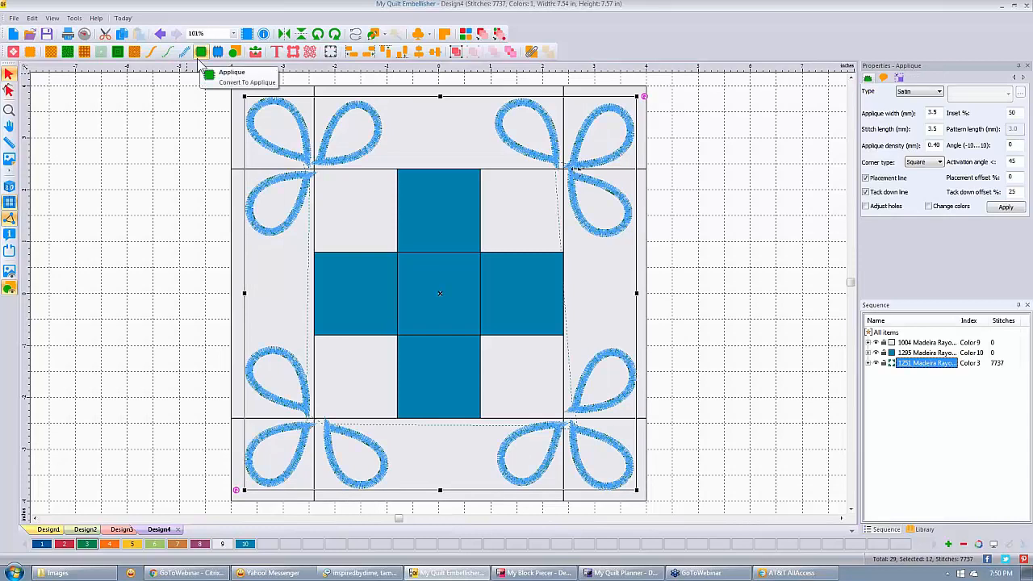
left_click(940, 92)
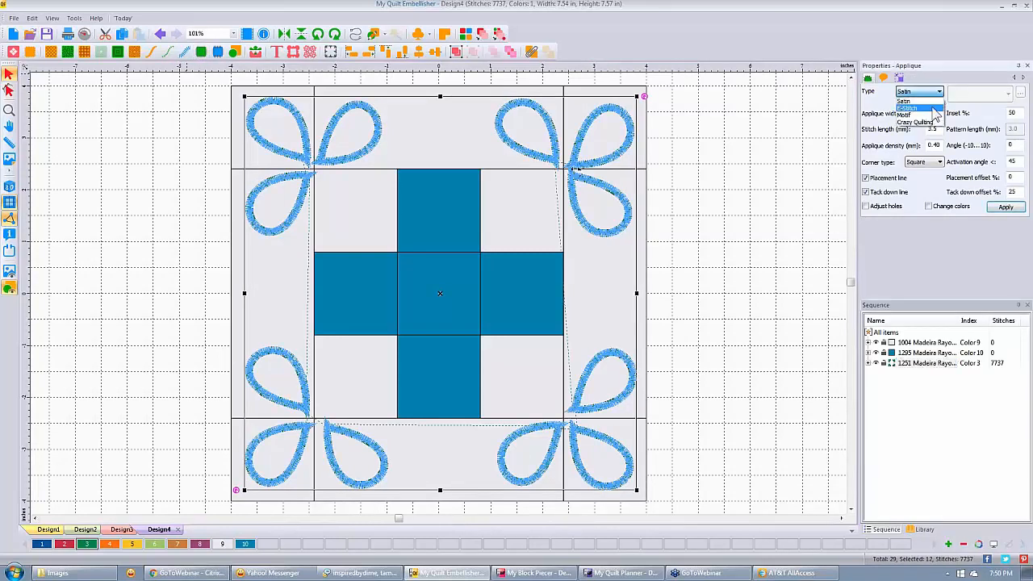
left_click(932, 108)
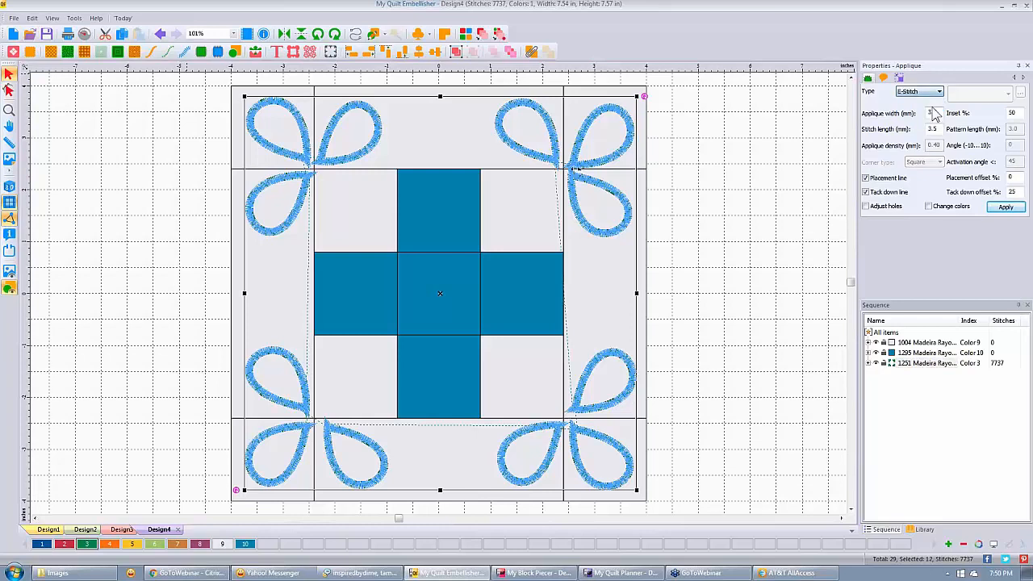
double_click(1018, 113)
type("95")
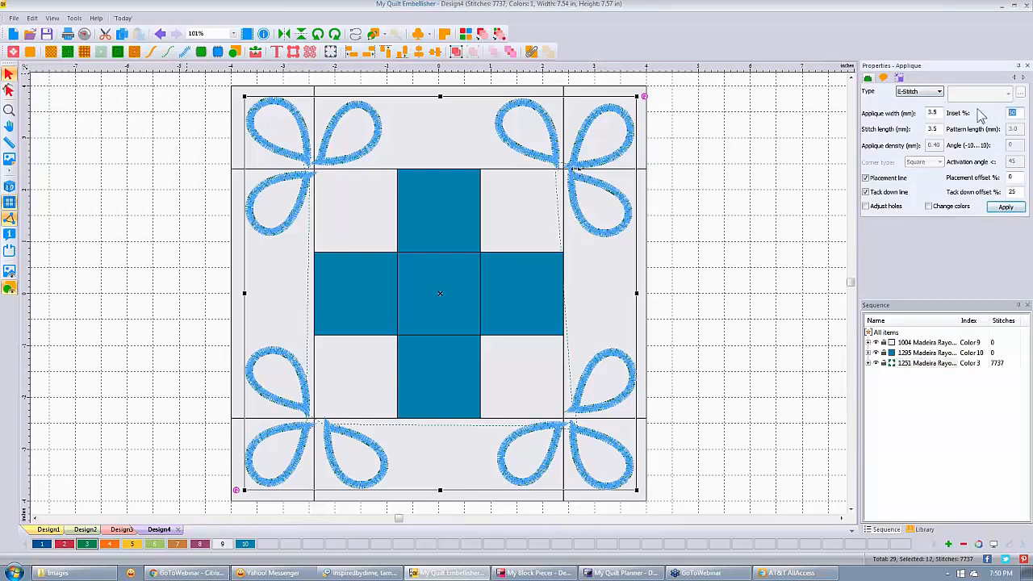
left_click(1006, 209)
left_click(1006, 209)
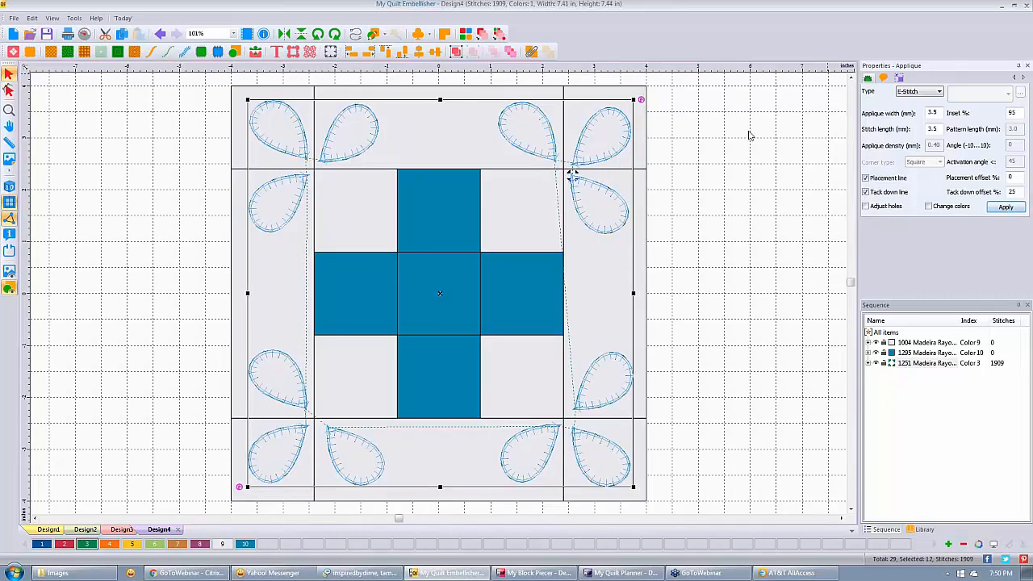
left_click(748, 135)
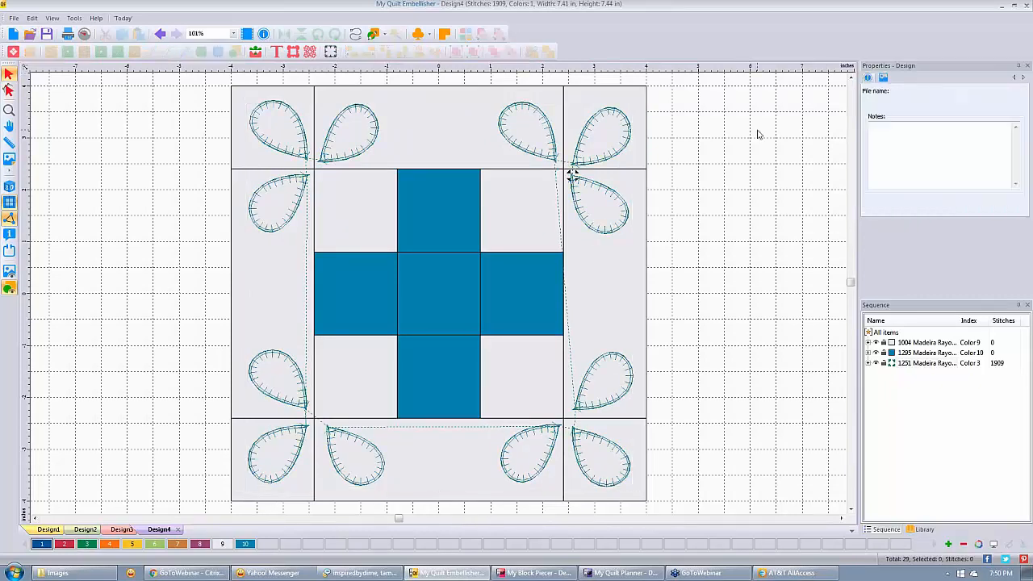
left_click(926, 364)
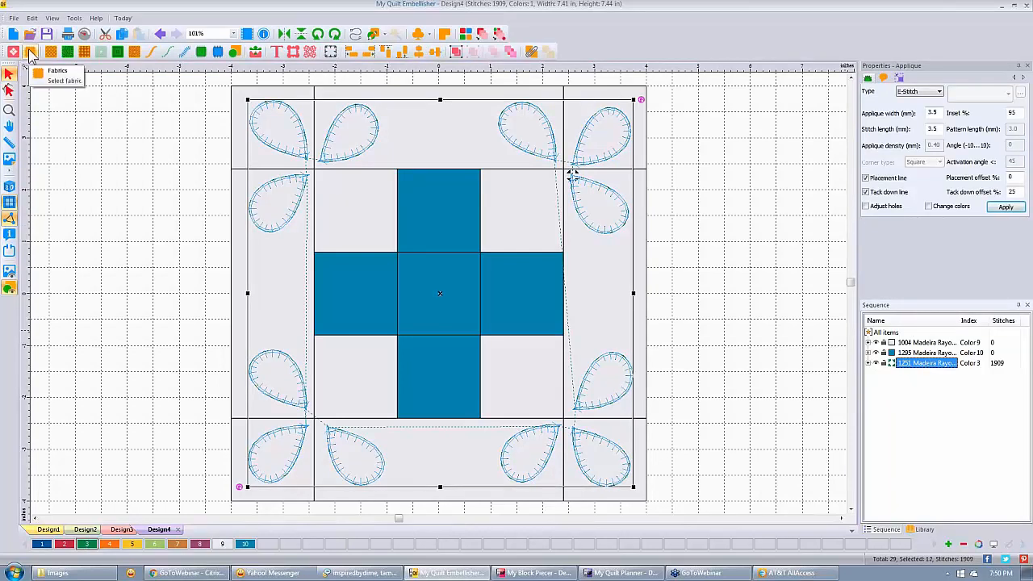
Fill the appliqué leaves with a green textured fabric, then select the cross's centre square.
left_click(31, 52)
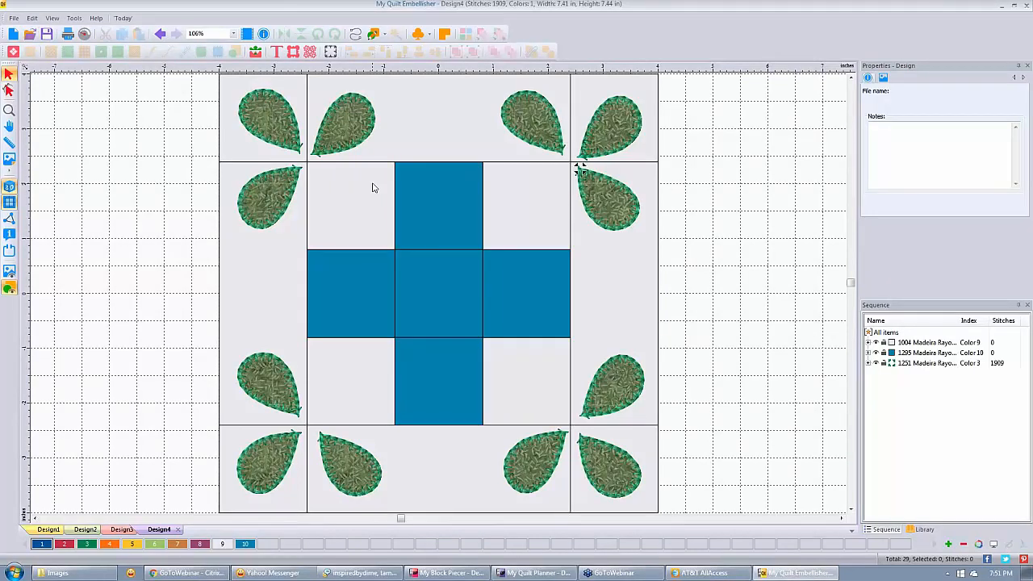
left_click(453, 302)
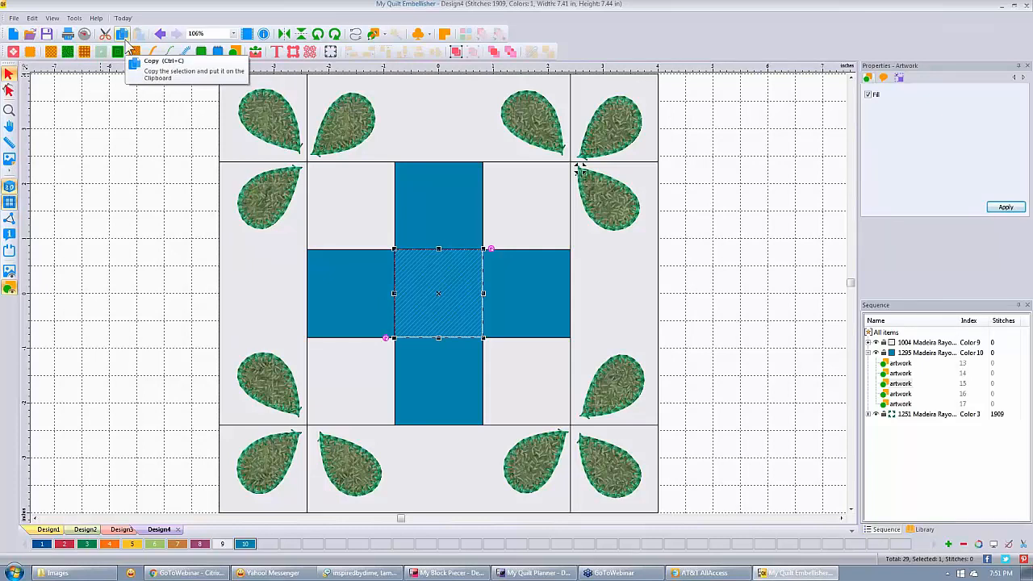
Give the five cross squares a Piano stippling fill, stitch length 3.5, density 3.00.
left_click(481, 335)
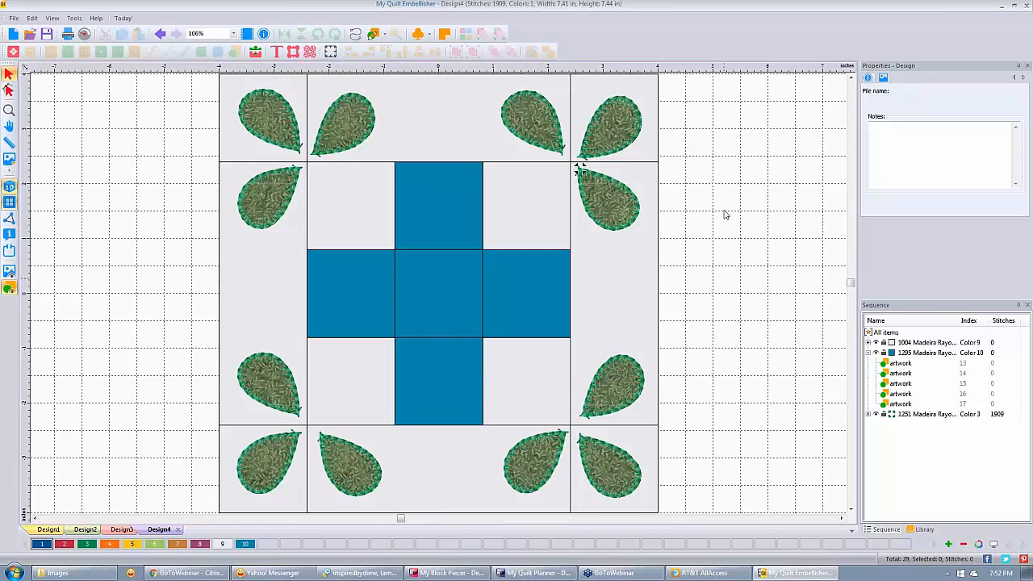
left_click(439, 207)
left_click(352, 293, "ctrl")
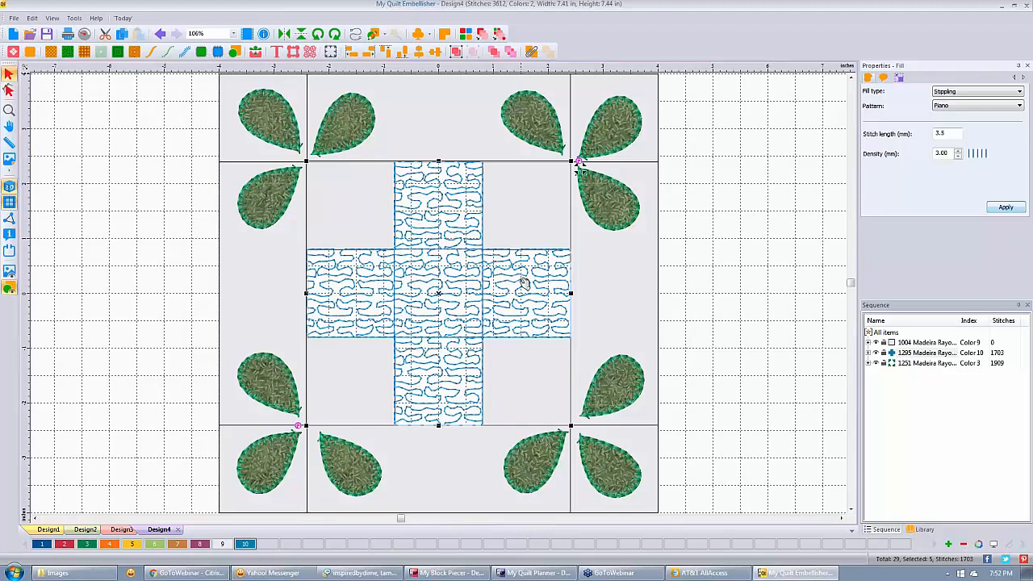
left_click(751, 224)
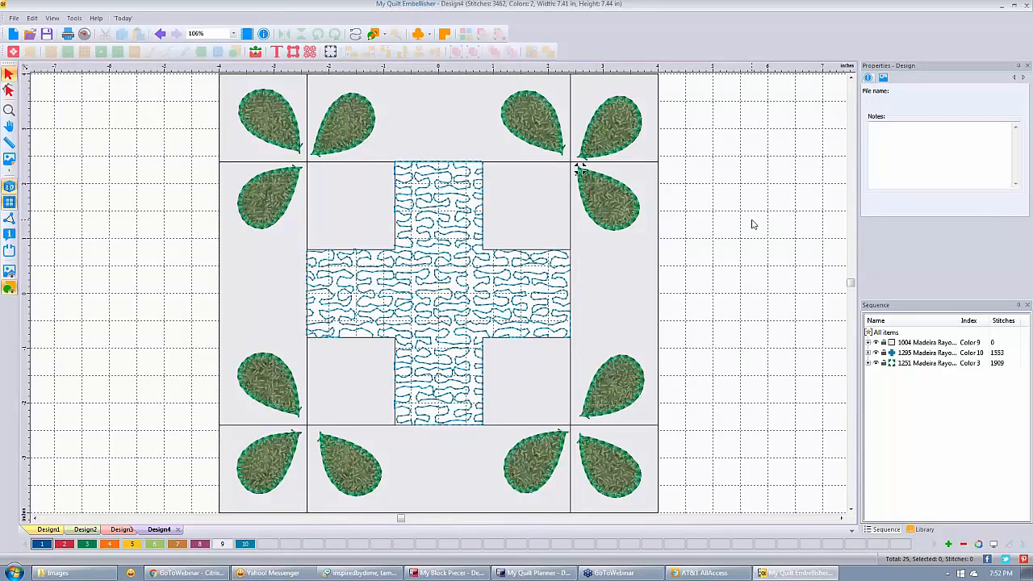
left_click(14, 51)
Confirm the block artwork import, select everything, and start a new blank Design5.
left_click(671, 427)
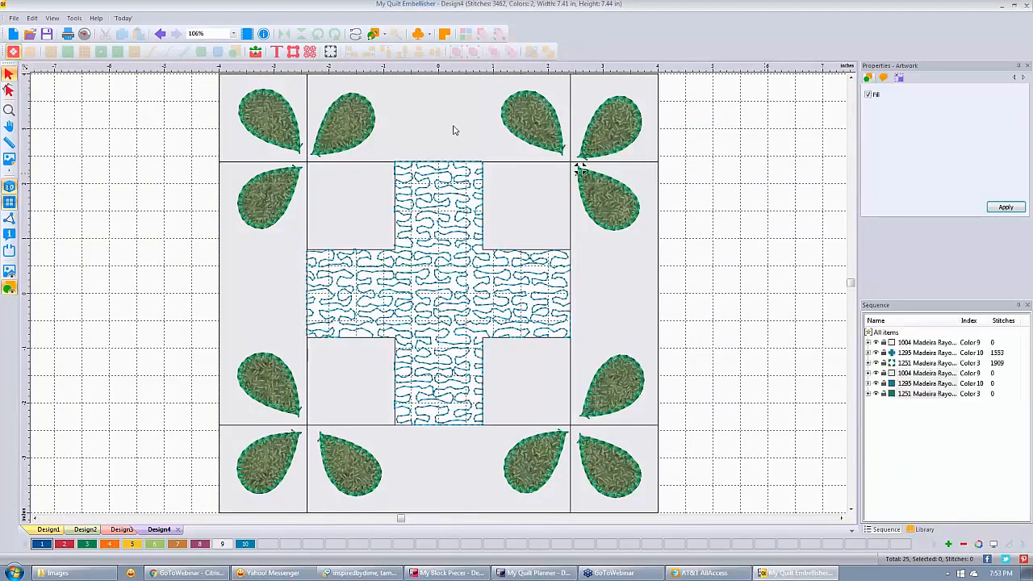
key("ctrl+a")
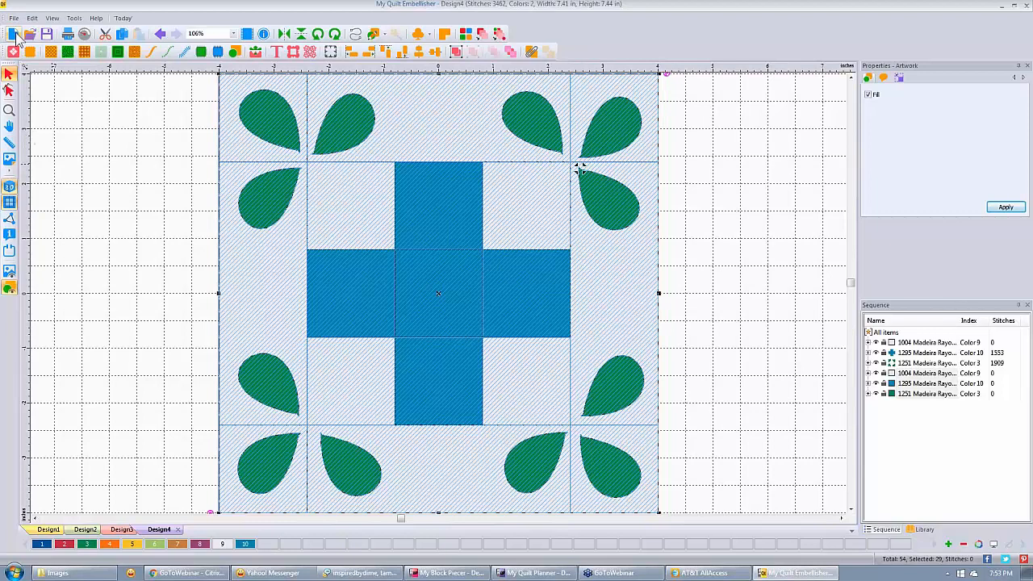
left_click(14, 34)
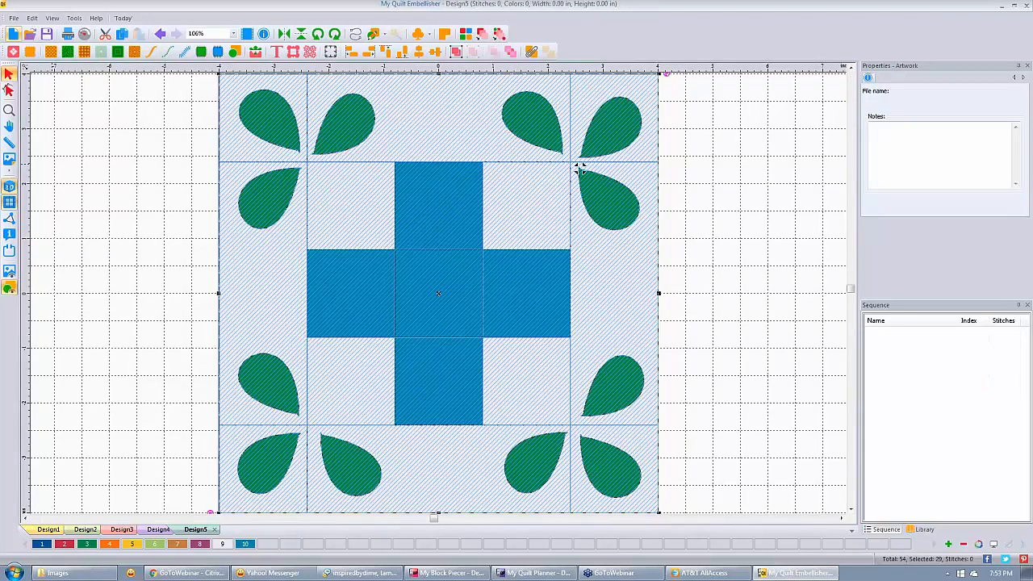
left_click(14, 18)
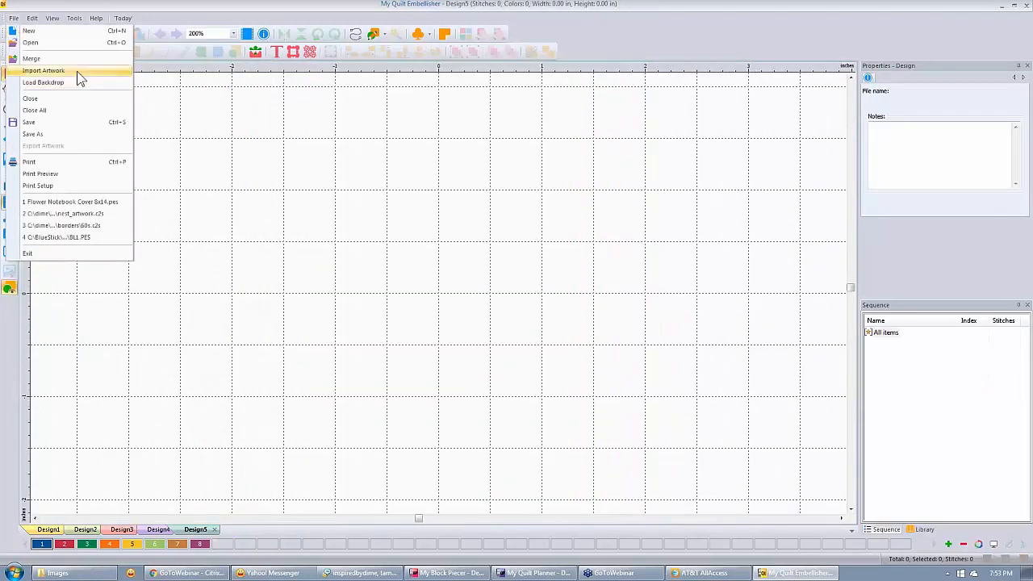
Import artwork from the Images folder, previewing airplane02.wmf, 4squtri.EMF and BigHunterStar.EMF before choosing bloom.EMF.
left_click(77, 72)
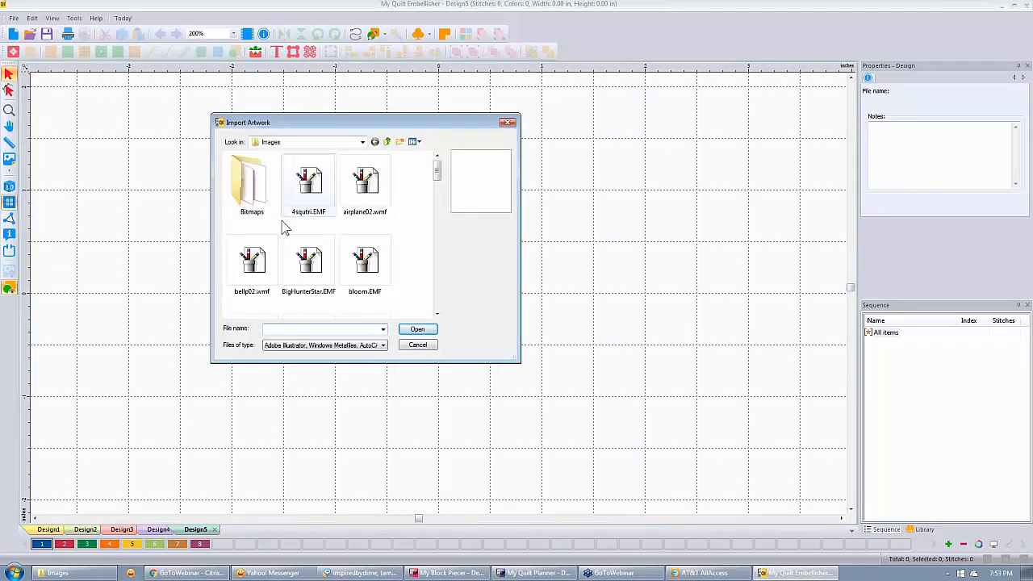
left_click(355, 202)
left_click(313, 190)
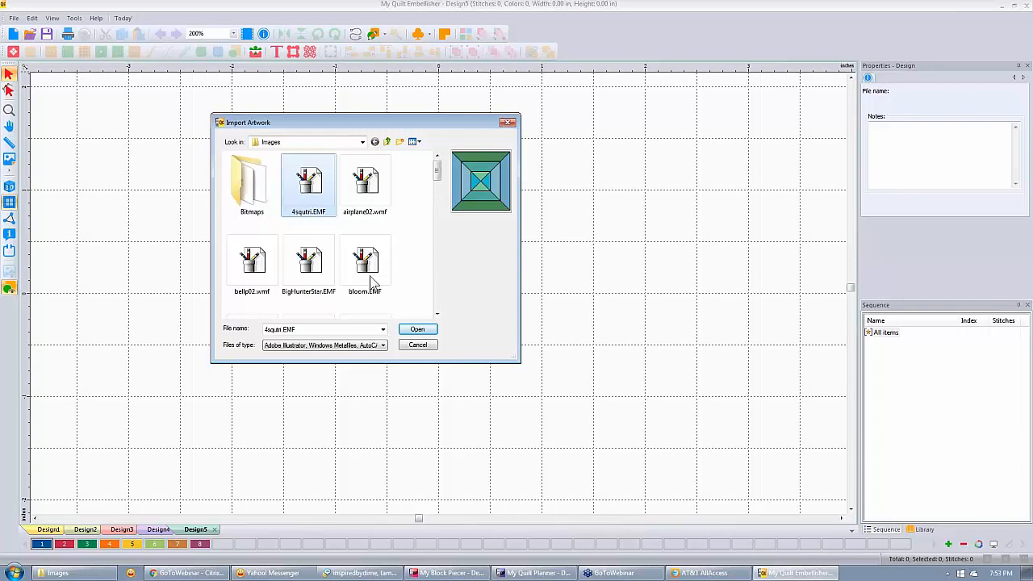
left_click(308, 279)
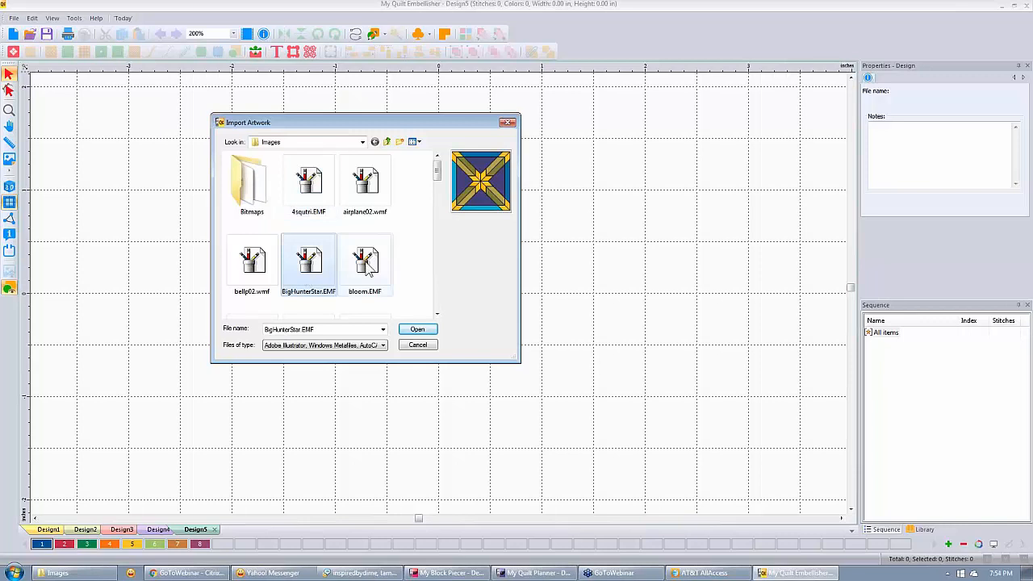
left_click(367, 271)
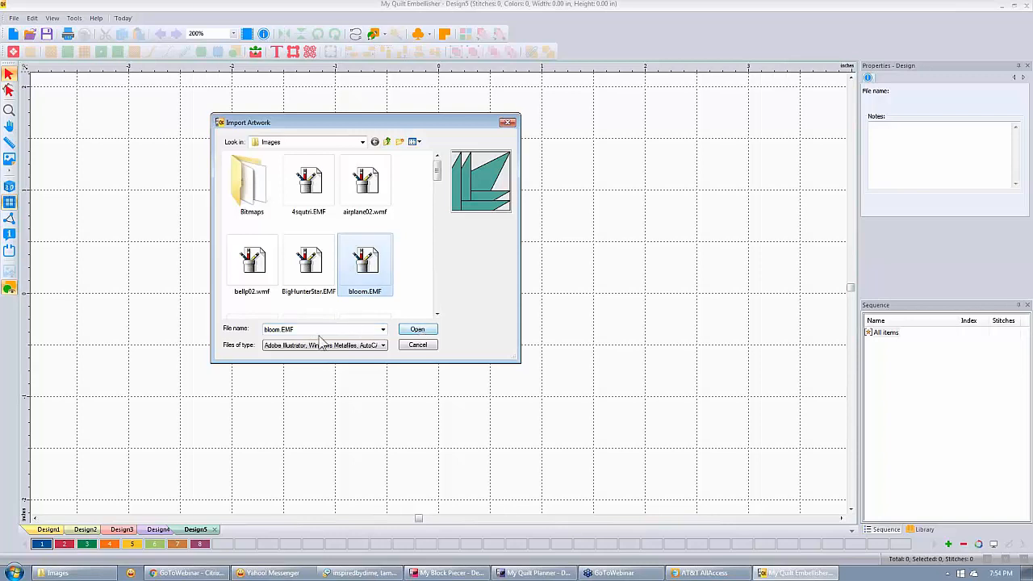
Import bloom.EMF into Design5 as an 11-piece block in threads 1003 and 1046.
left_click(418, 331)
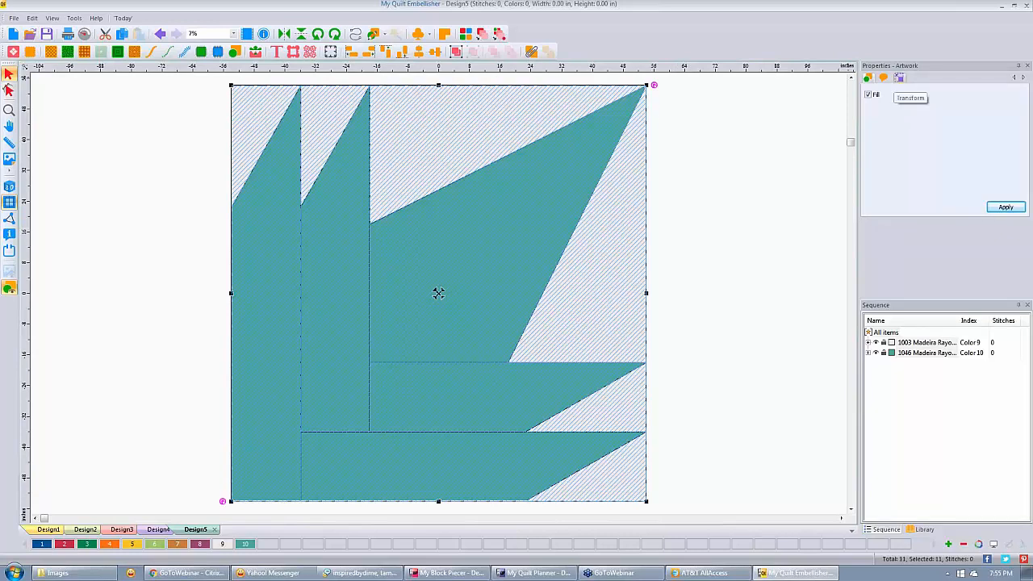
Scale the bloom block to 7 inches wide (7.02 tall) and centre the ruler origin on it.
left_click(899, 76)
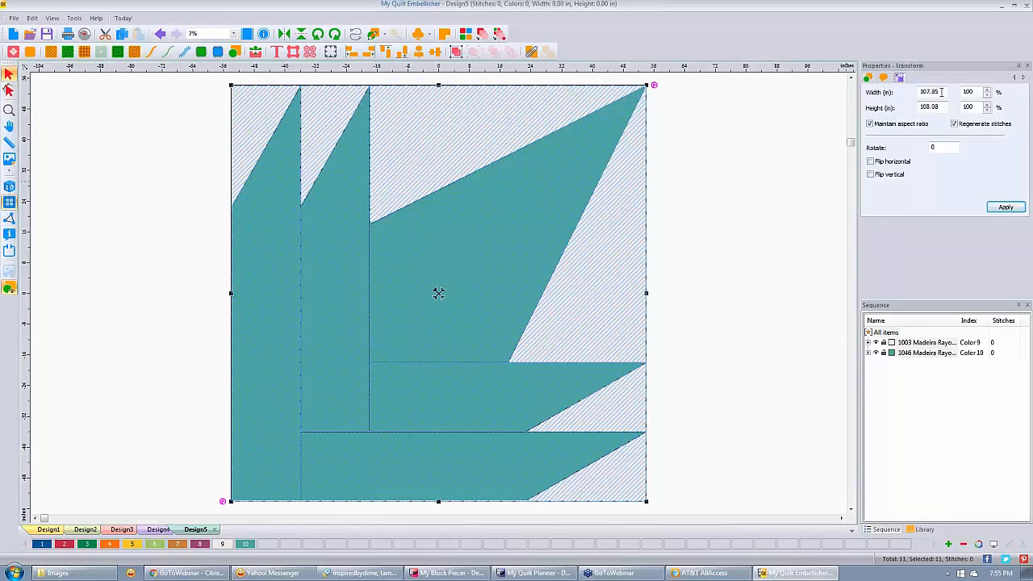
double_click(941, 92)
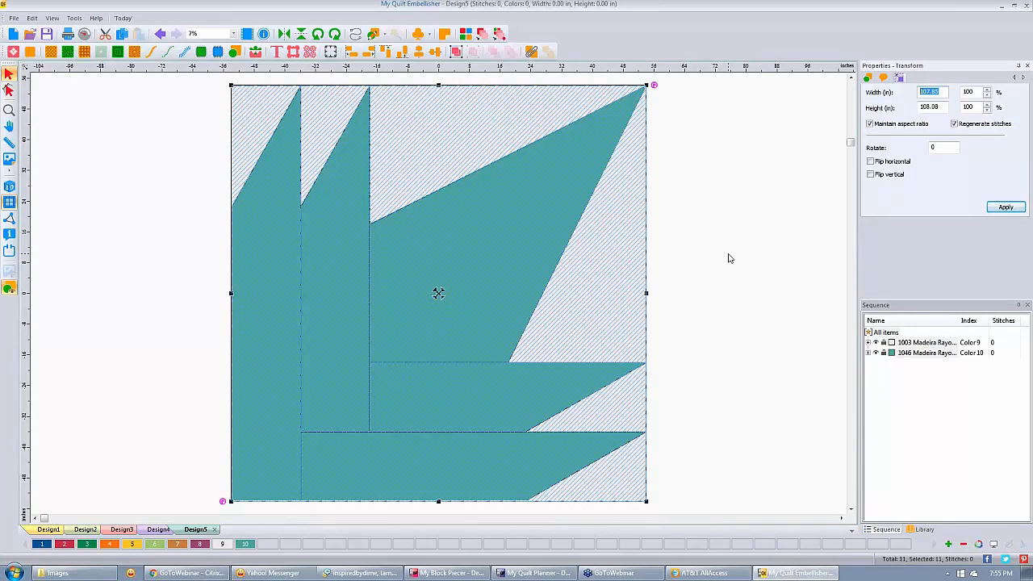
type("7")
left_click(1008, 209)
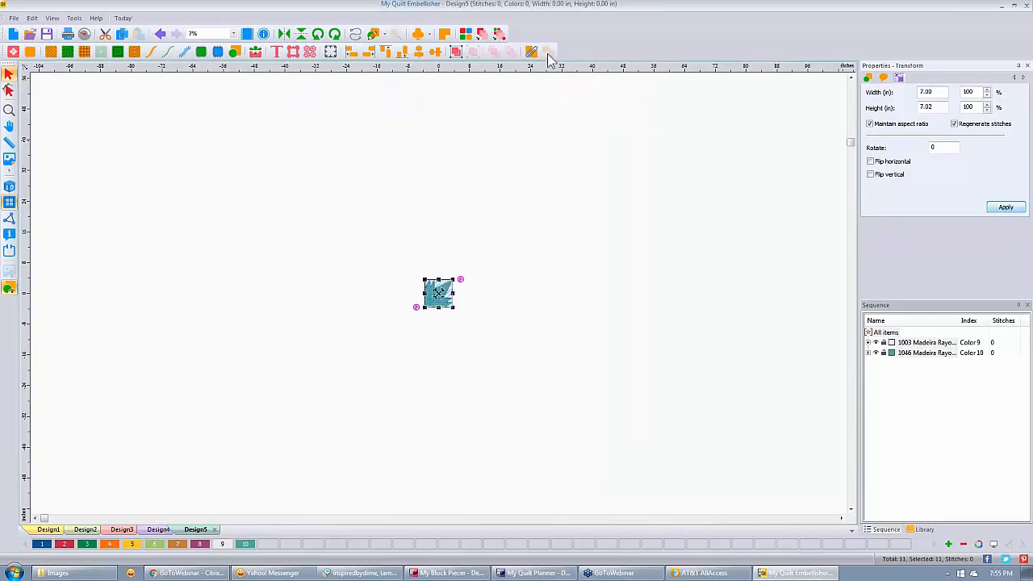
right_click(535, 66)
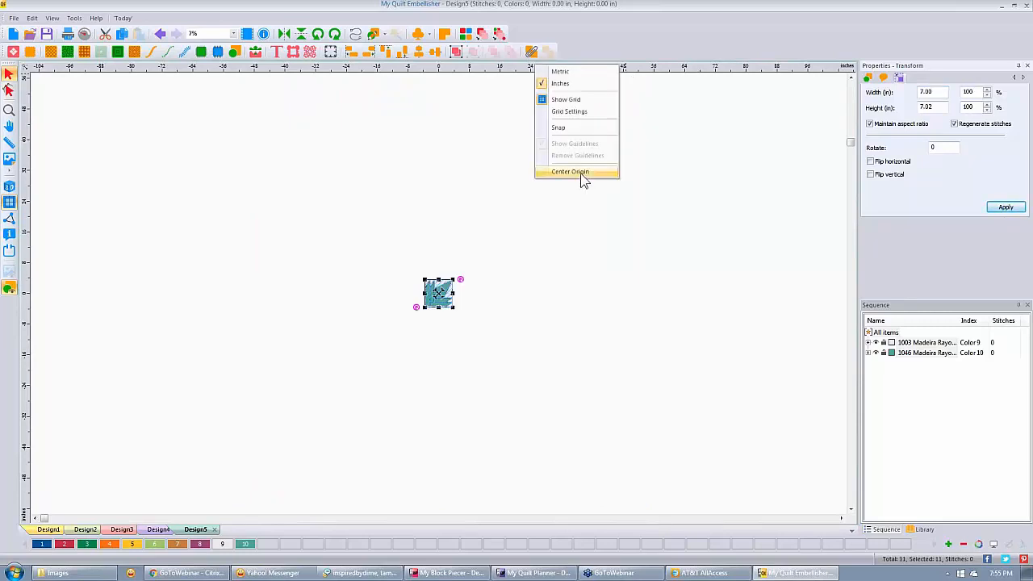
left_click(581, 174)
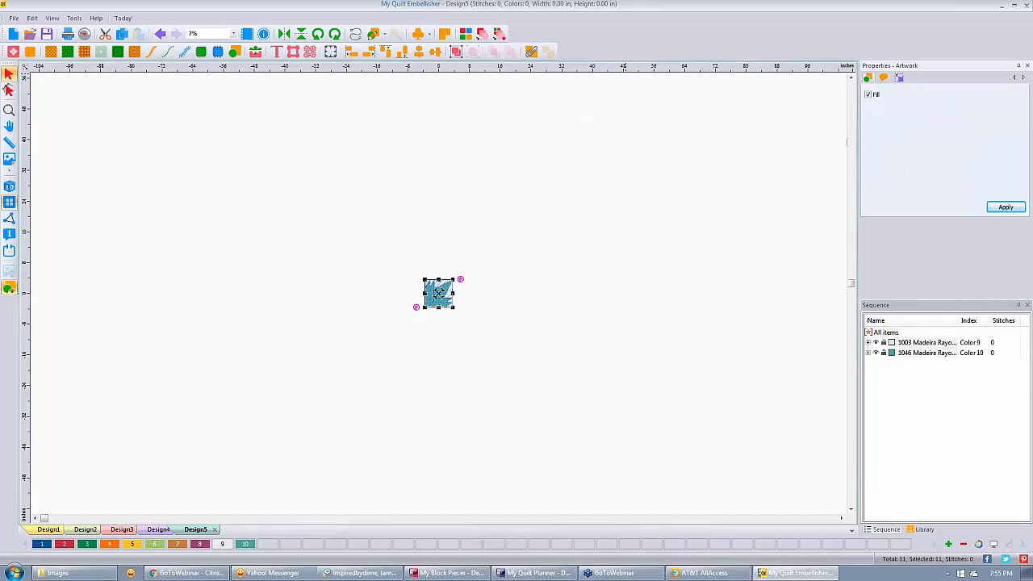
Fit the design to the window, deselect it, and zoom in and out to inspect the block.
key("0")
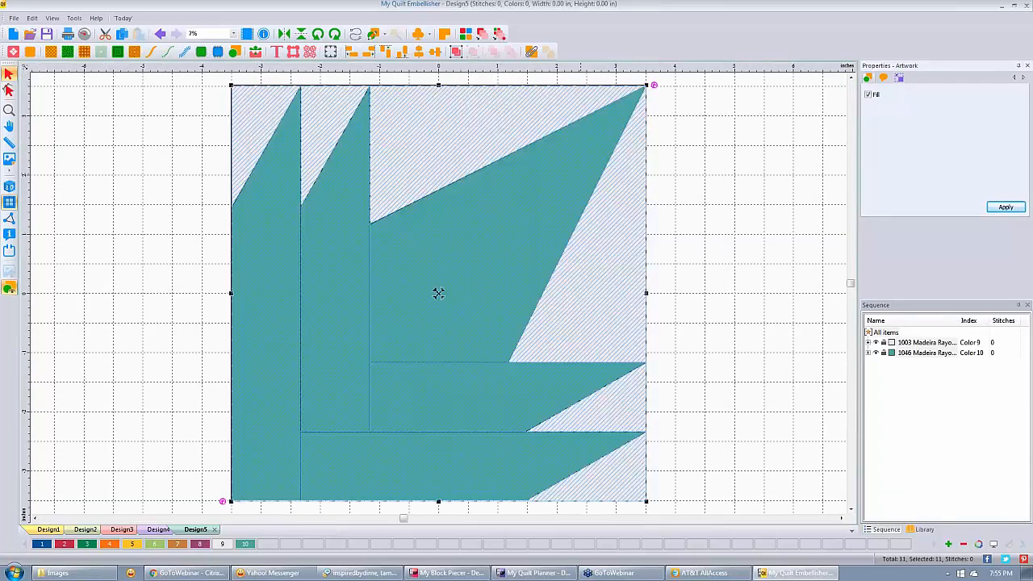
left_click(771, 180)
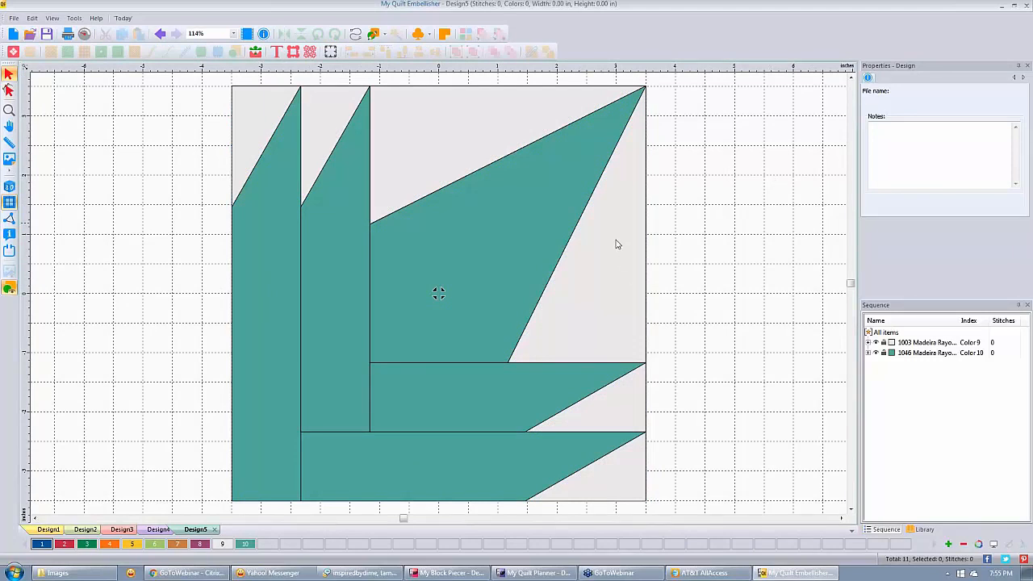
scroll(615, 240, "up", 1)
scroll(616, 240, "up", 13)
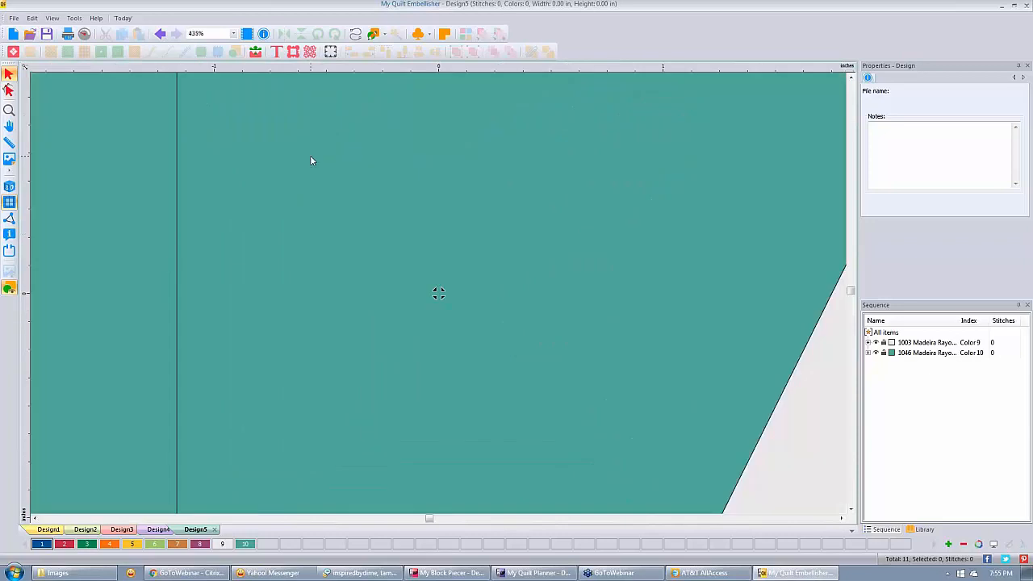
scroll(310, 160, "down", 6)
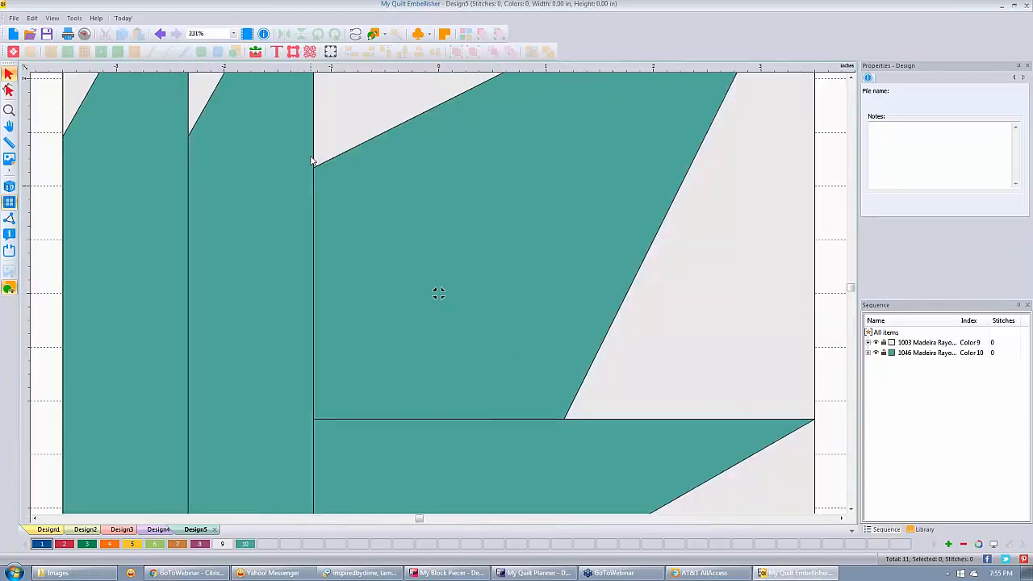
scroll(311, 160, "down", 8)
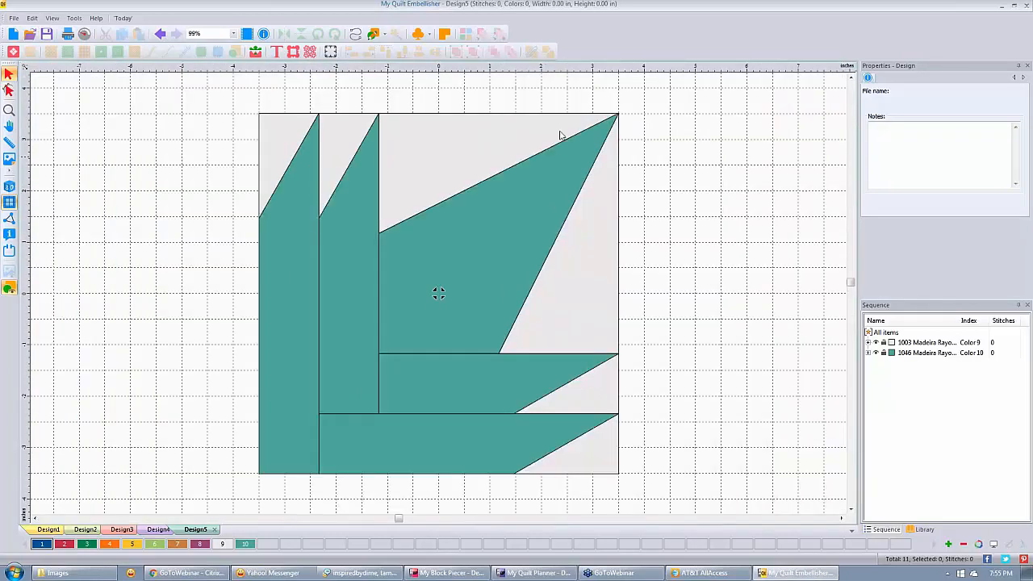
Trial-move a white triangle out of the block, undo it, then select the 1046 teal colour group.
left_click(561, 135)
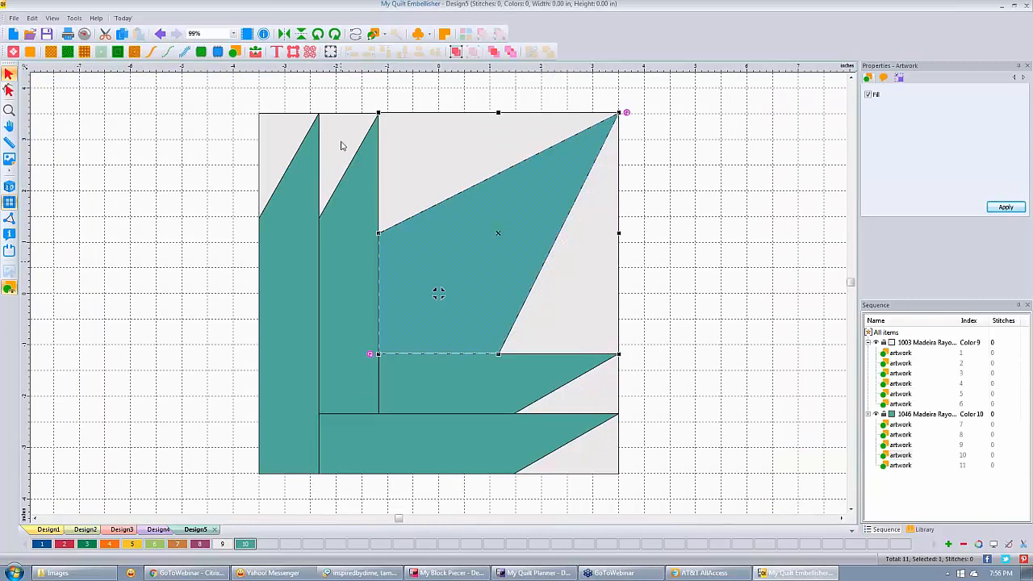
left_click(359, 170)
left_click_drag(614, 246, 781, 234)
left_click_drag(439, 293, 438, 293)
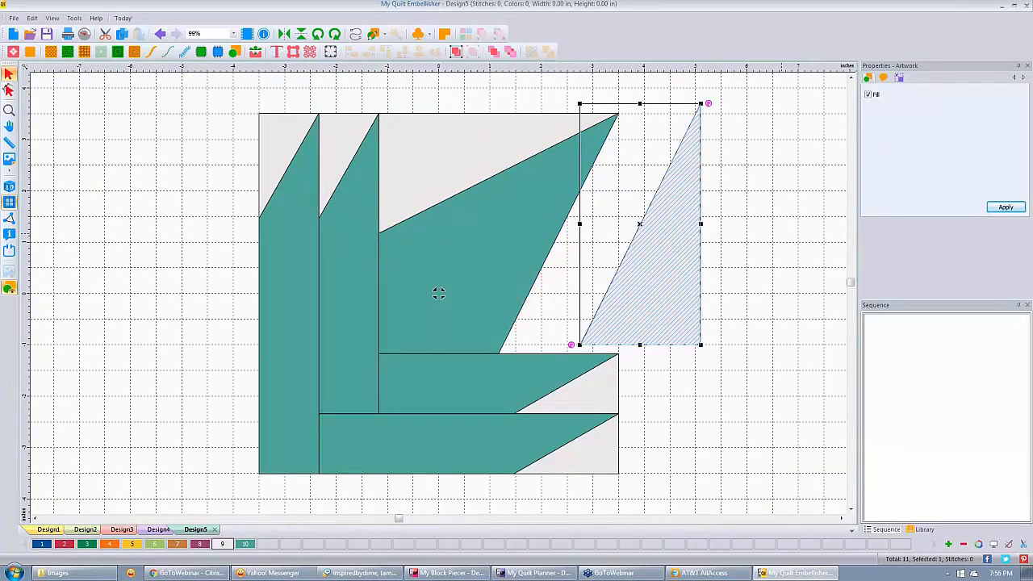
key("ctrl+z")
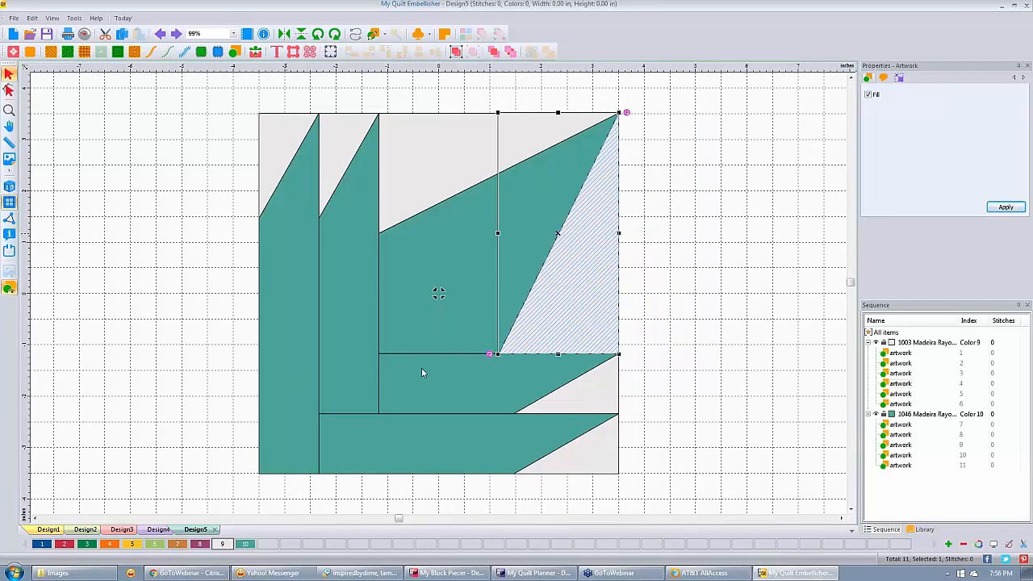
left_click(926, 416)
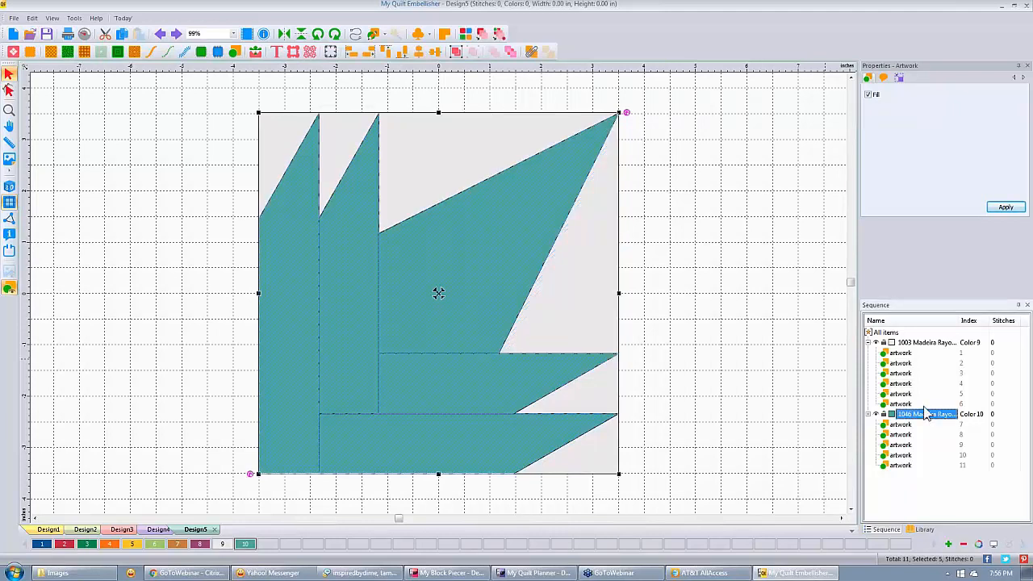
Contour-fill the teal 1046 pieces (2795 stitches), hide the grid, and select the 1003 colour group.
left_click(118, 53)
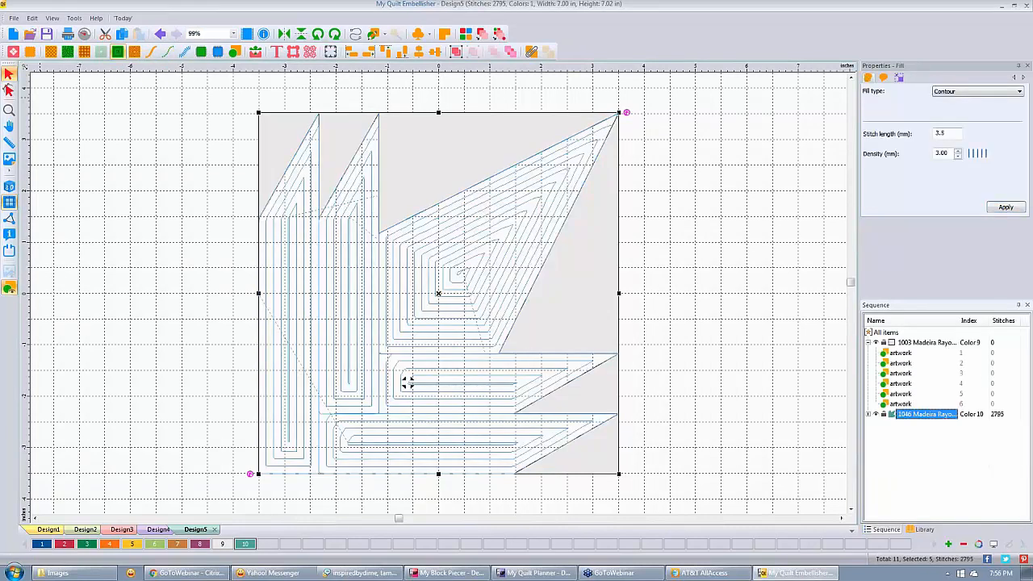
left_click(9, 204)
left_click(105, 139)
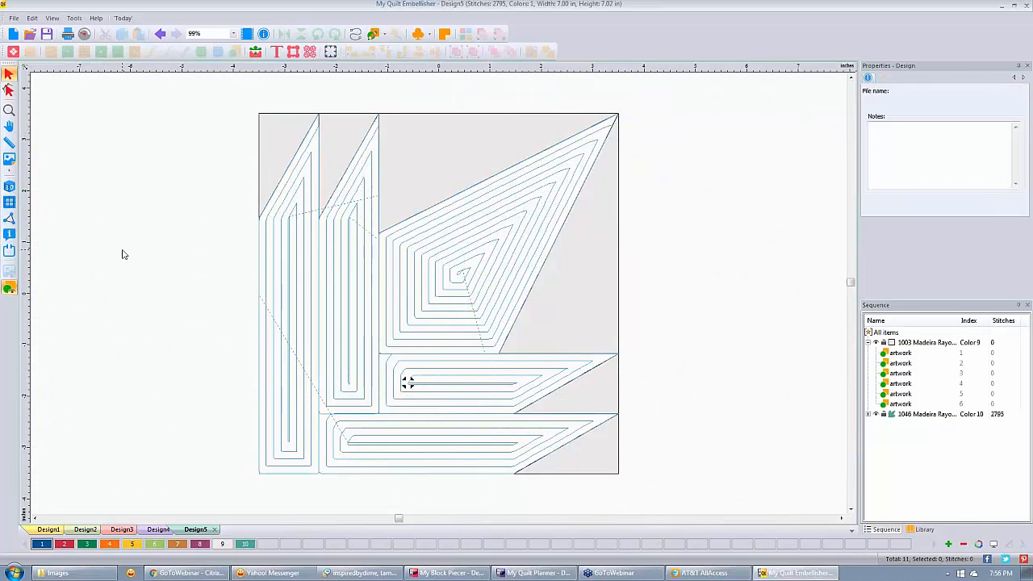
left_click(927, 343)
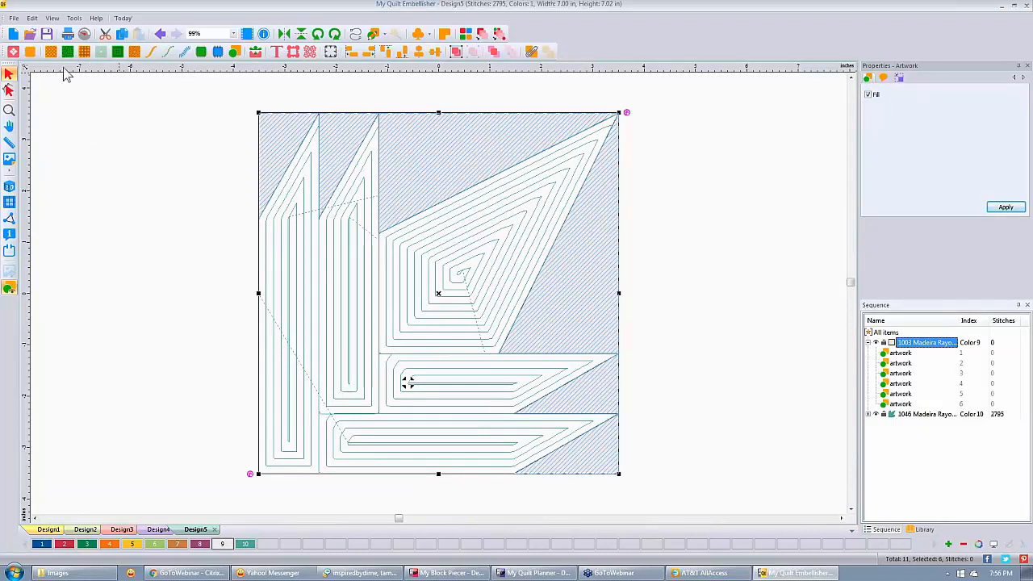
Fill the six light 1003 pieces with circle shape pattern 100, adding 1845 stitches.
left_click(135, 52)
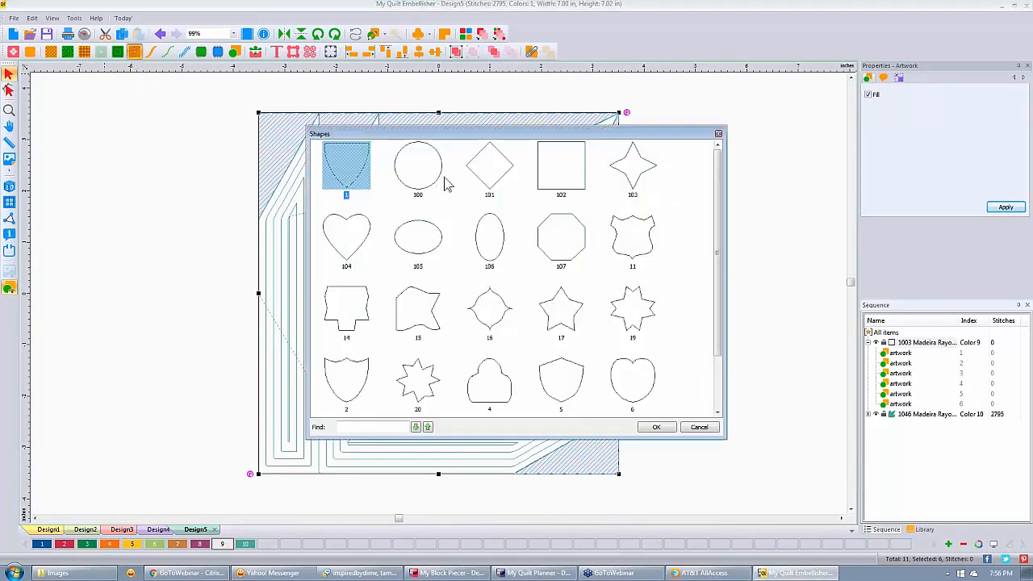
left_click(444, 176)
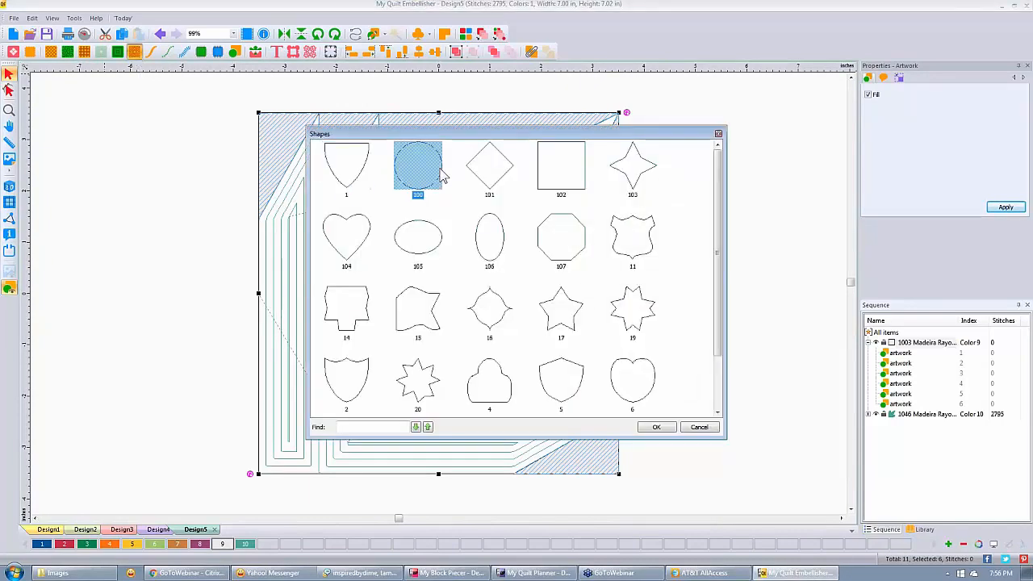
left_click(662, 429)
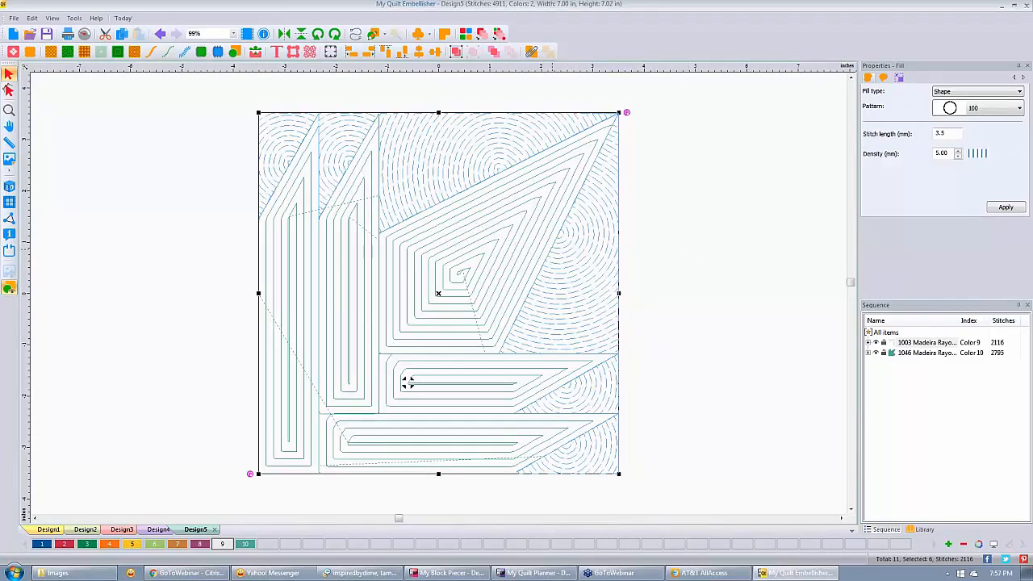
Show the stitching as realistic 3D thread and switch to the Edit Outlines tool.
left_click(531, 51)
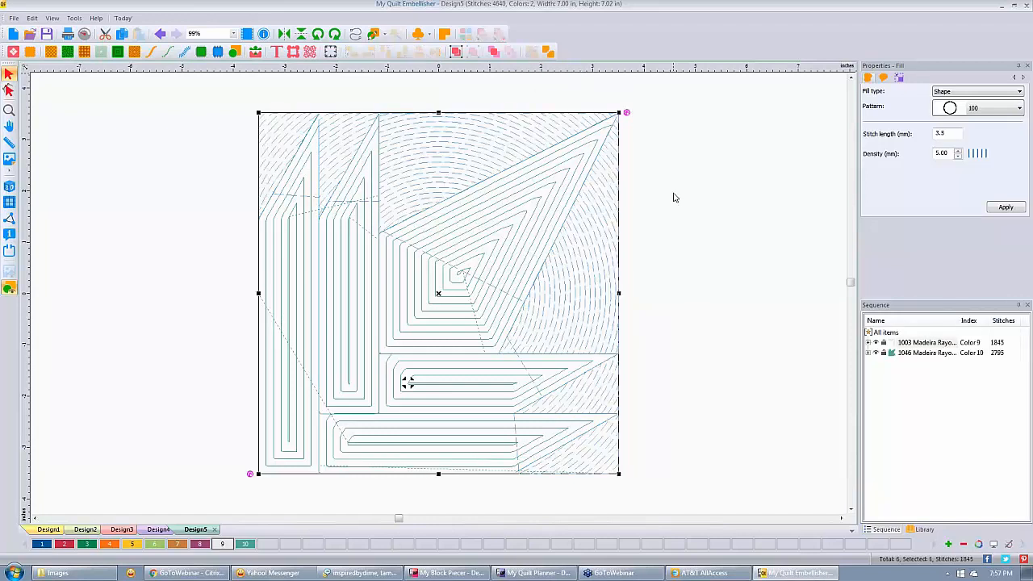
left_click(11, 188)
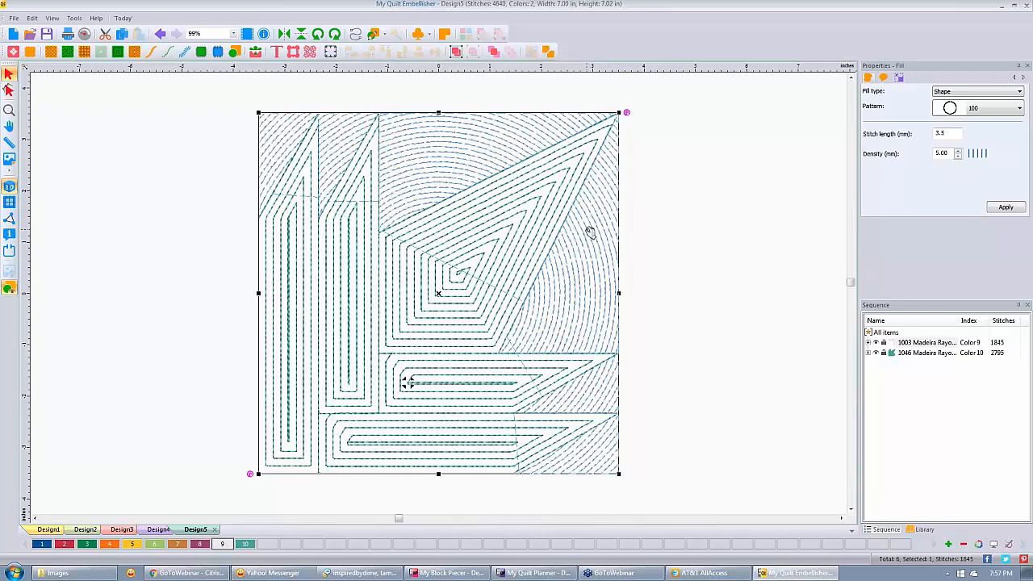
left_click(9, 90)
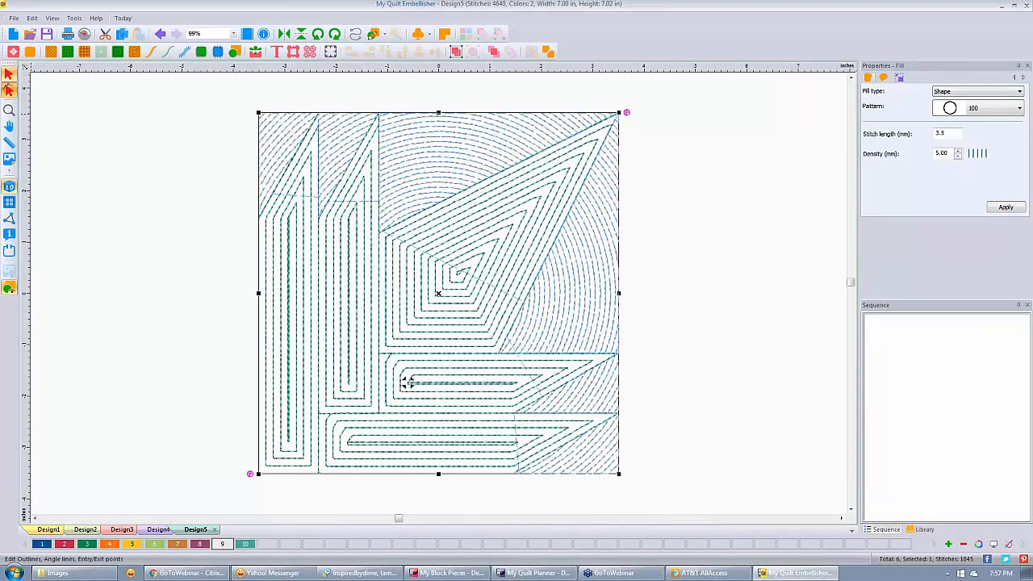
Move the circle fill's centre to the block's top-right corner and recalculate, giving 4715 stitches.
left_click(408, 382)
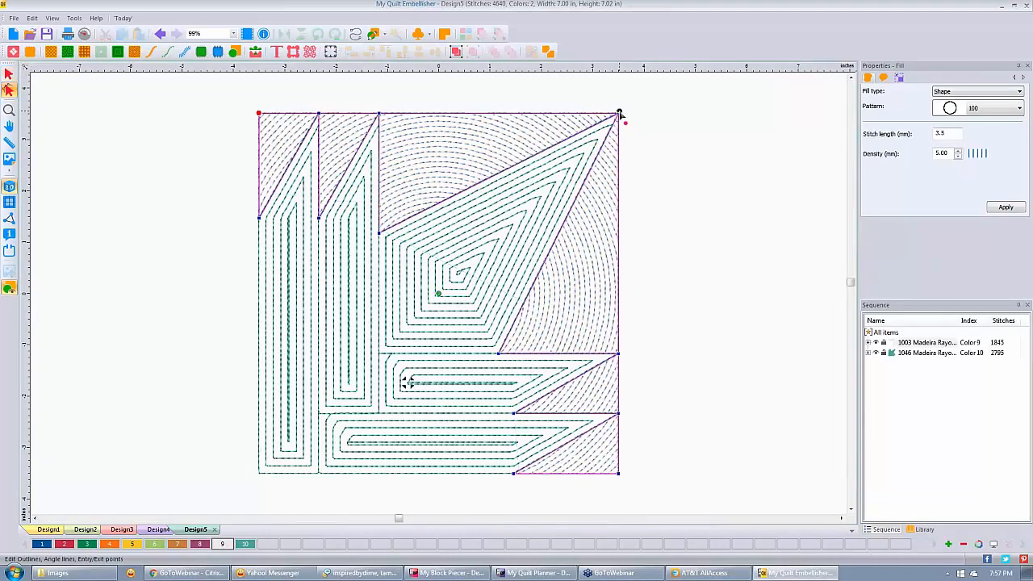
left_click_drag(620, 114, 620, 112)
left_click(408, 382)
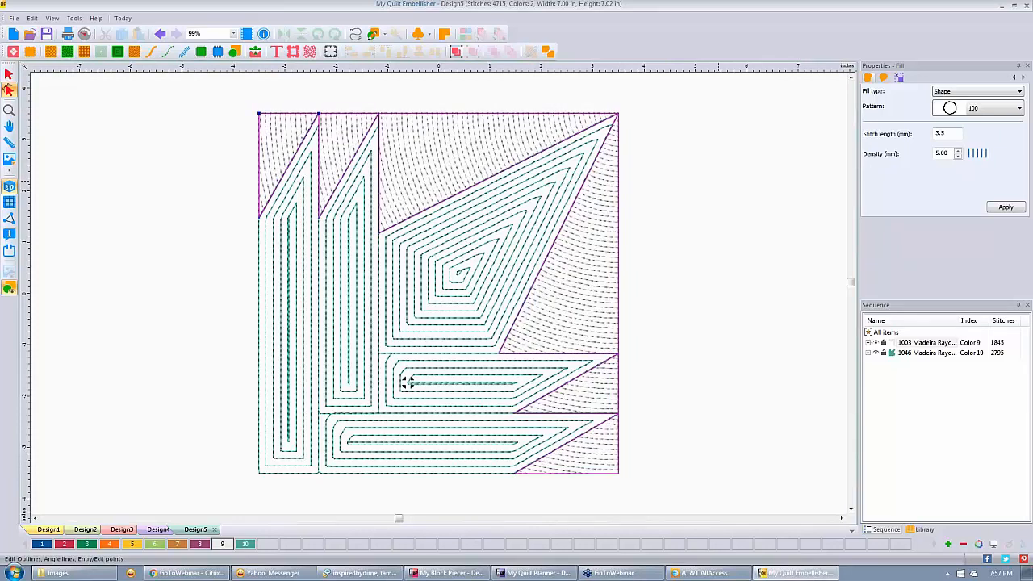
left_click(715, 217)
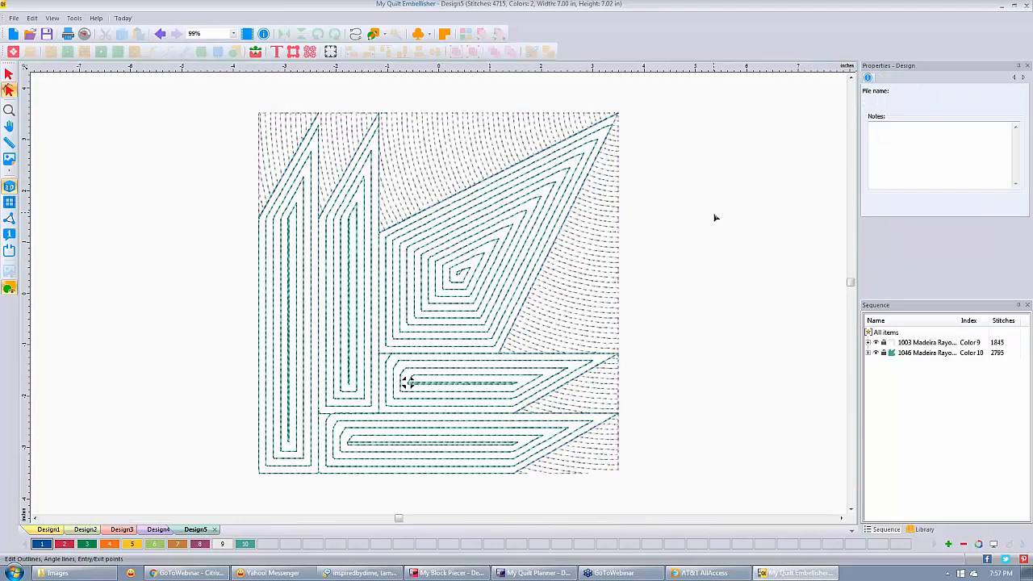
scroll(664, 251, "down", 3)
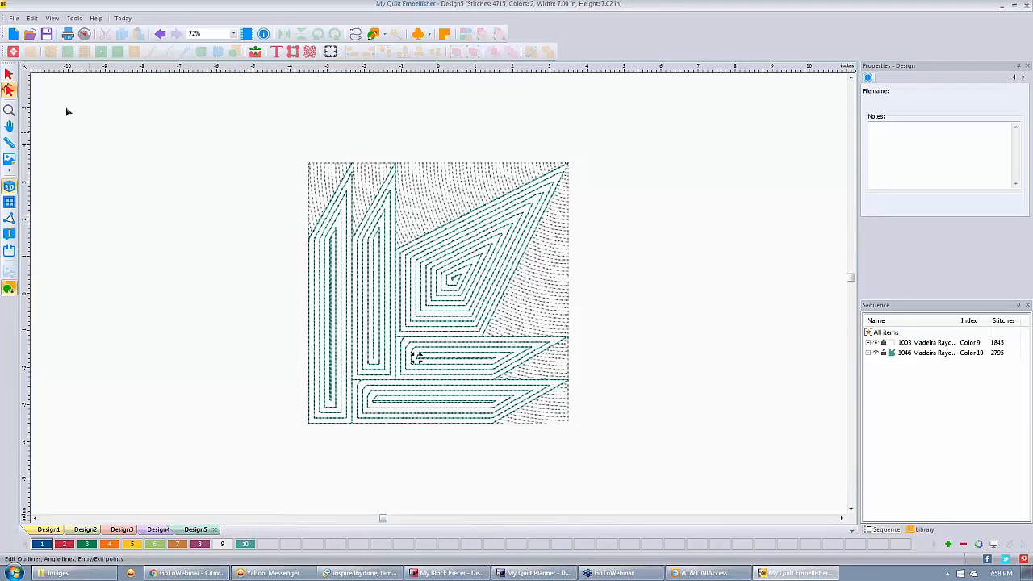
Start Design6 with crazy quilt.JPG as its 8 by 8 inch backdrop and close the thread chart.
left_click(14, 36)
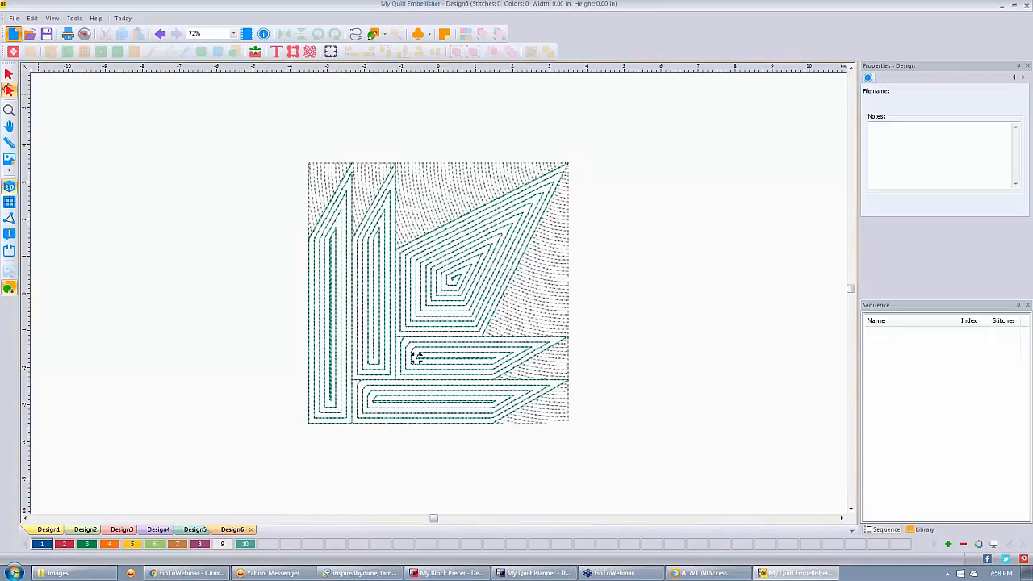
left_click(9, 158)
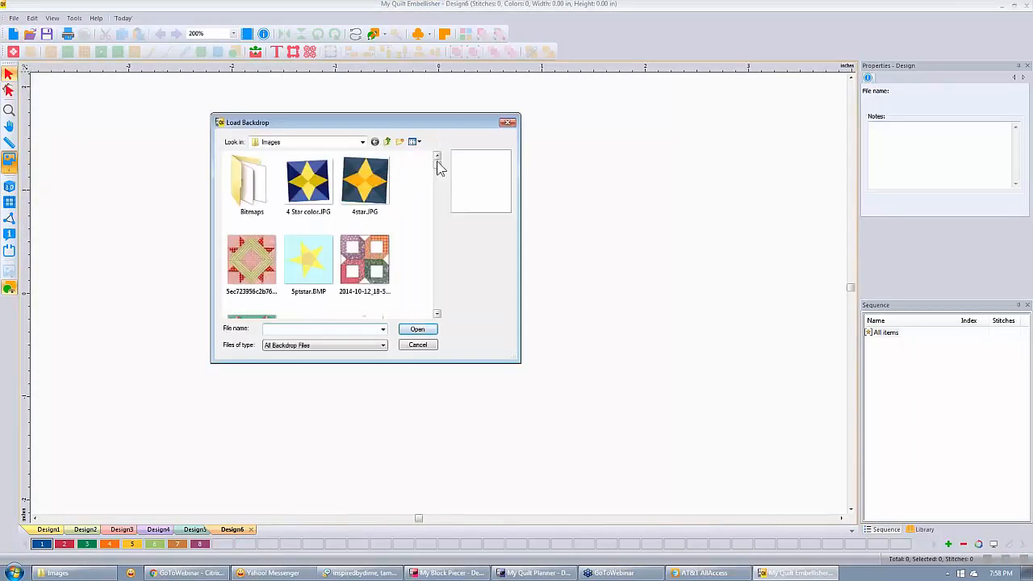
left_click_drag(436, 167, 438, 194)
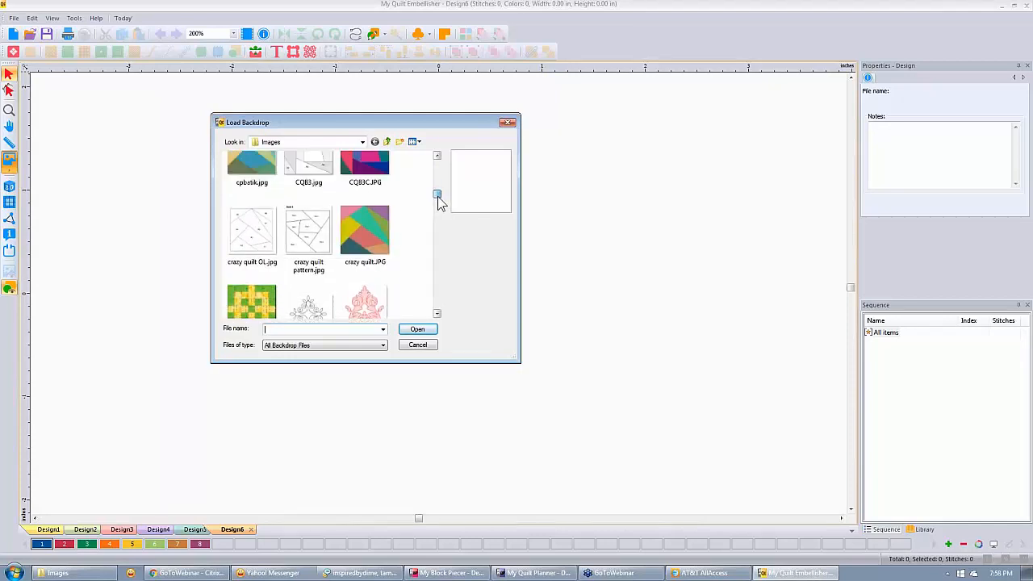
left_click(364, 230)
left_click(415, 329)
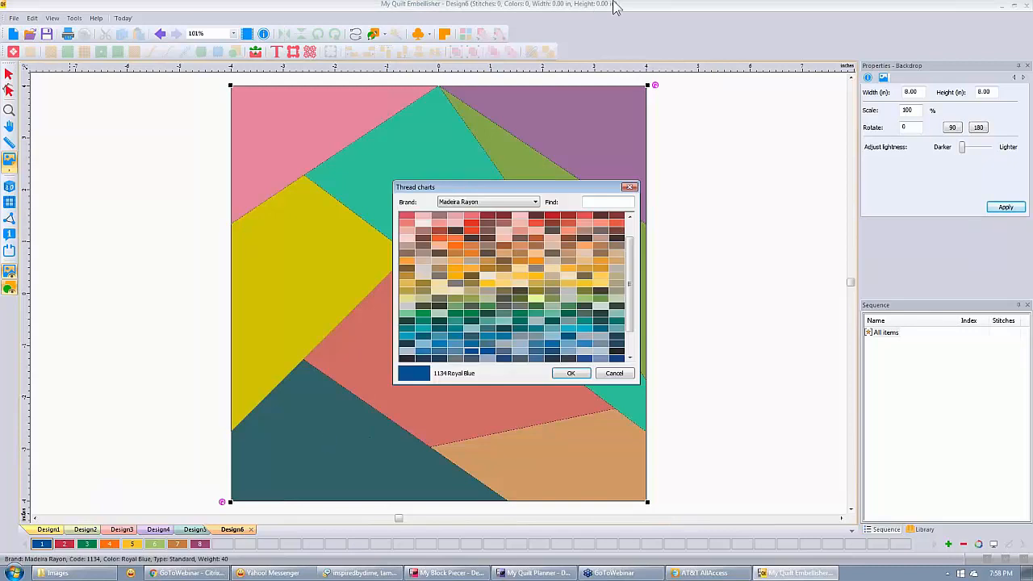
left_click(629, 188)
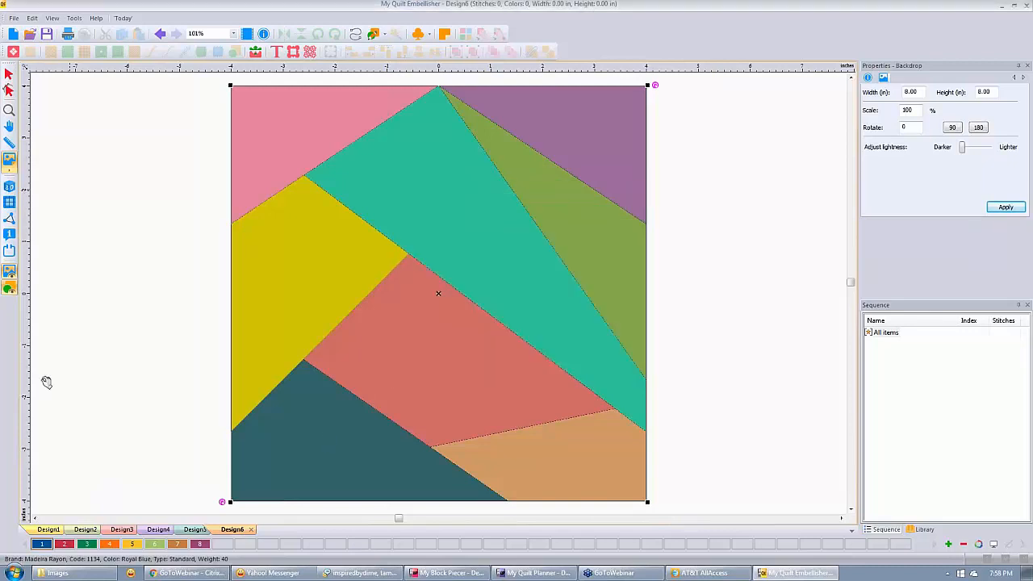
Fill the dark bottom-left piece blue and the coral centre piece red as artwork.
left_click(376, 34)
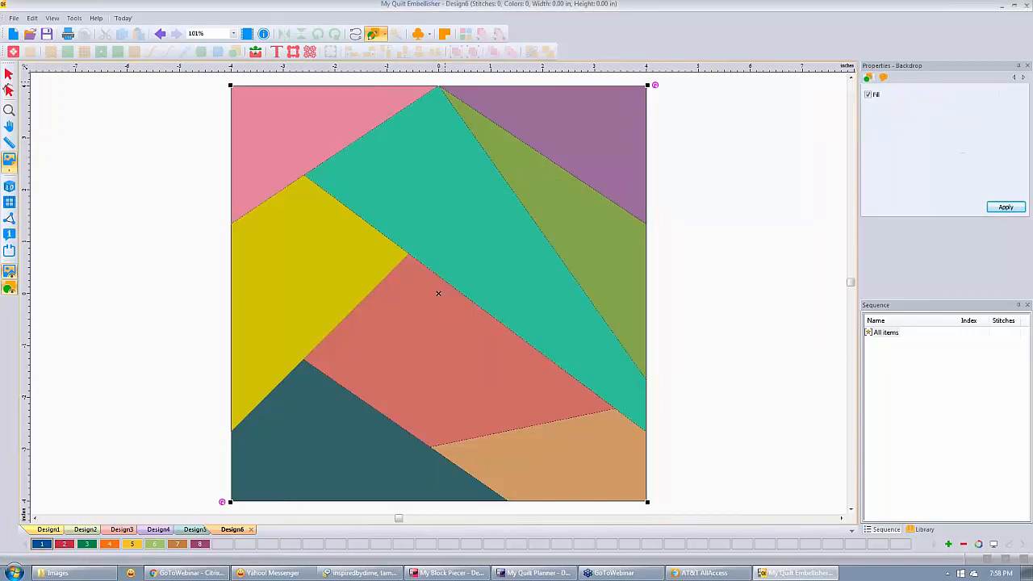
left_click(395, 34)
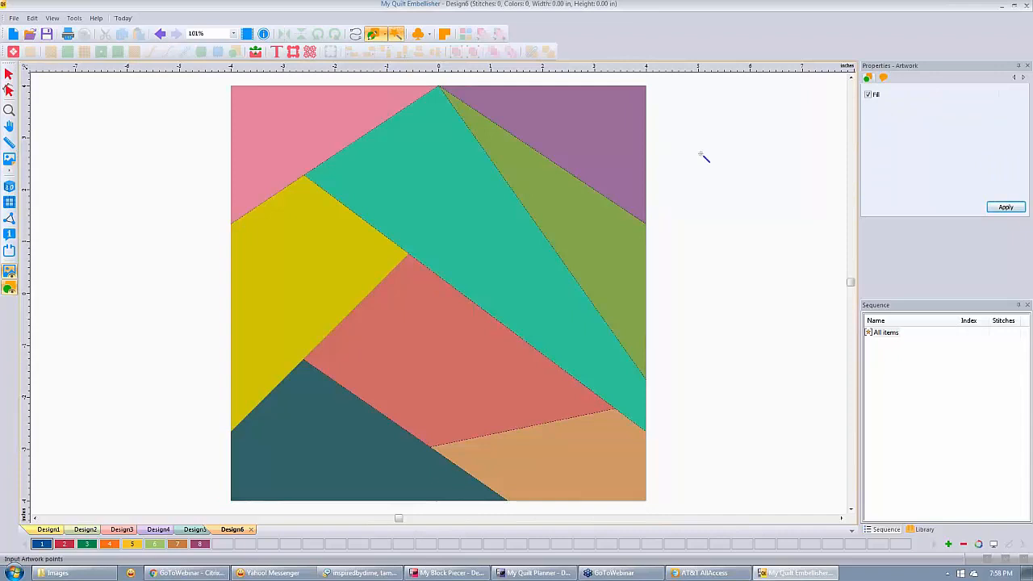
left_click(383, 35)
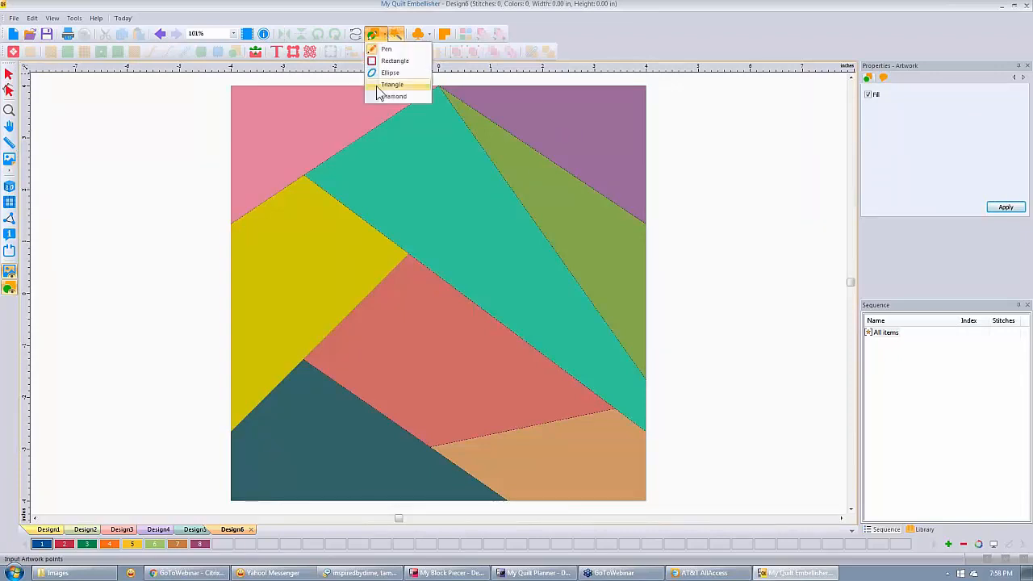
left_click(317, 449)
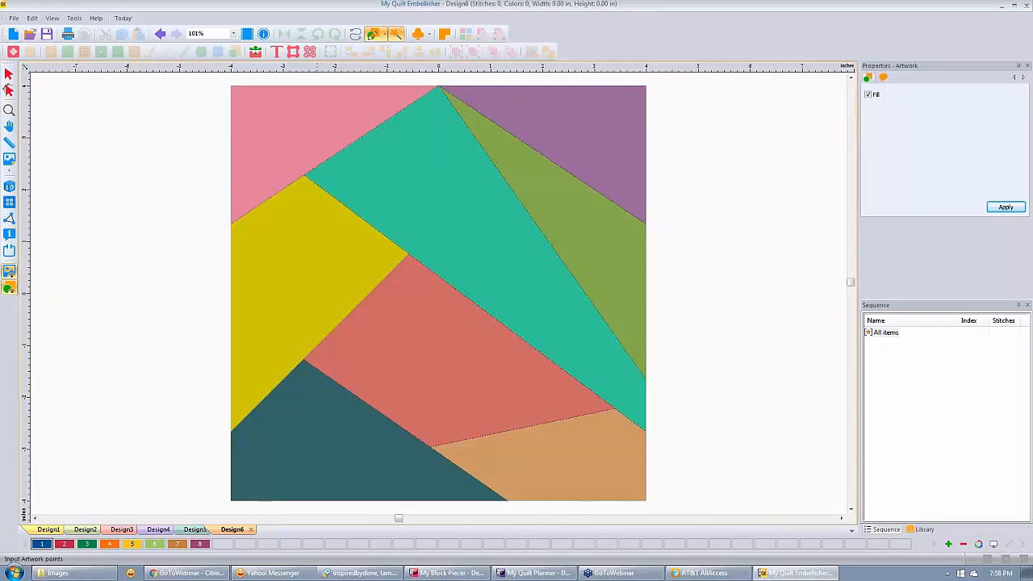
left_click(317, 428)
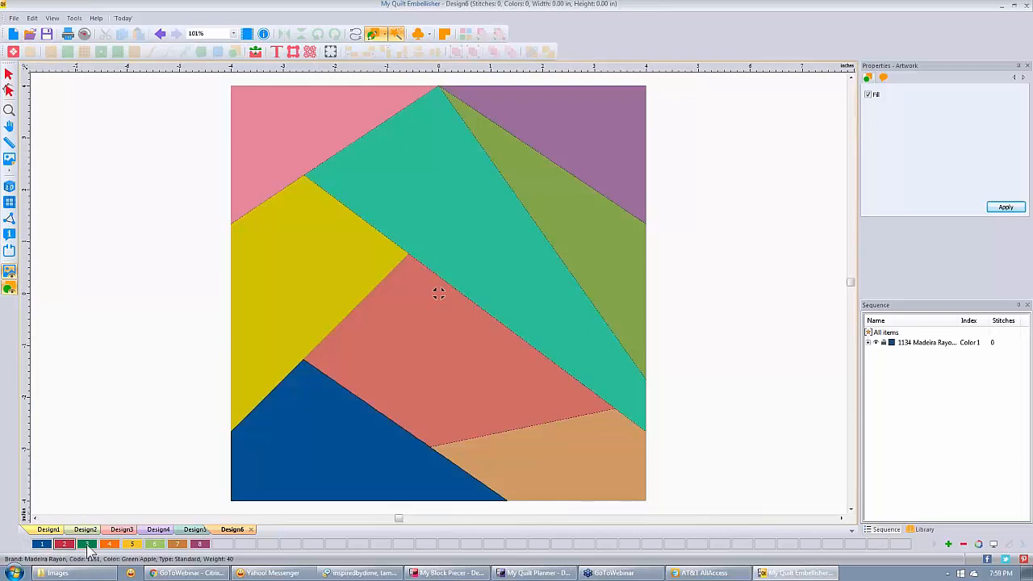
left_click(457, 362)
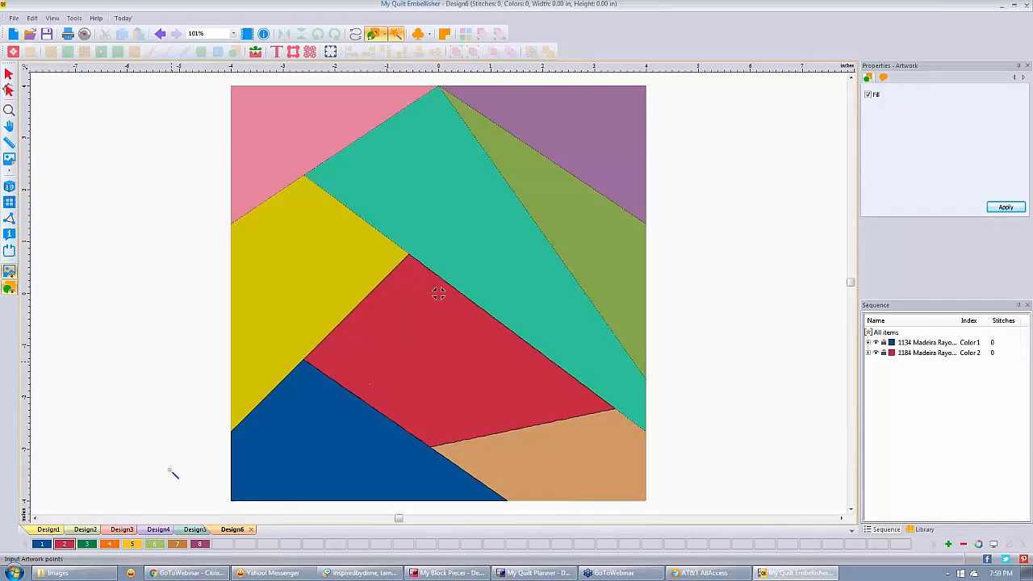
Toggle the backdrop off and on to check the artwork, then pick green colour 3.
left_click(9, 274)
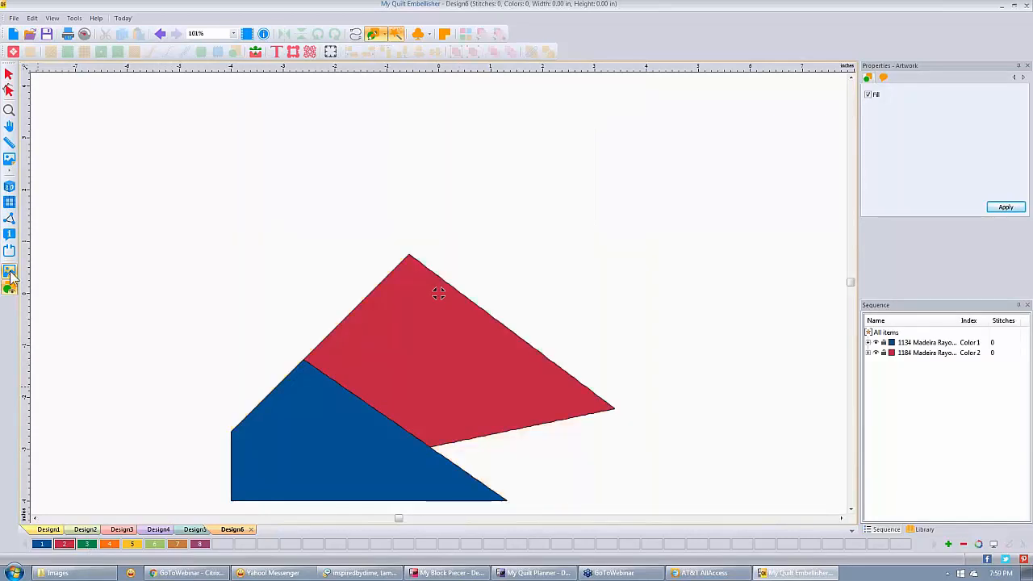
left_click(9, 274)
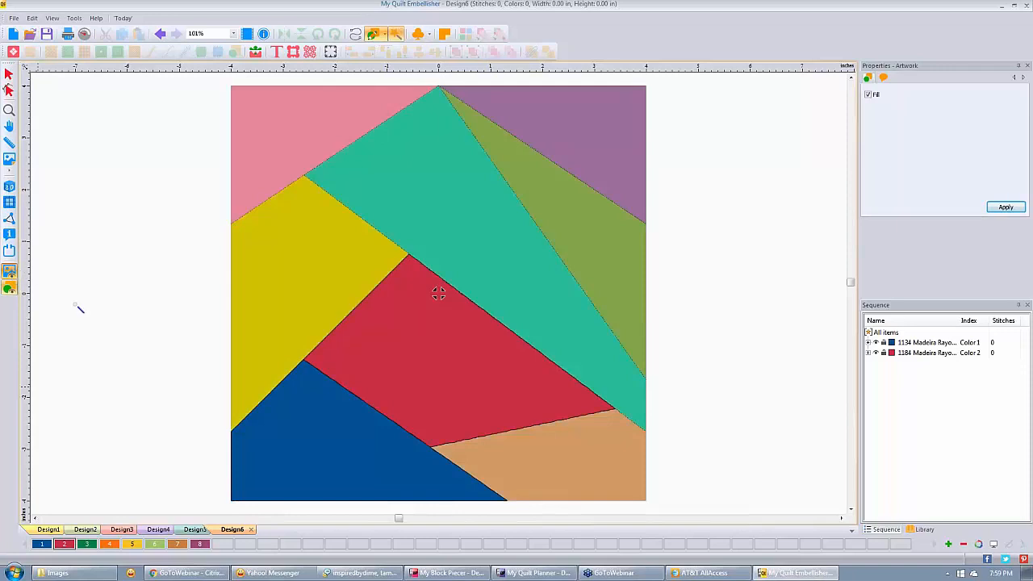
left_click(87, 544)
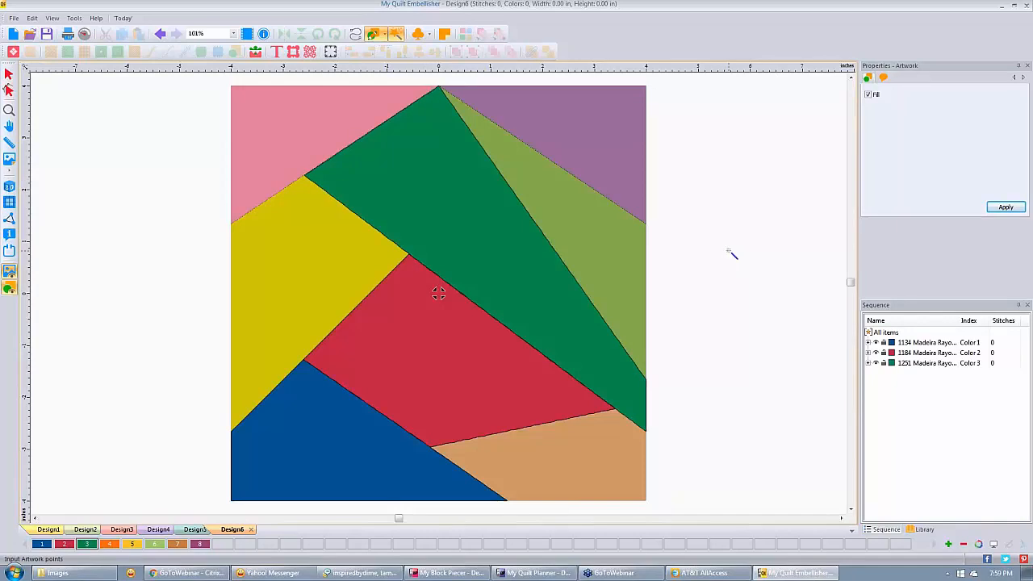
left_click(14, 18)
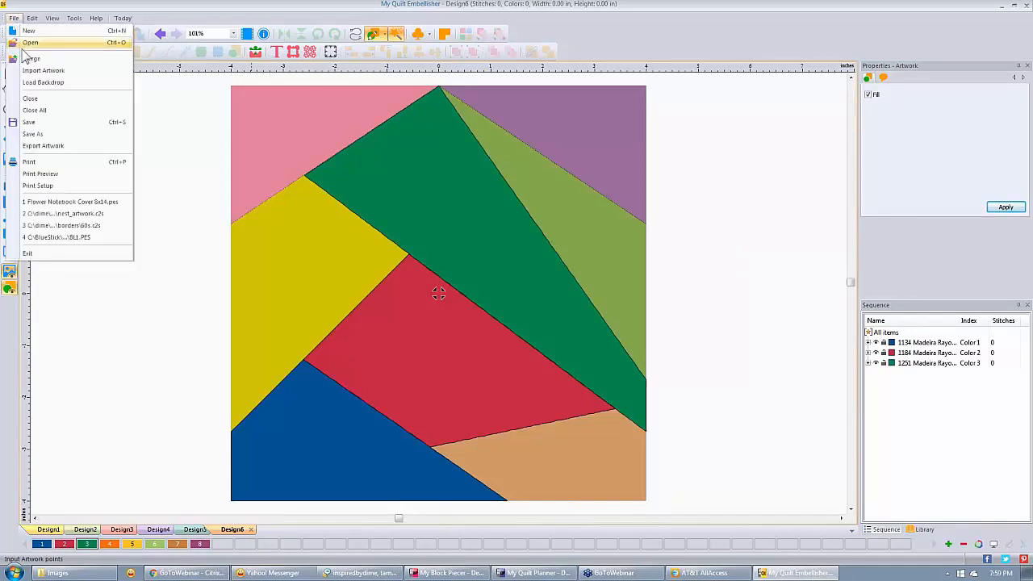
Export the coloured artwork as Scalable Vector Graphics (SVG) named crazy.jpg in the Images folder.
left_click(42, 146)
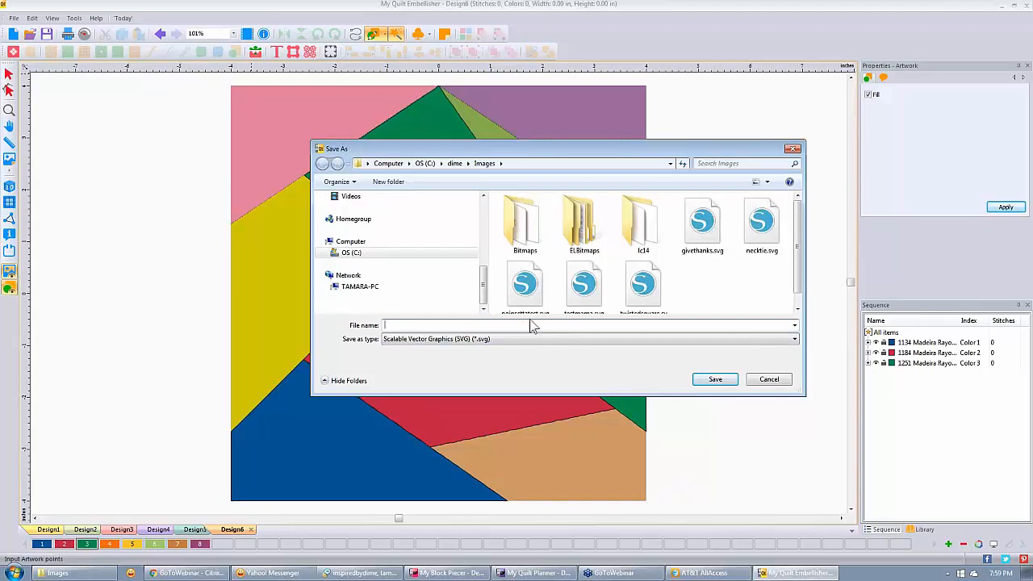
type("c")
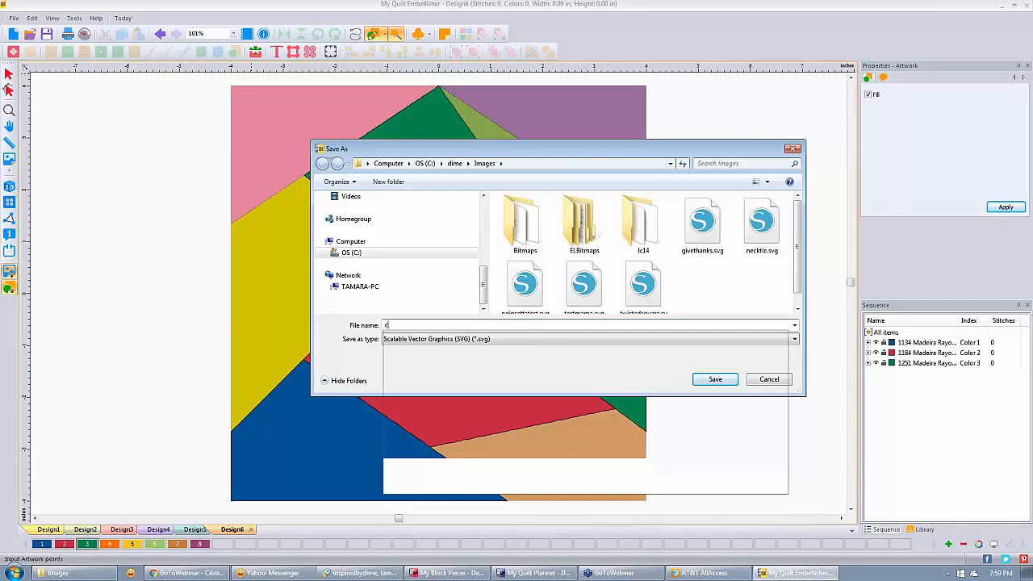
type("razy")
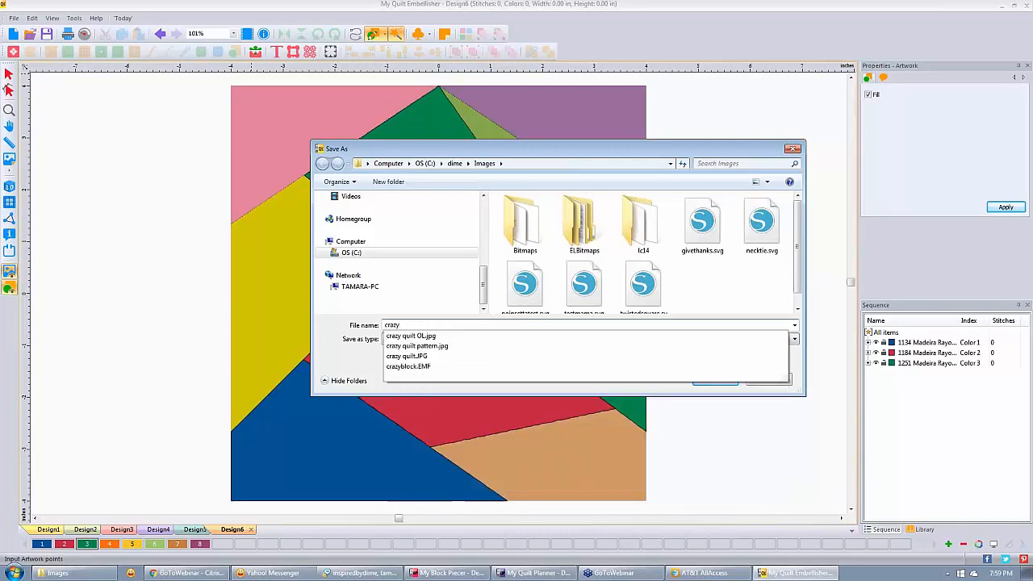
left_click(535, 347)
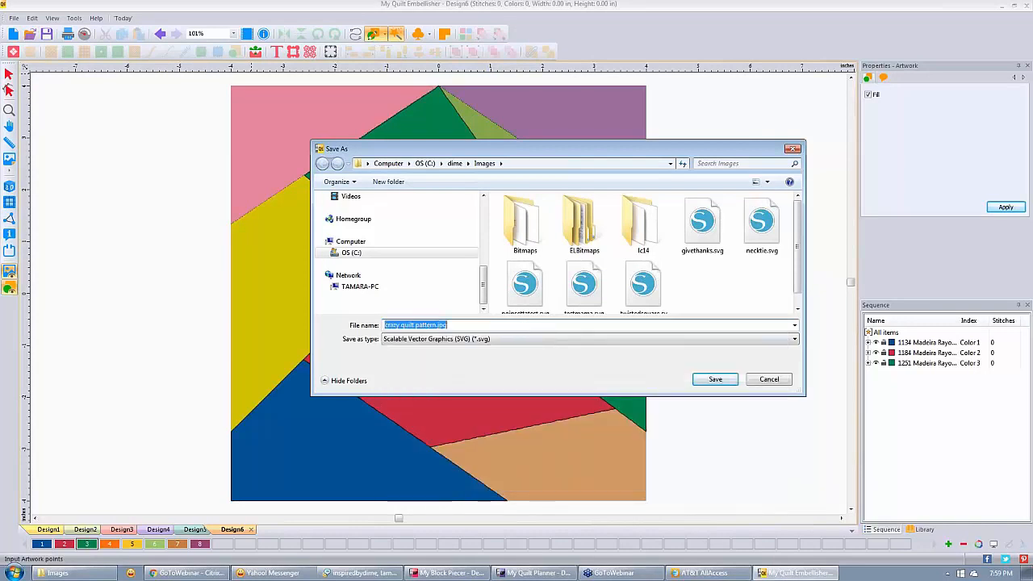
left_click_drag(436, 324, 401, 322)
key("BackSpace")
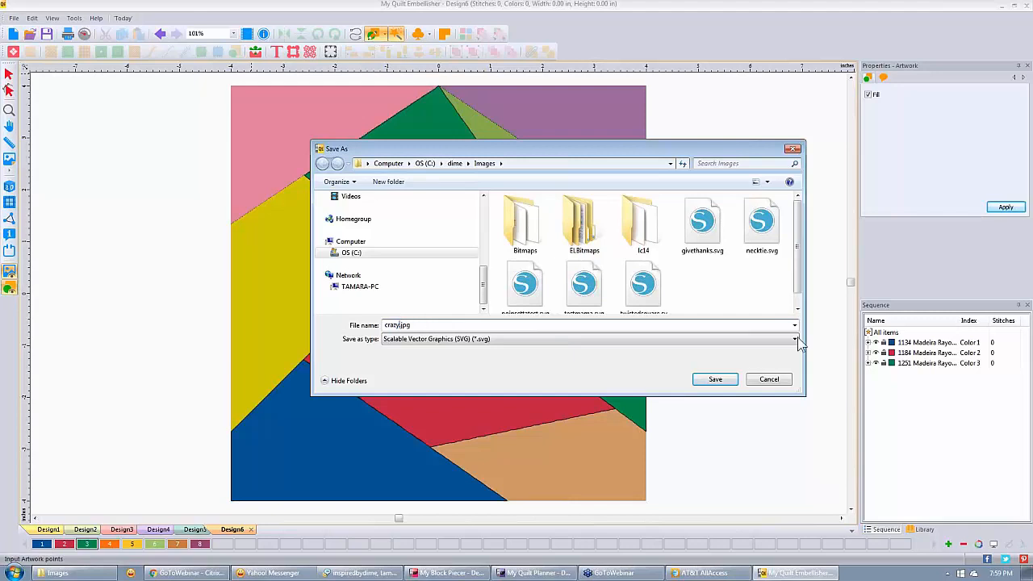
left_click(795, 340)
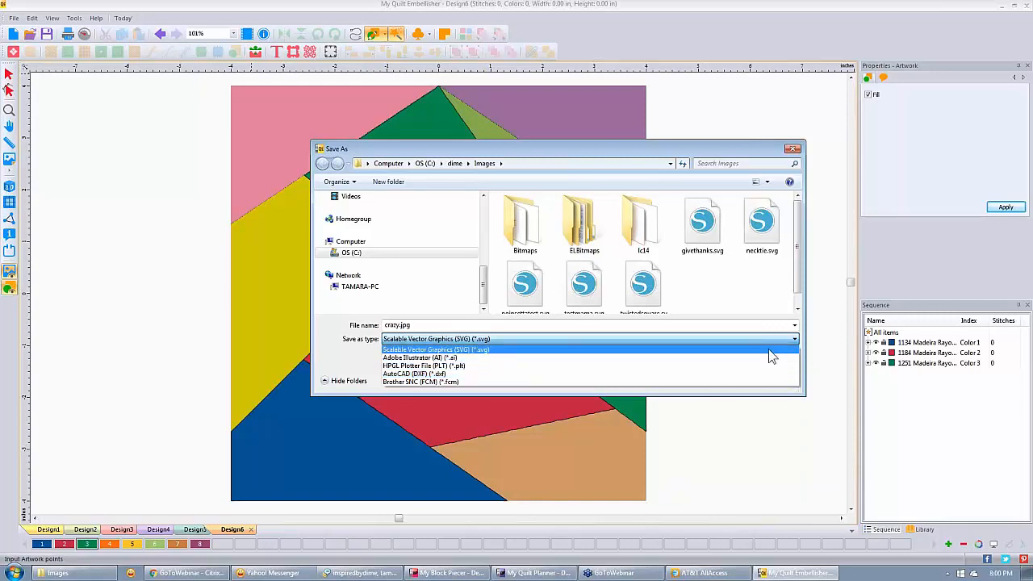
left_click(773, 350)
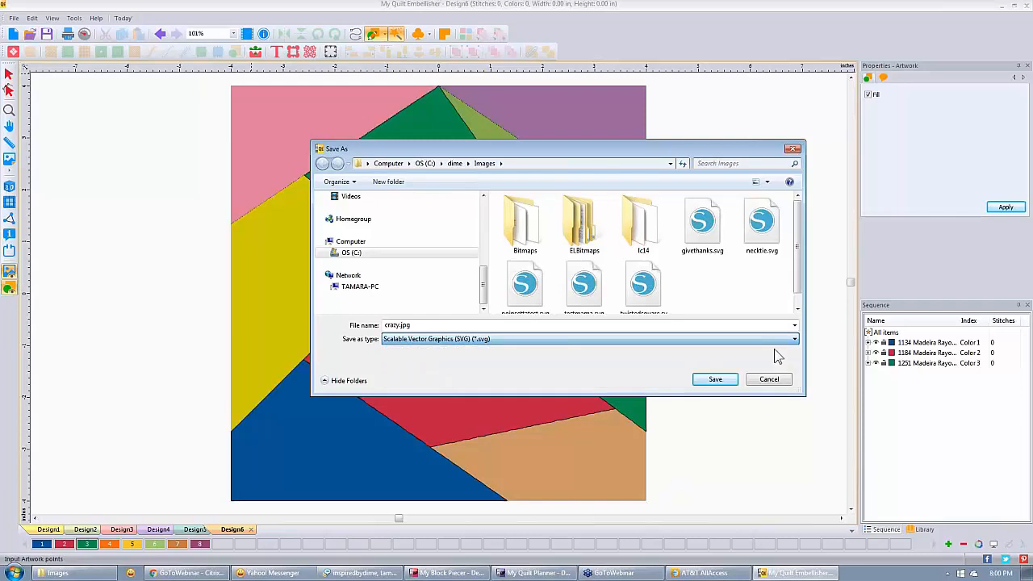
left_click(717, 380)
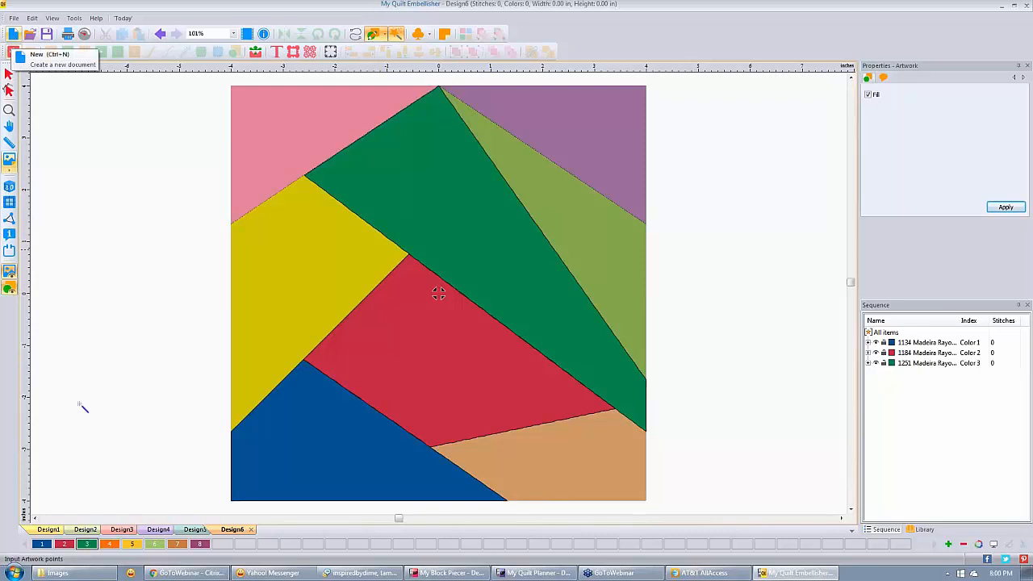
Switch to My Block Piecer, create new Design4, and import bloom.EMF into it.
mouse_move(539, 576)
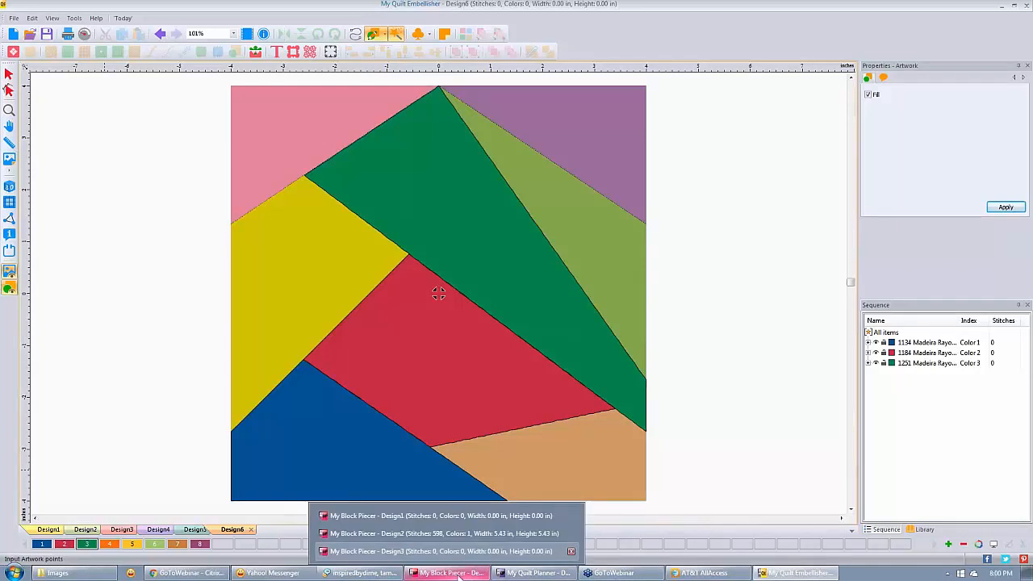
left_click(459, 577)
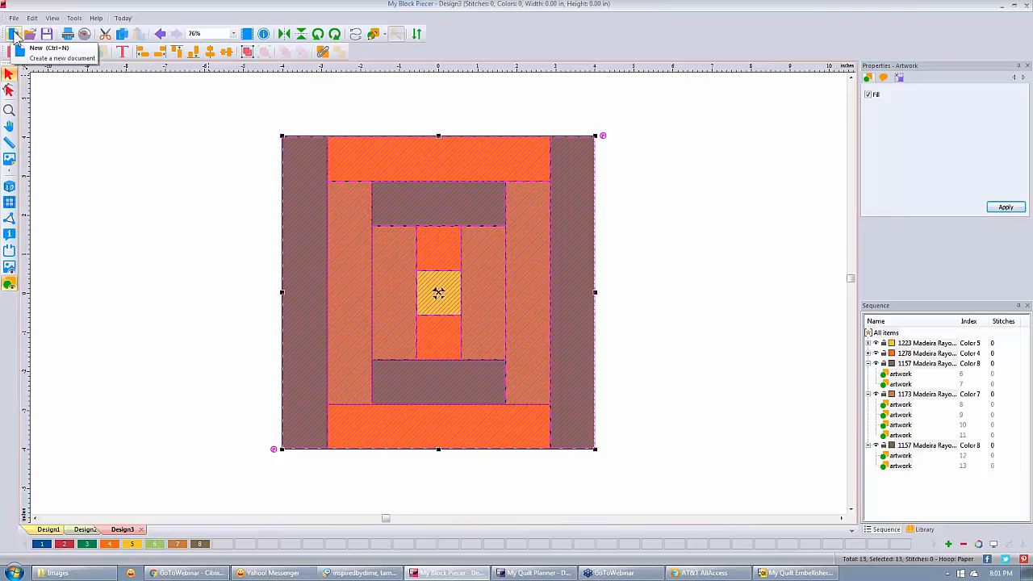
left_click(15, 37)
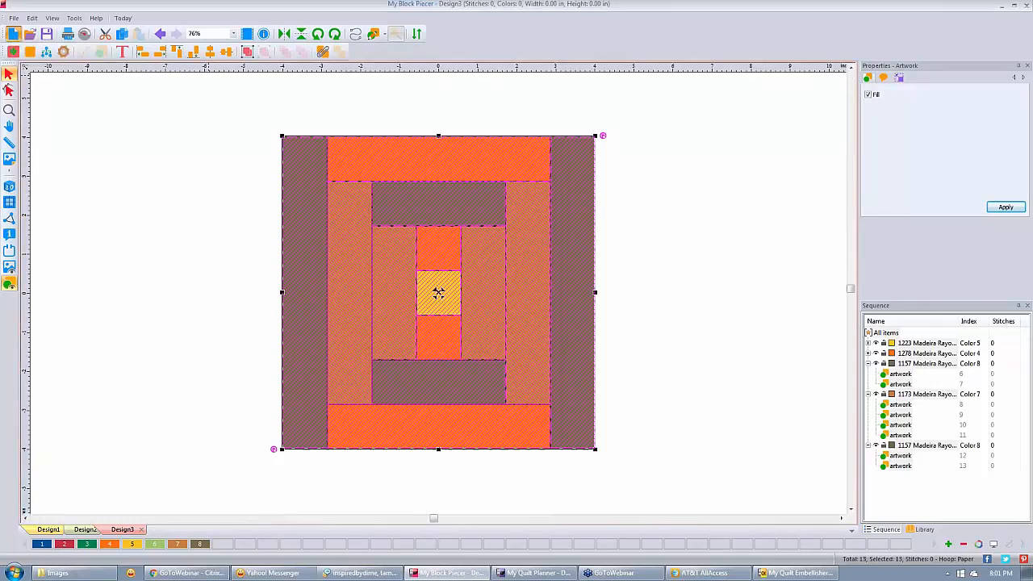
left_click(13, 18)
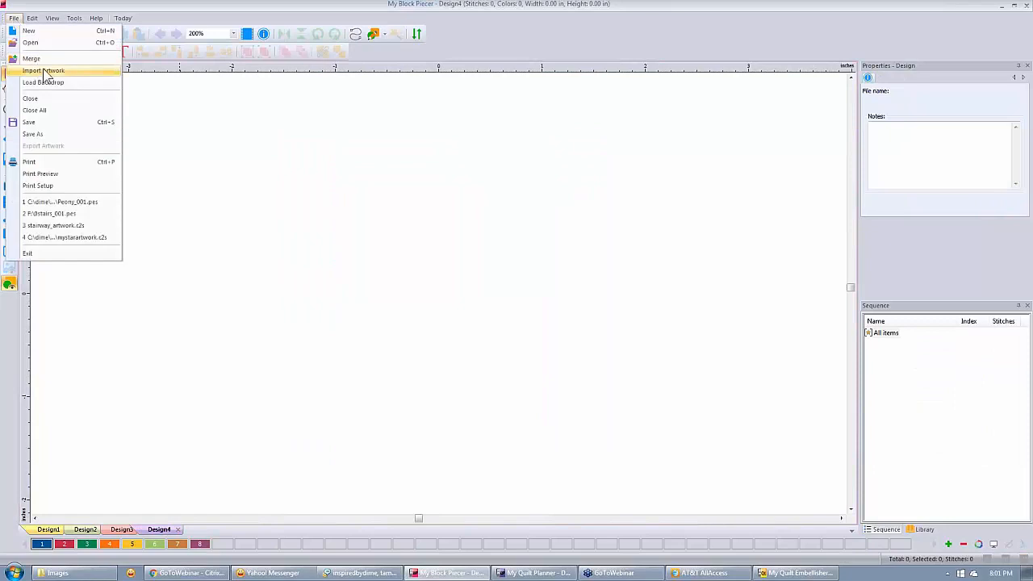
left_click(48, 74)
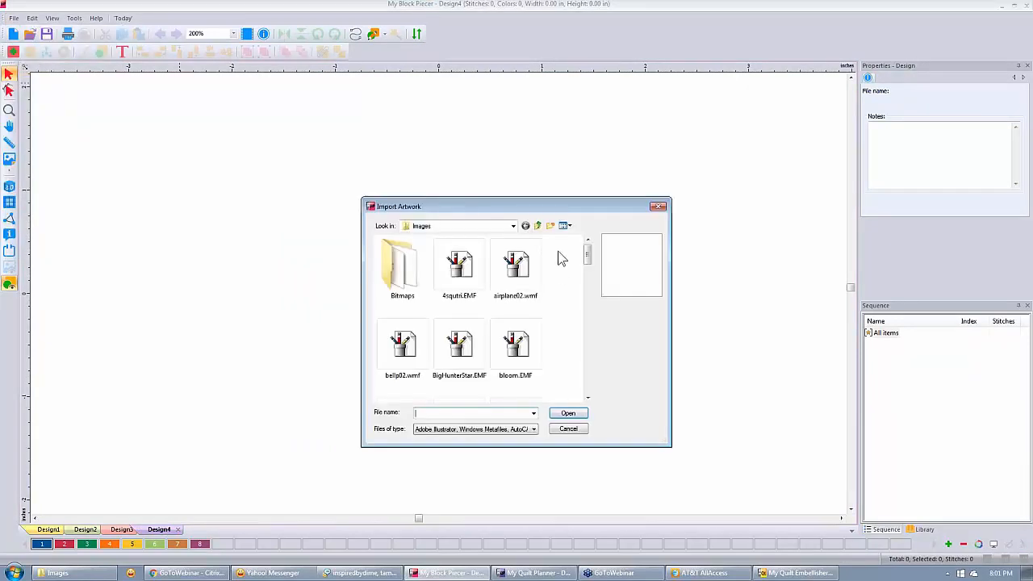
mouse_move(589, 256)
left_mouse_down()
mouse_move(589, 269)
mouse_move(588, 246)
mouse_move(589, 266)
left_mouse_up()
left_click(515, 278)
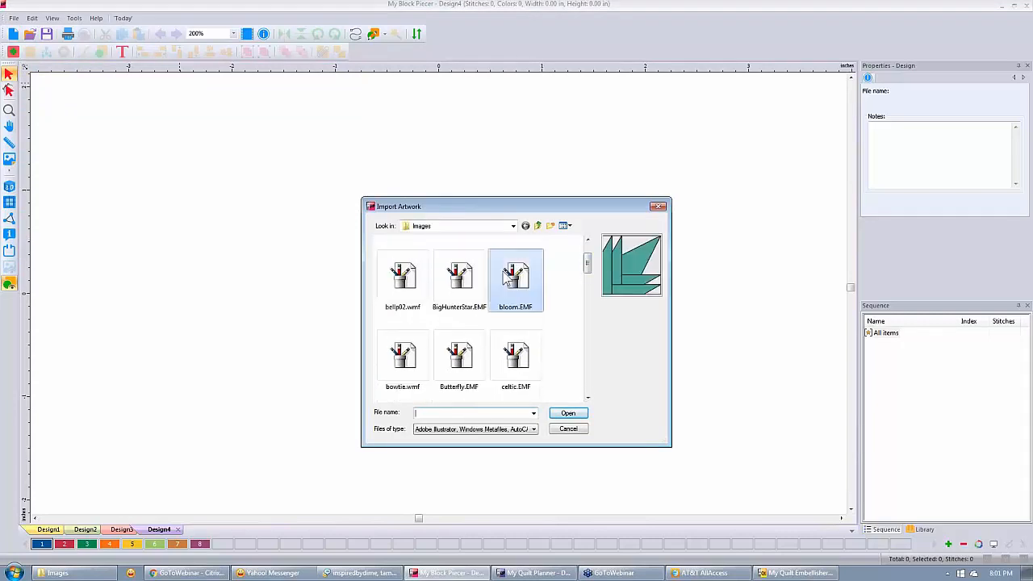
left_click(569, 414)
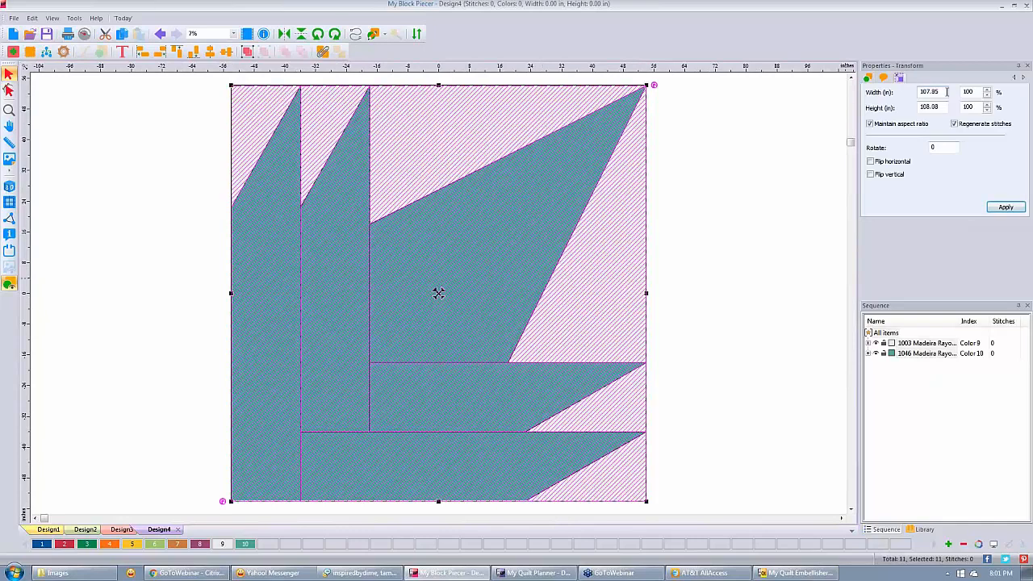
Resize the bloom block to 7 inches wide and center the ruler origin on it.
type("7")
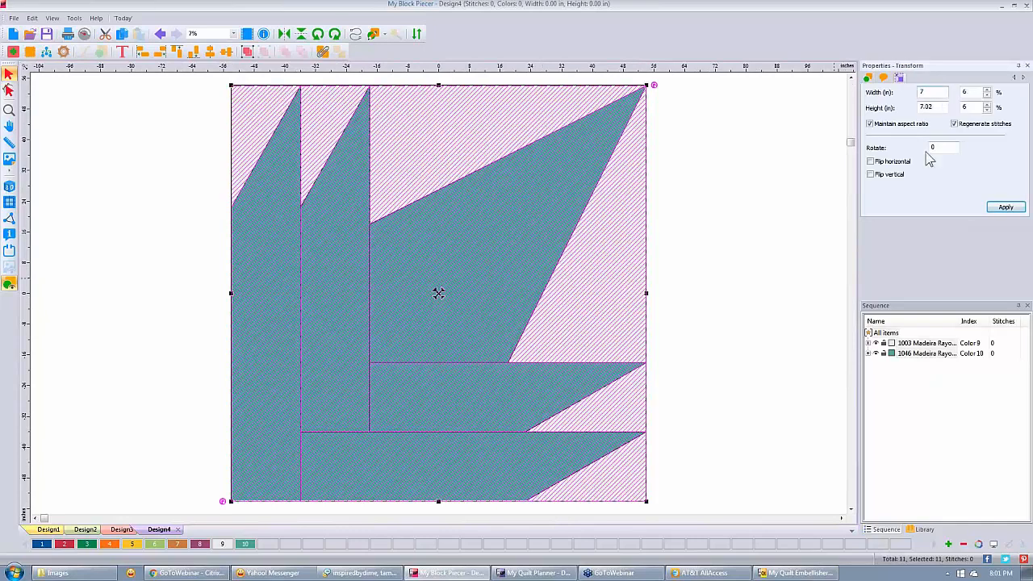
left_click(1006, 207)
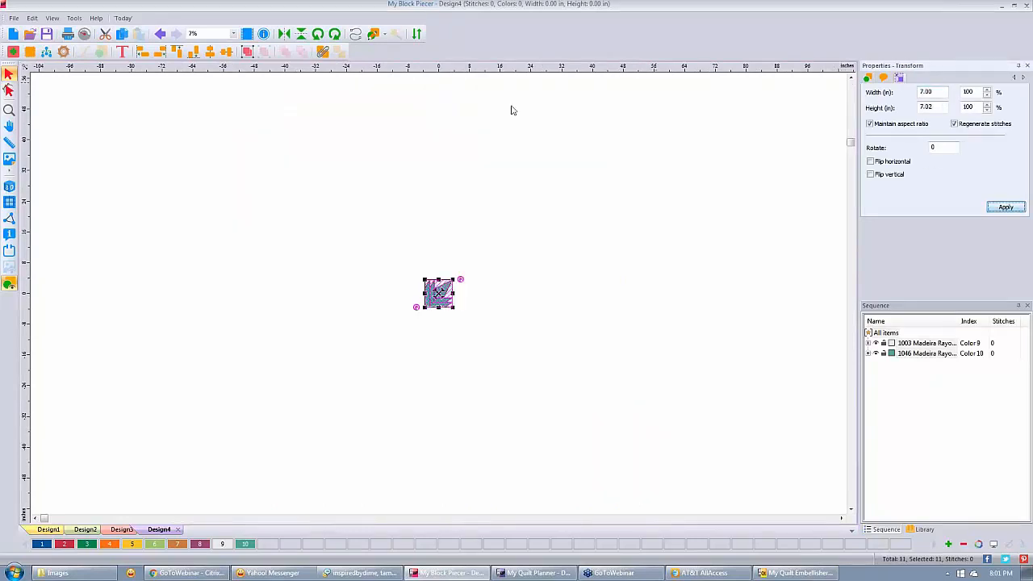
right_click(513, 68)
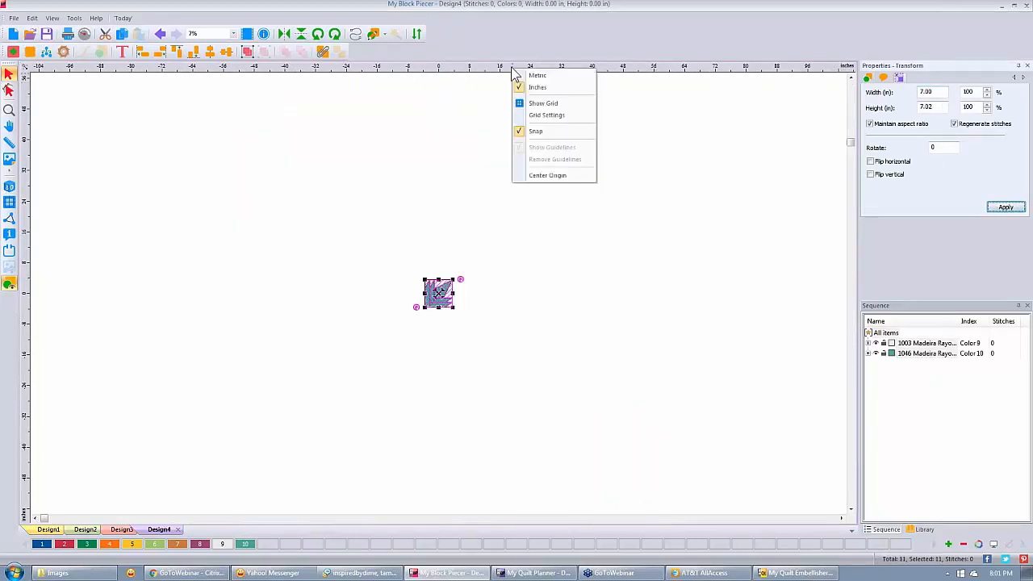
left_click(569, 176)
Zoom to fit the block and marquee-select all of its pieces.
key("F4")
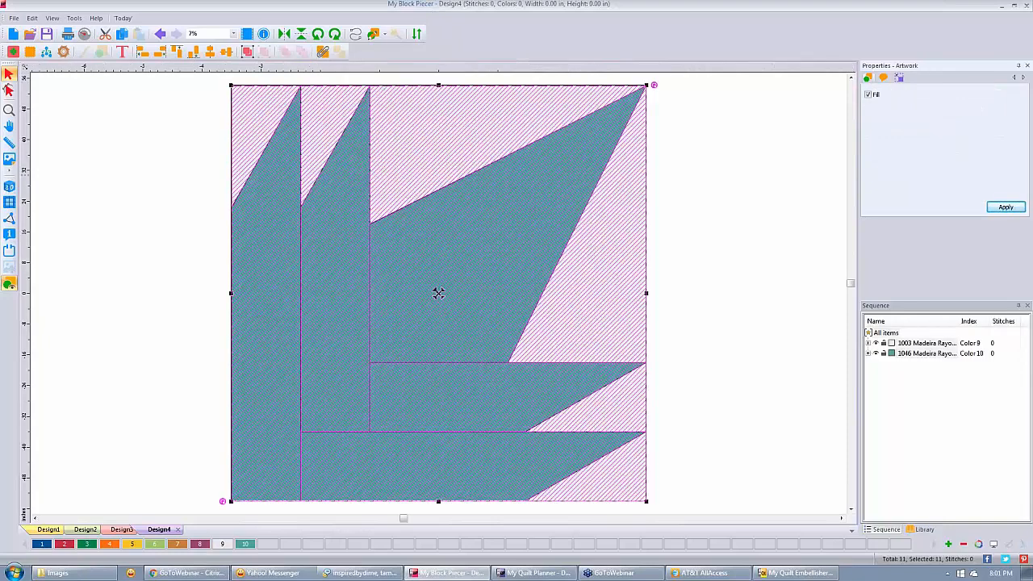
left_click(721, 184)
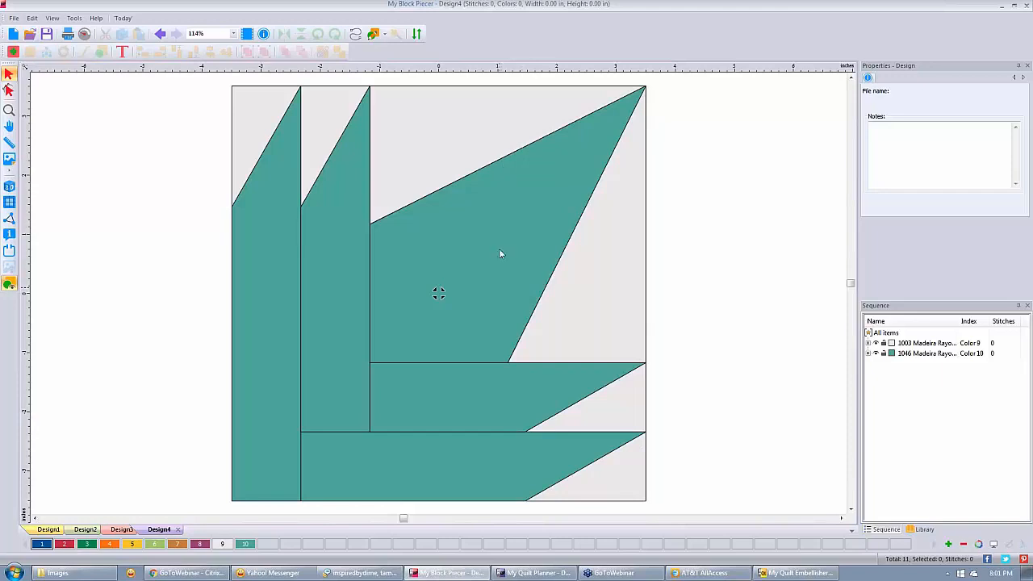
left_click_drag(194, 67, 210, 264)
mouse_move(213, 75)
left_mouse_down()
mouse_move(646, 499)
mouse_move(669, 506)
left_mouse_up()
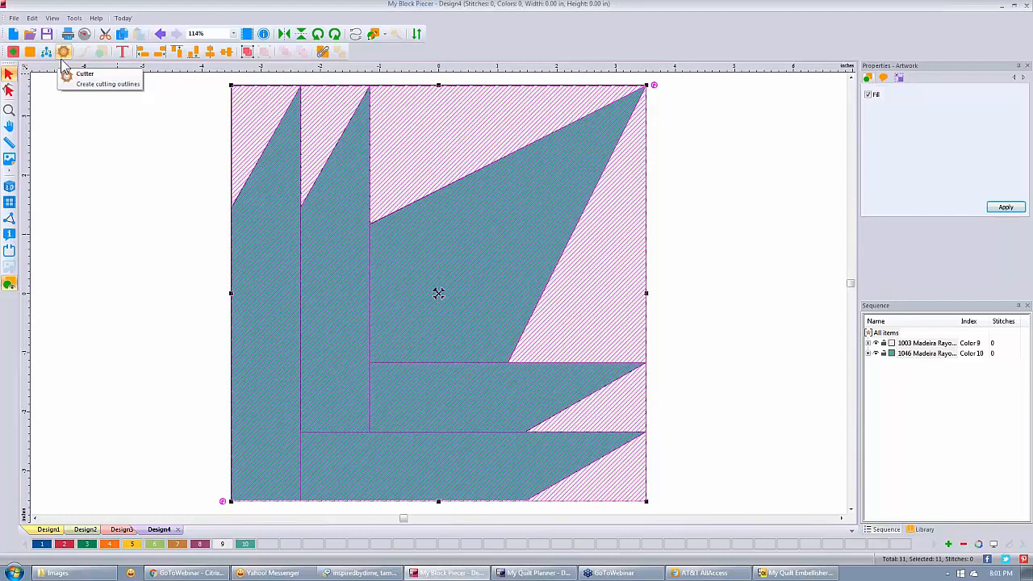
Select the teal Madeira 1046 pieces, generate their cutting outlines, and check Frame 2 before closing.
left_click(120, 242)
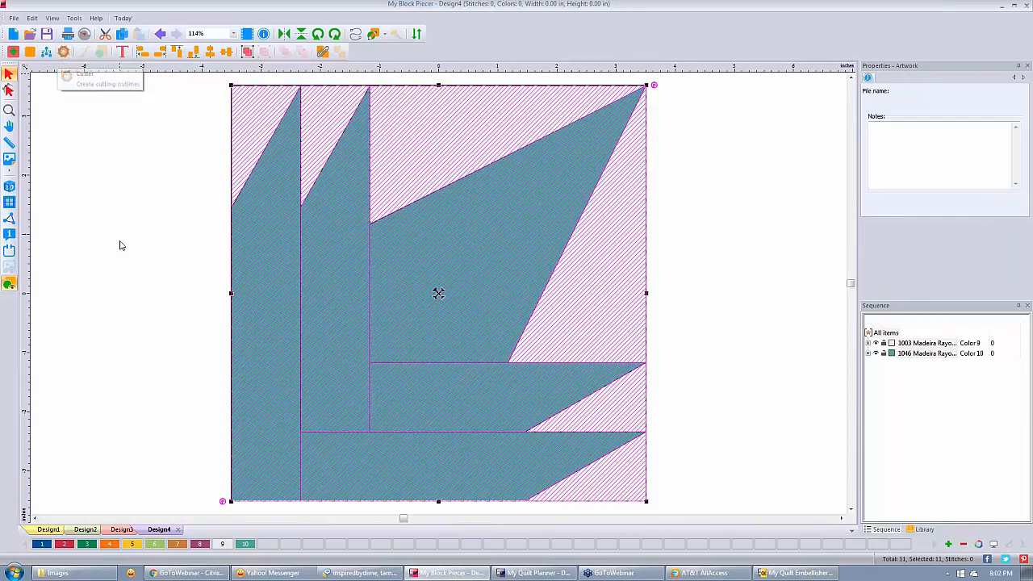
left_click(923, 355)
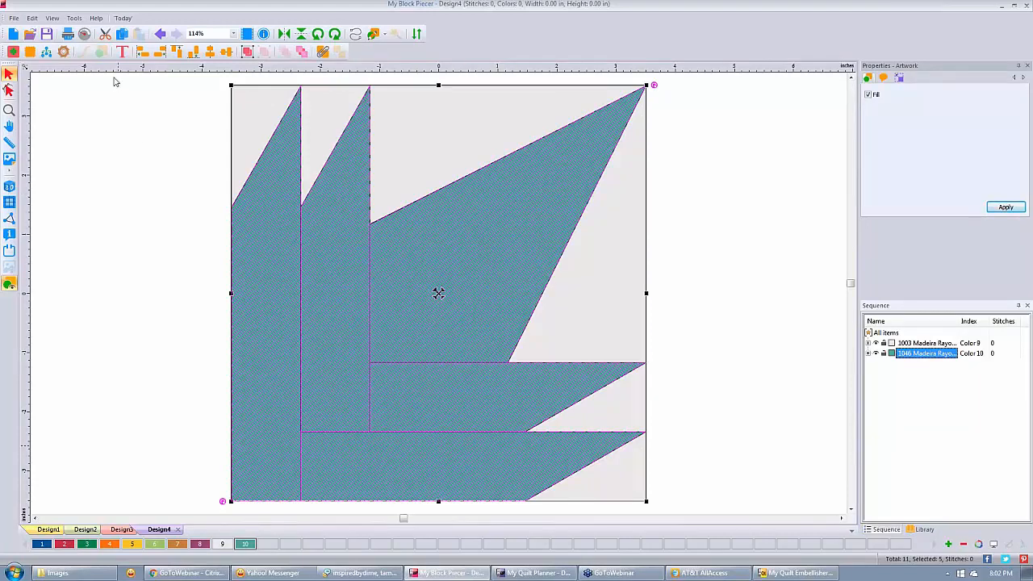
left_click(65, 53)
left_click(344, 146)
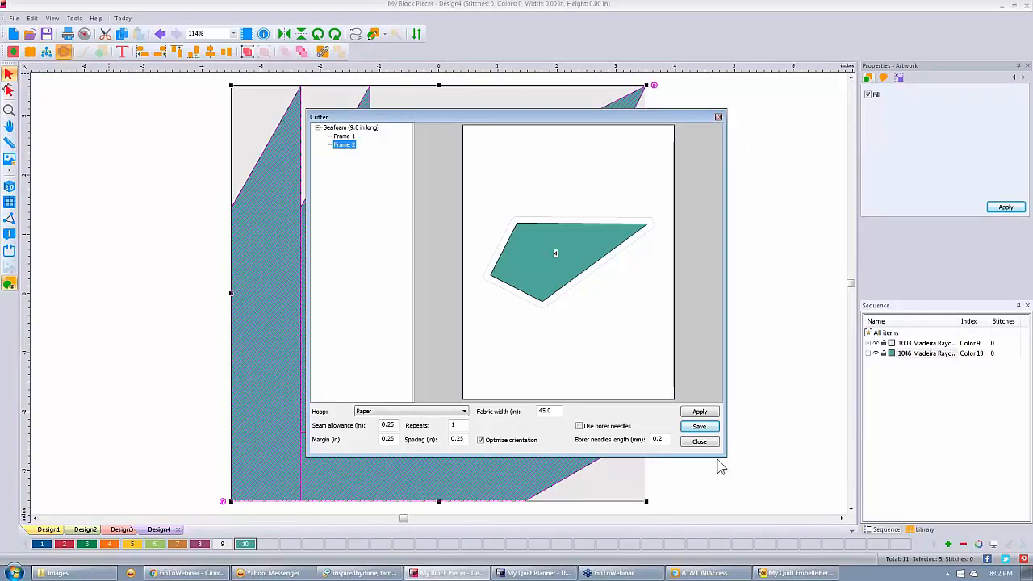
left_click(700, 442)
left_click(736, 197)
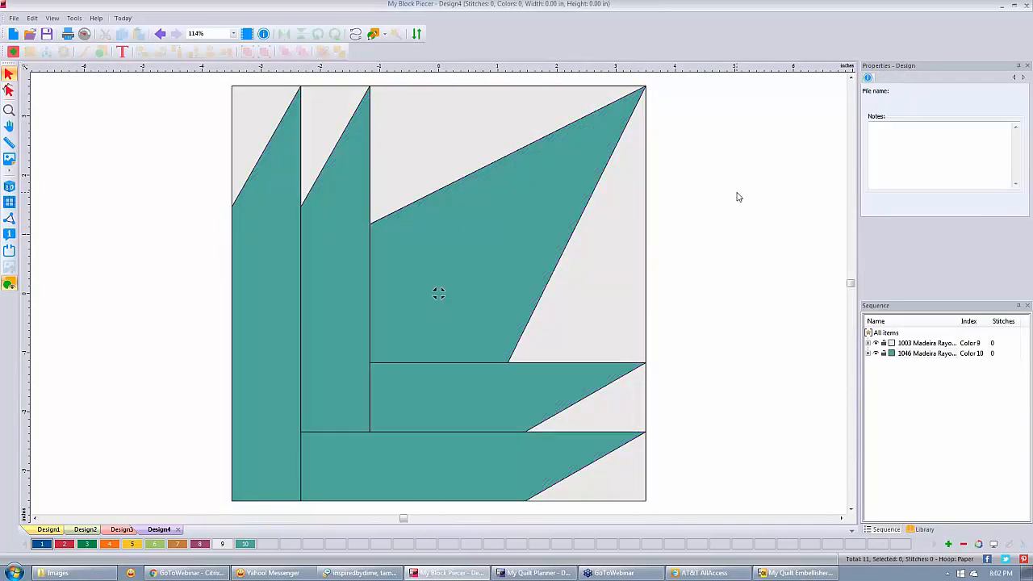